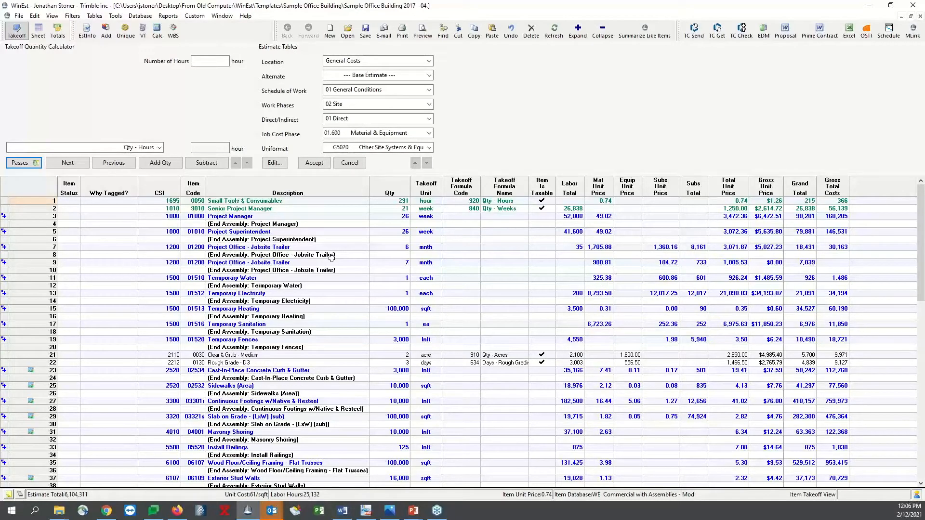
Open the estimate information and review the available estimate type and estimate status options without changing them
scroll(453, 307, down, 8)
scroll(453, 307, up, 5)
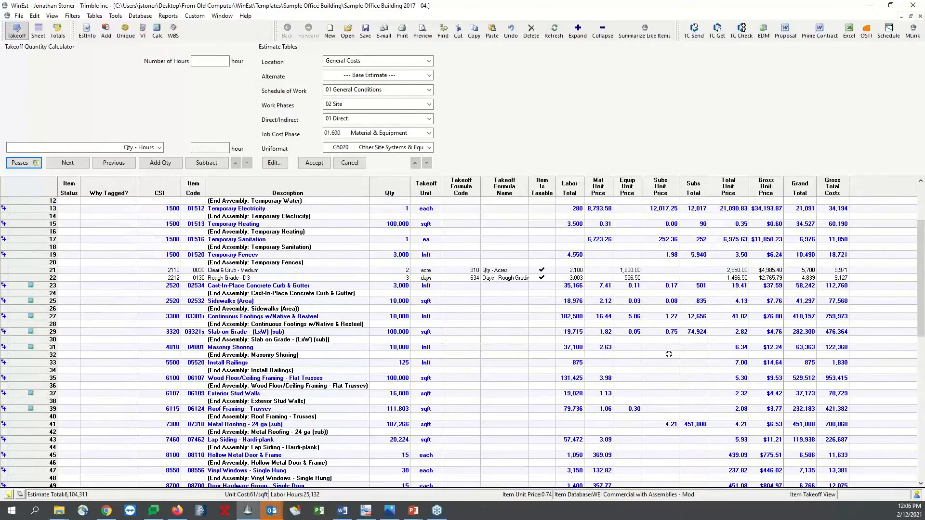
scroll(578, 253, up, 4)
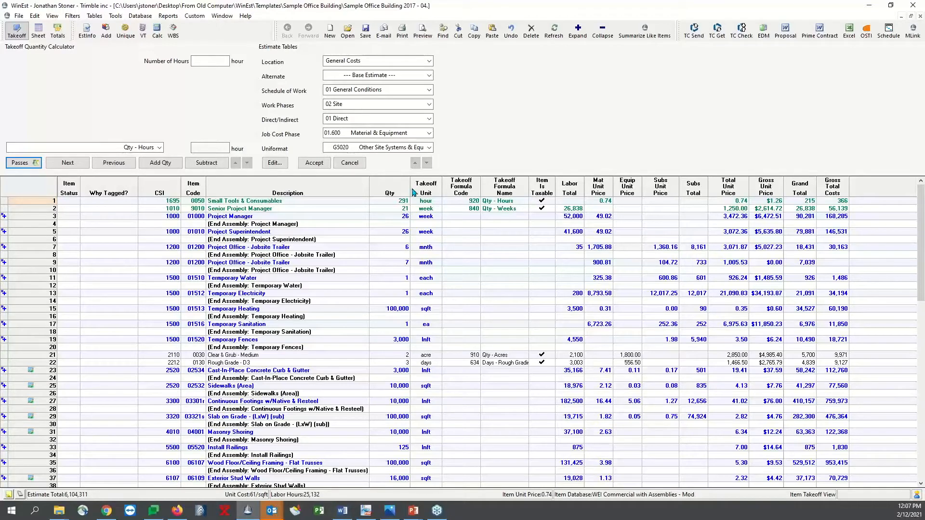
click(87, 30)
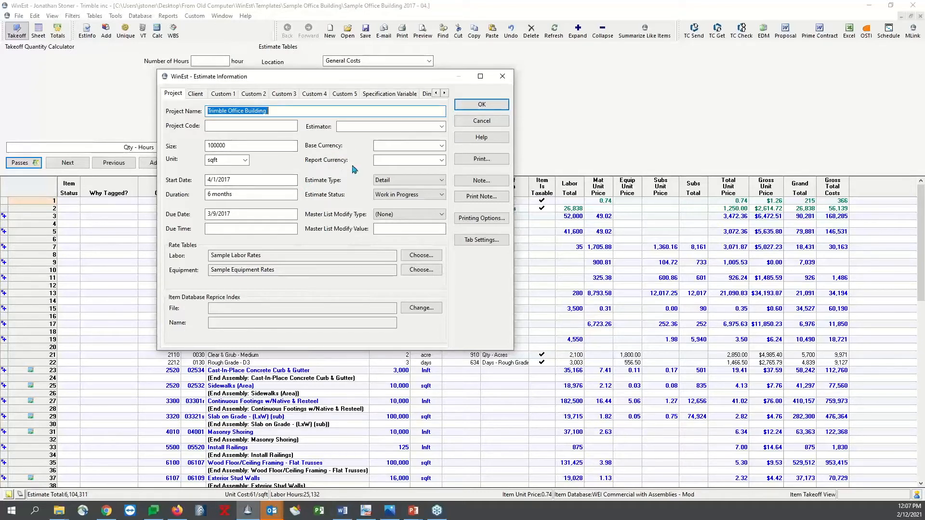
click(430, 181)
click(430, 182)
click(430, 182)
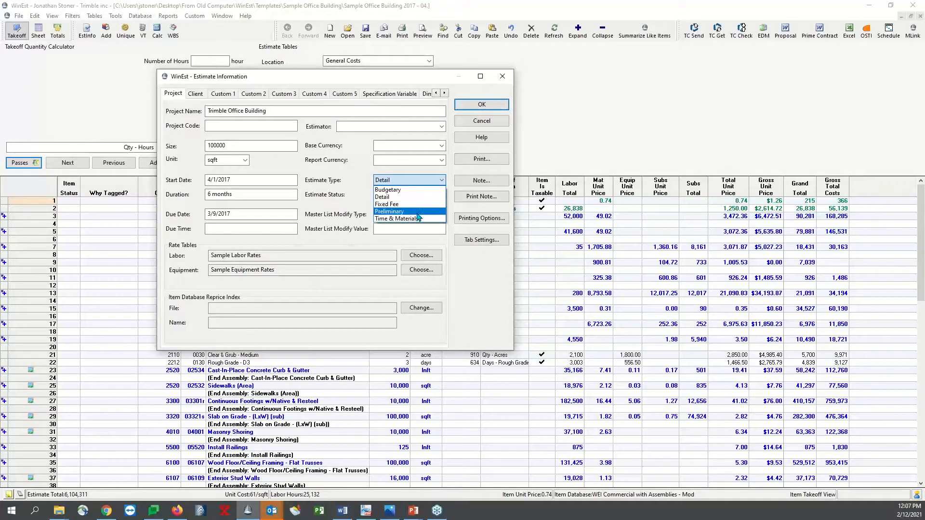
click(439, 181)
click(439, 194)
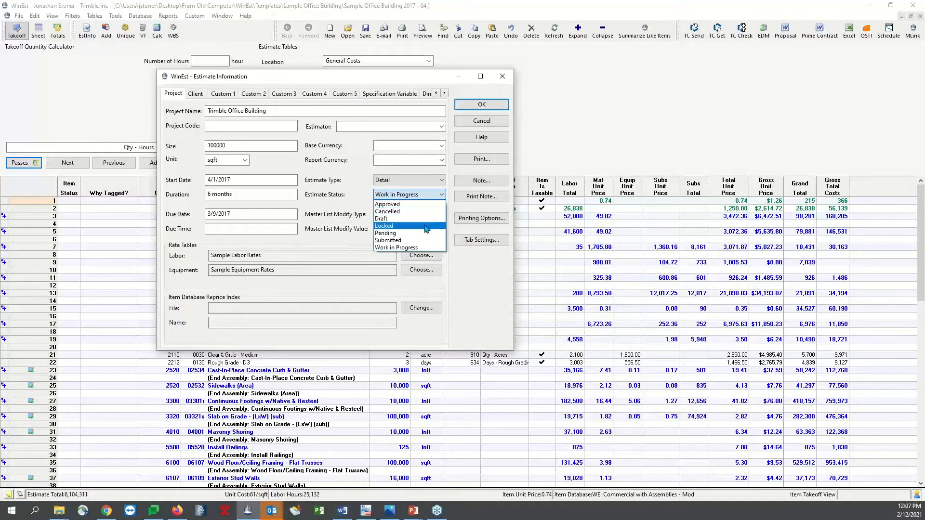
click(436, 198)
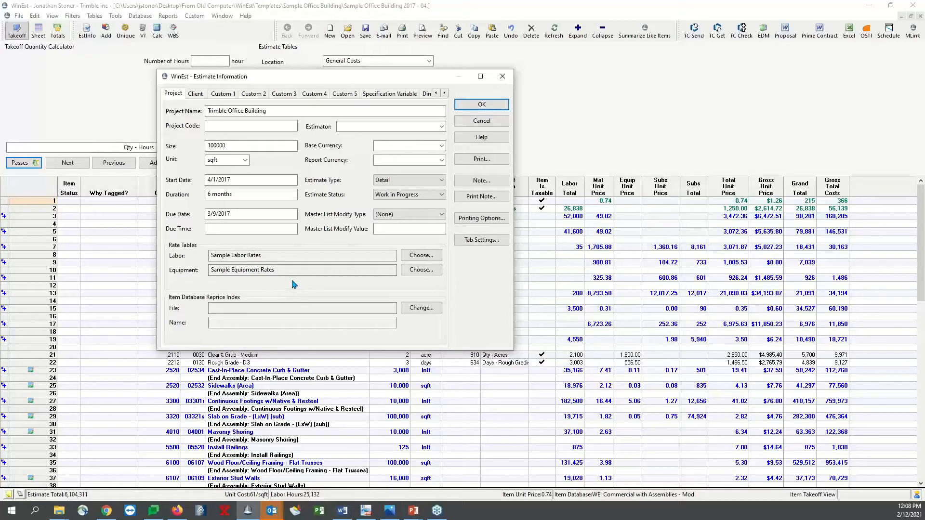
Read through the project note, then close it and cancel out of the estimate information
click(481, 182)
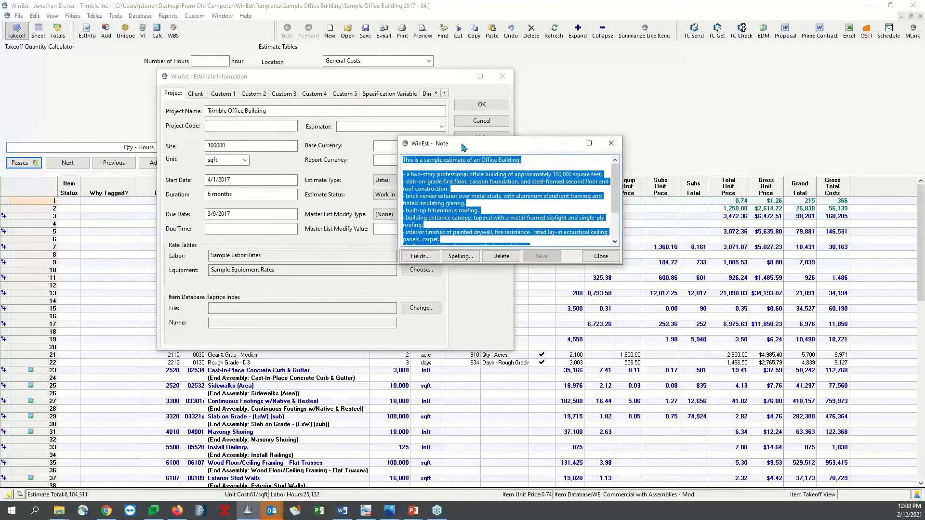
click(466, 187)
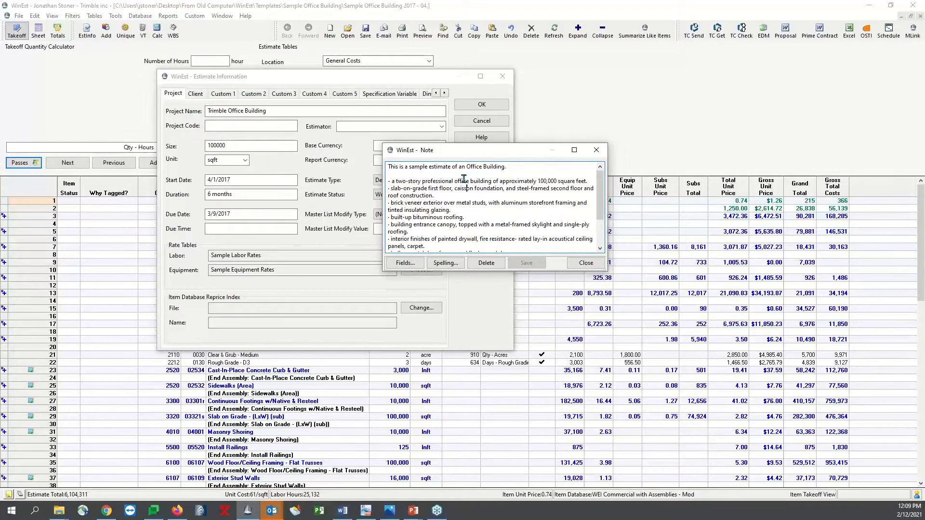
scroll(470, 181, down, 2)
scroll(470, 182, up, 2)
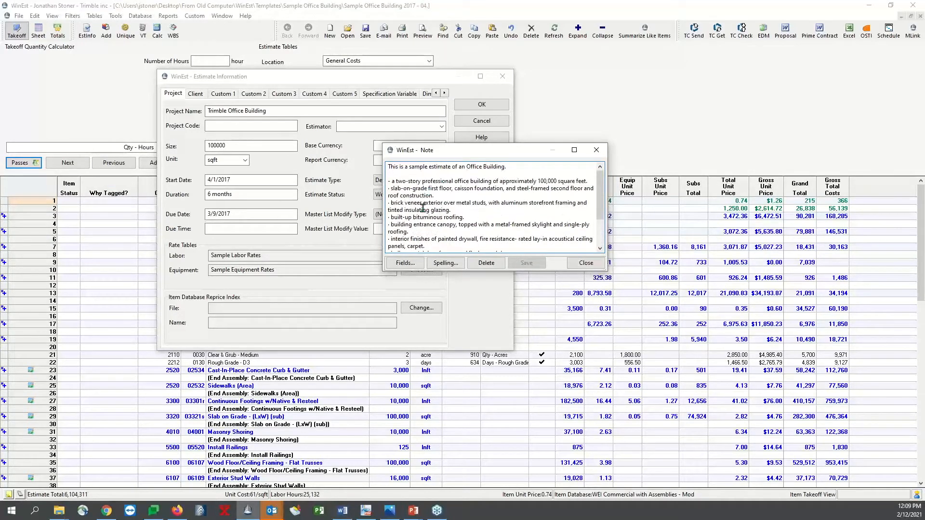
click(591, 265)
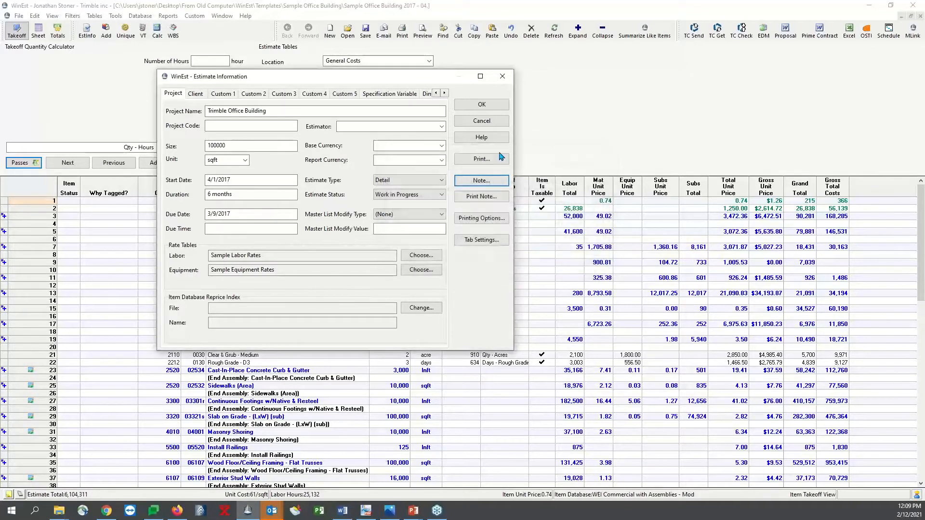
click(483, 122)
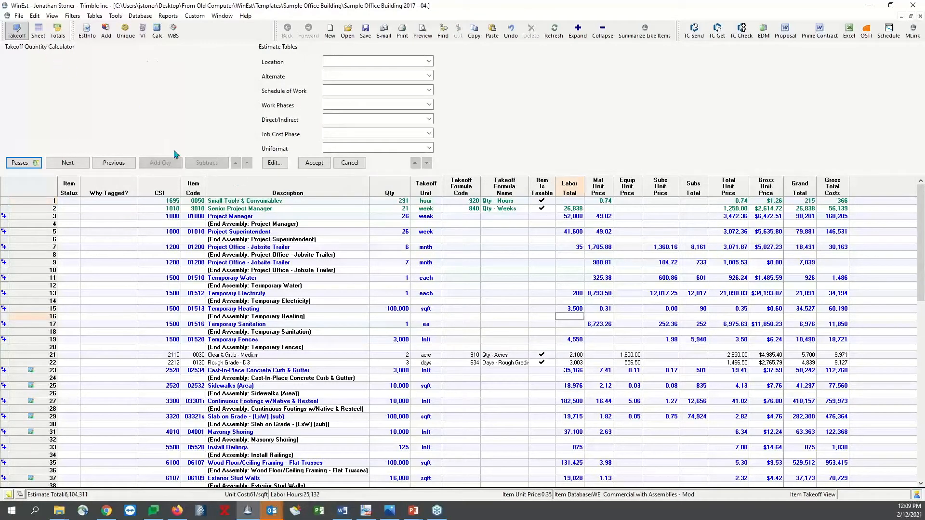
Hide the Takeoff Formula Code and Takeoff Formula Name columns from the item takeoff view
click(461, 285)
scroll(366, 231, down, 2)
scroll(366, 232, down, 3)
scroll(366, 236, up, 5)
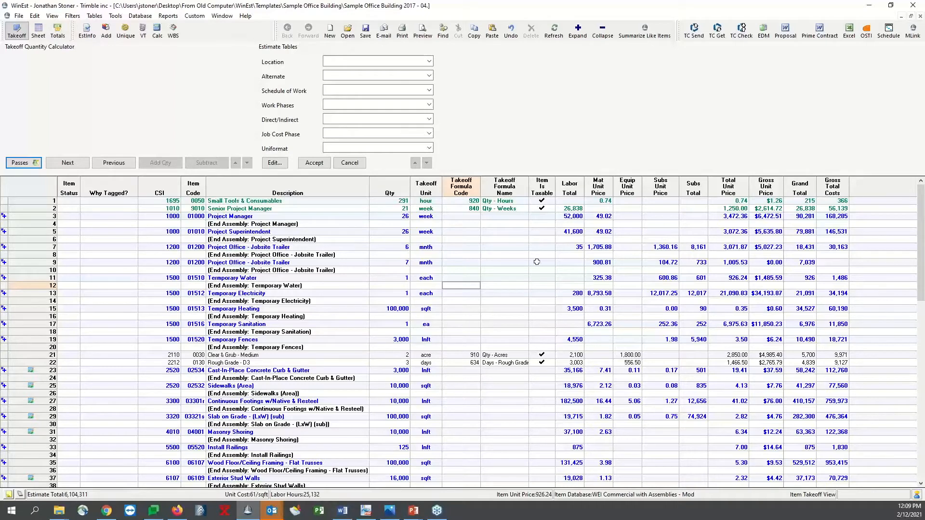
click(476, 191)
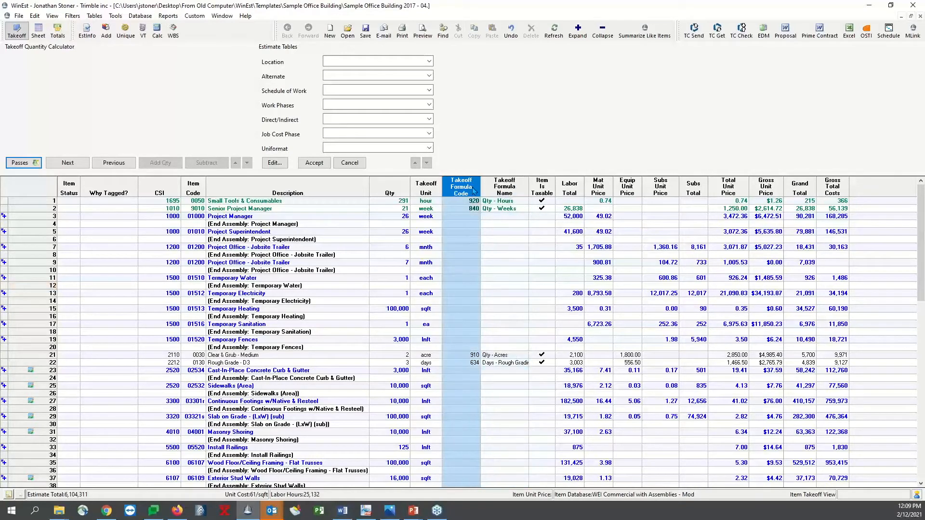
mouse_move(474, 191)
mouse_down()
mouse_move(506, 195)
mouse_move(476, 195)
mouse_up()
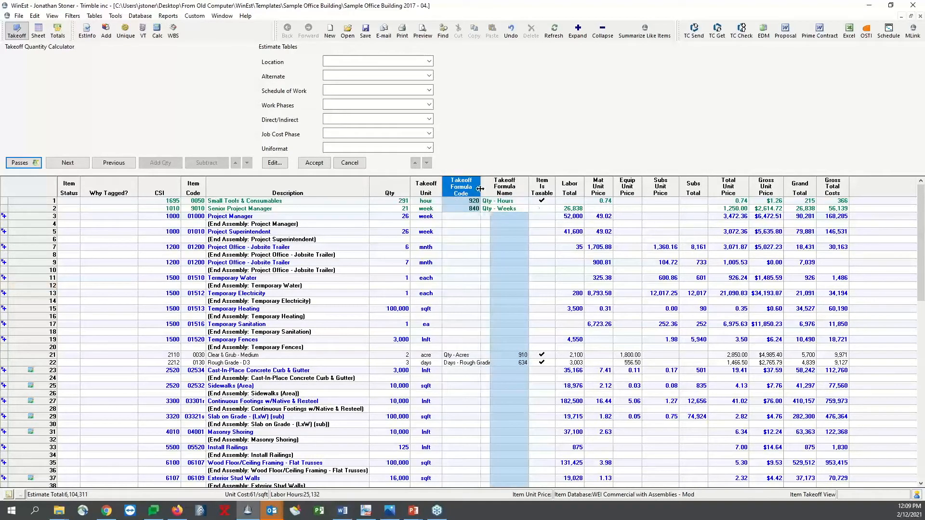
shift+click(504, 193)
right_click(471, 188)
click(505, 202)
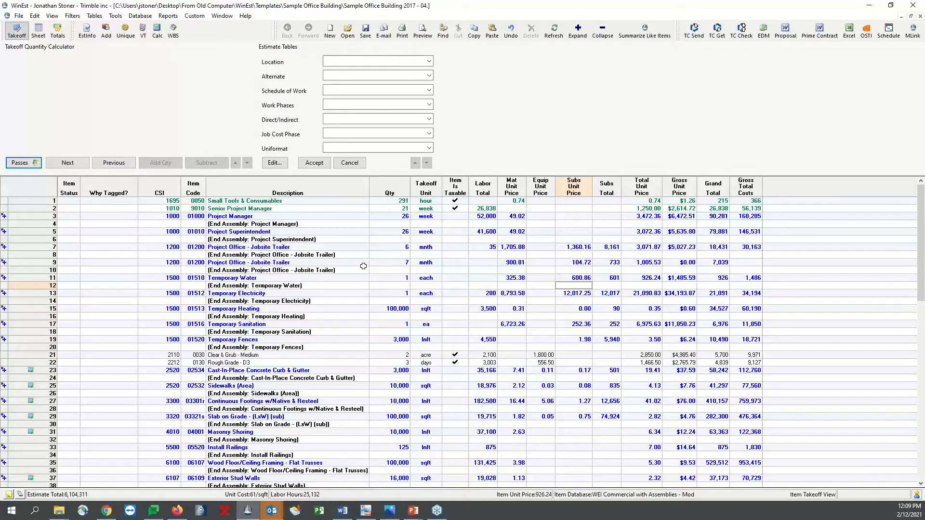
Switch to the estimate sheet and look over the '95 division details, '95 division summary and labor-only views
click(38, 31)
drag(356, 156, 355, 152)
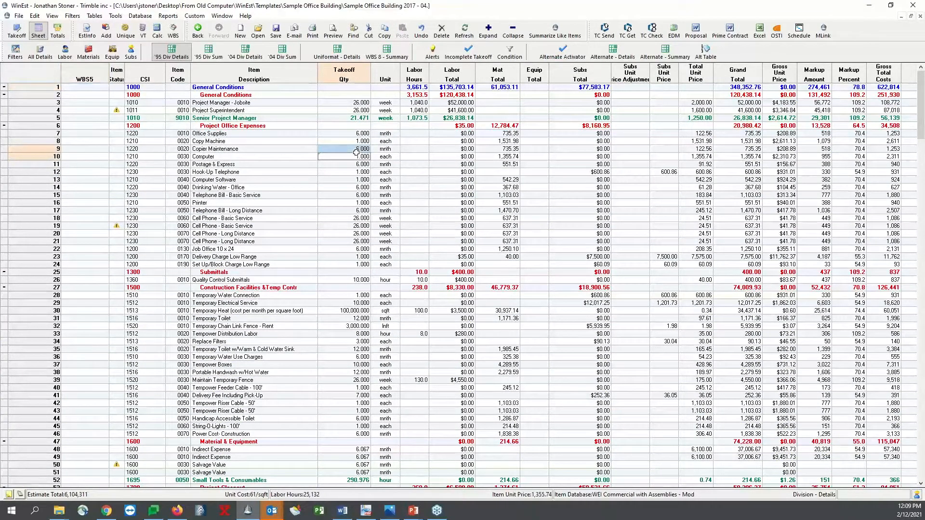
click(215, 55)
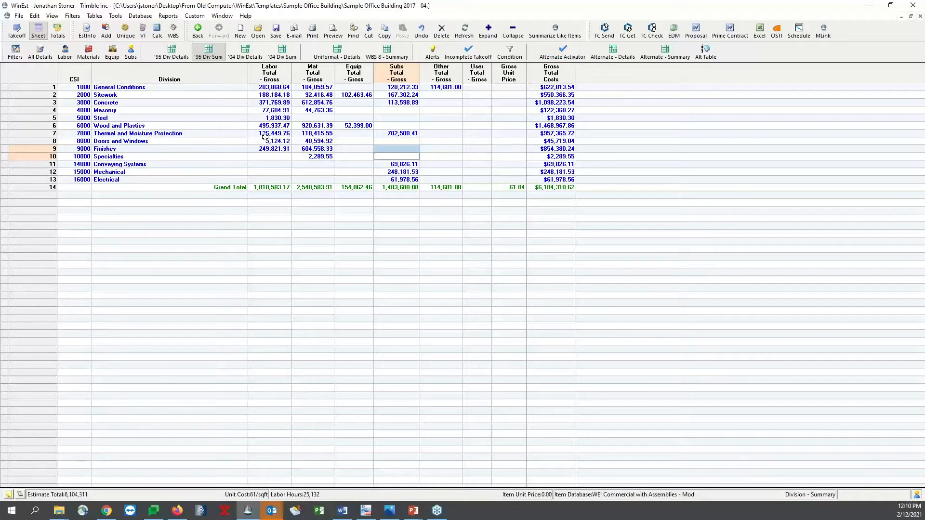
click(66, 54)
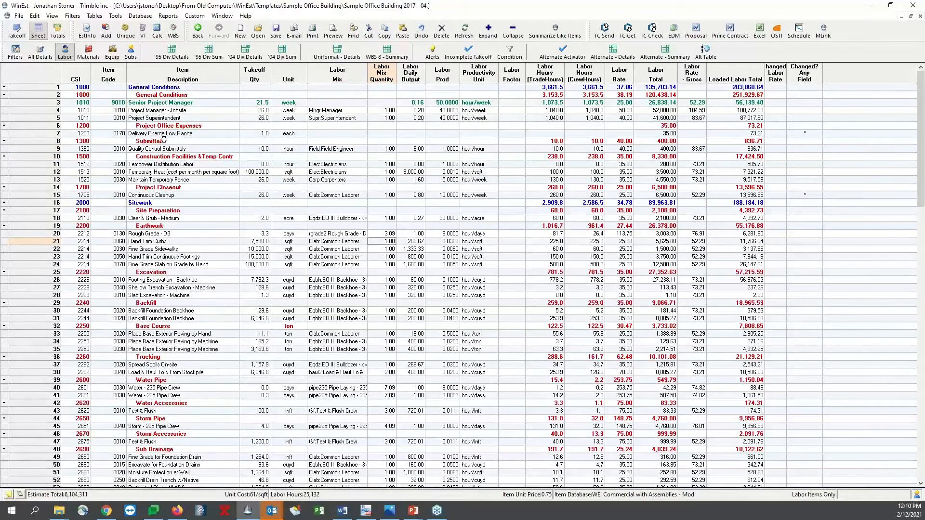
Show the materials-only sheet and hide its WBS5 column
click(88, 52)
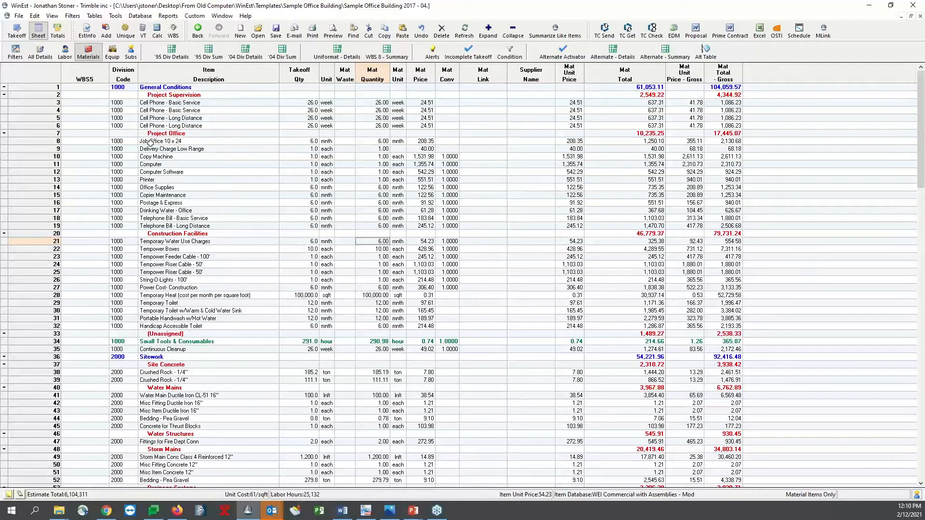
right_click(92, 78)
click(114, 89)
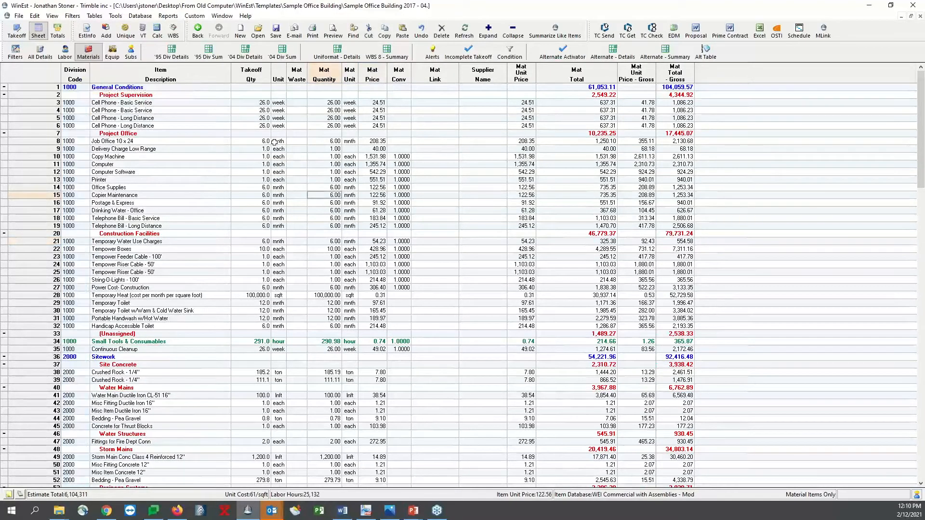
Review the equipment and subcontractor sheets, then compare the '95, '04 and WBS 8 summary views
click(118, 54)
click(130, 52)
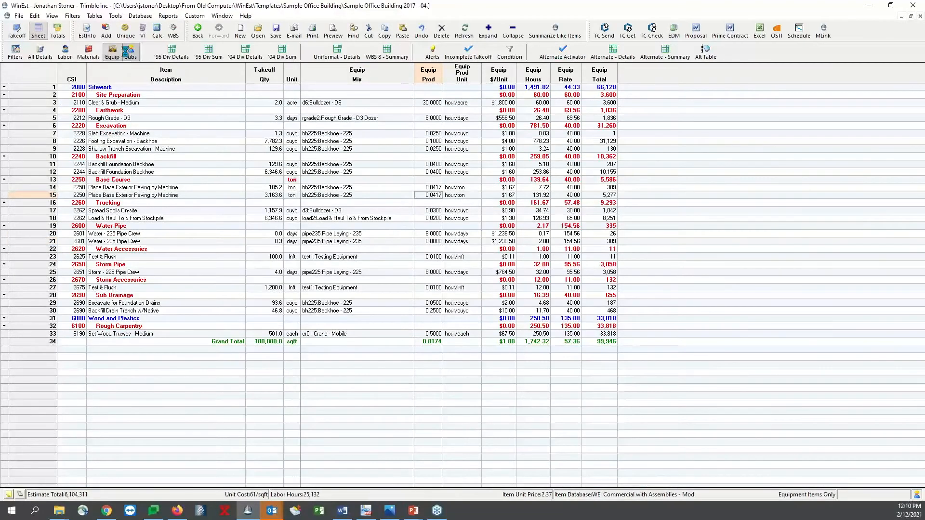
click(171, 52)
click(212, 53)
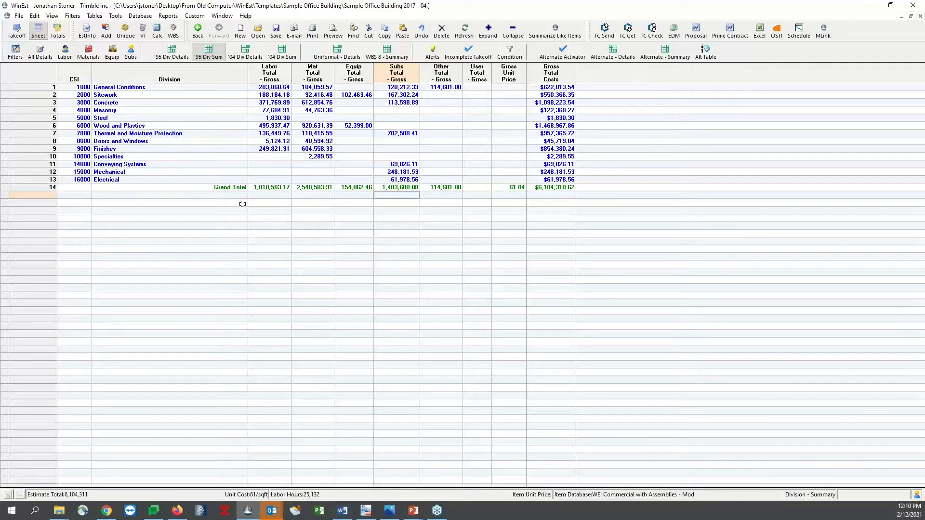
click(282, 52)
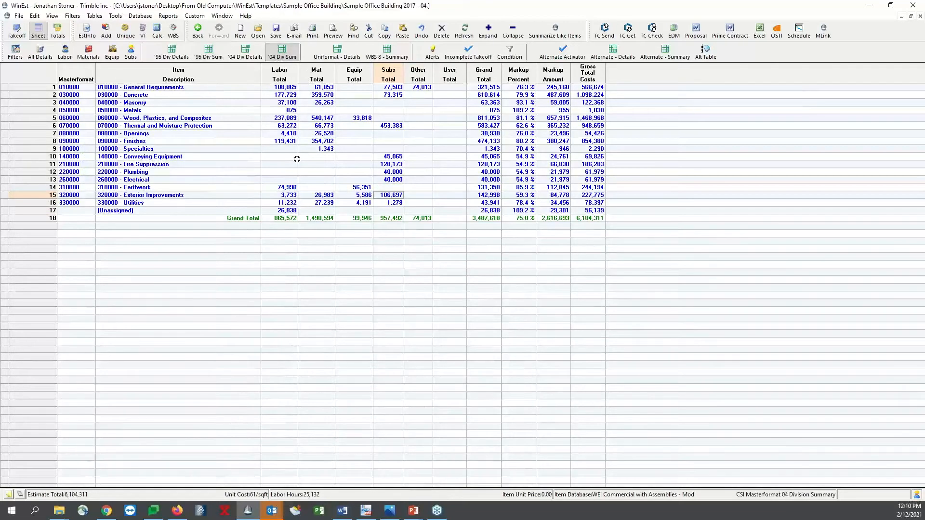
click(386, 52)
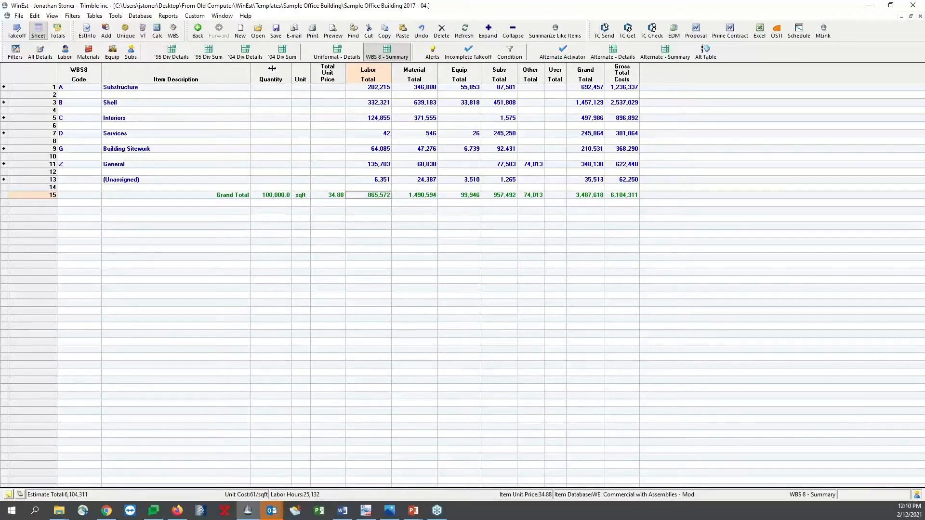
click(172, 55)
click(208, 52)
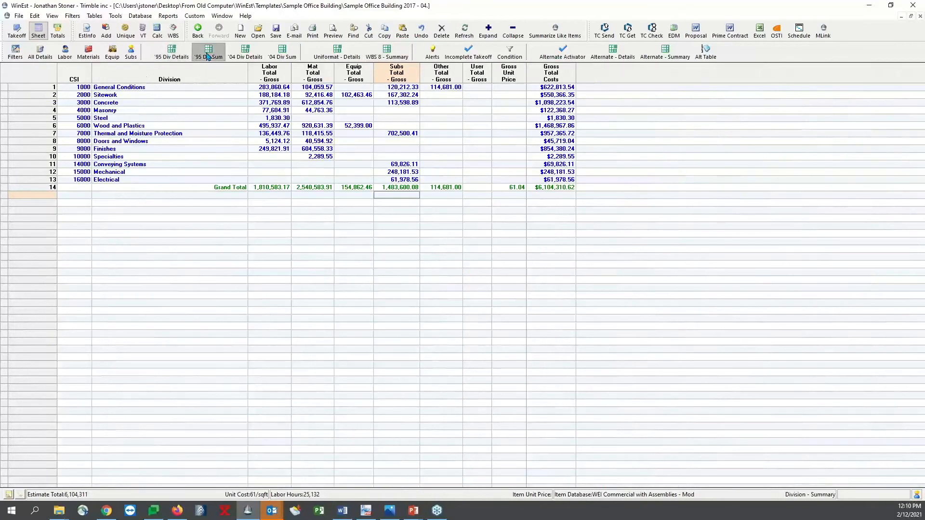
Review the estimate totals in standard and tabular layouts, highlighting the labor, material, equipment and subcontractor columns
click(57, 31)
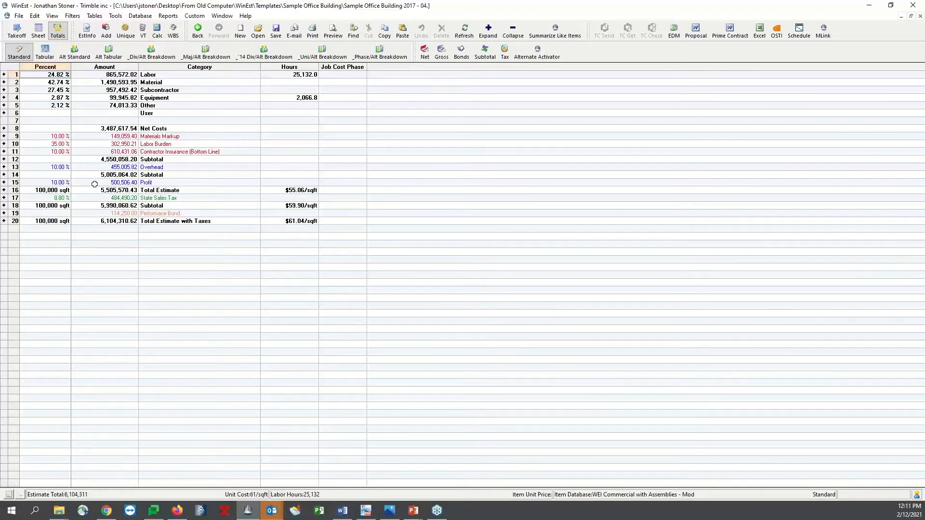
click(45, 52)
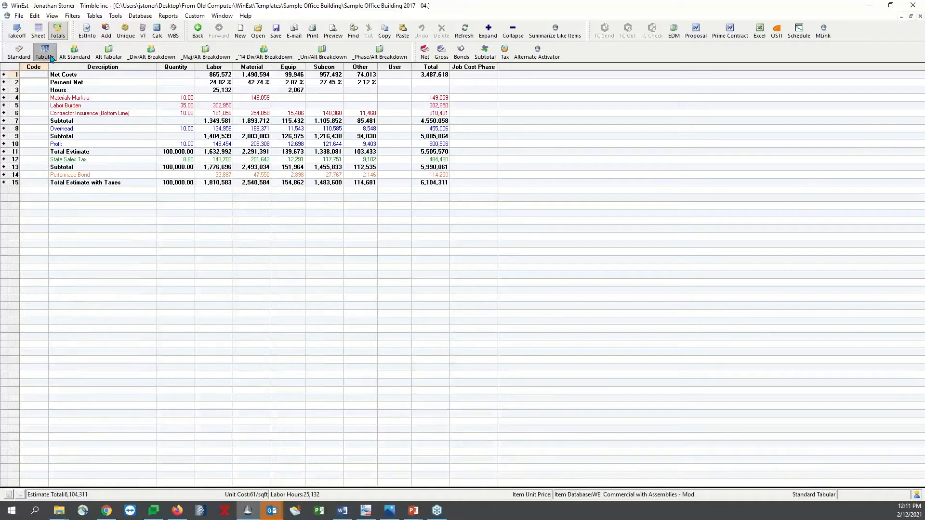
click(211, 67)
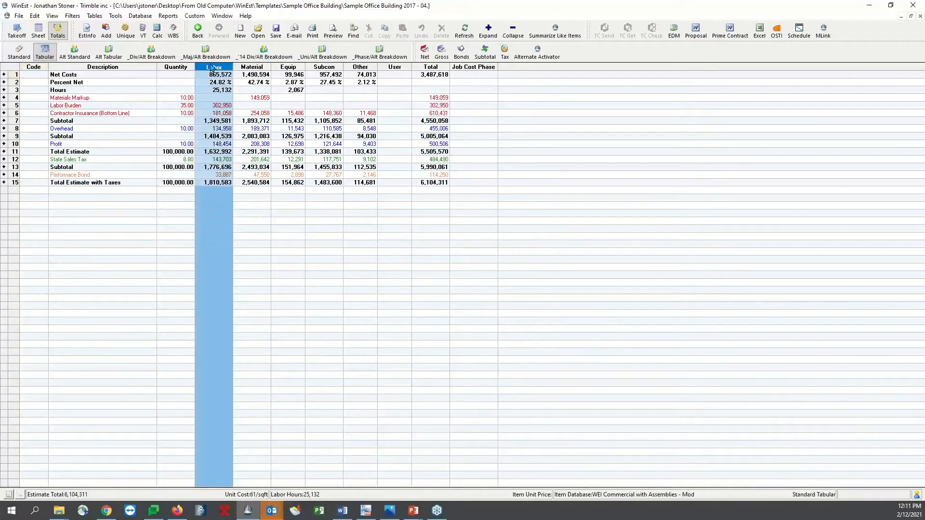
click(252, 67)
click(288, 67)
click(324, 67)
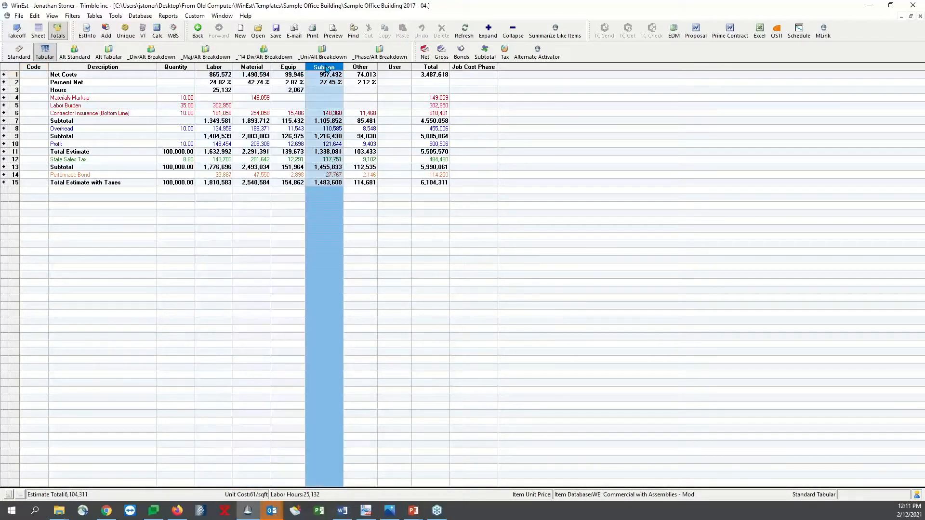
click(198, 120)
Review the totals by alternate in standard and tabular layouts, then return to the item takeoff view
click(74, 52)
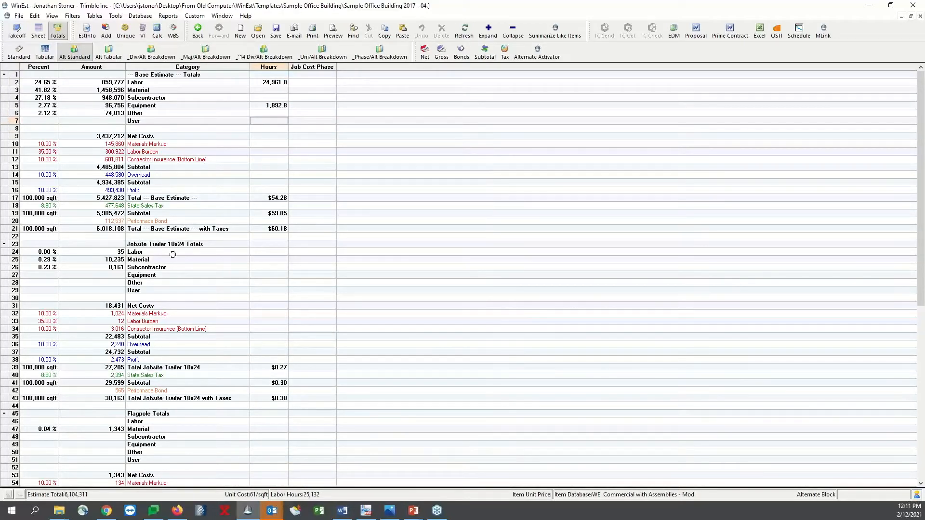
scroll(168, 270, down, 5)
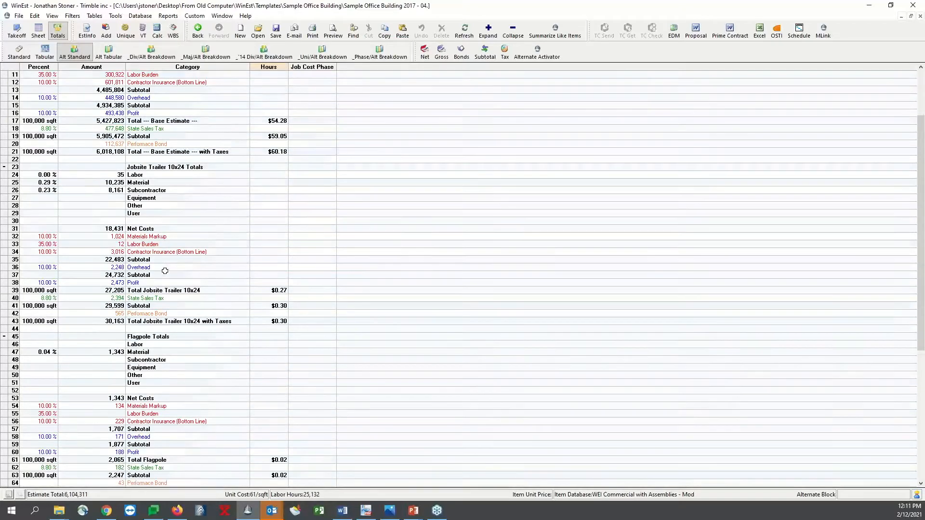
scroll(163, 359, down, 8)
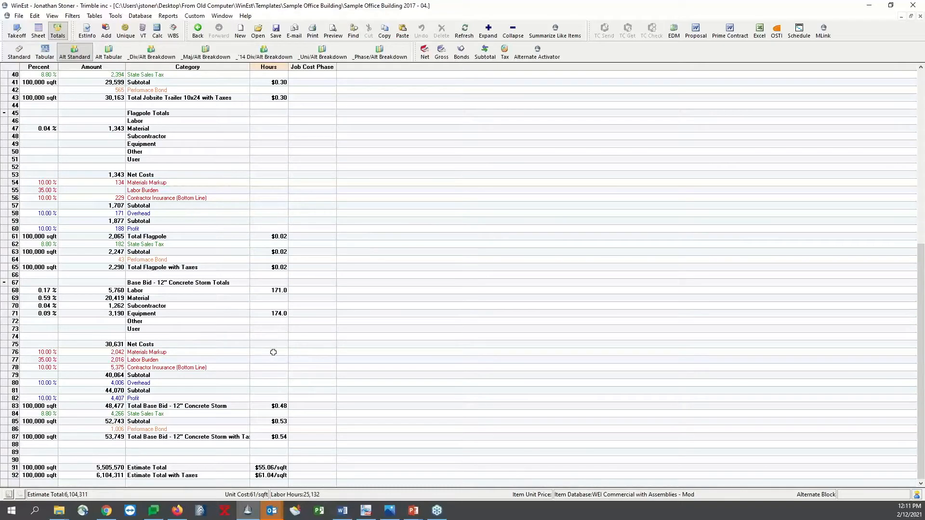
scroll(270, 343, up, 5)
scroll(270, 343, up, 8)
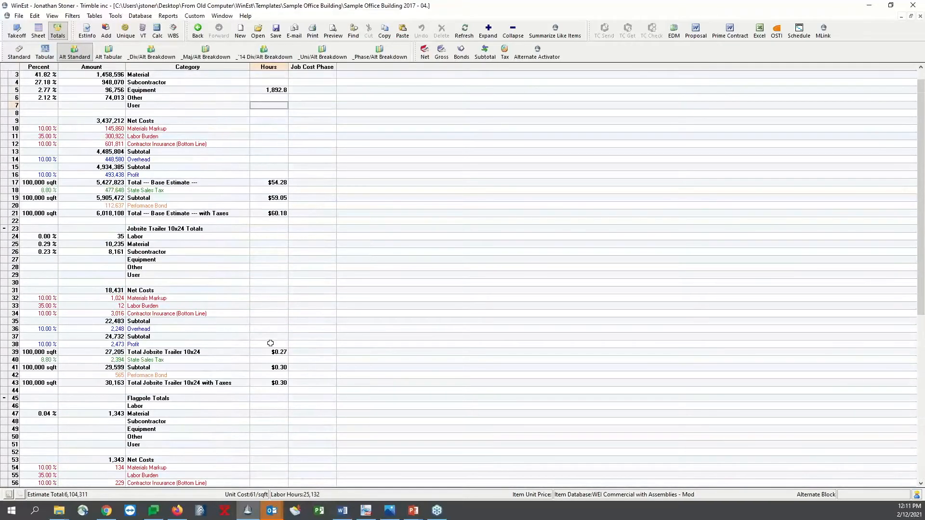
click(109, 52)
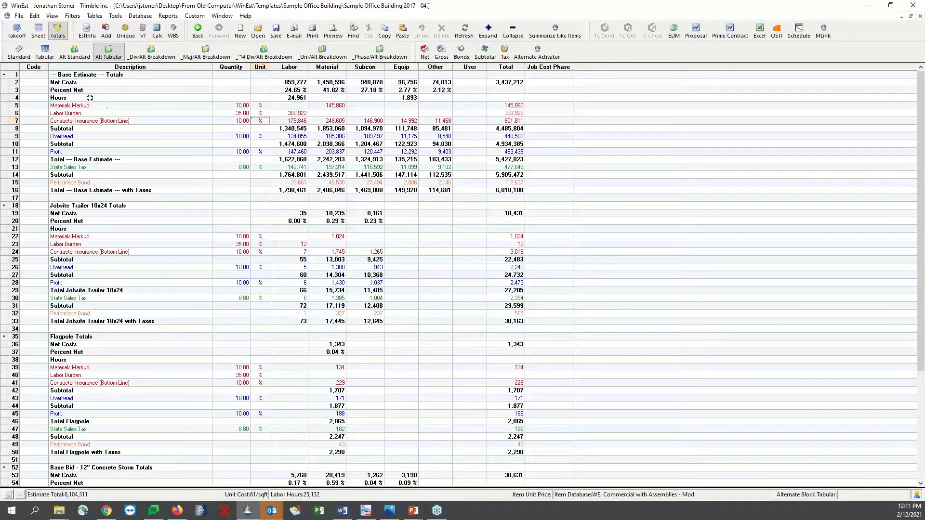
click(17, 31)
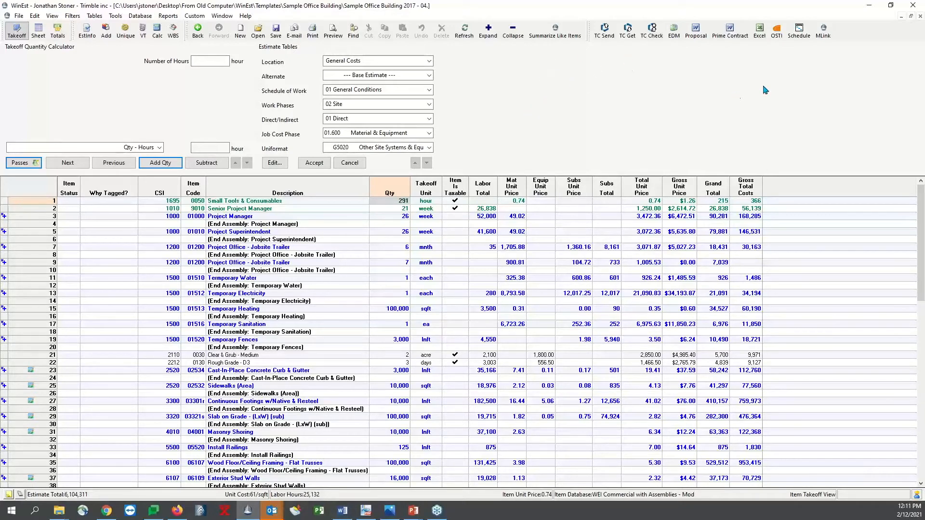
Examine the context commands offered for the toolbar, the Item Is Taxable column, a quantity cell and the Project Superintendent row
right_click(851, 31)
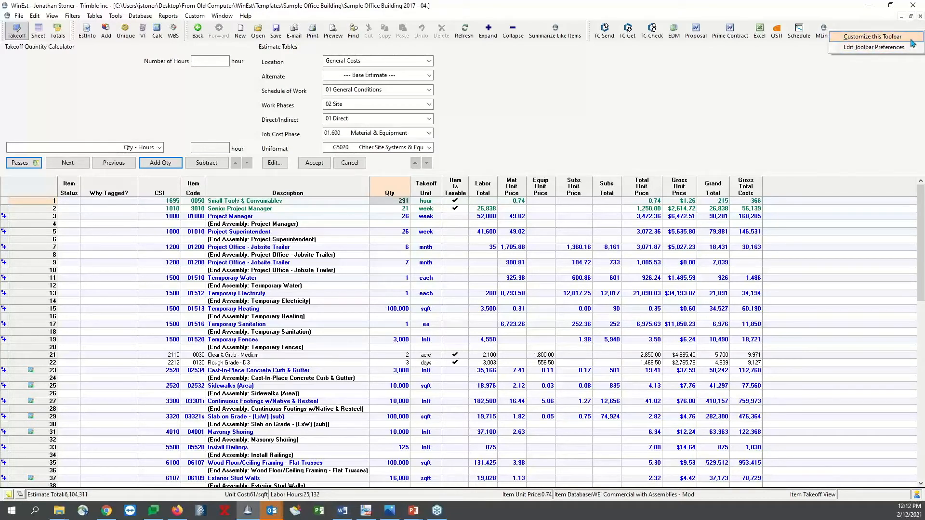
click(723, 65)
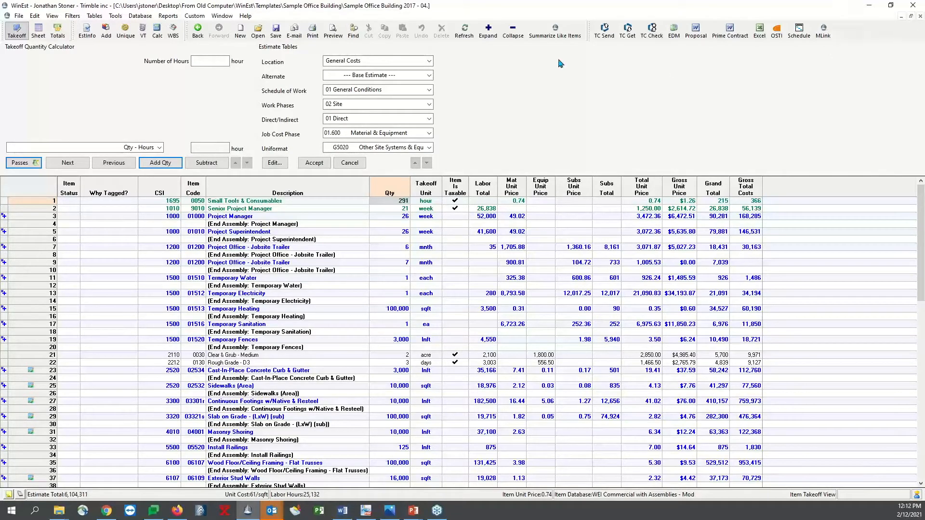
right_click(458, 186)
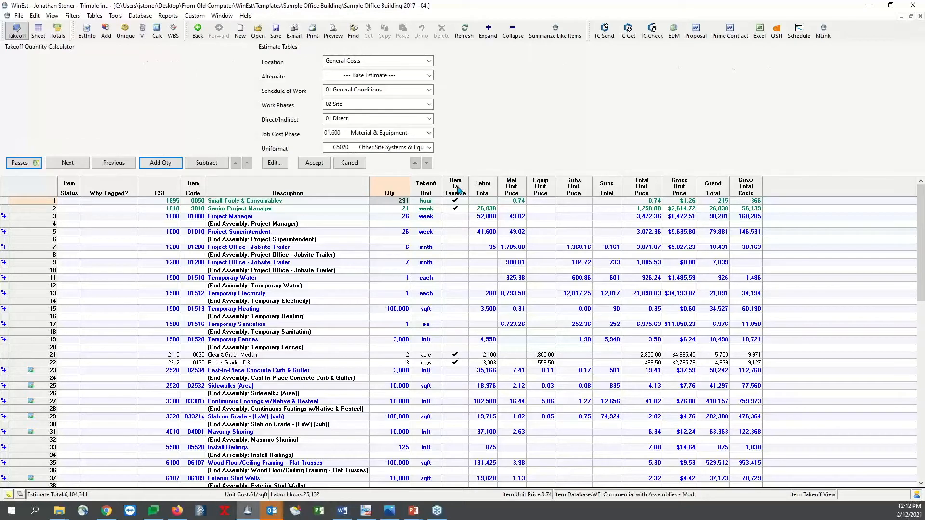
right_click(458, 190)
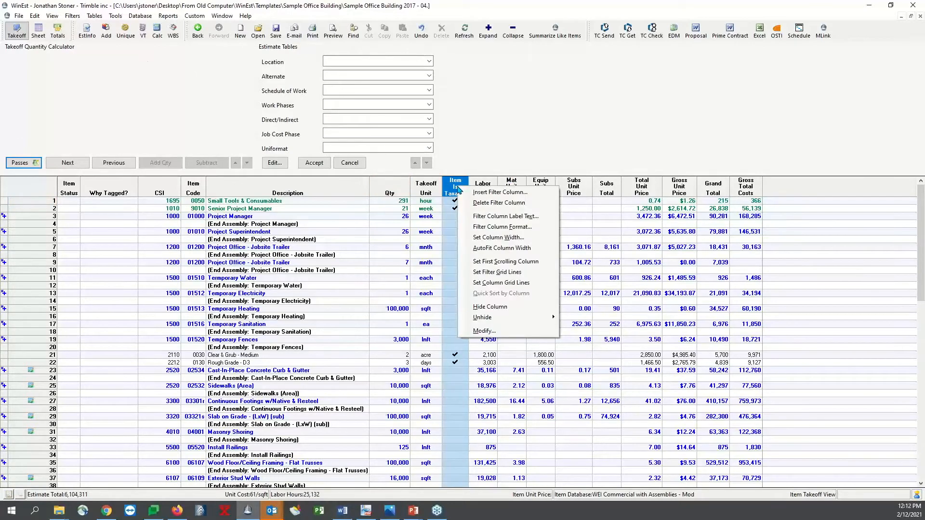
click(511, 262)
right_click(394, 225)
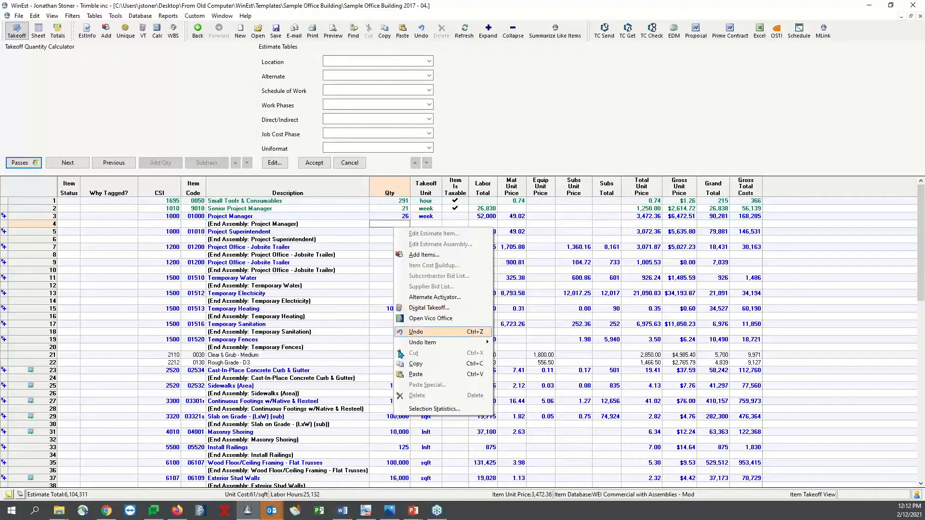
click(180, 295)
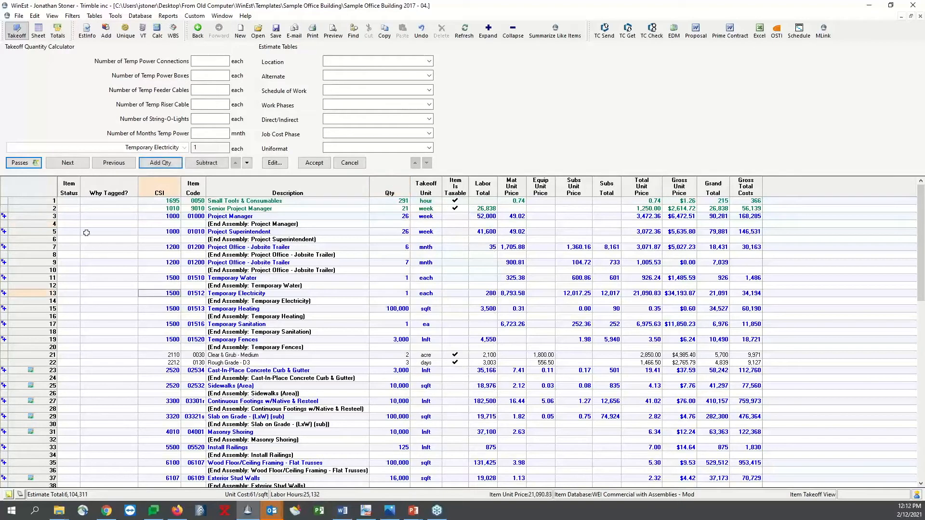
right_click(49, 234)
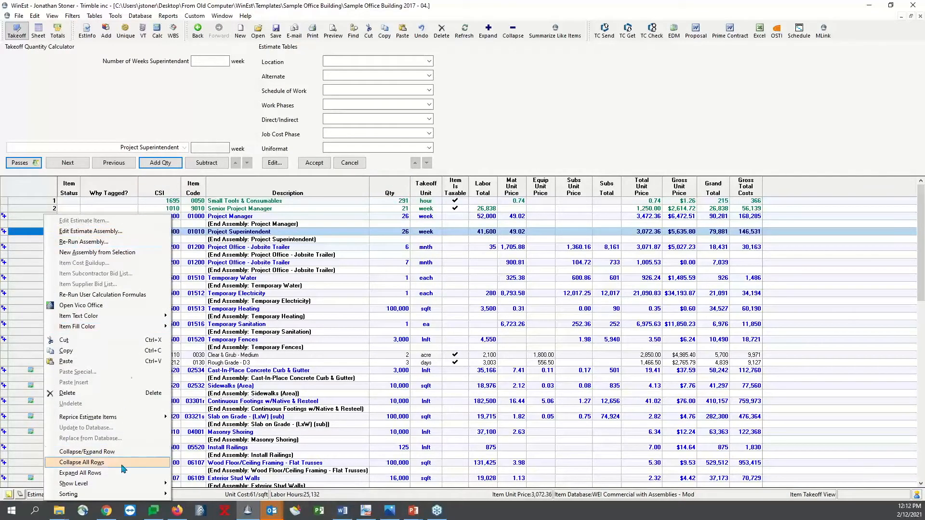
click(432, 345)
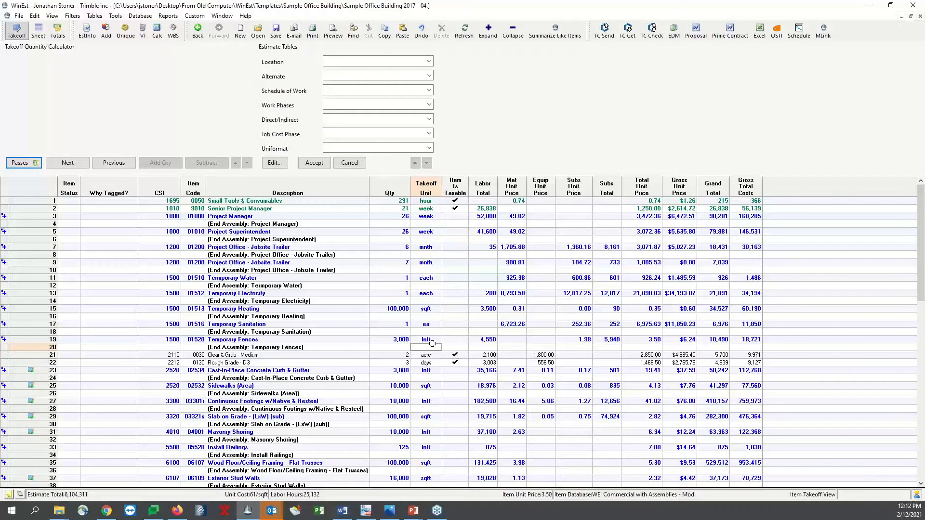
Switch to the running PowerPoint slide show and advance to the Takeoff View slide
click(413, 510)
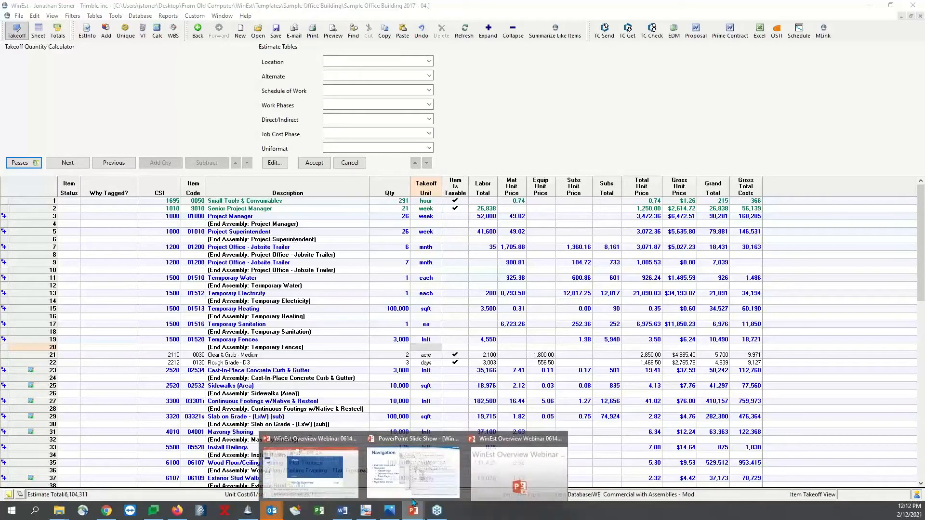
click(487, 480)
key(Right)
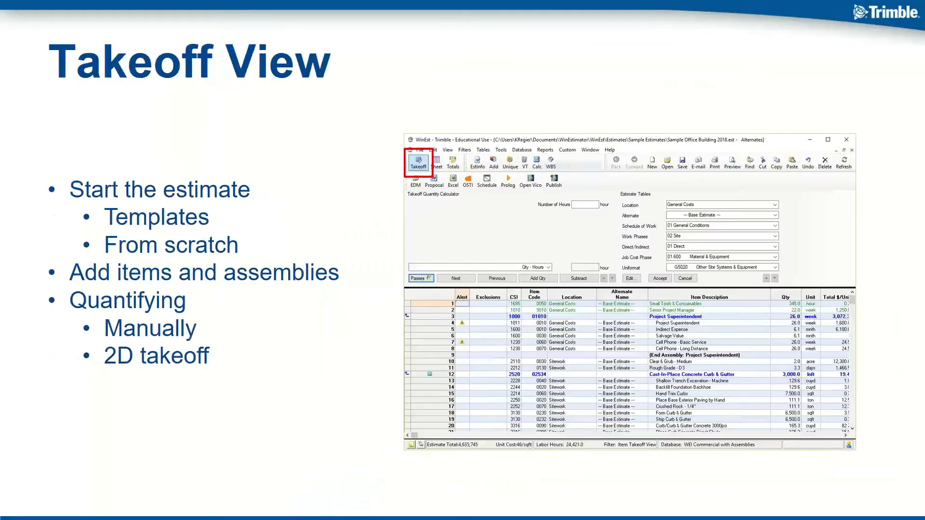
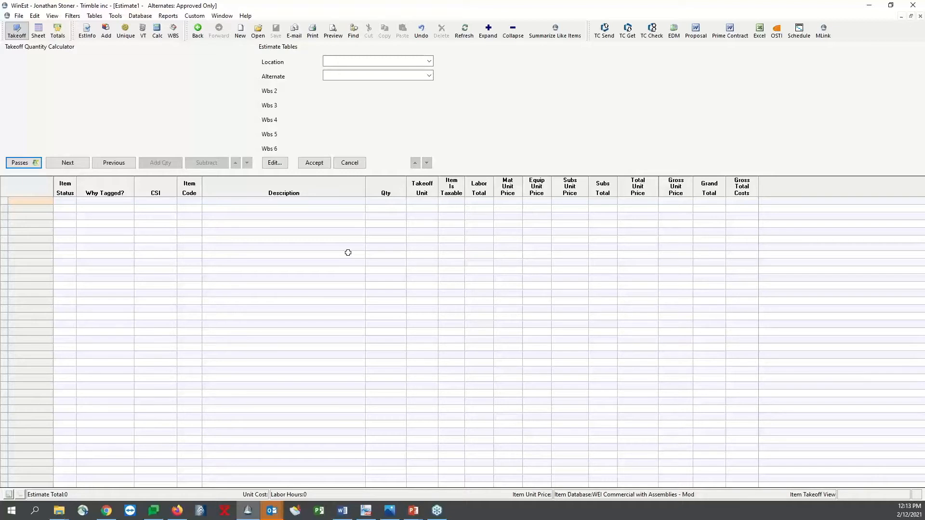
Set up a merge from the Sample Office Building 2018 - 07.13.2018 estimate, limited to items, markups and bonds
click(19, 16)
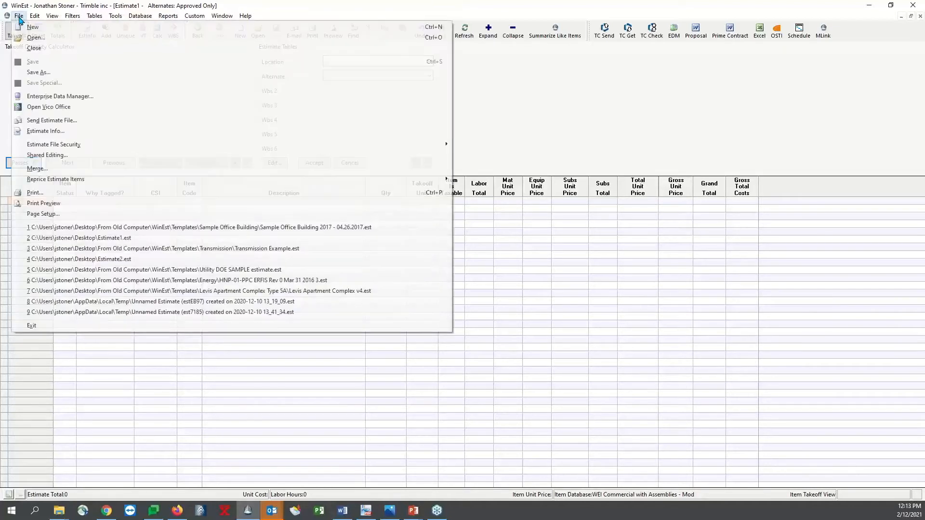
click(57, 168)
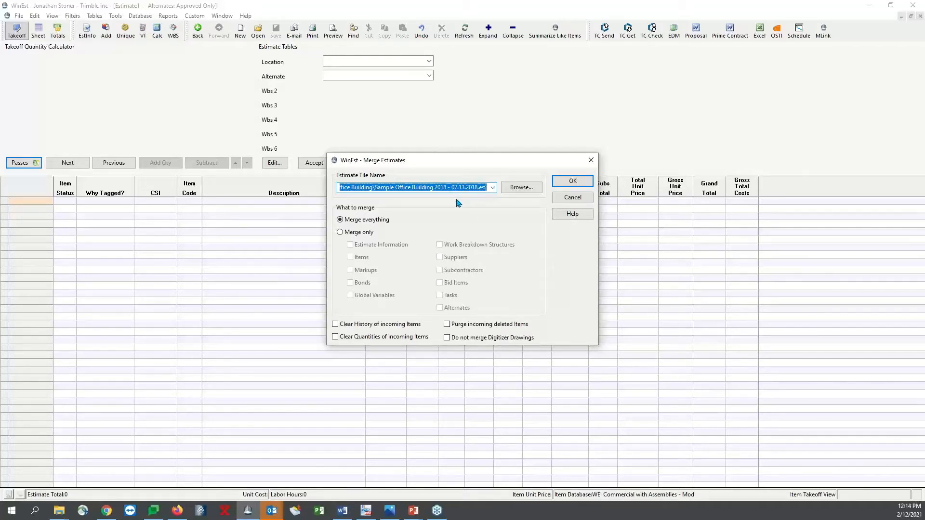
click(346, 233)
click(350, 259)
click(350, 271)
click(350, 284)
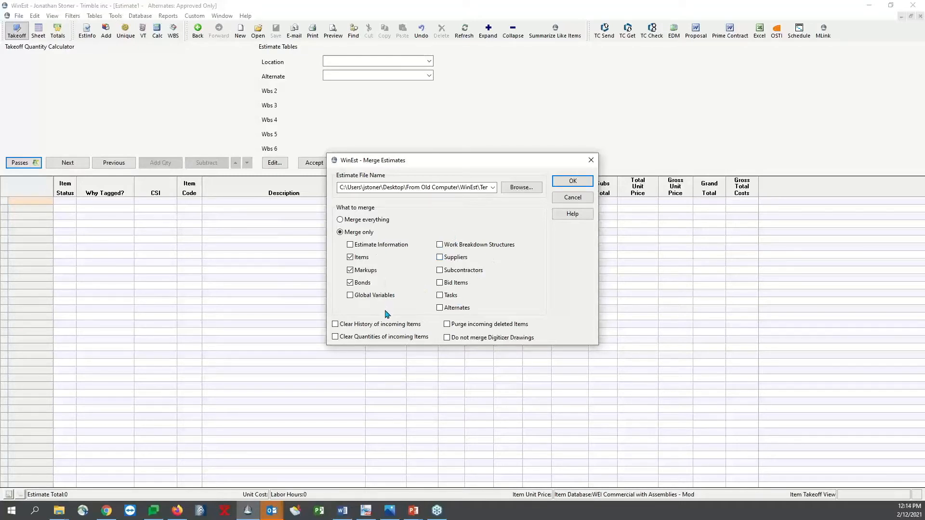
Run the merge with history and quantities cleared, deleted items purged and digitizer drawings excluded, leaving the Weeks of Supervision variable blank
click(335, 324)
click(335, 336)
click(447, 324)
click(447, 337)
click(572, 181)
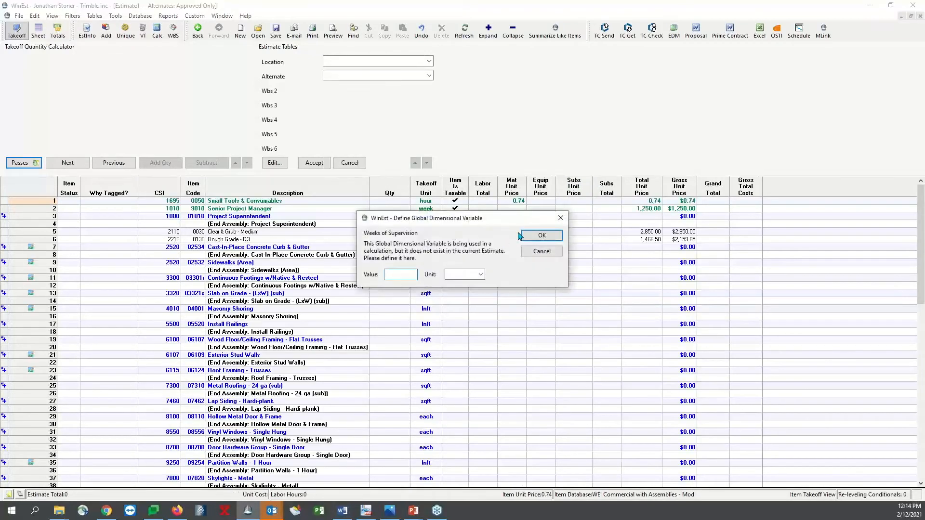
click(540, 236)
Look over the merged item list and select the Exterior Stud Walls assembly
scroll(390, 265, down, 7)
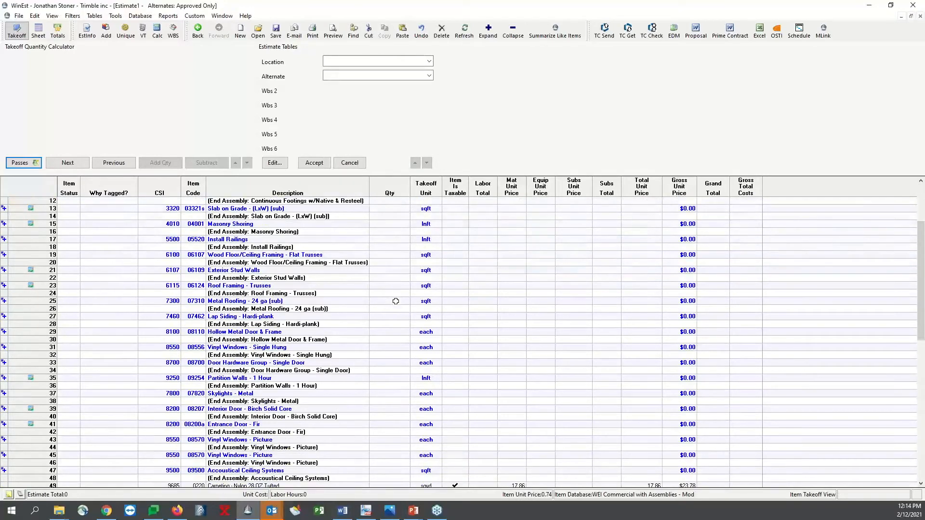
scroll(398, 309, up, 7)
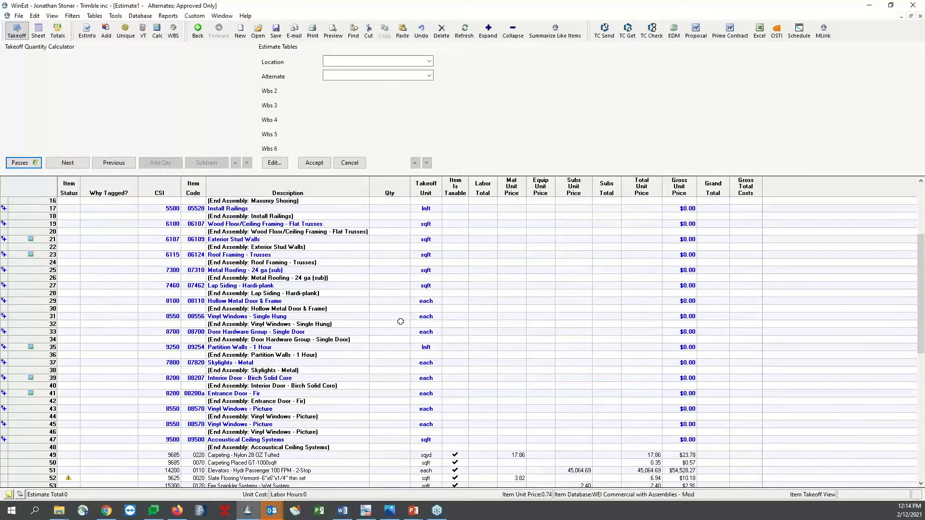
drag(54, 279, 48, 356)
click(188, 355)
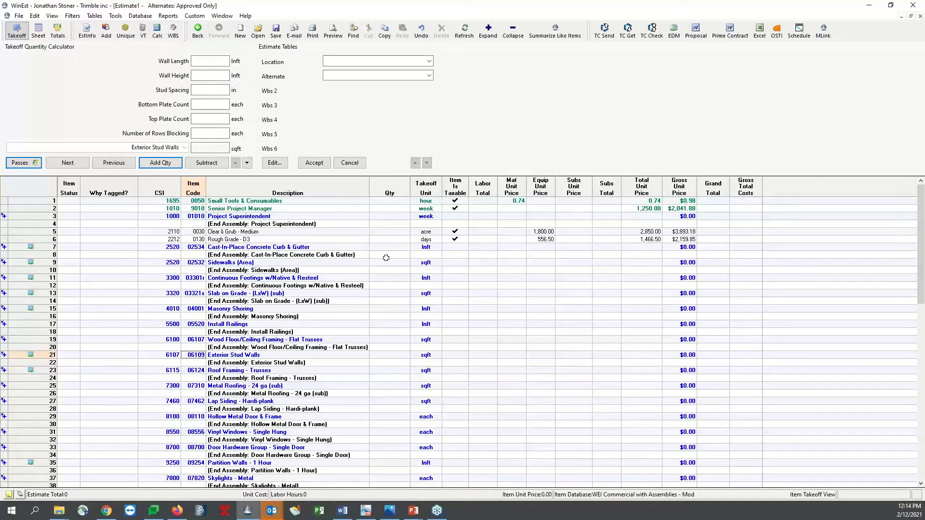
Create a new blank estimate, and switch back to the merged Estimate1
click(241, 32)
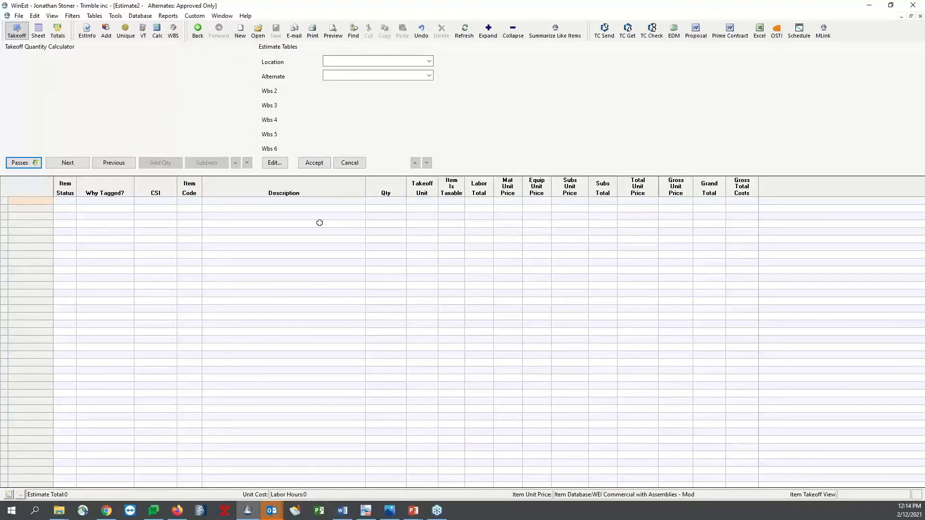
click(222, 16)
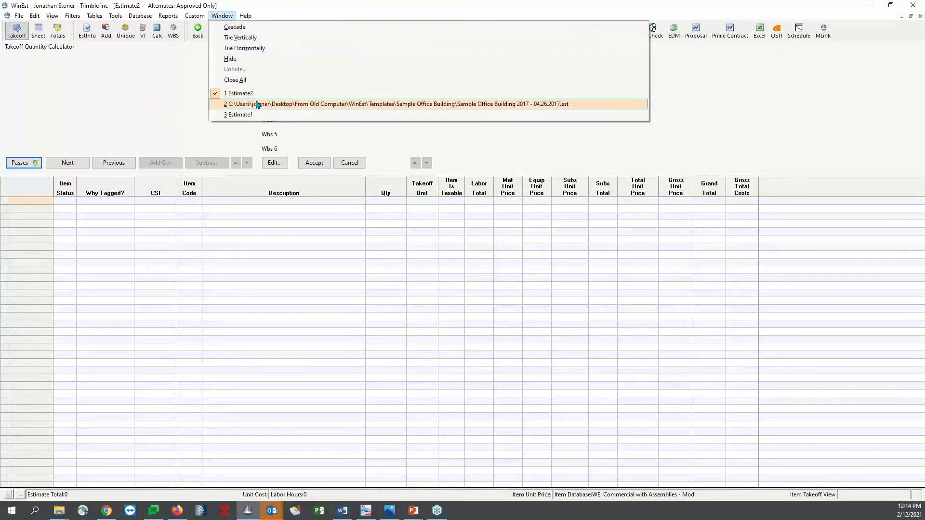
click(254, 115)
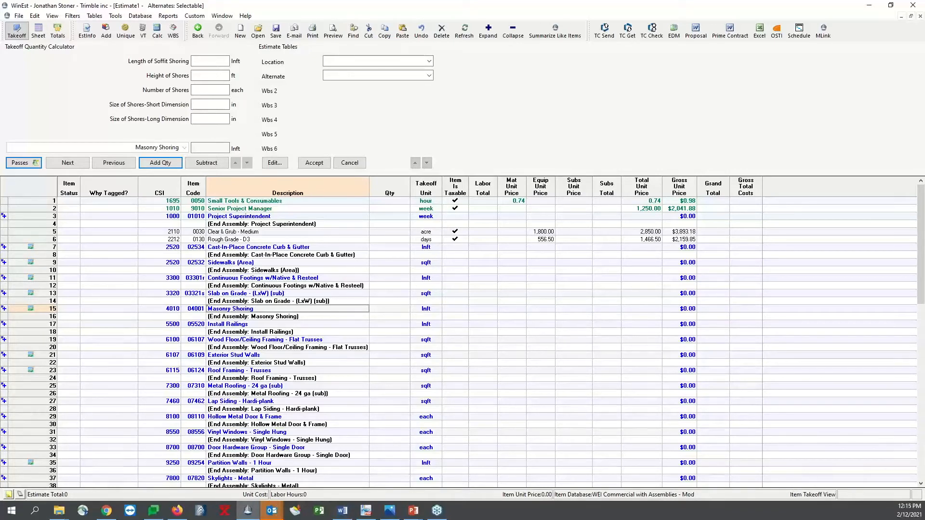
click(19, 16)
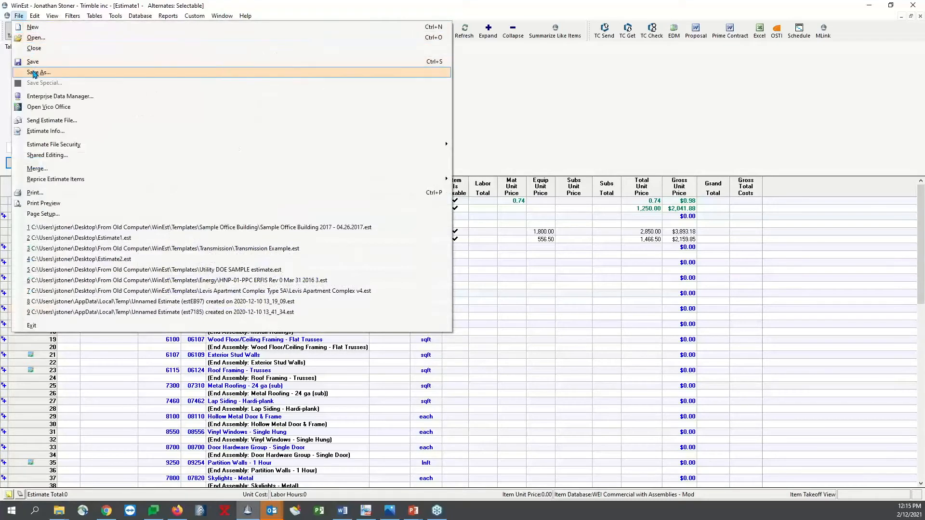
click(53, 73)
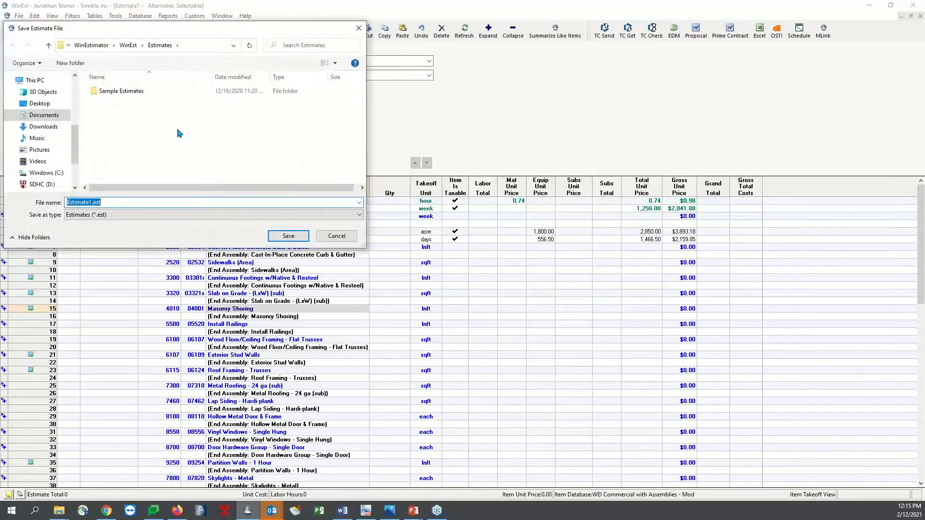
click(39, 103)
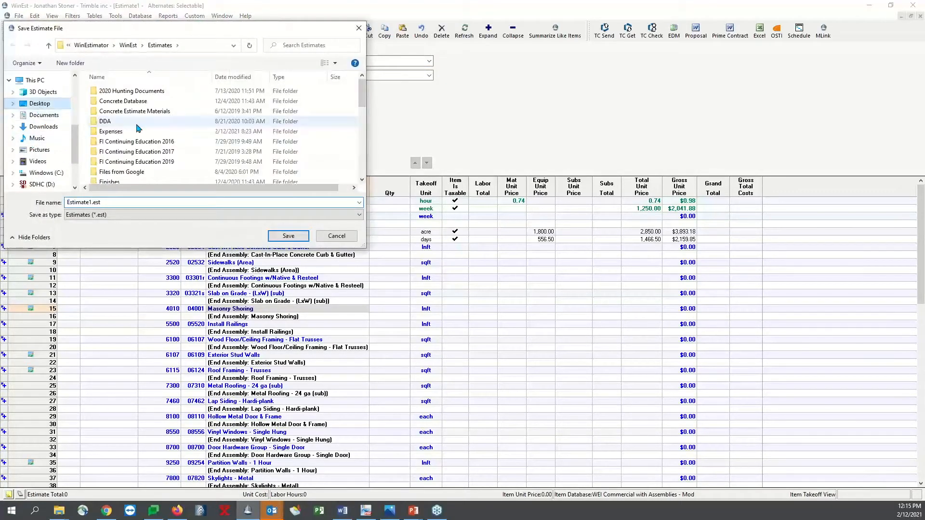
scroll(176, 130, down, 8)
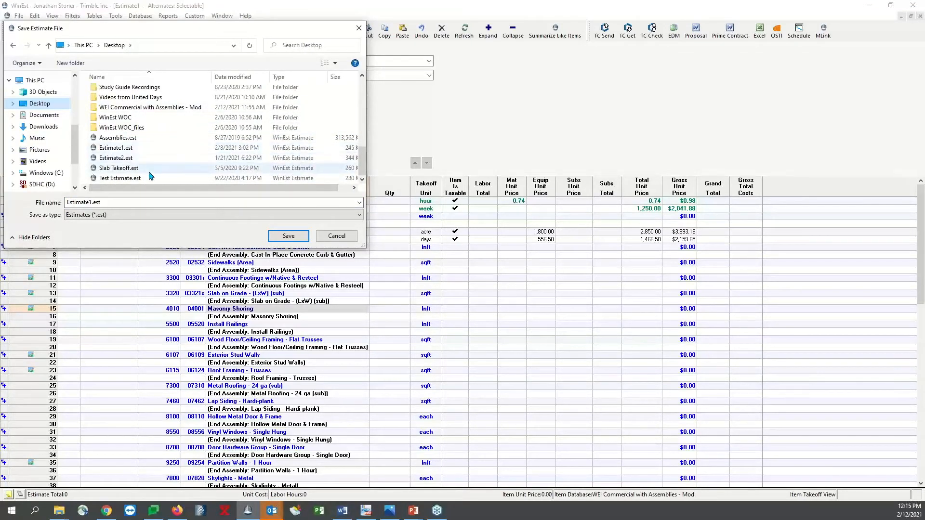
scroll(164, 142, up, 10)
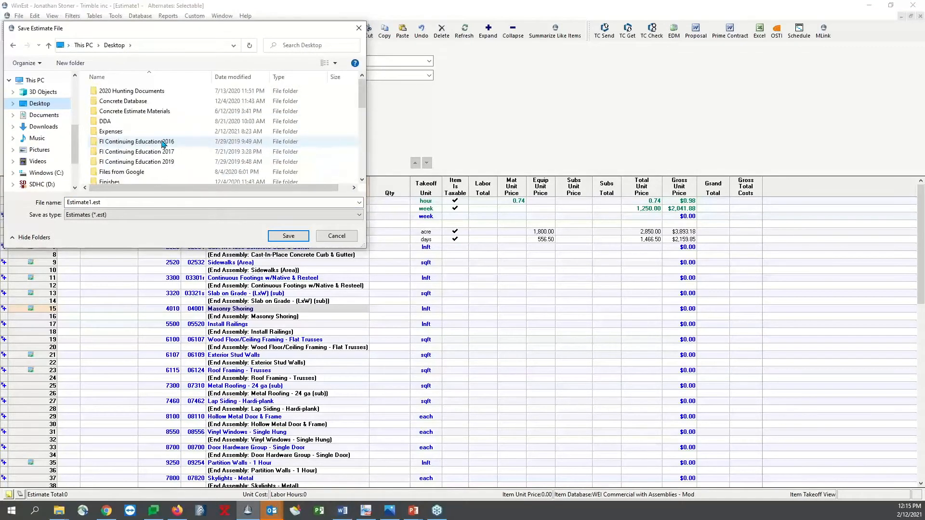
click(336, 235)
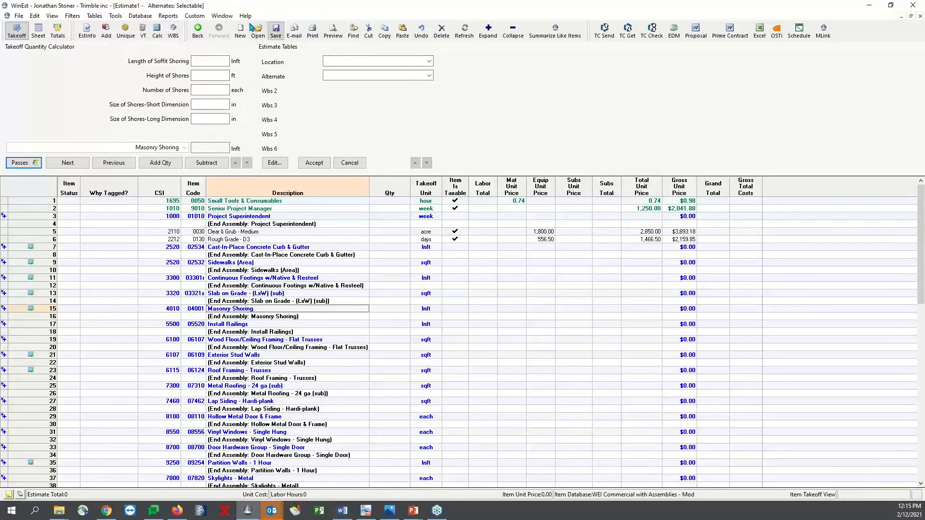
Switch to the blank Estimate2 and open the item database browser from its first quantity cell
click(221, 16)
click(238, 93)
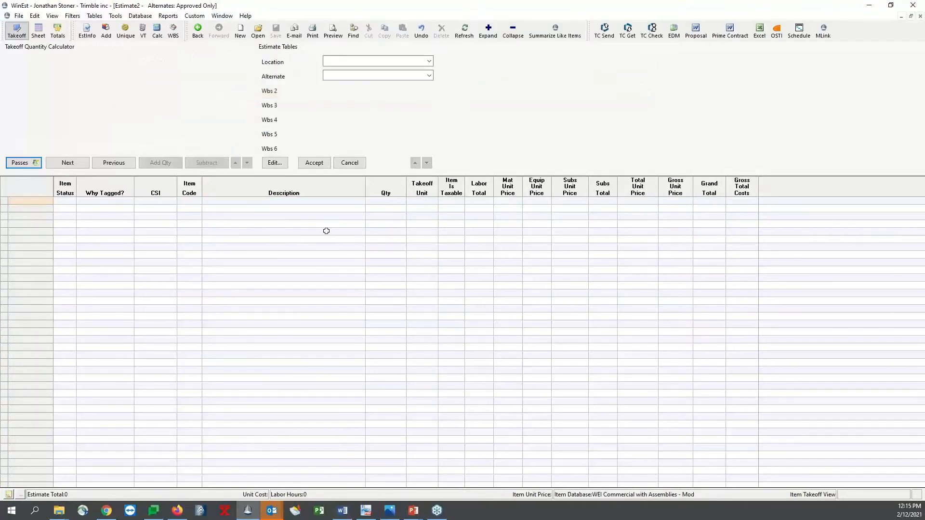
click(377, 201)
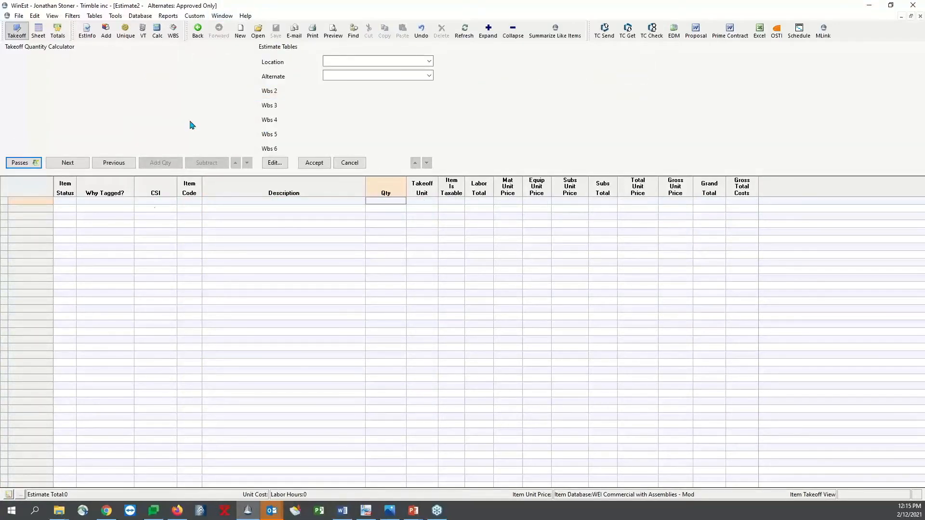
click(106, 34)
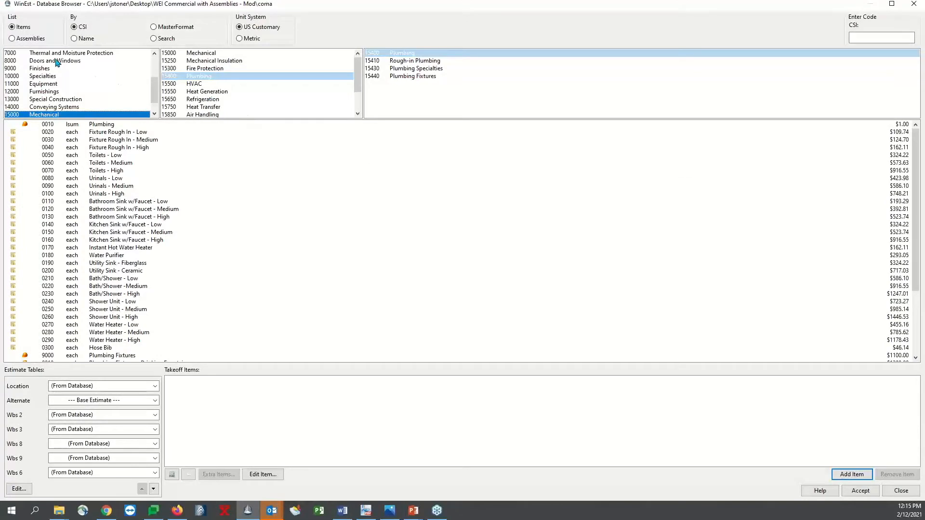
Browse the CSI database to the Concrete - Continuous Footings items under Cast In Place Concrete
drag(154, 92, 155, 68)
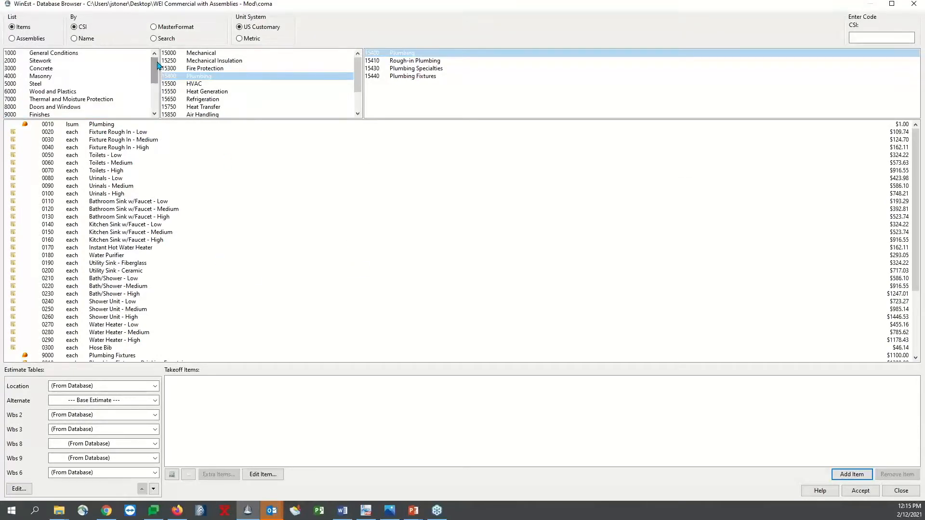
click(72, 69)
click(219, 77)
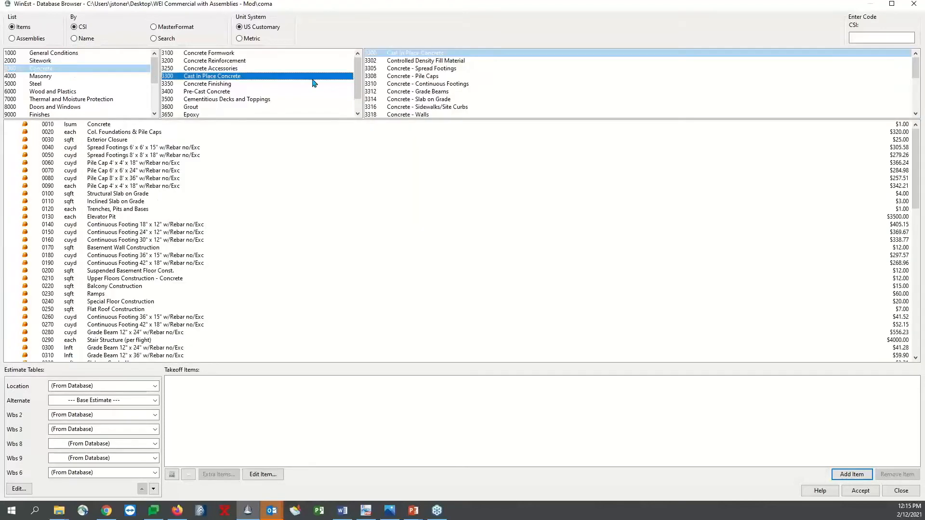
click(424, 84)
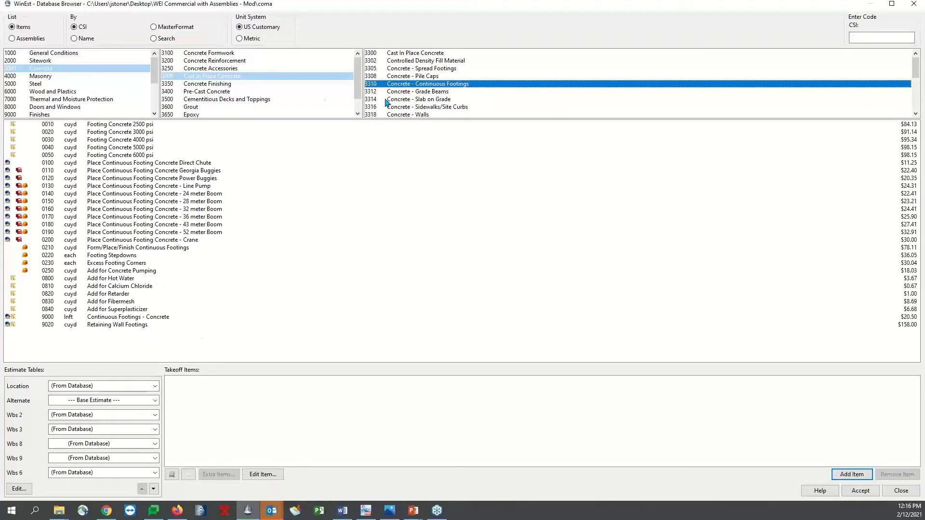
Add the 2 x 4 x 10' item from Wood and Plastics, Rough Carpentry, Lumber - 2x4 to the estimate with a quantity of 15
click(50, 92)
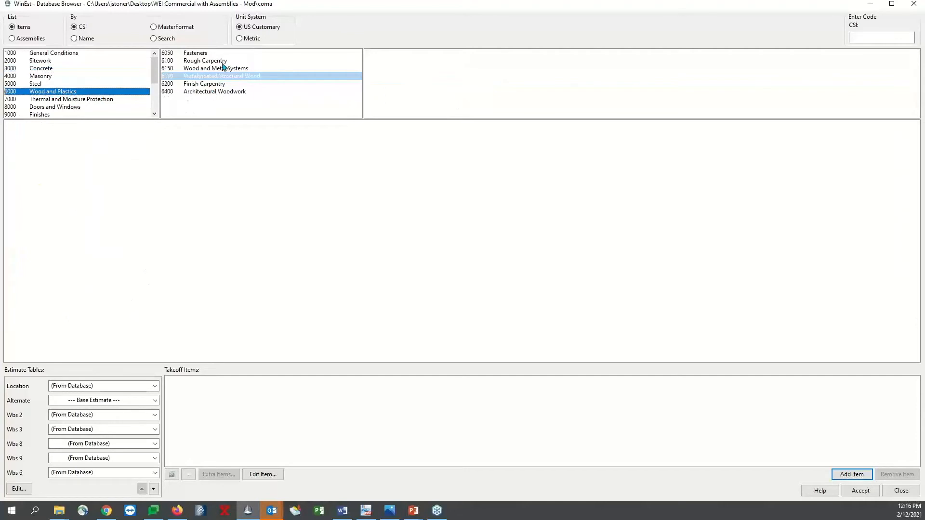
click(222, 62)
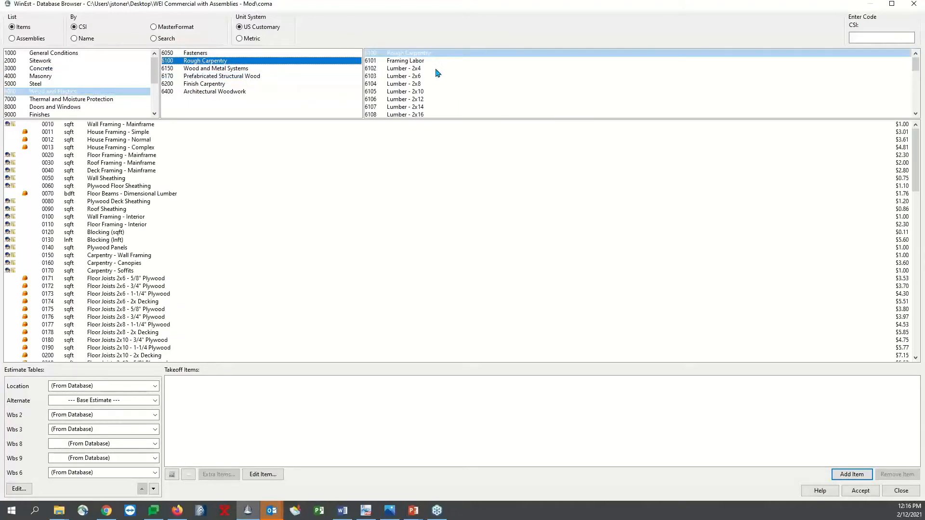
click(437, 70)
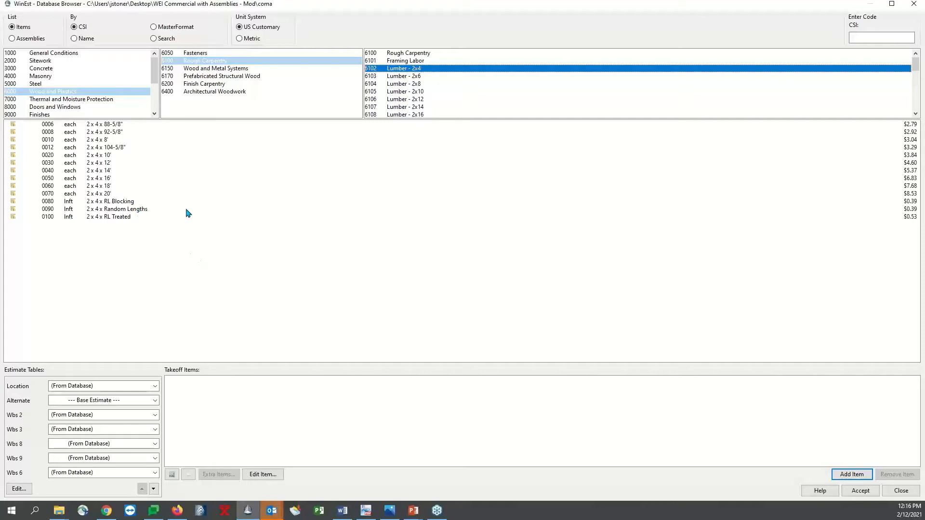
double_click(125, 156)
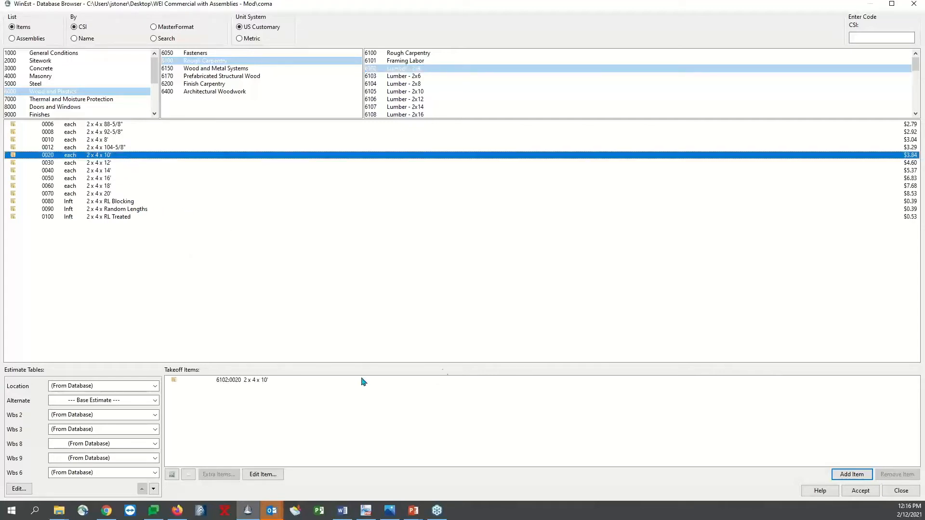
click(847, 472)
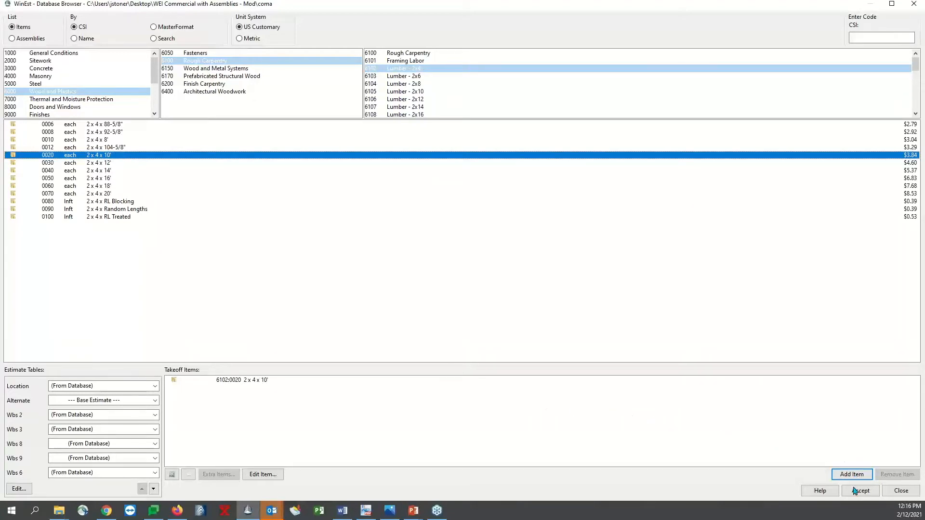
click(898, 491)
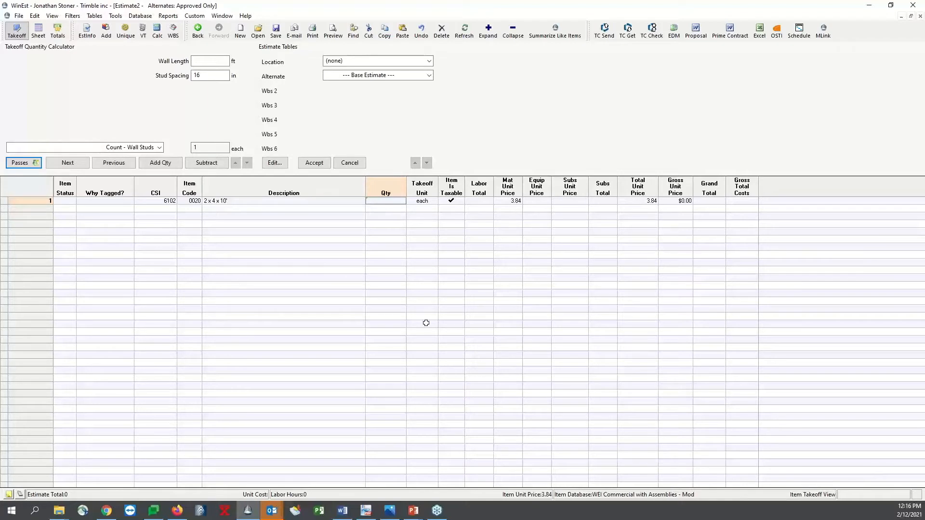
text(15)
key(Return)
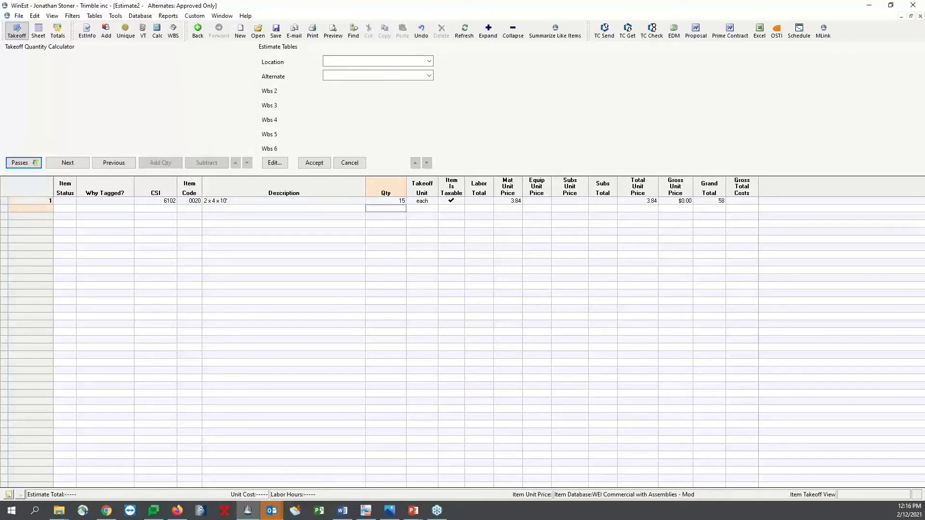
Open the 2 x 4 x 10' item for editing and set its labor productivity to 2 each/hour
click(48, 202)
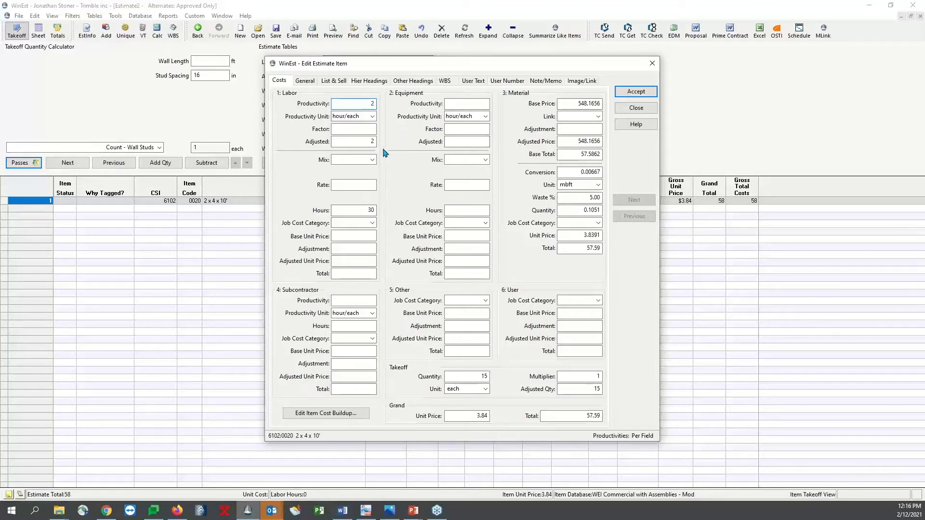
click(373, 117)
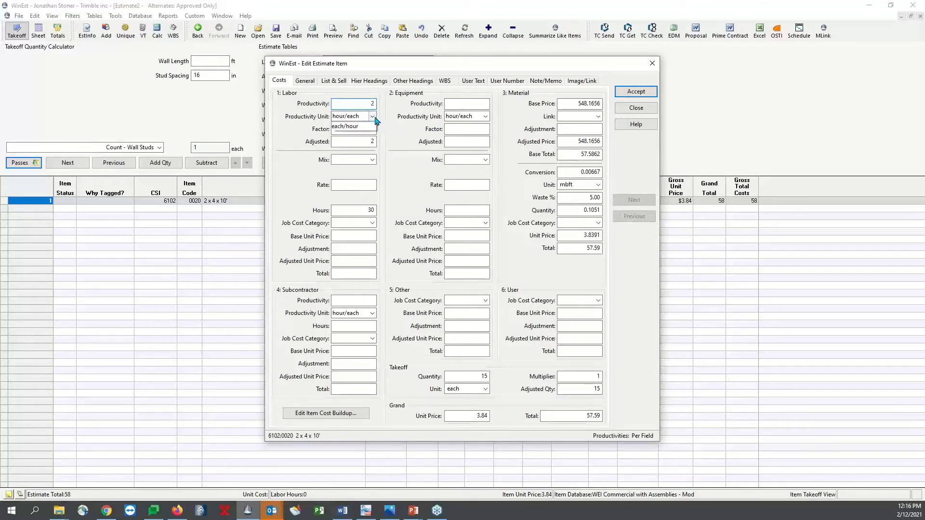
click(359, 127)
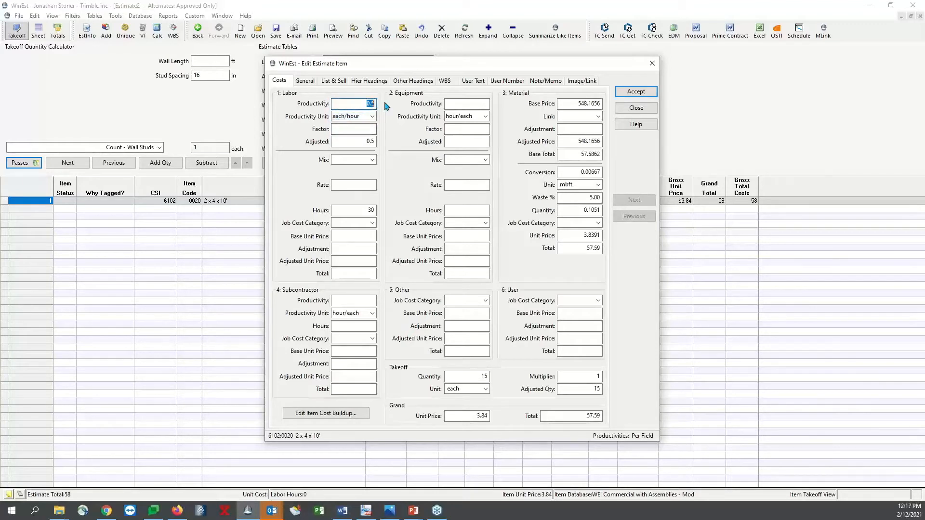
click(372, 116)
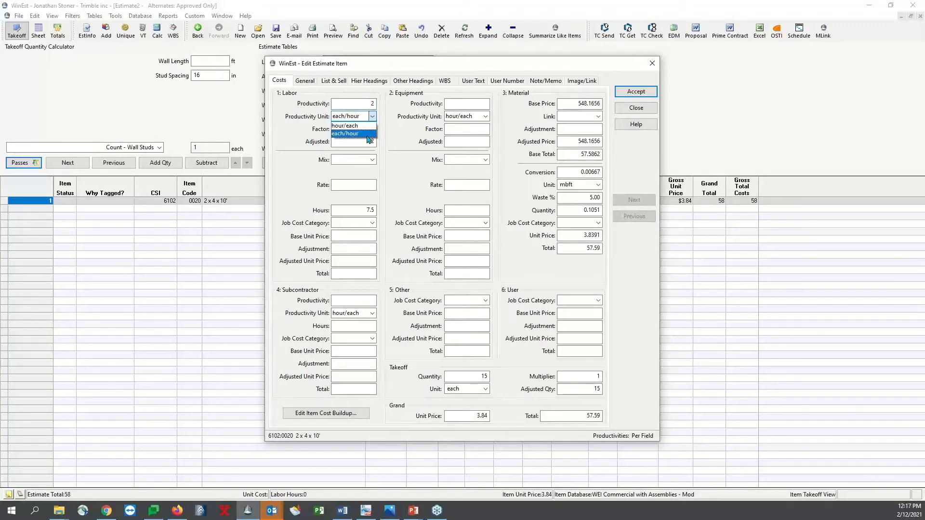
click(357, 117)
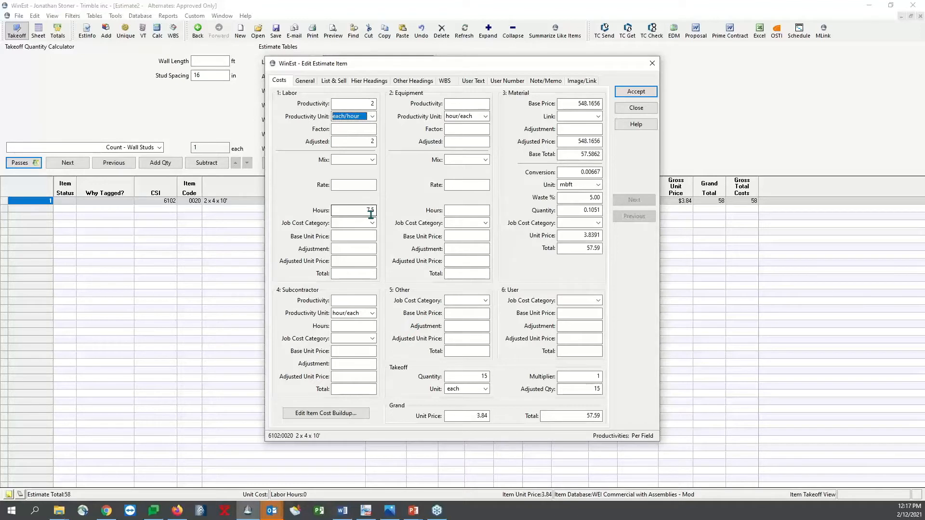
Look through the database crews available for the labor mix of the 2 x 4 x 10' item, without assigning one
click(367, 185)
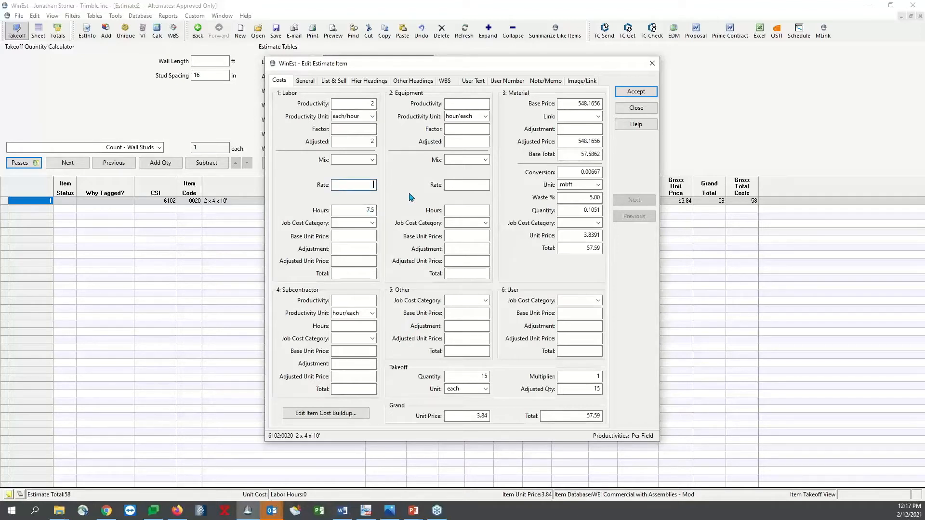
click(373, 160)
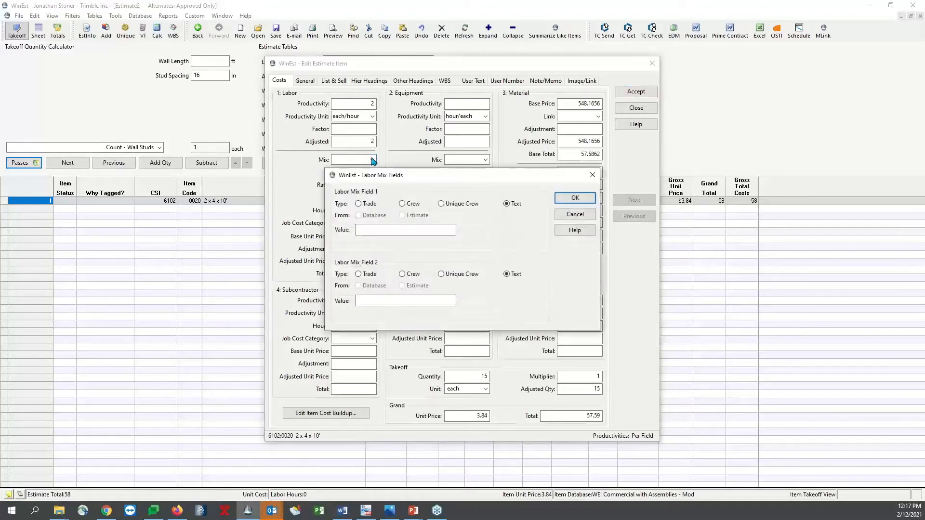
click(409, 204)
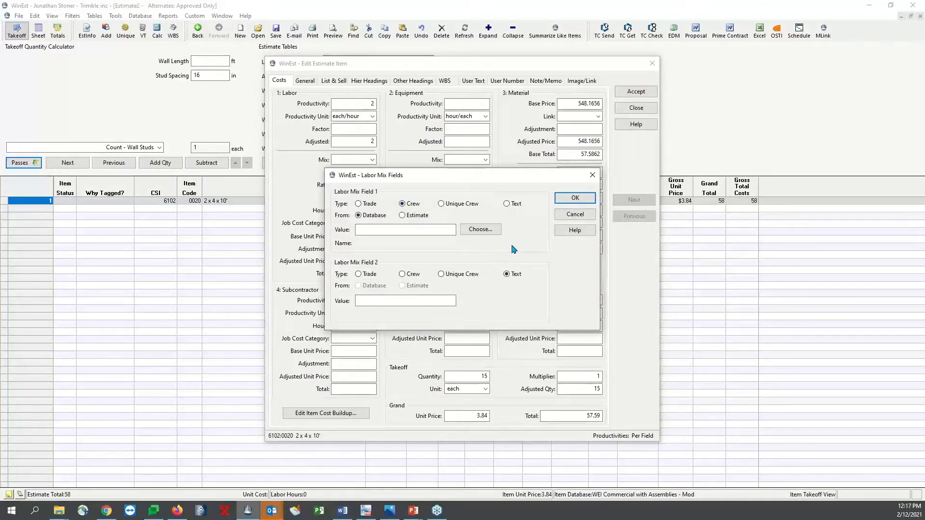
click(483, 231)
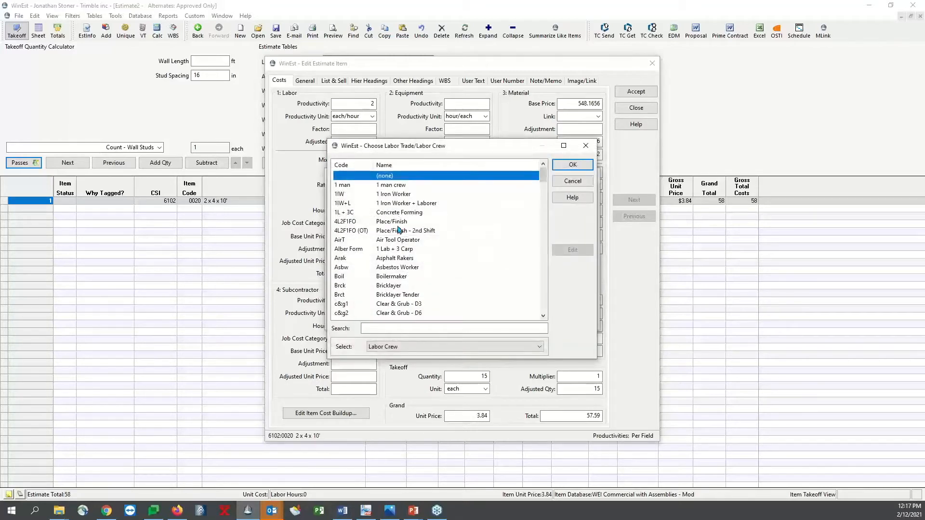
click(572, 181)
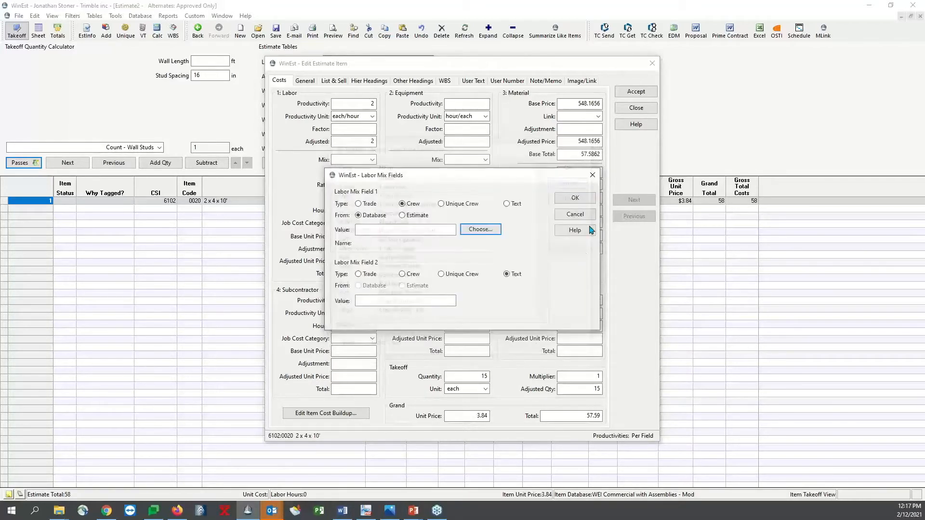
click(573, 214)
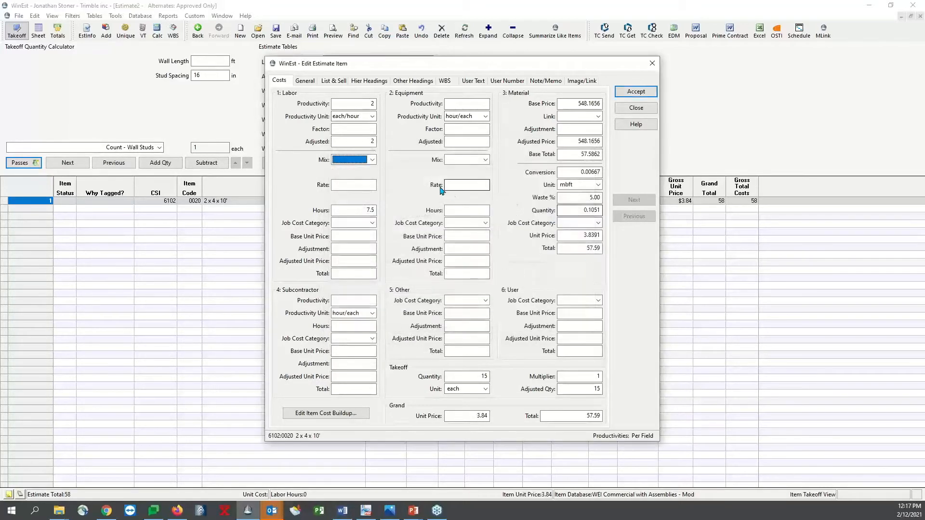
Set the labor rate of the 2 x 4 x 10' item to 15 and accept the item changes
click(360, 186)
text(15)
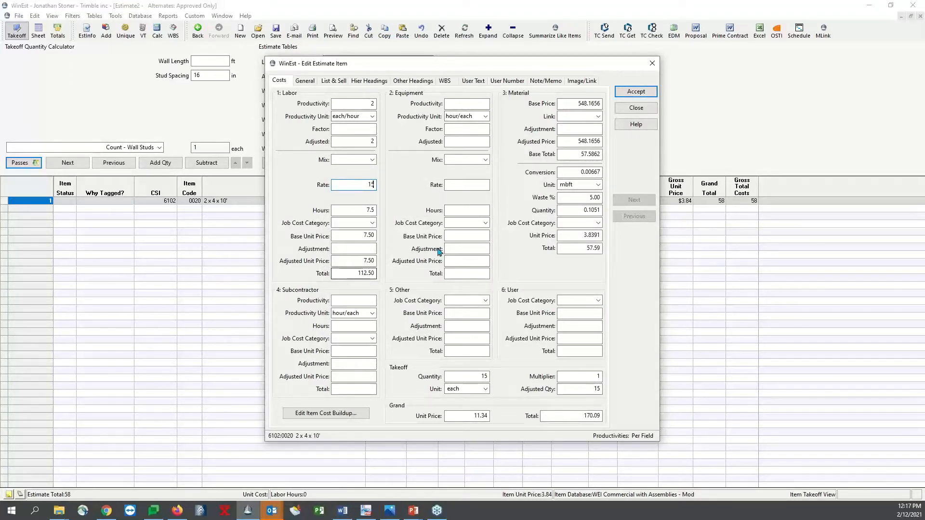
click(641, 92)
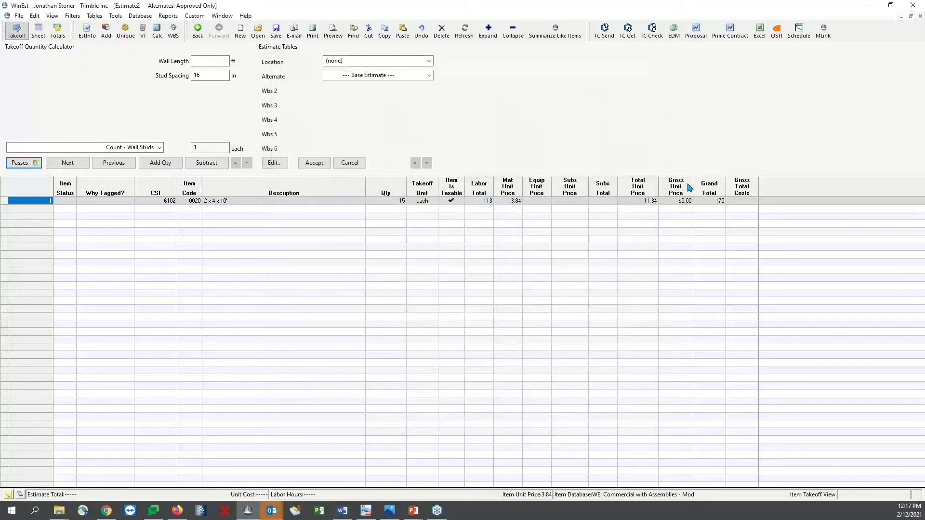
Review the 2 x 4 x 10' item's labor and material costs in the takeoff and in the sheet's Materials and Labor views
click(480, 200)
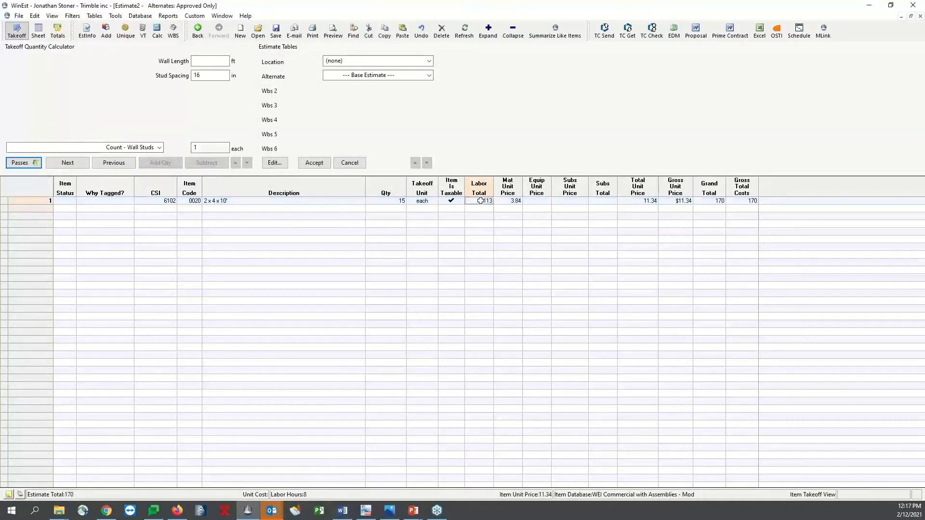
click(514, 201)
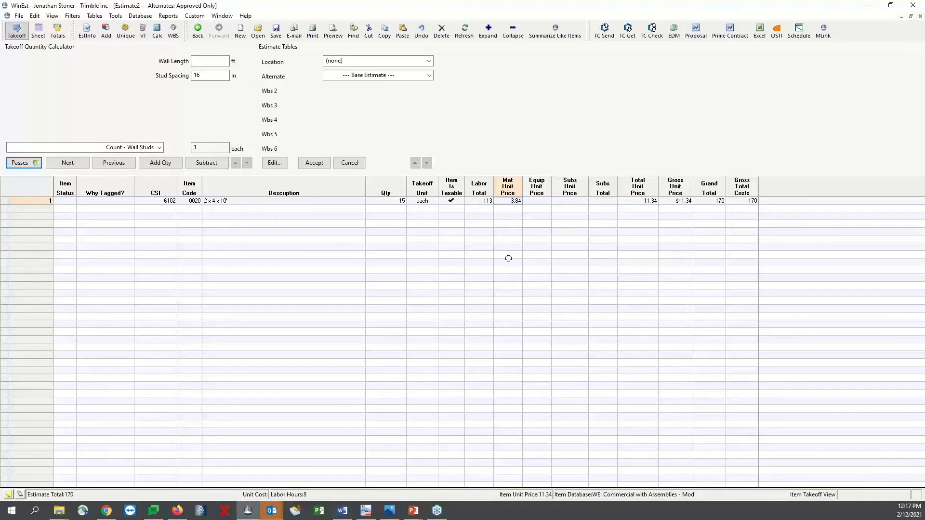
click(240, 200)
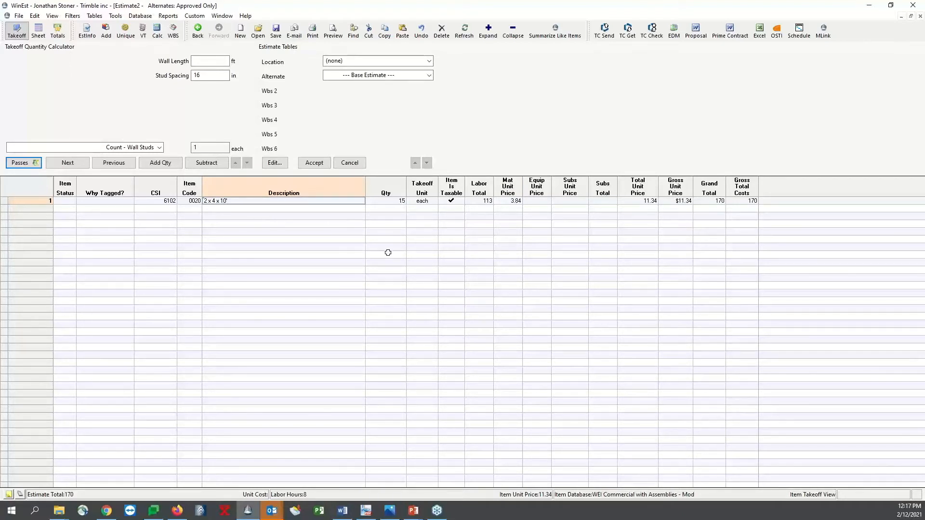
click(38, 31)
click(64, 52)
click(191, 103)
click(88, 52)
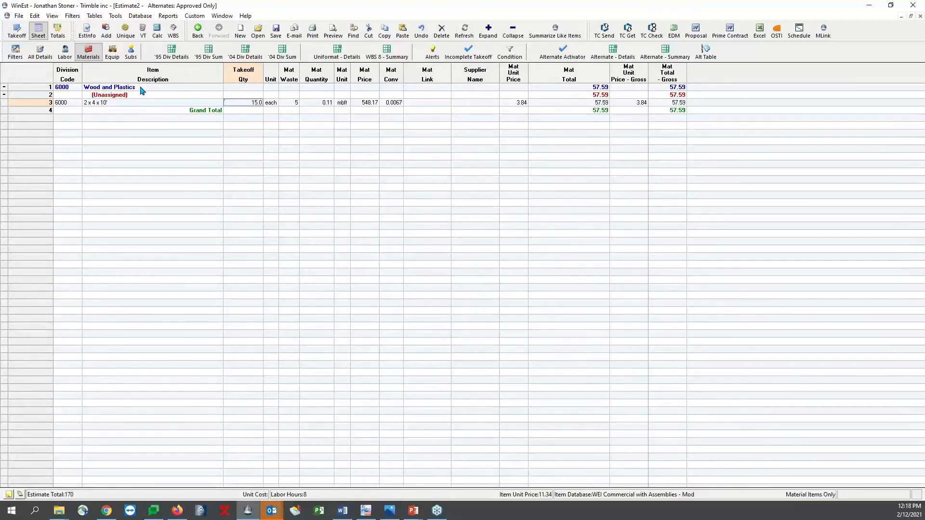
click(64, 52)
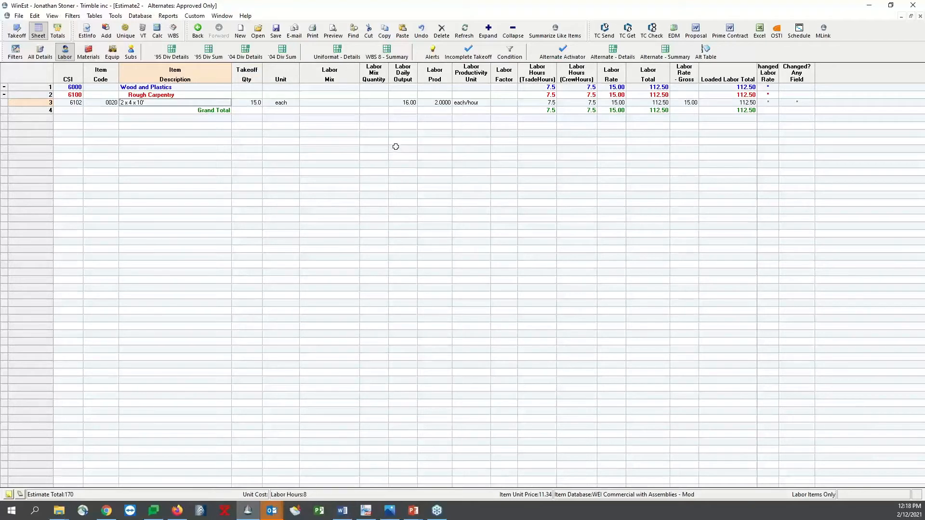
Return to the takeoff and begin a unique item described as Office Space with the Qty - Each formula
click(19, 38)
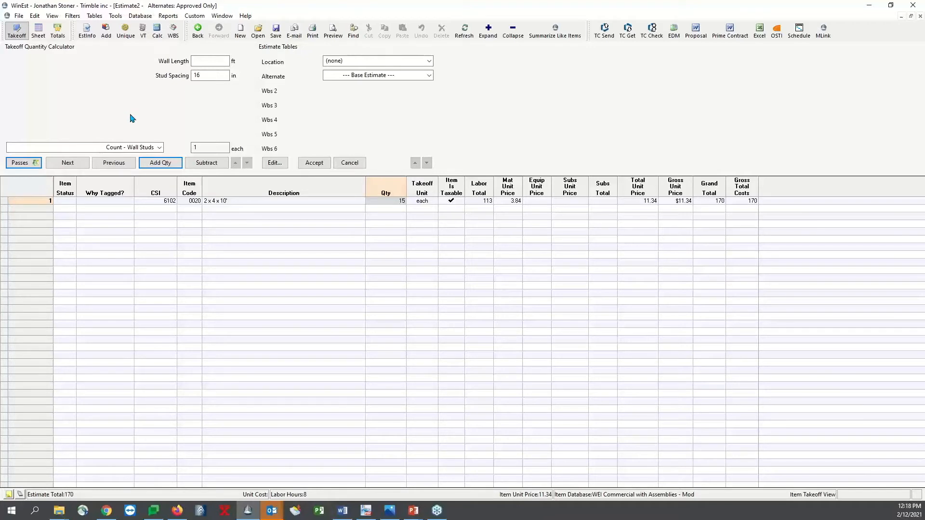
click(125, 31)
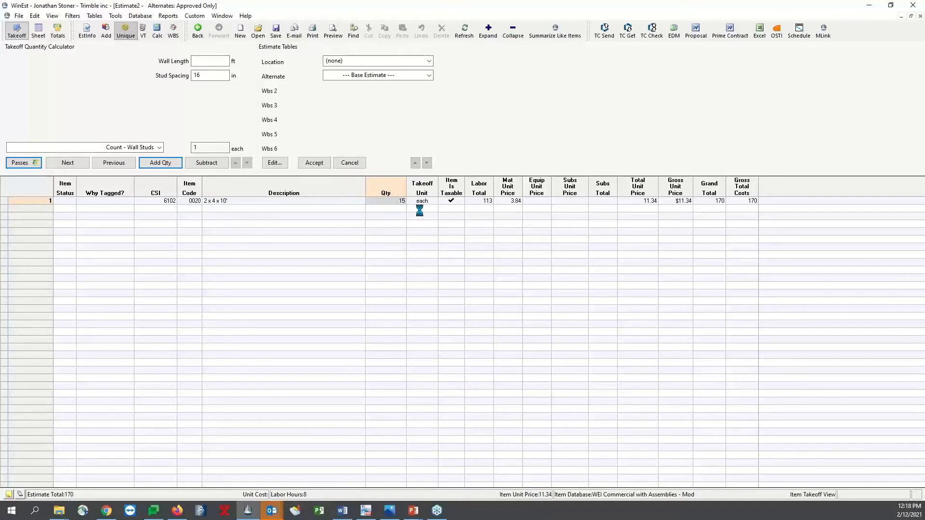
click(426, 135)
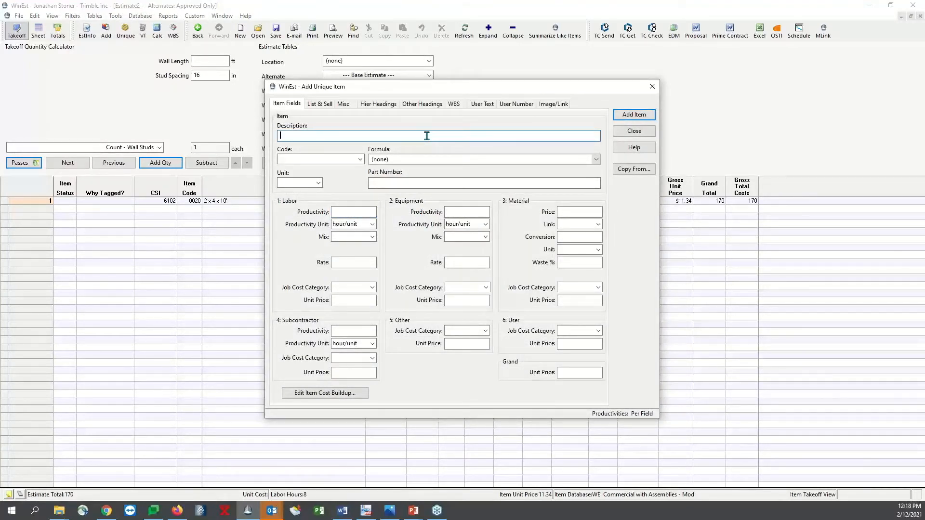
text(Of)
click(597, 160)
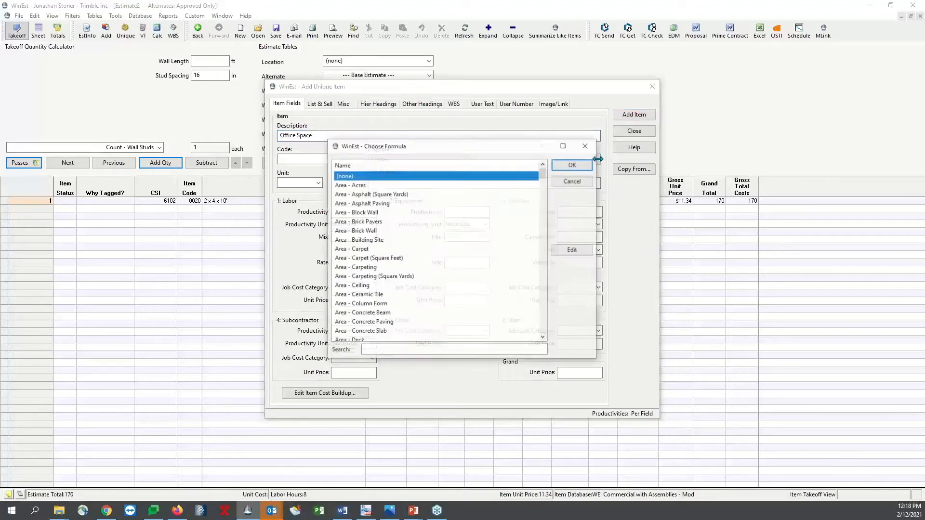
click(483, 353)
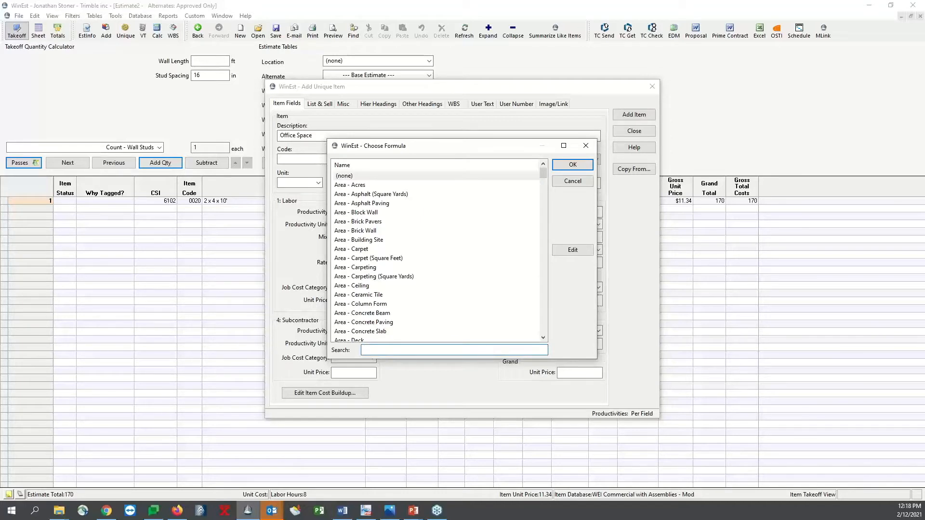
text(qty)
double_click(379, 295)
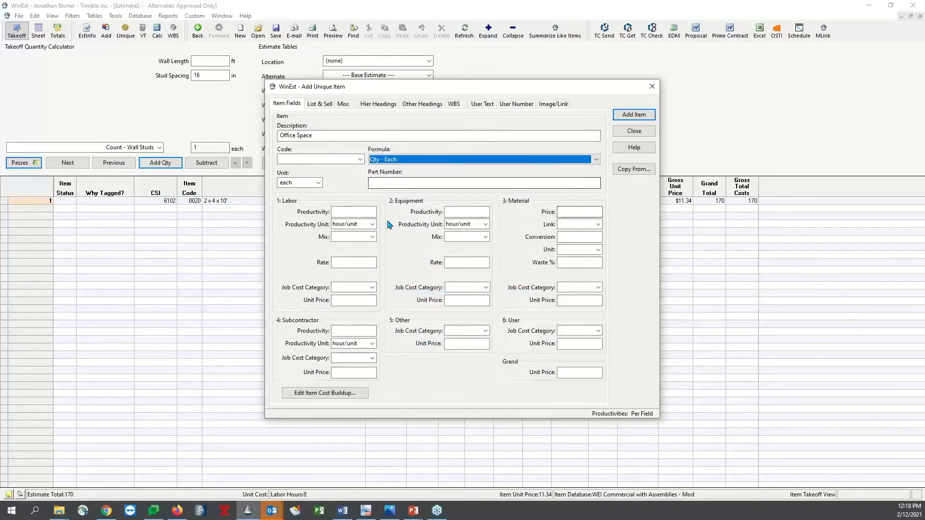
Set the Office Space item's labor productivity to .25 unit/hour
click(358, 213)
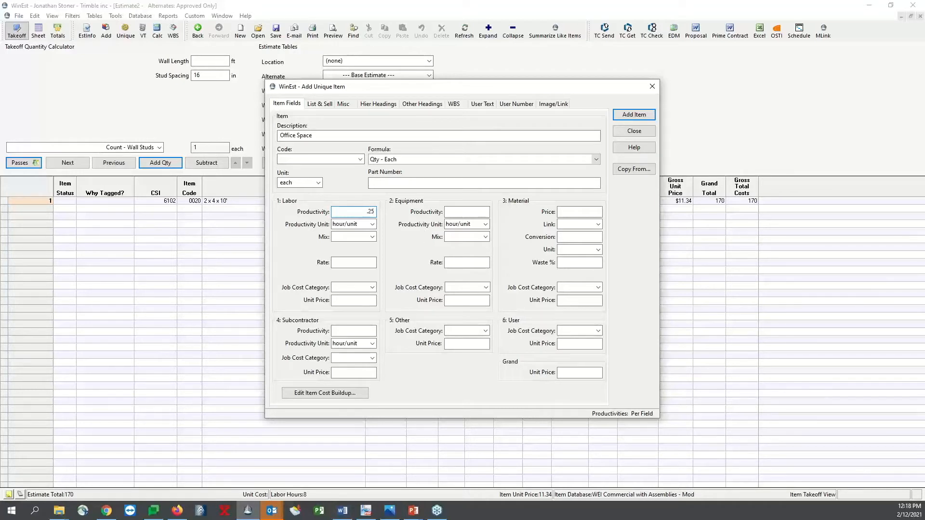
click(372, 224)
click(369, 241)
text(.25)
click(365, 262)
Assign the Carpenters crew from the database as the Office Space item's labor mix
click(372, 237)
click(402, 203)
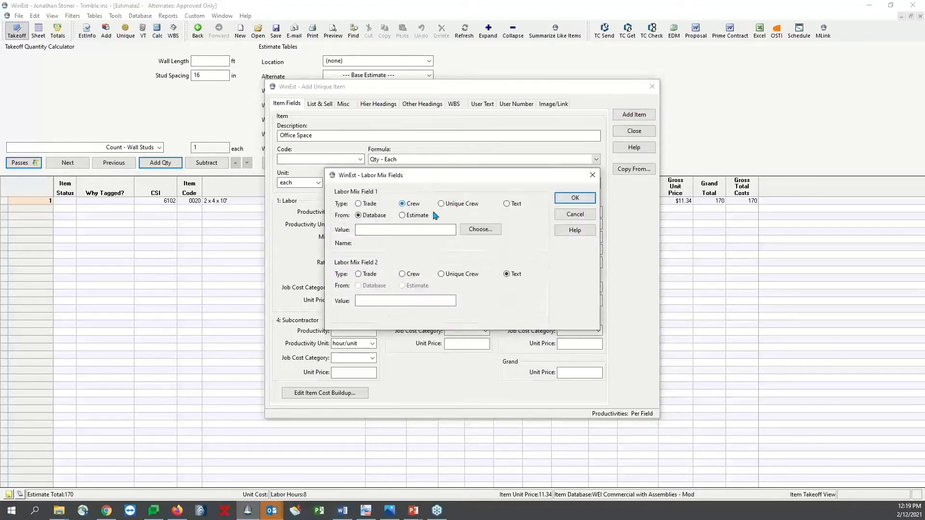
click(487, 230)
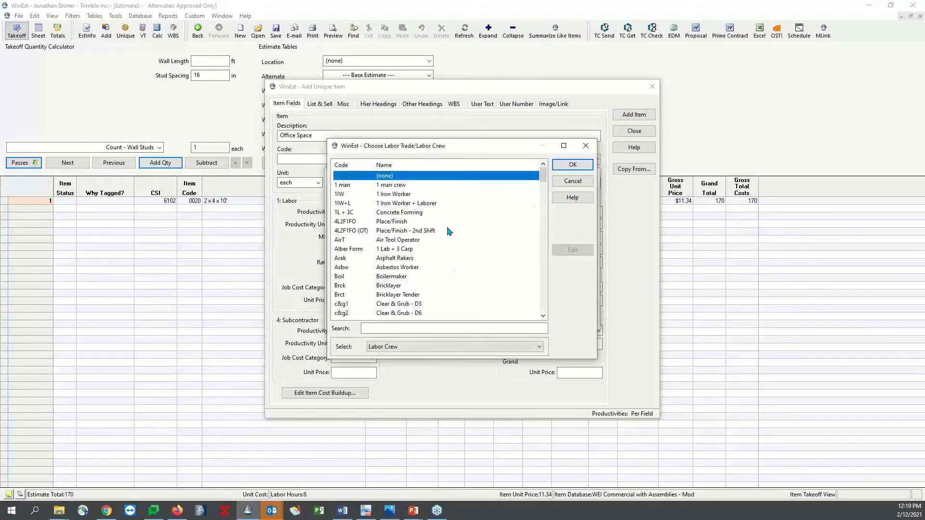
scroll(450, 288, down, 4)
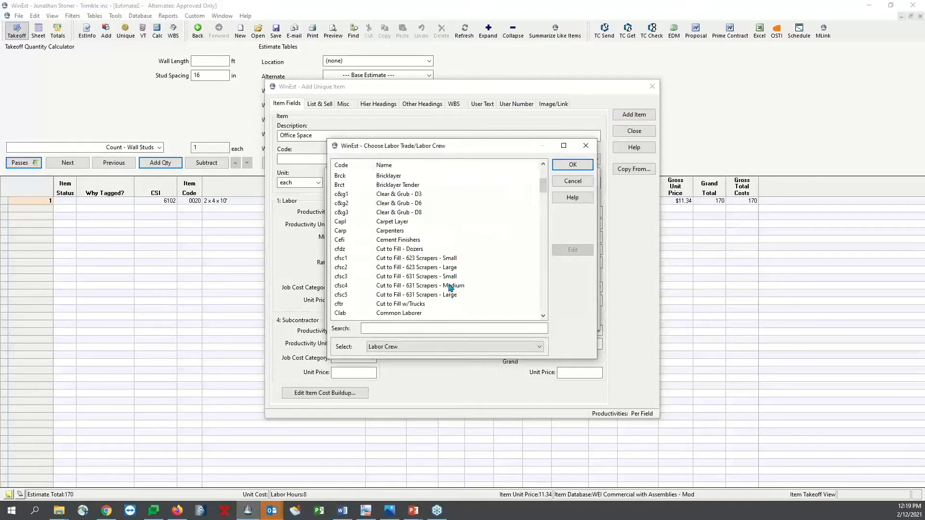
click(429, 232)
click(571, 165)
click(575, 198)
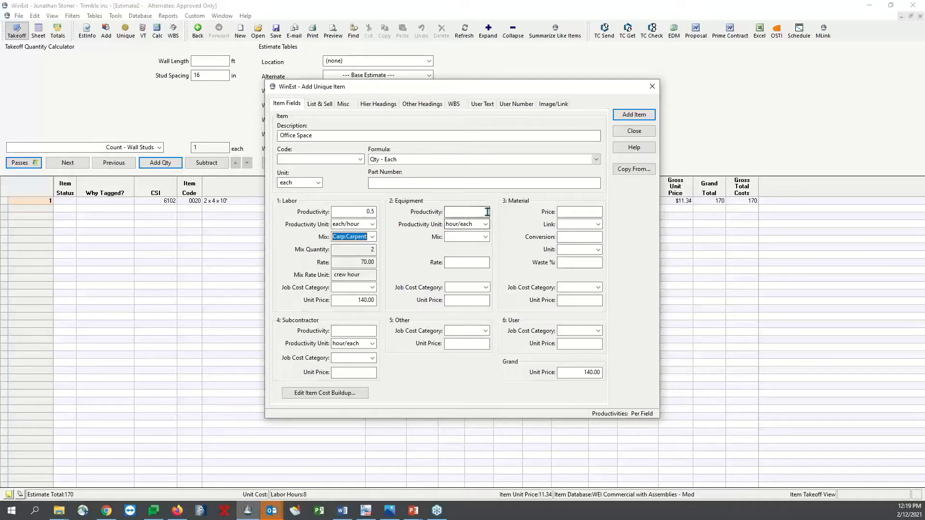
Set the Office Space item's material price to 2000 with 5% waste
click(575, 212)
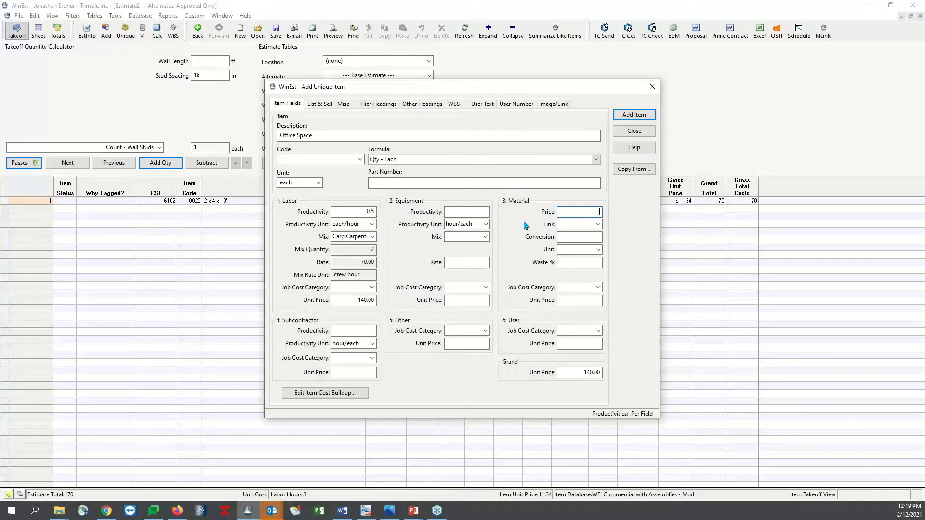
text(2000)
click(587, 264)
text(5)
click(583, 236)
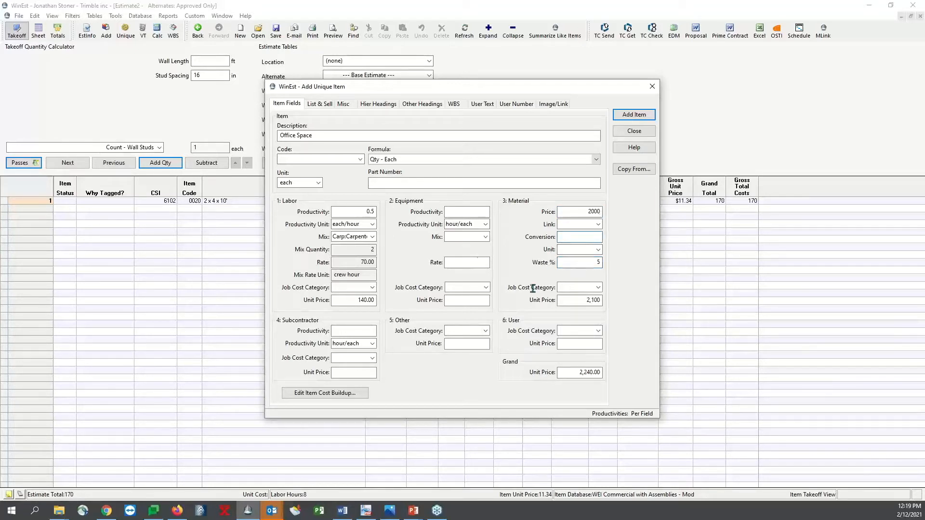
Set the Office Space item's equipment productivity to .5 each/hour and its equipment rate to give a unit price of 50.00
click(455, 211)
text(.5)
click(477, 262)
click(485, 224)
click(482, 239)
double_click(485, 210)
text(.5)
click(475, 261)
text(50)
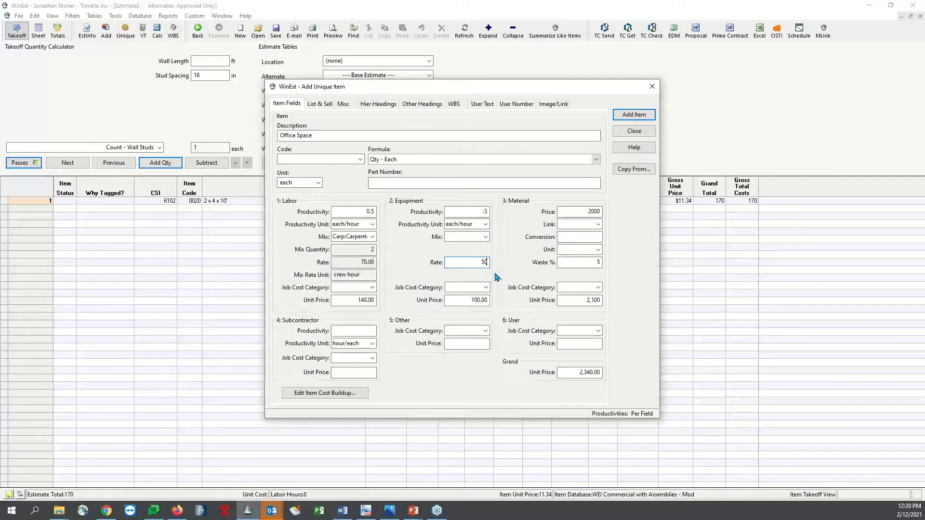
double_click(479, 262)
text(2)
Add the Office Space item to the estimate with a quantity of 10 and check its gross total cost
click(633, 115)
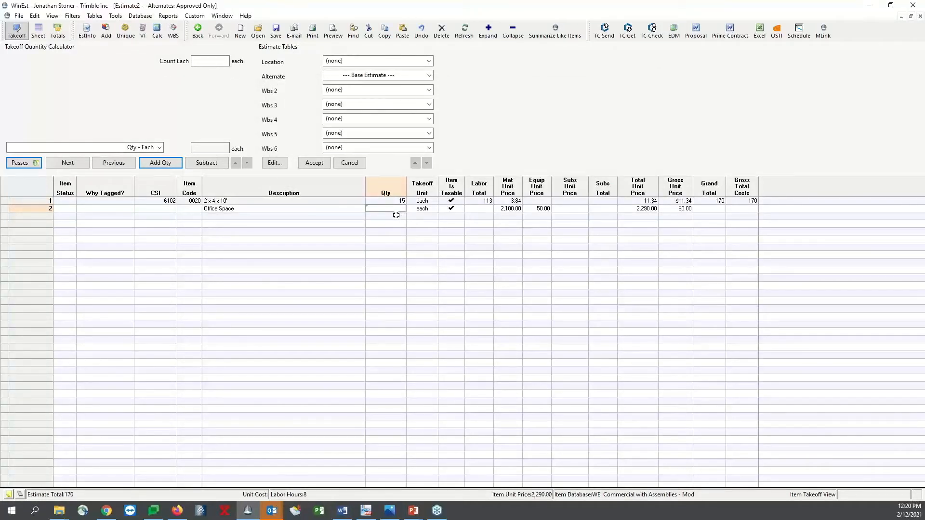
text(10)
key(Return)
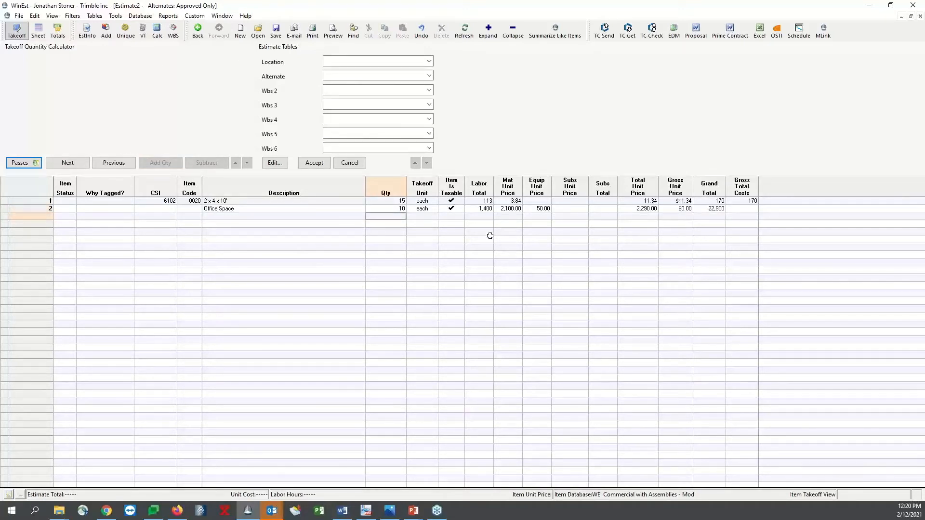
click(741, 209)
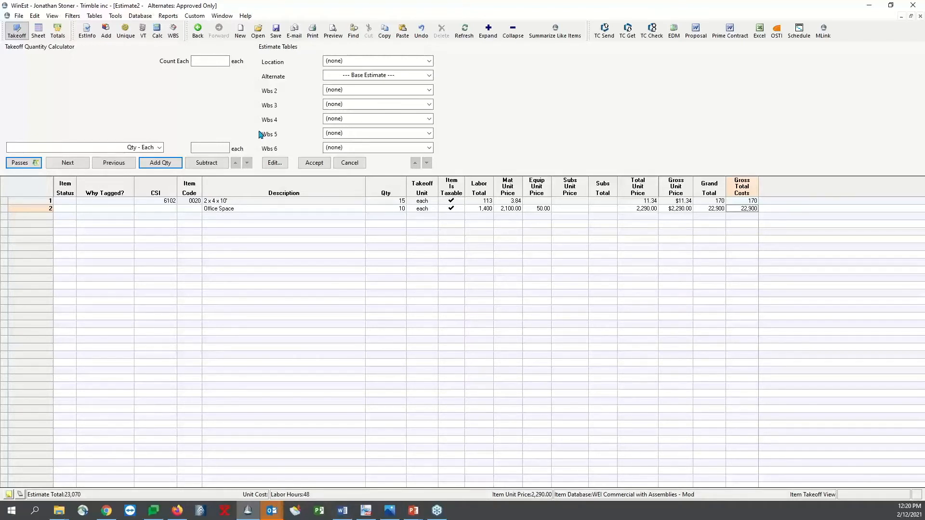
Start adding the Interior Stud Walls w/Drywall assembly from the Wood, Wall Framing group of the database's assemblies
click(107, 32)
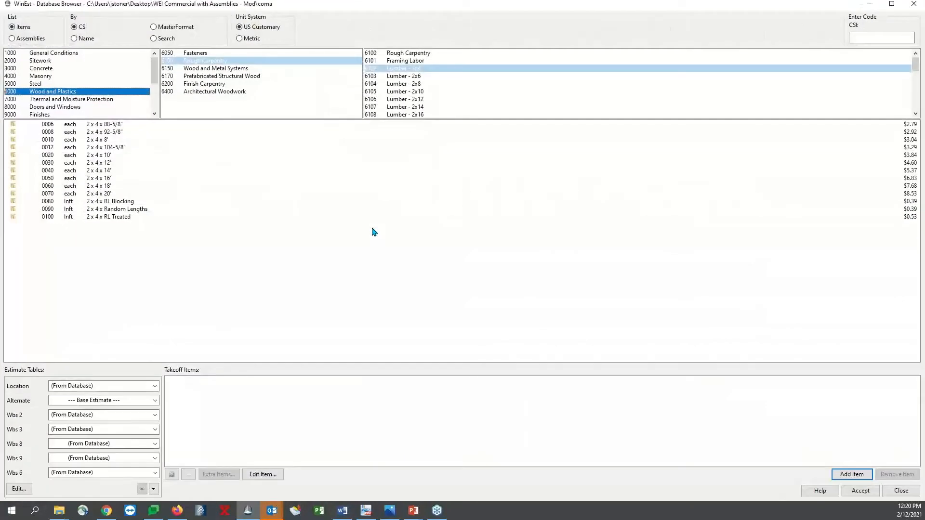
click(31, 39)
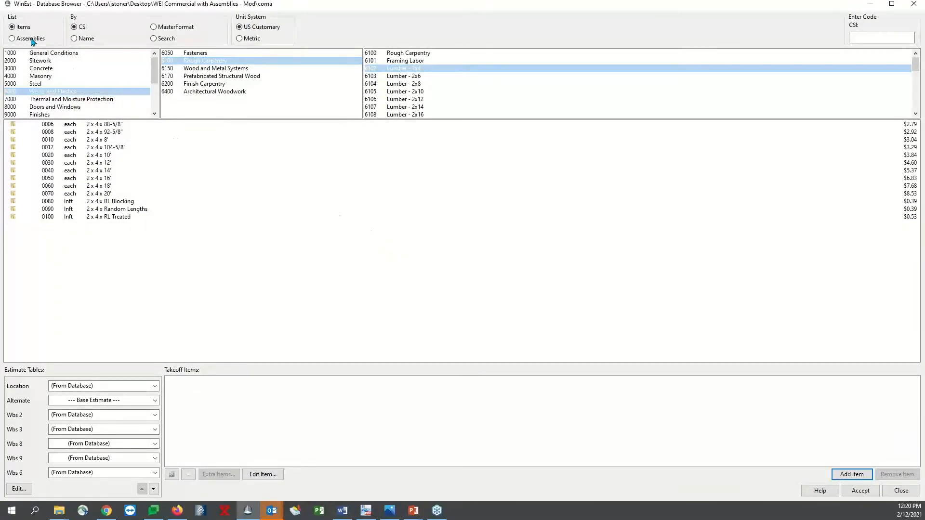
click(99, 100)
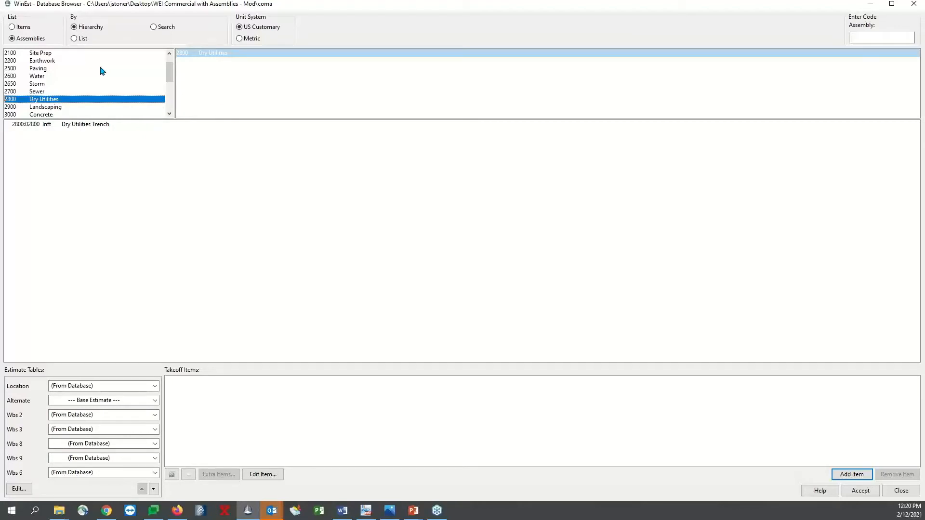
scroll(103, 71, down, 1)
click(101, 93)
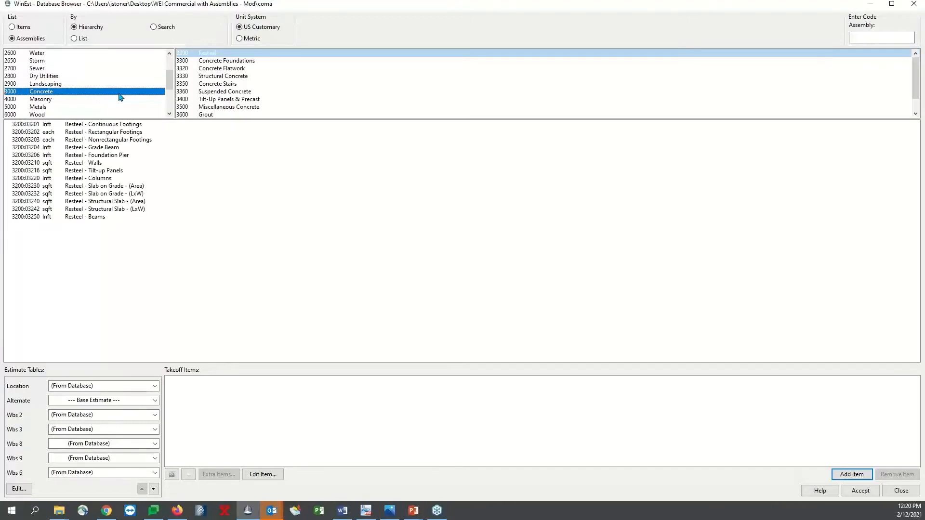
scroll(143, 97, down, 1)
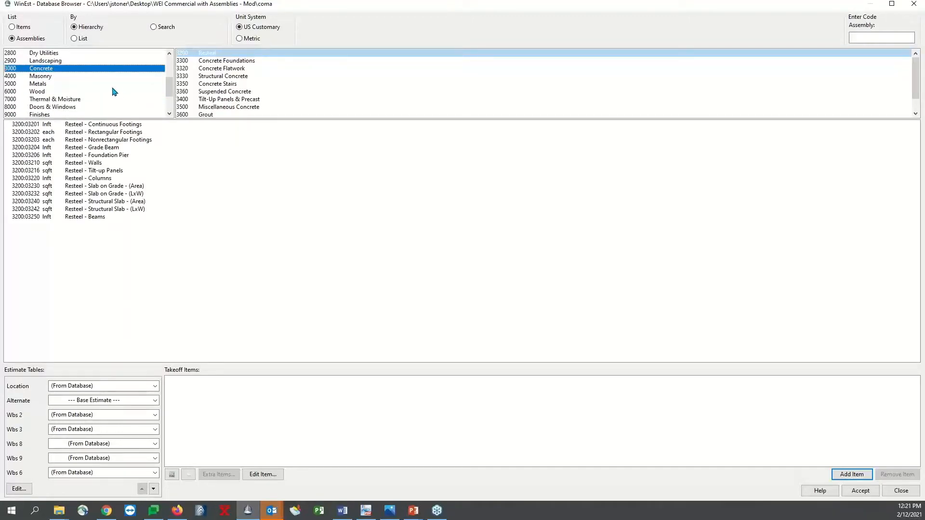
click(96, 92)
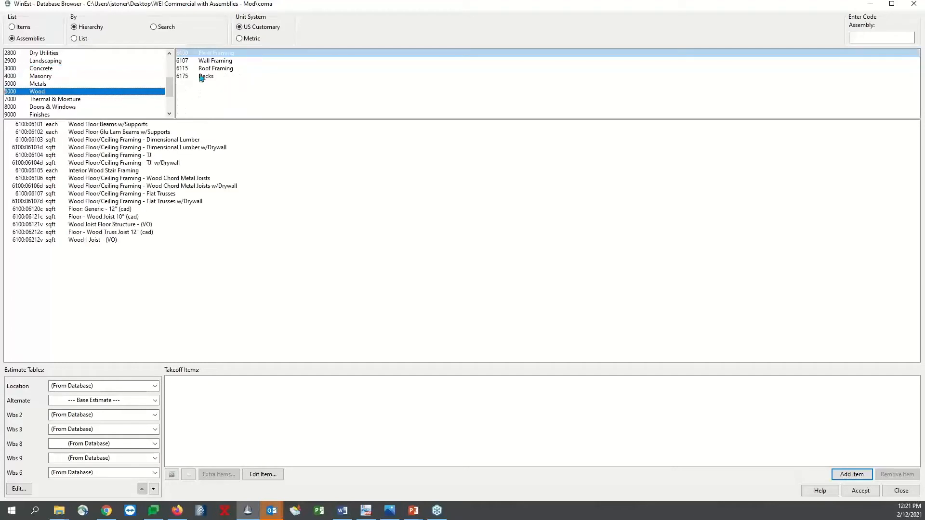
click(238, 61)
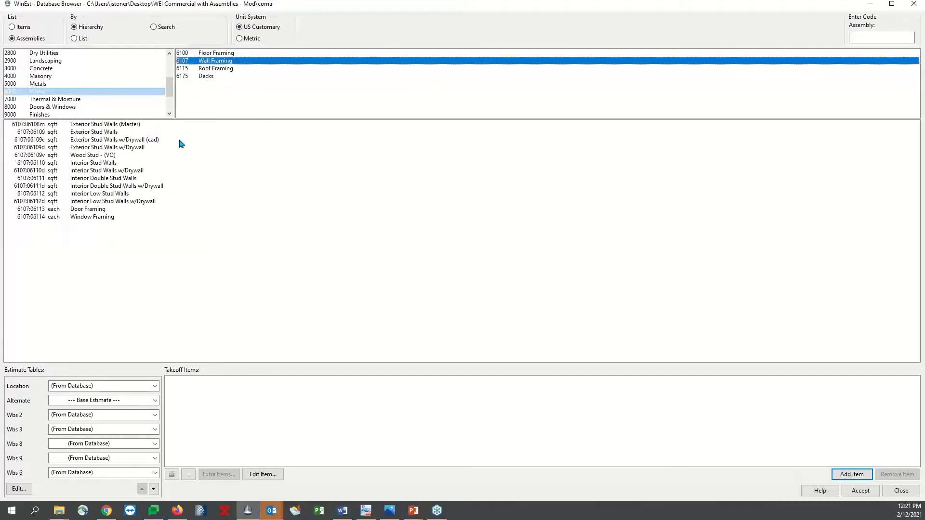
click(157, 164)
click(159, 171)
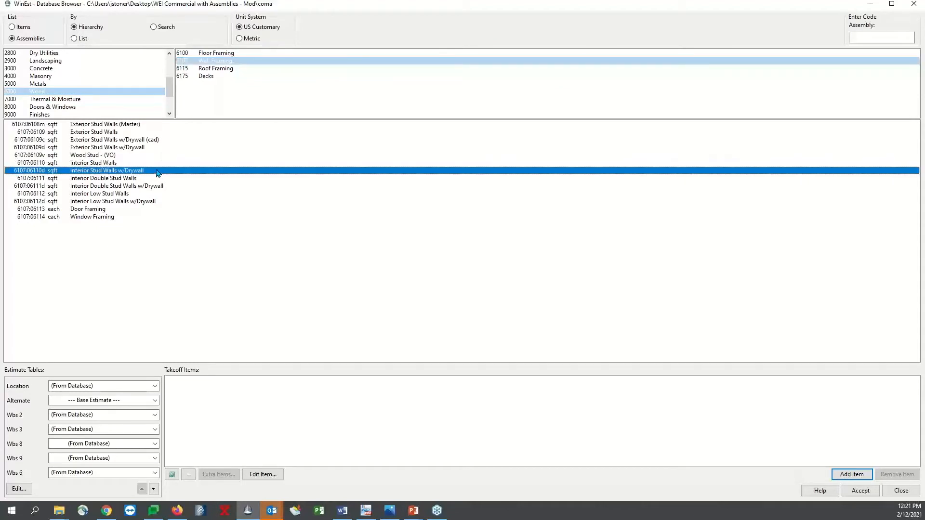
double_click(156, 170)
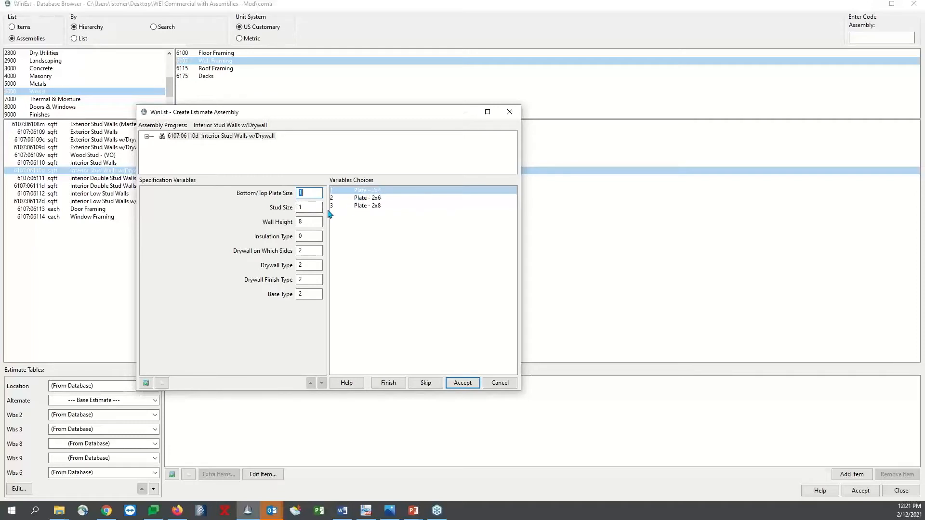
Set the assembly's stud size to 92-5/8" and its insulation type to Batt Insulation Unfaced - R11, keeping wall height option 8
click(320, 208)
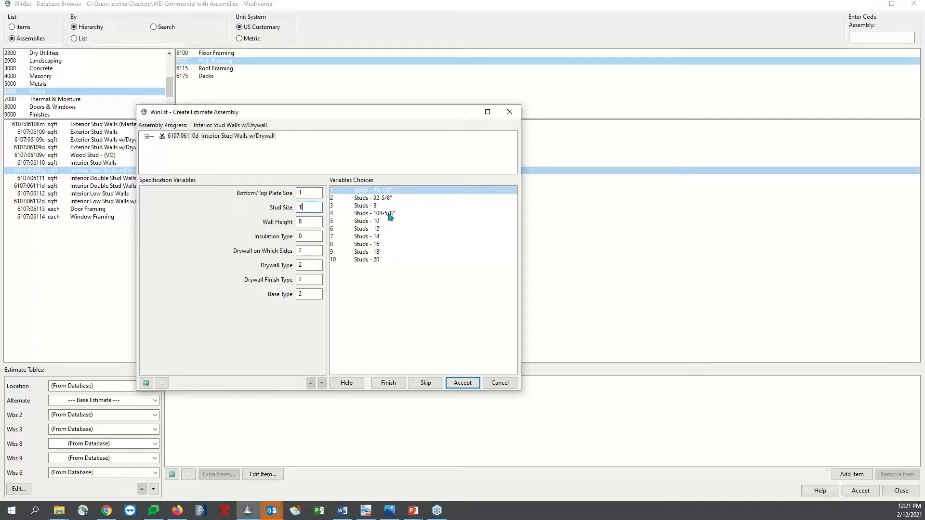
click(377, 208)
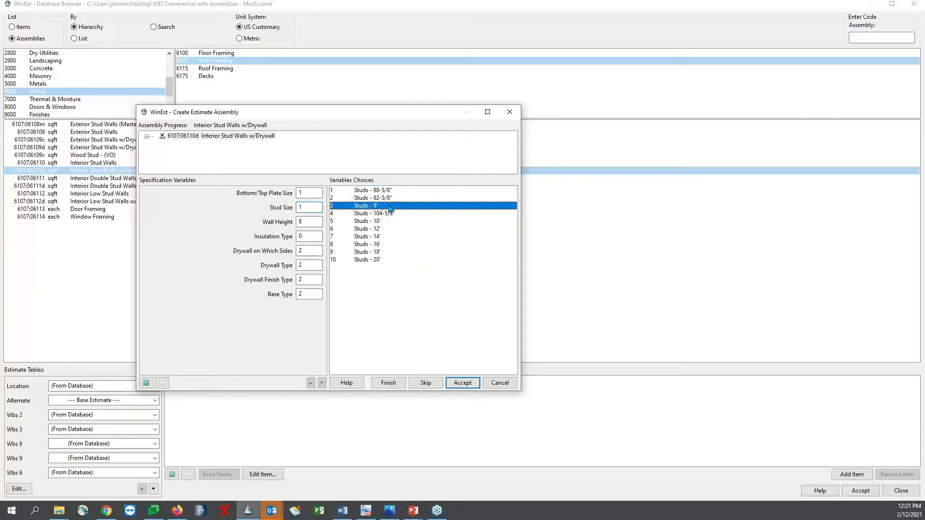
click(395, 199)
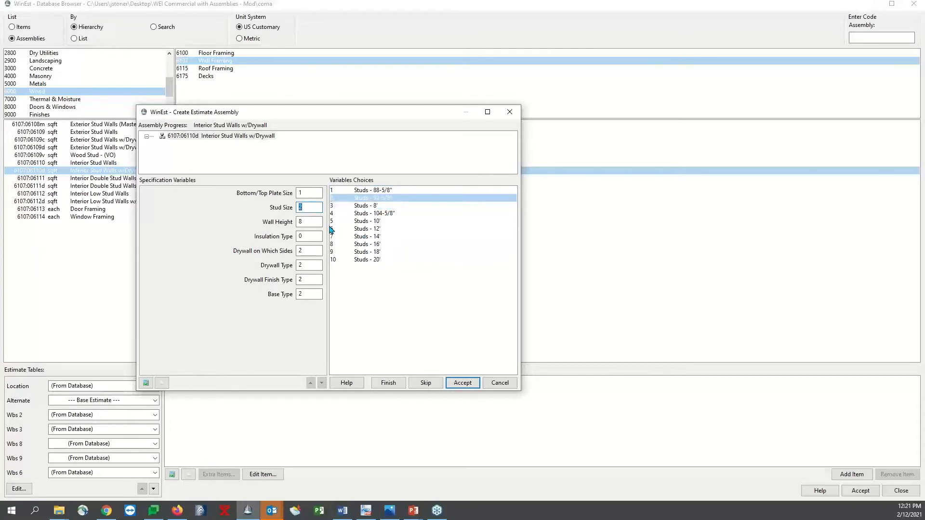
click(312, 223)
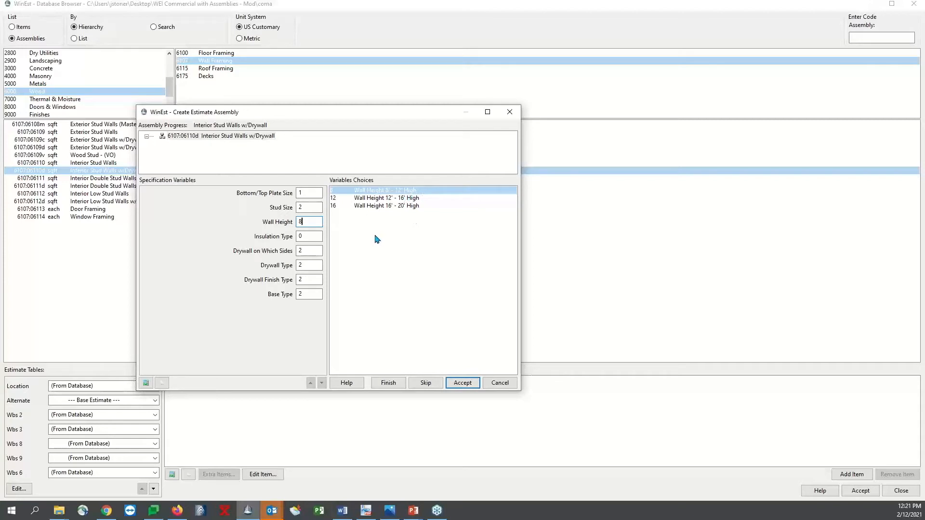
key(Return)
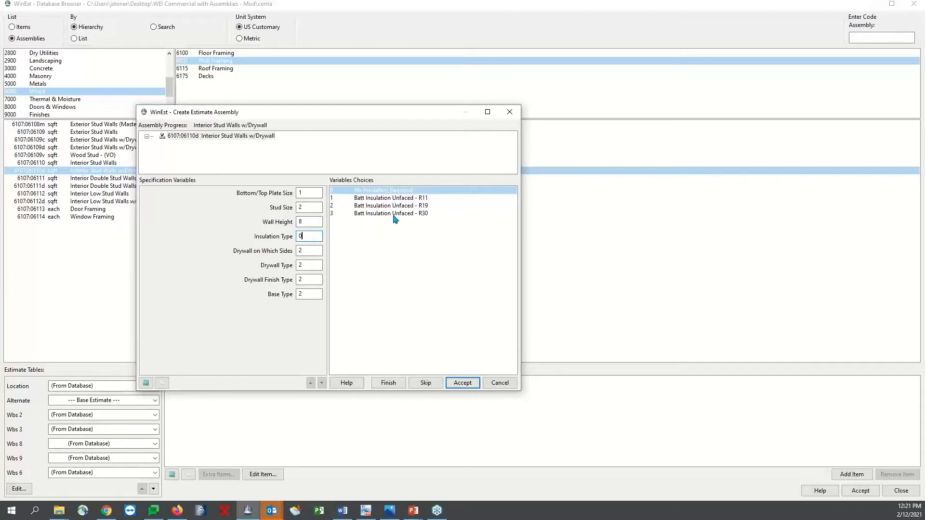
click(417, 199)
key(Return)
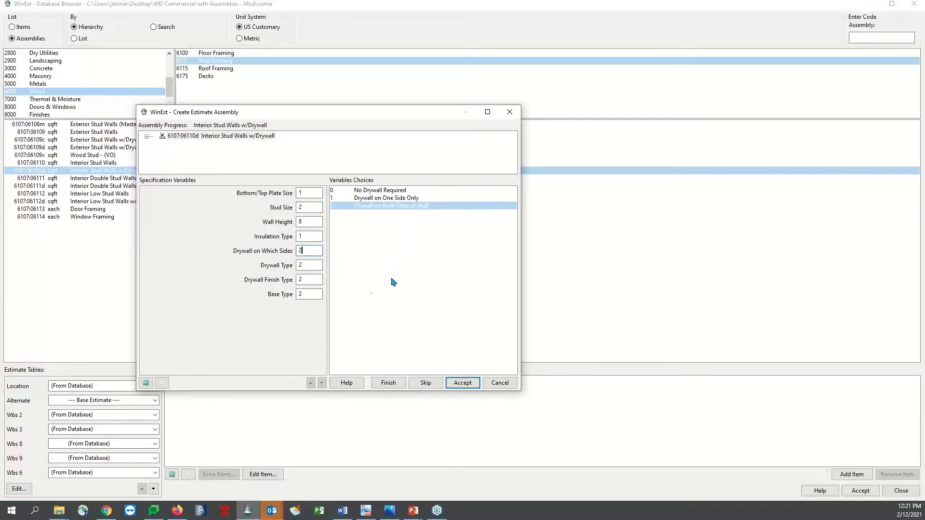
Set the assembly's drywall type to Standard Drywall - 1/2" and keep the Light Texture drywall finish
click(313, 265)
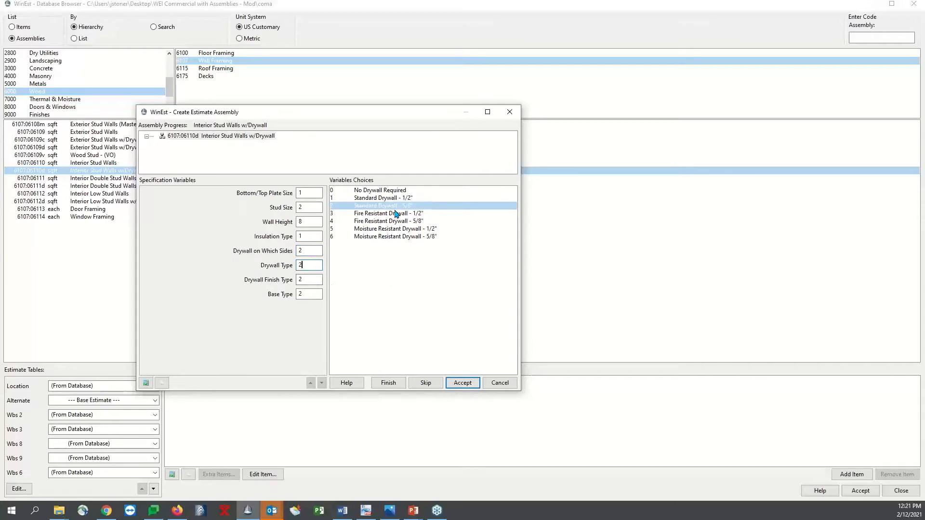
double_click(400, 198)
click(312, 280)
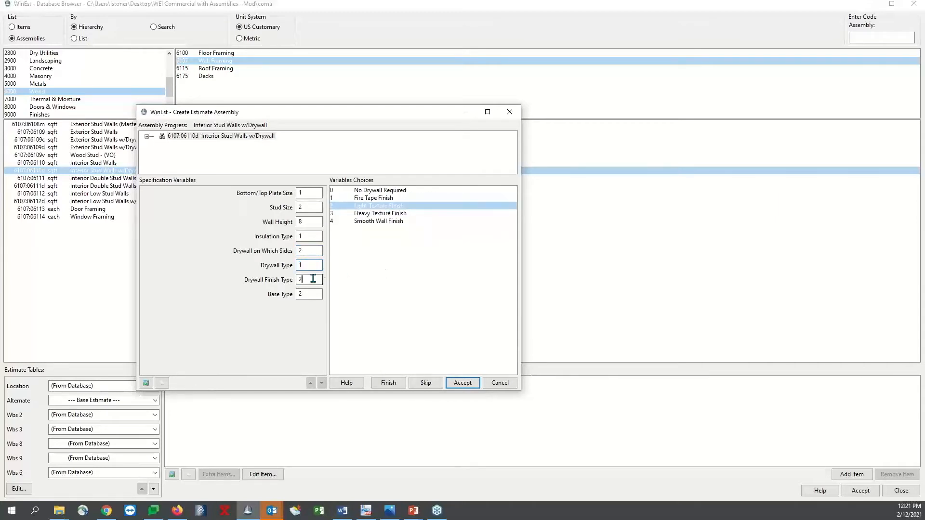
click(383, 216)
click(384, 207)
Set the base type to No Base Required, finish the assembly and return to the estimate with it added
click(304, 295)
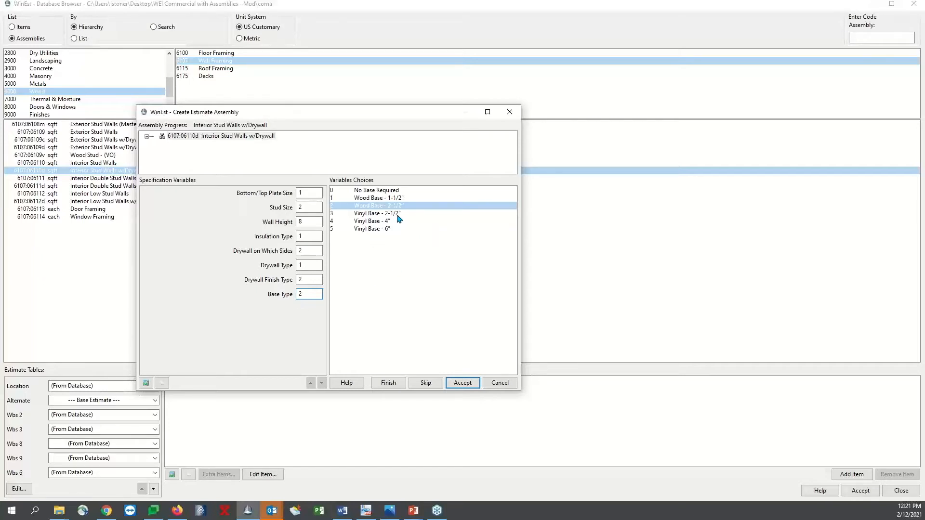
click(400, 192)
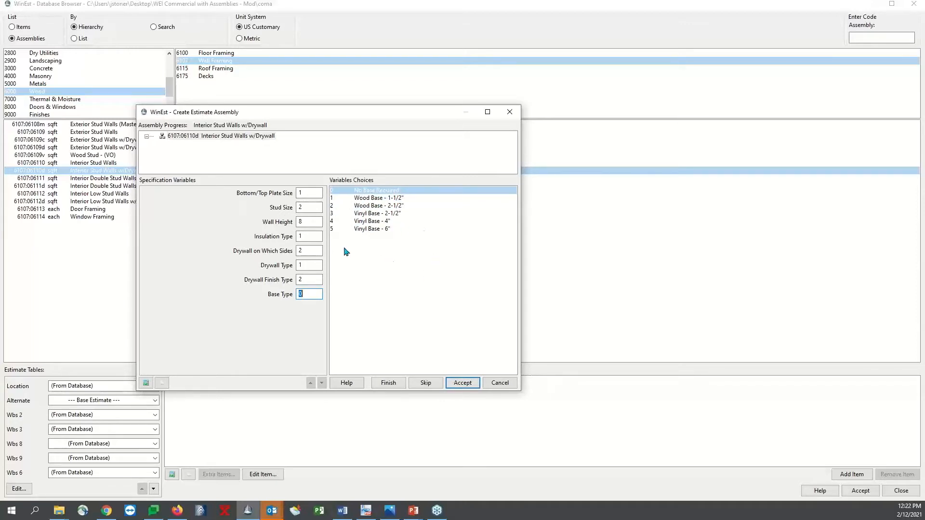
click(457, 383)
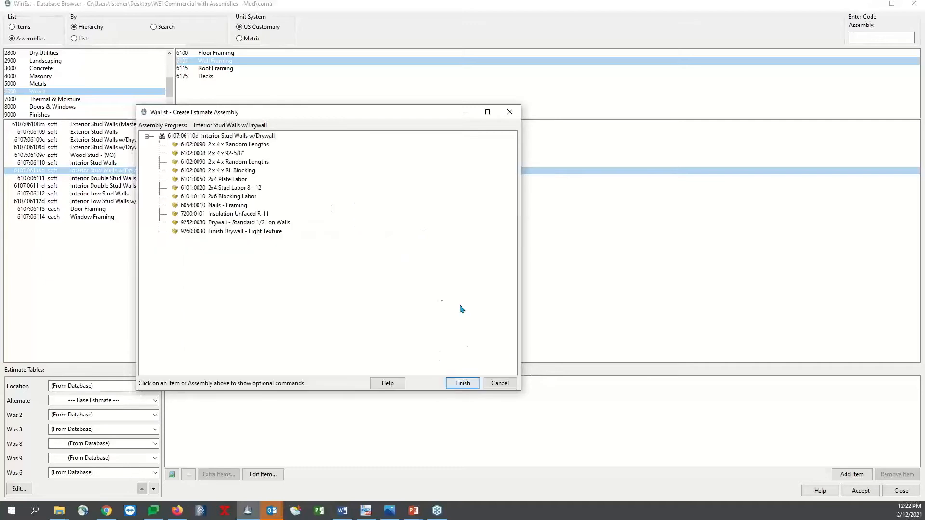
click(460, 384)
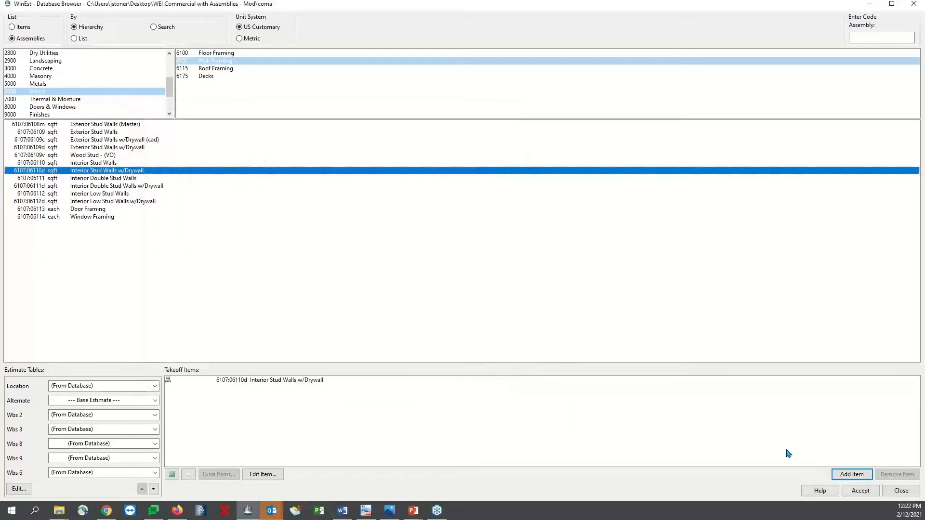
click(894, 476)
click(896, 489)
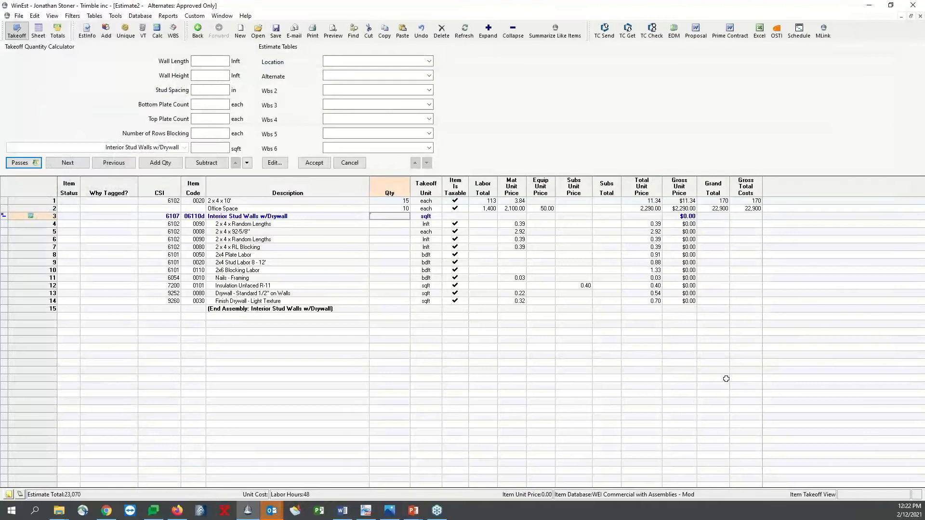
Enter the Interior Stud Walls w/Drywall assembly's takeoff dimensions: wall length 100, wall height 8 and stud spacing 16 in
drag(303, 222, 300, 303)
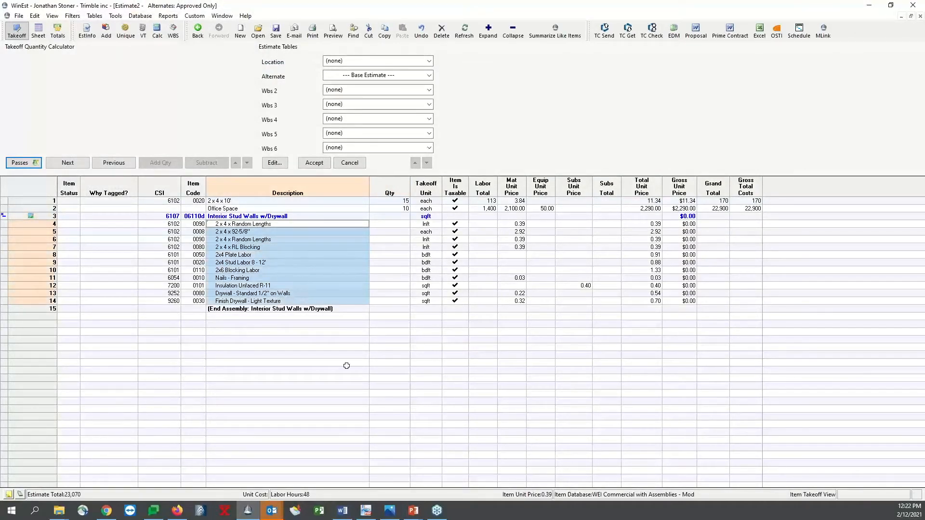
click(393, 262)
click(394, 209)
click(394, 216)
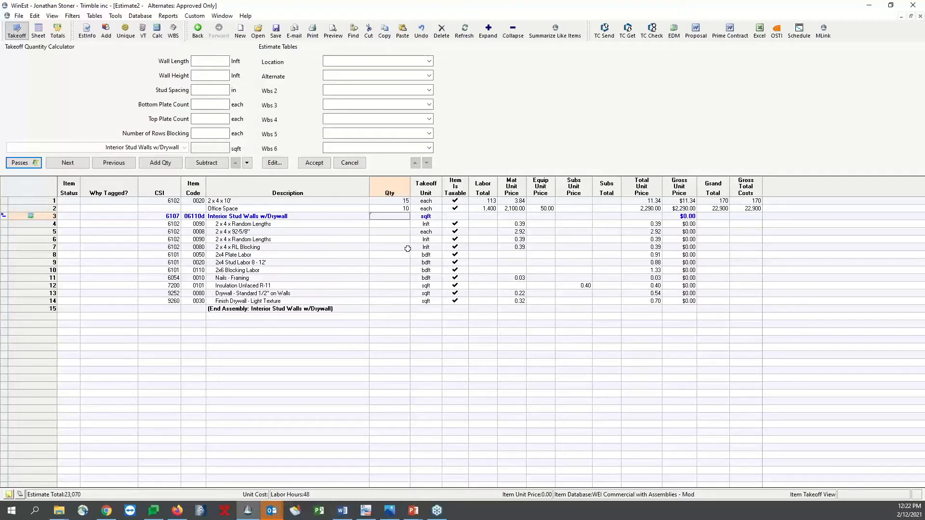
click(212, 62)
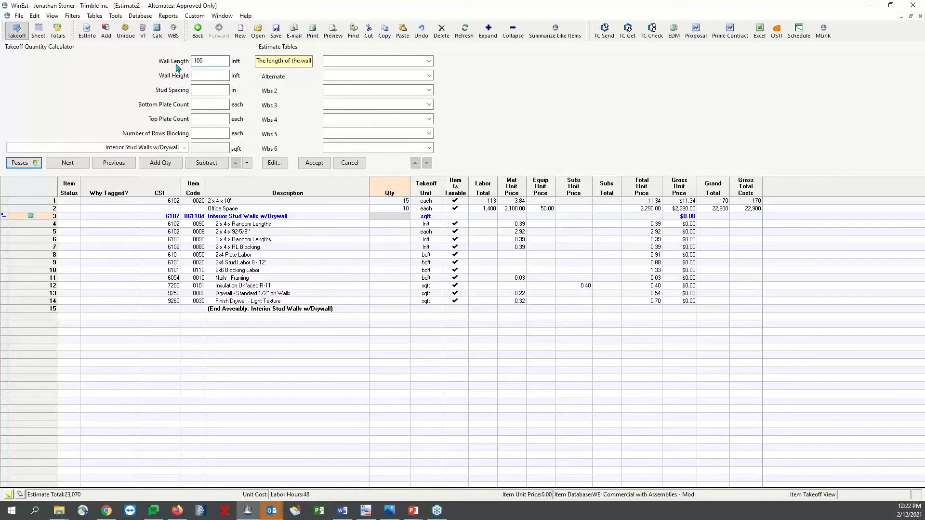
text(100)
click(199, 75)
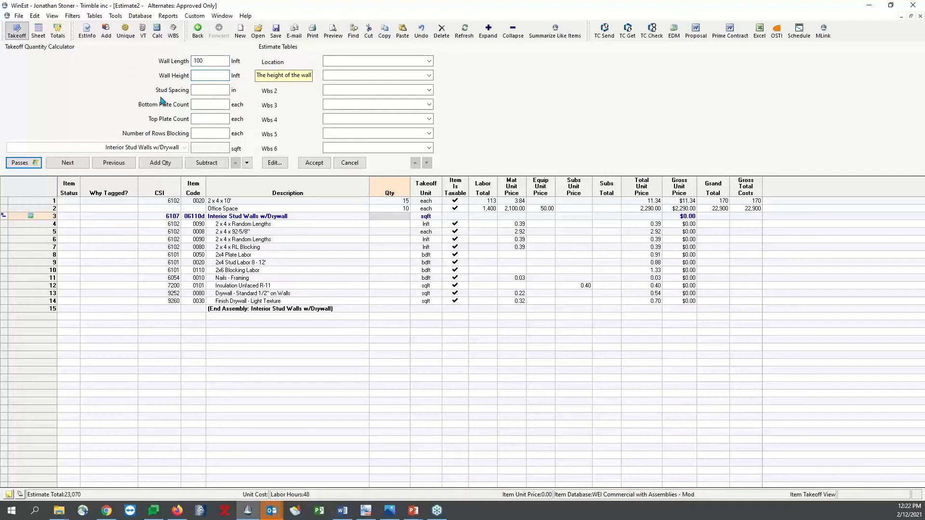
text(8)
key(Tab)
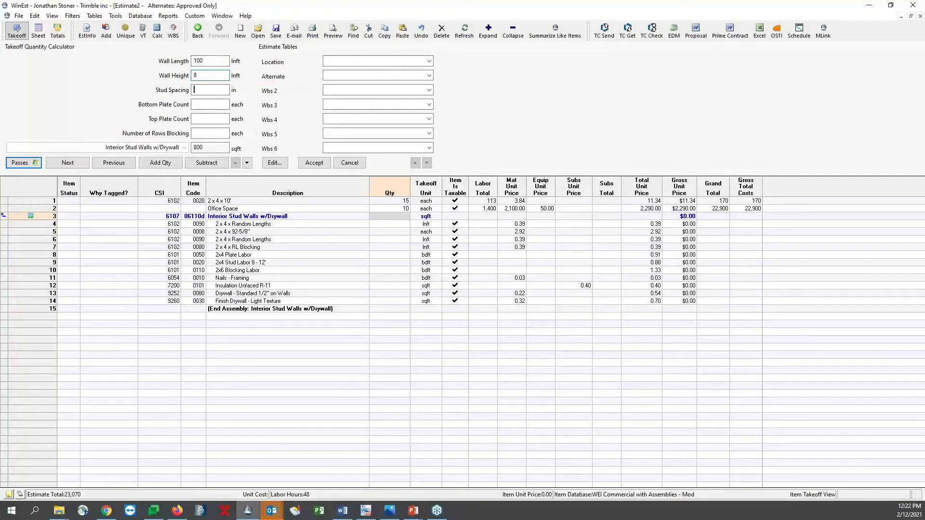
key(Tab)
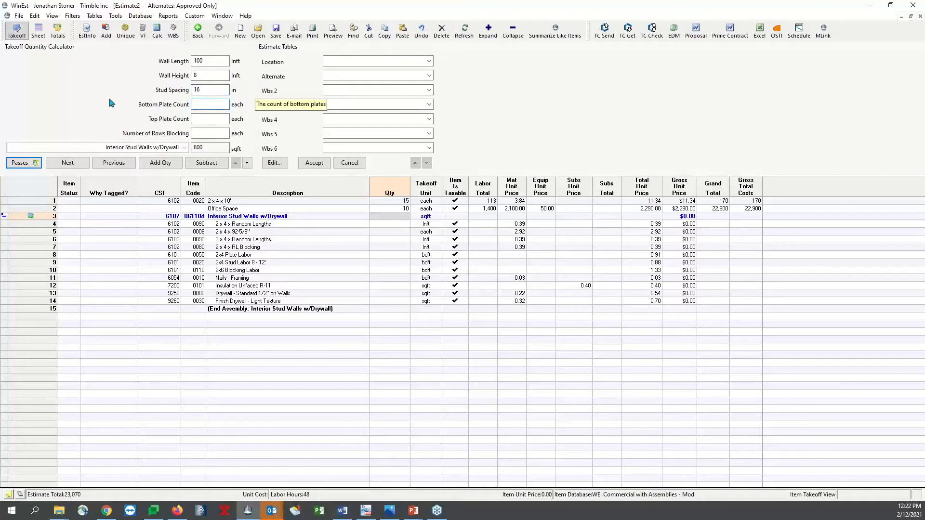
Specify 1 bottom plate, 2 top plates, 1 row of blocking and 3 corners, then add the assembly quantity and check its component items
text(1)
key(Tab)
text(2)
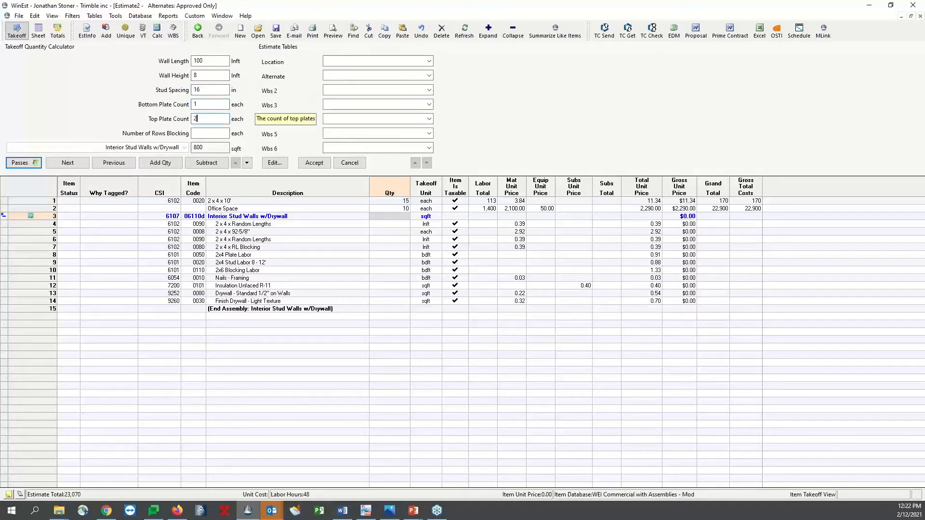
key(Tab)
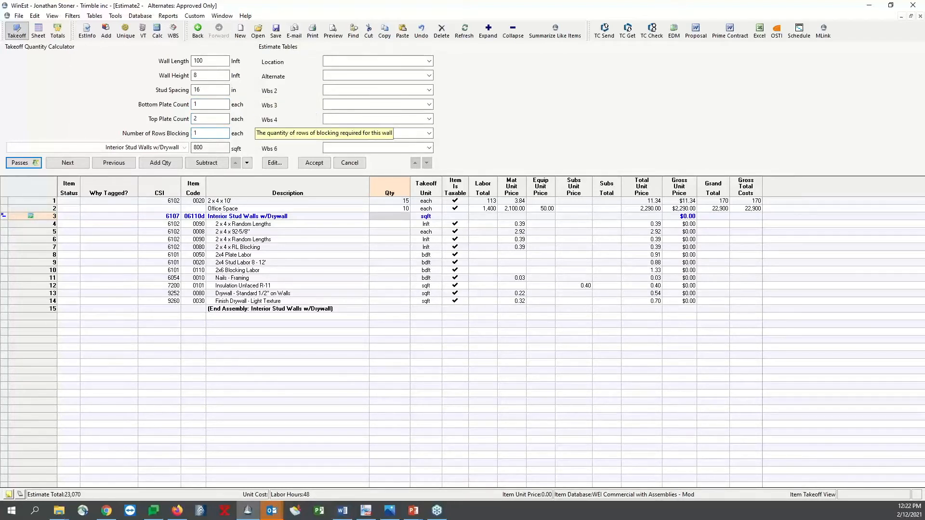
key(Tab)
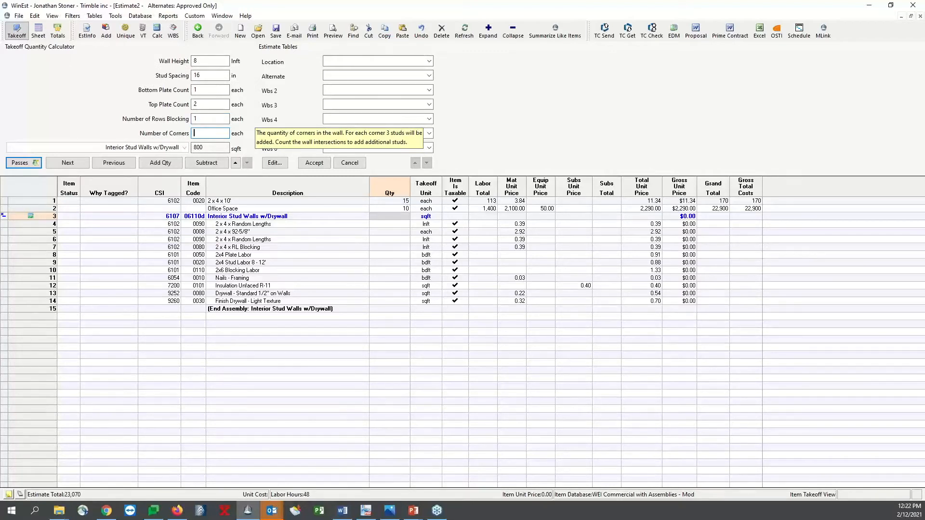
text(3)
key(Tab)
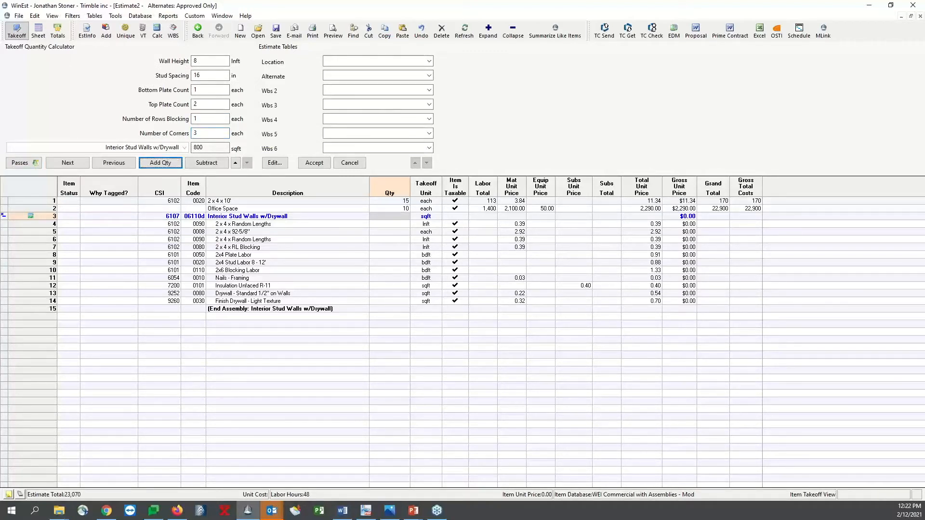
key(Return)
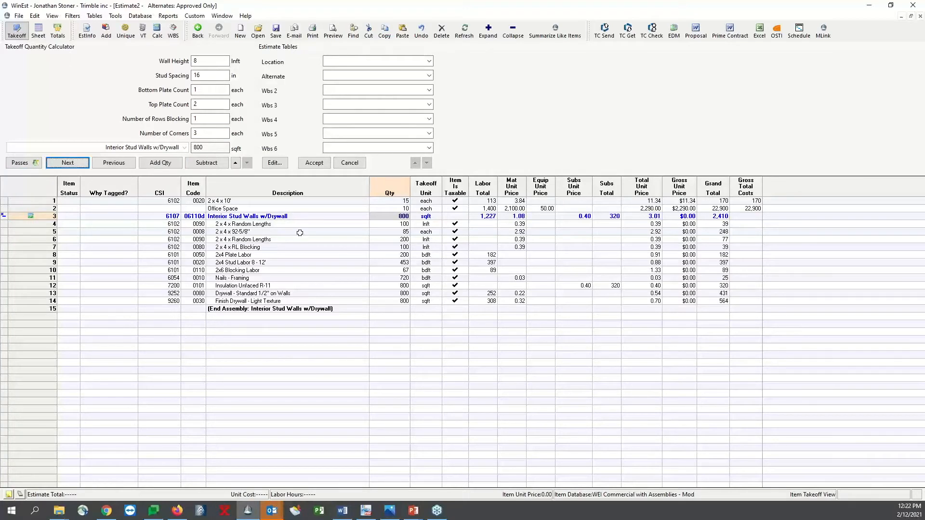
key(Return)
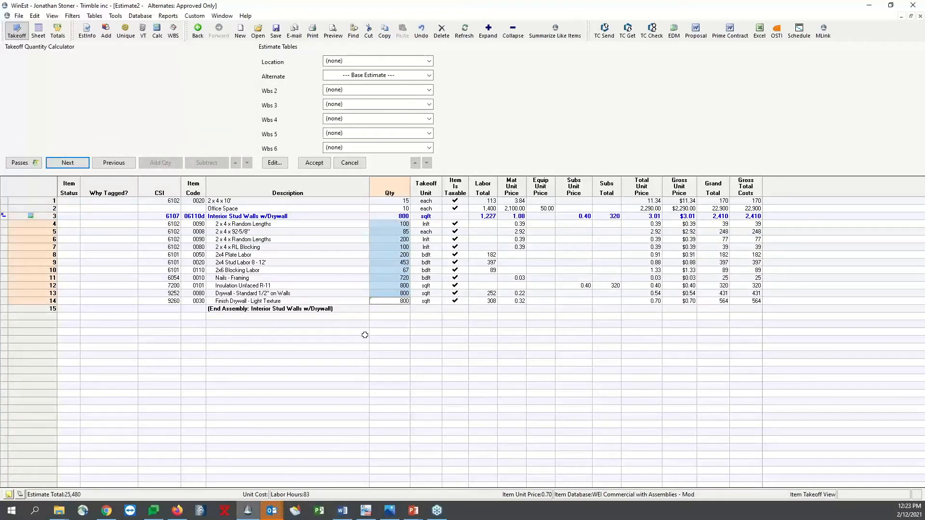
click(425, 232)
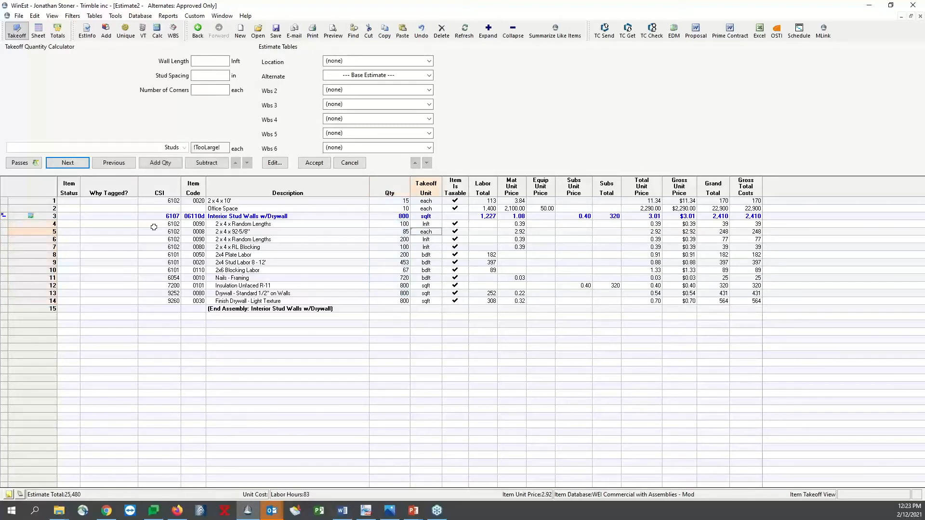
Collapse the Interior Stud Walls w/Drywall assembly, check its gross unit price and gross total cost, and expand it again
click(4, 216)
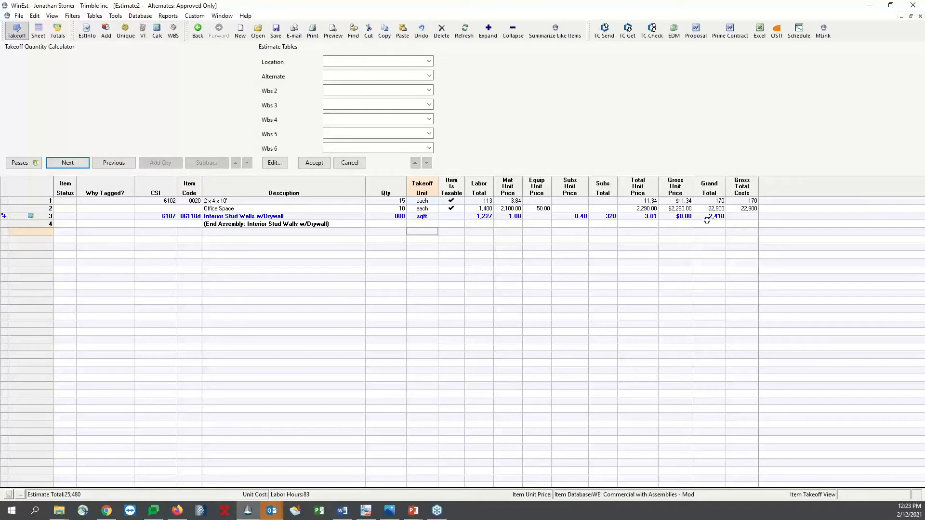
click(738, 216)
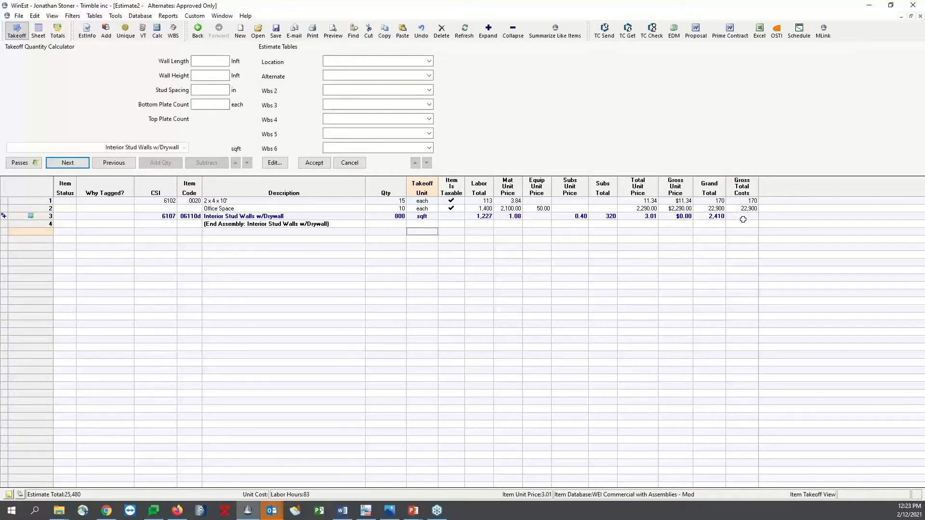
click(667, 217)
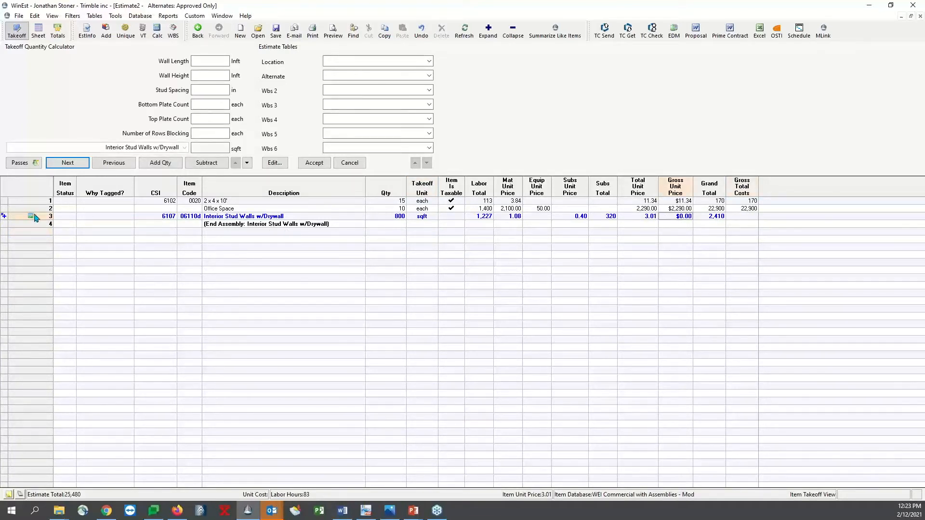
click(6, 216)
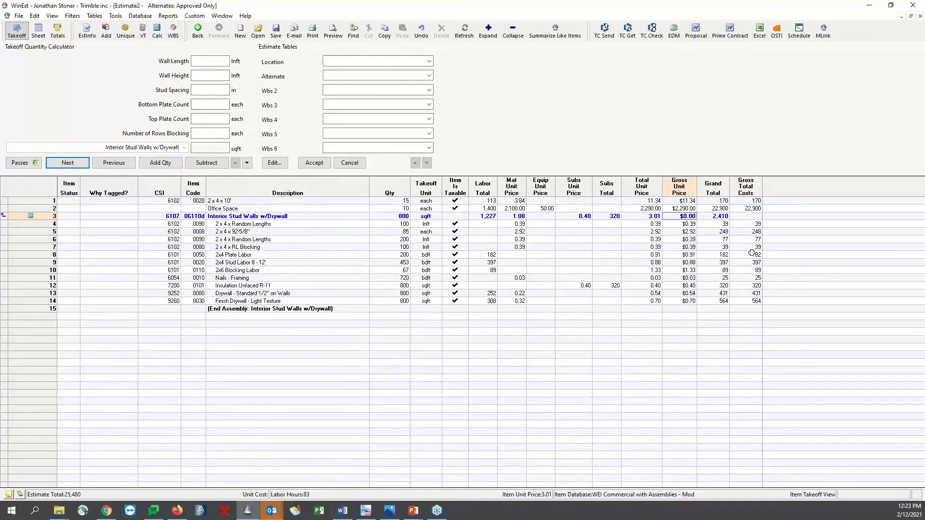
Review the assembly's total unit price against its components and go through the item rows down to 2x4 Plate Labor
click(750, 217)
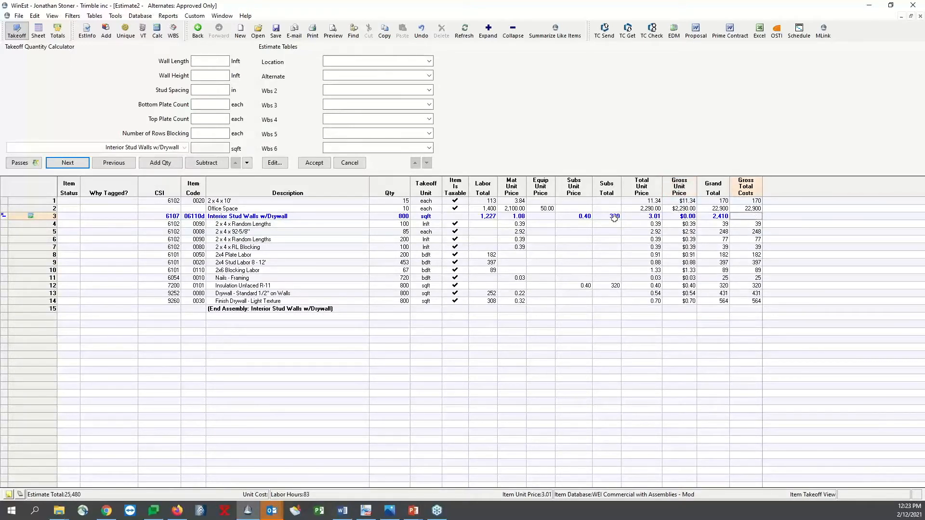
click(634, 218)
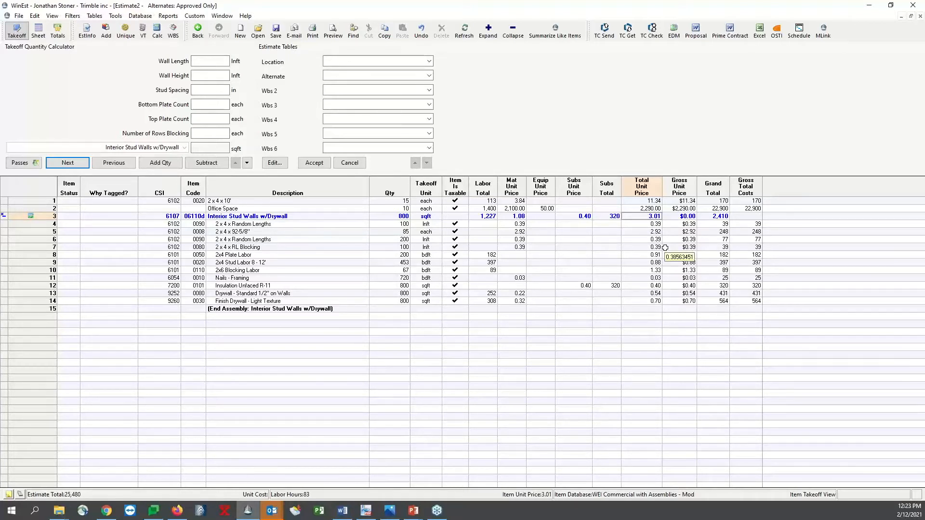
click(645, 301)
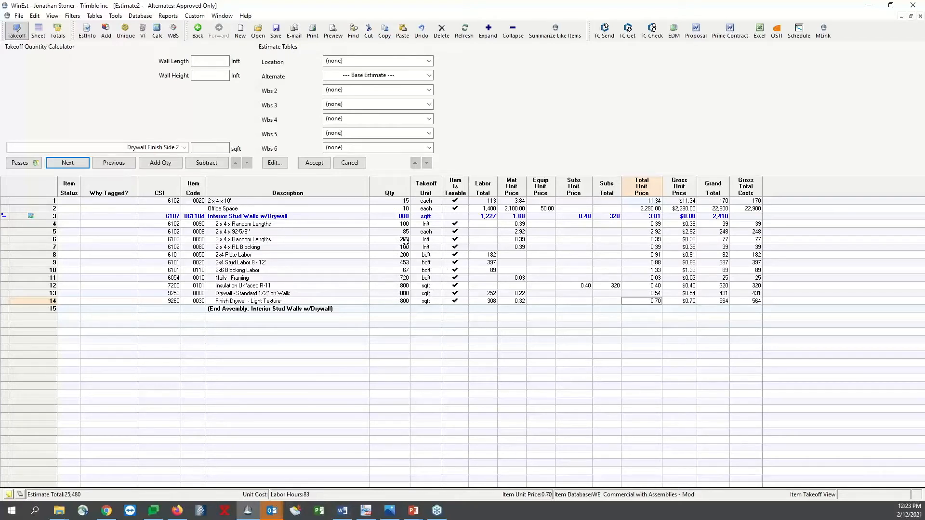
click(313, 227)
key(Down)
key(Down)
key(Down)
key(Down)
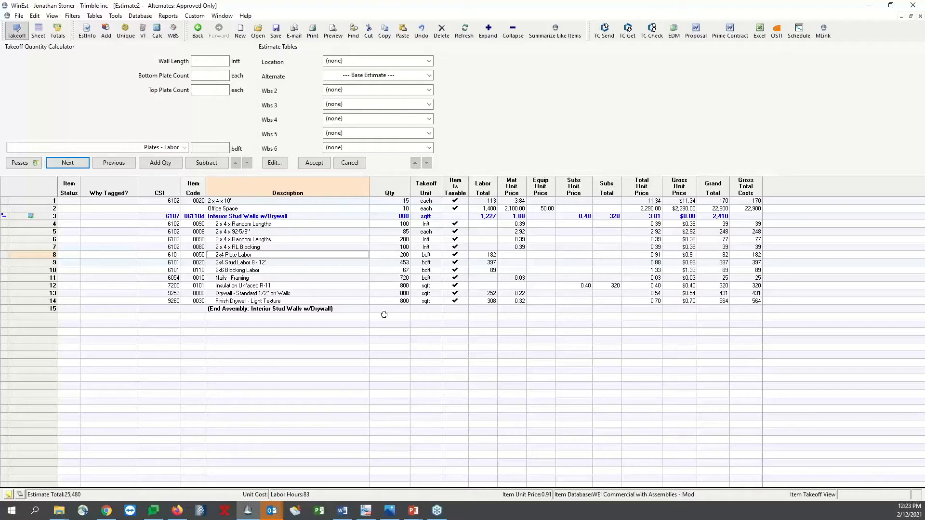
click(416, 512)
click(417, 474)
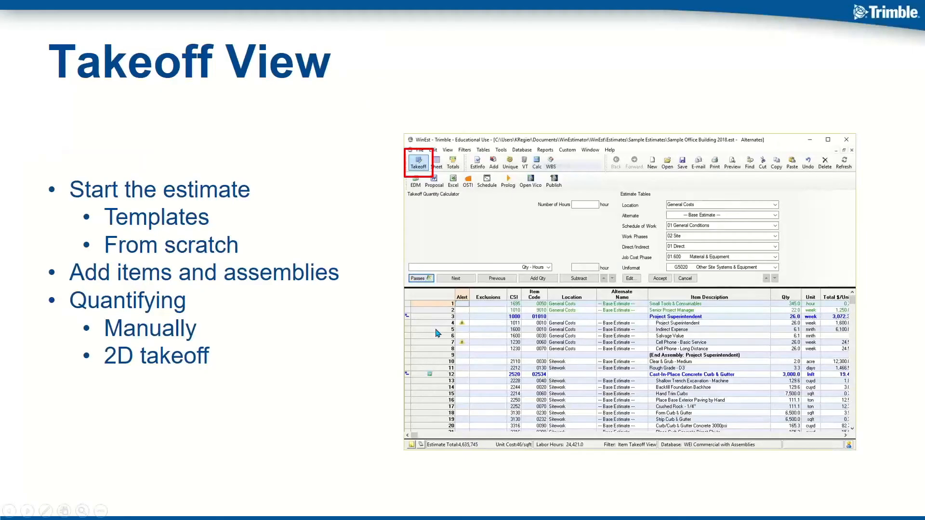
click(435, 329)
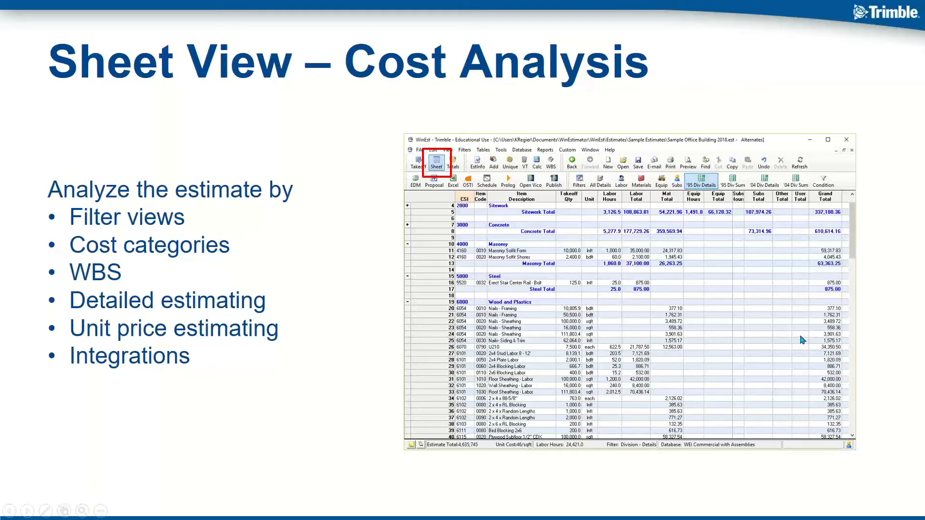
key(Right)
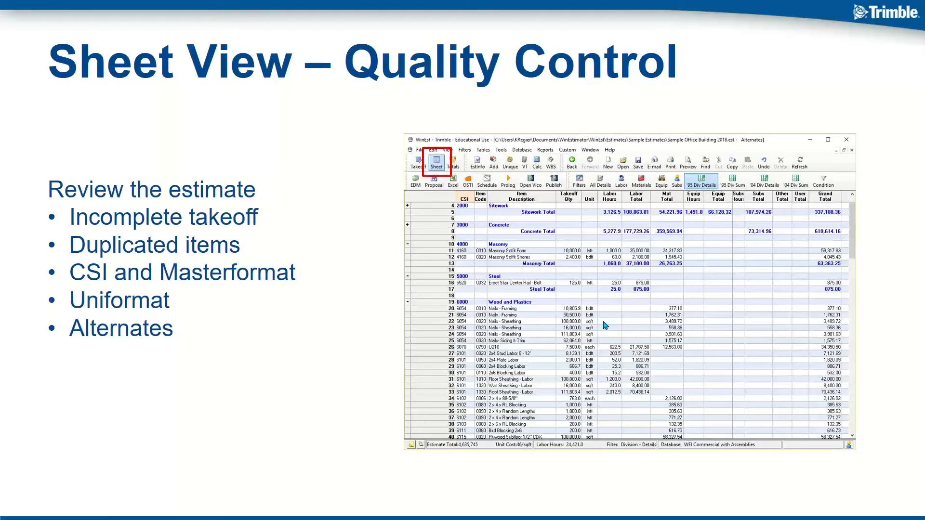
Switch back to WinEst, bring up the Sample Office Building 2017 - 04.26.2017 estimate and show its division summary in Sheet view
key(alt+Tab)
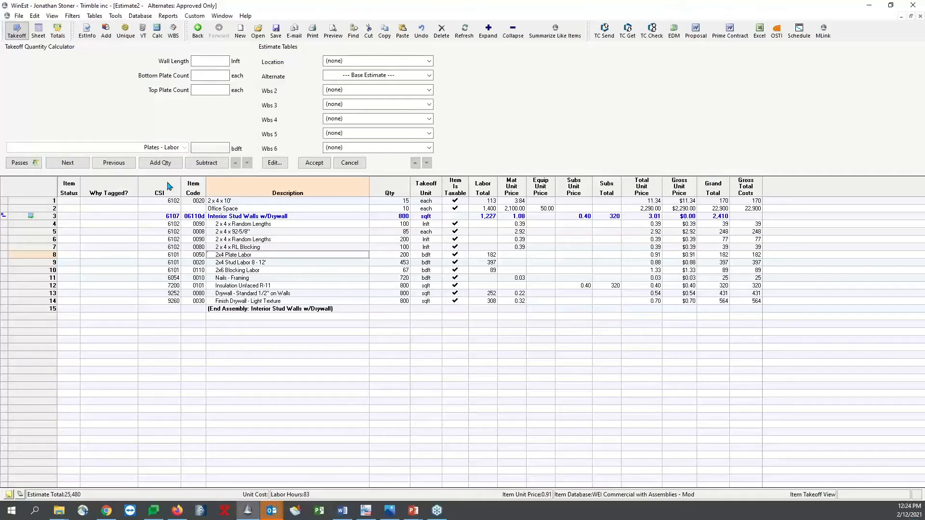
click(222, 15)
click(226, 104)
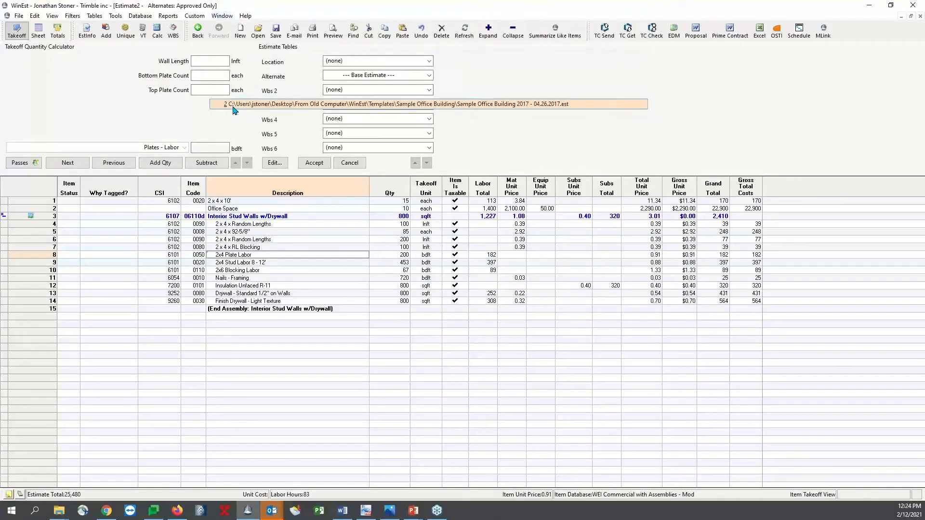
click(38, 30)
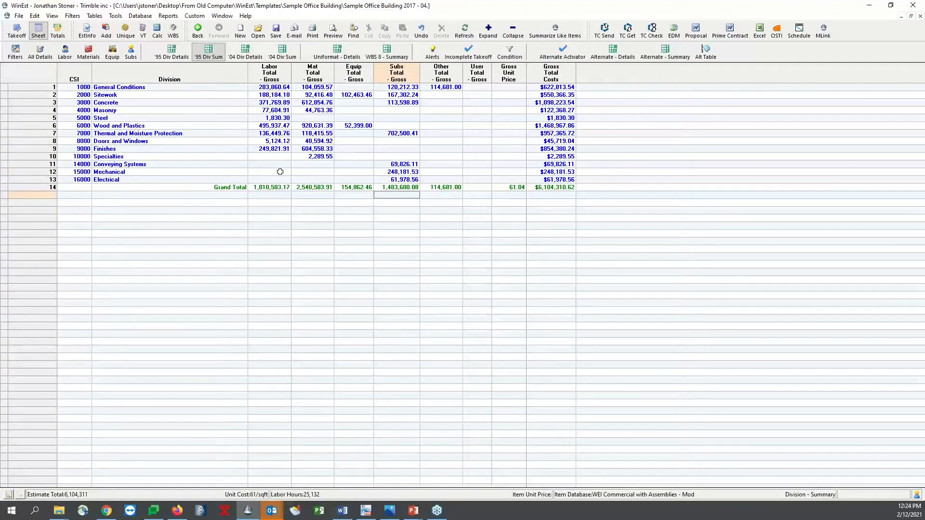
click(315, 157)
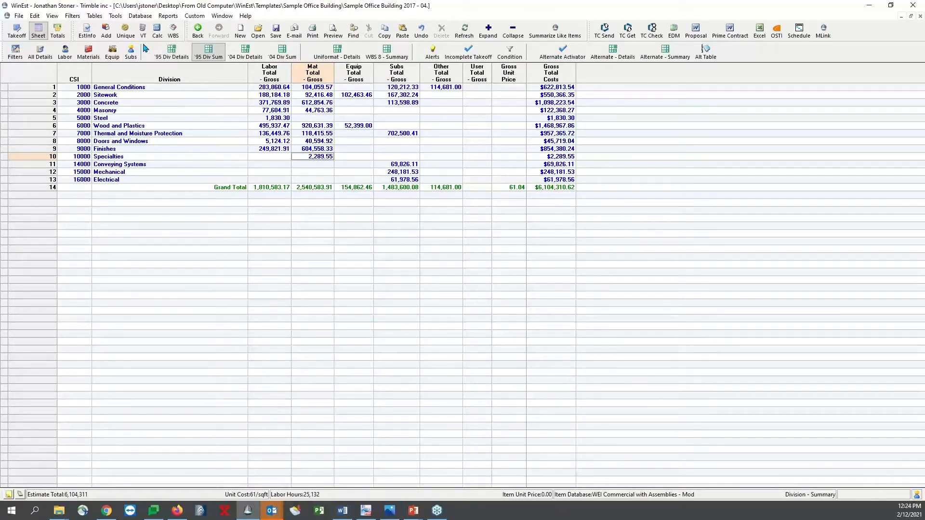
Show the estimate's labor items and open the sorting settings of the Labor Items Only filter for editing
click(64, 51)
click(278, 197)
click(72, 15)
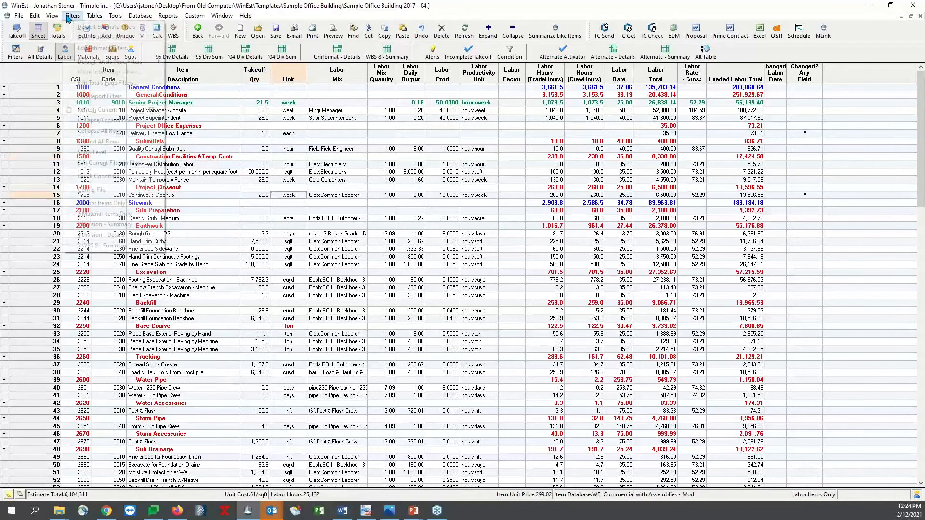
click(104, 49)
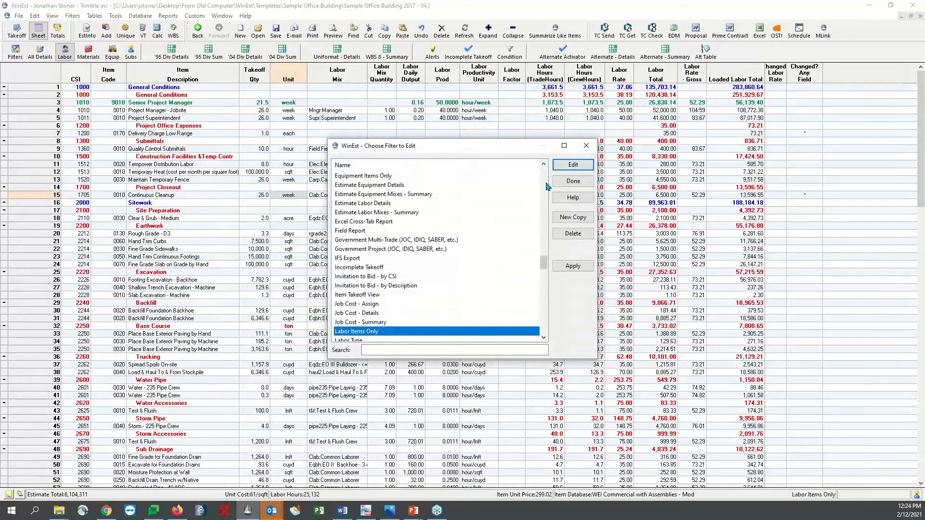
click(564, 168)
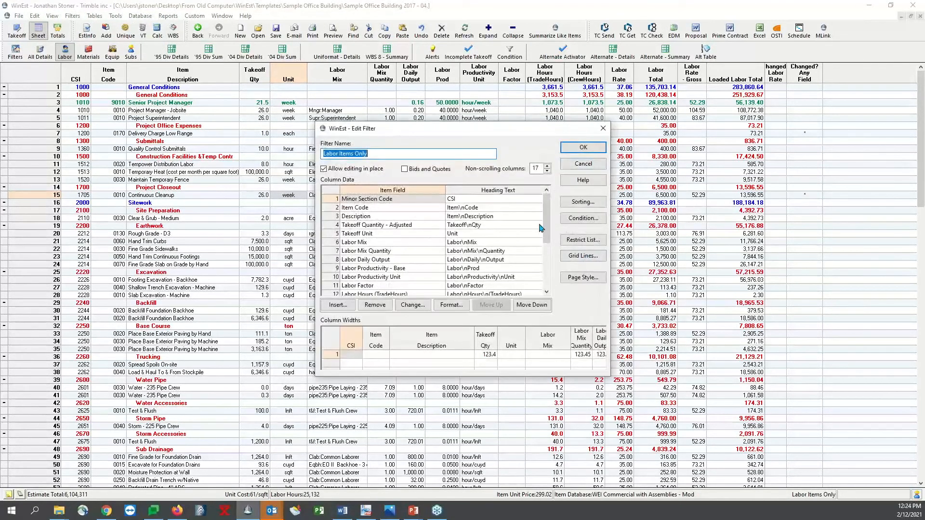
click(582, 203)
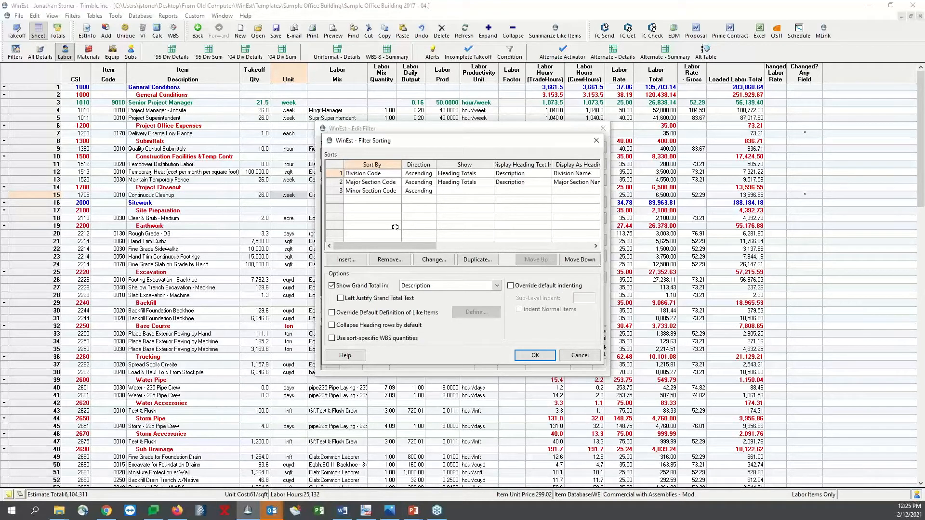
Insert a new sort level in the filter that sorts by the Labor Mix field
click(346, 259)
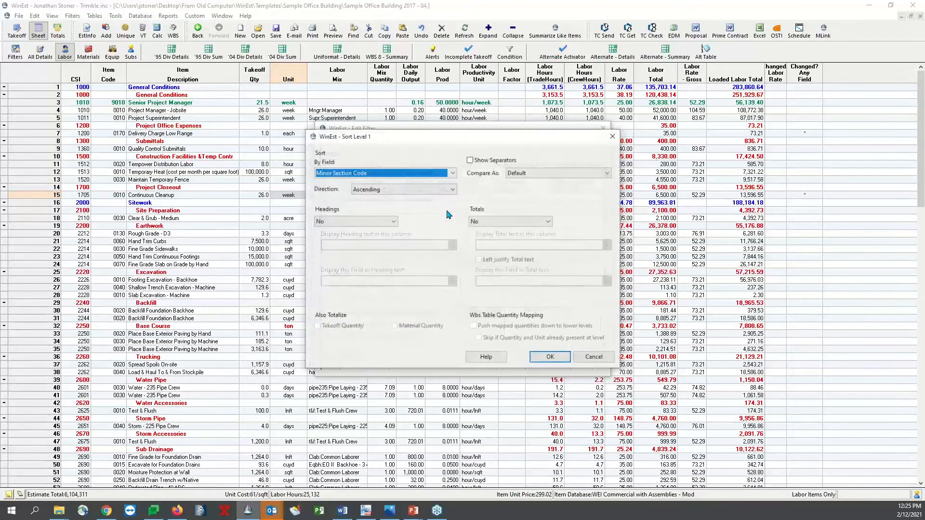
click(453, 172)
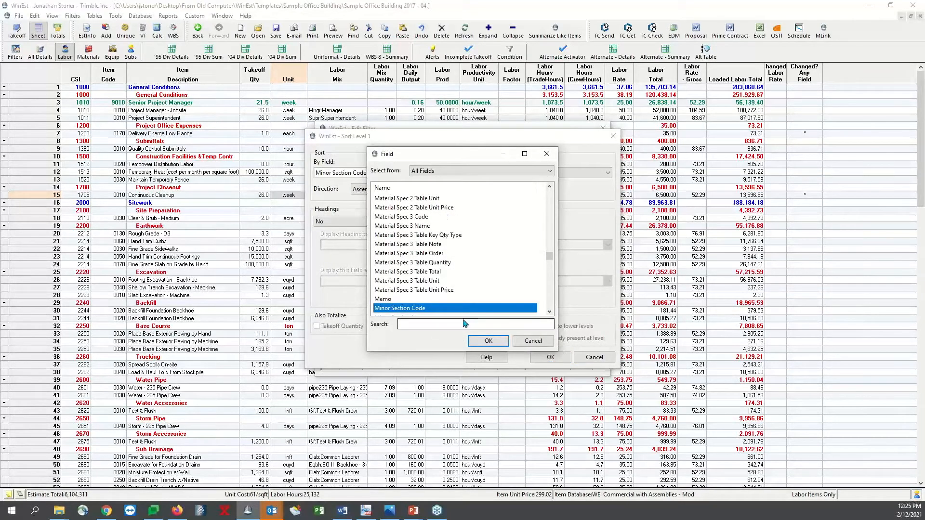
click(457, 323)
text(l)
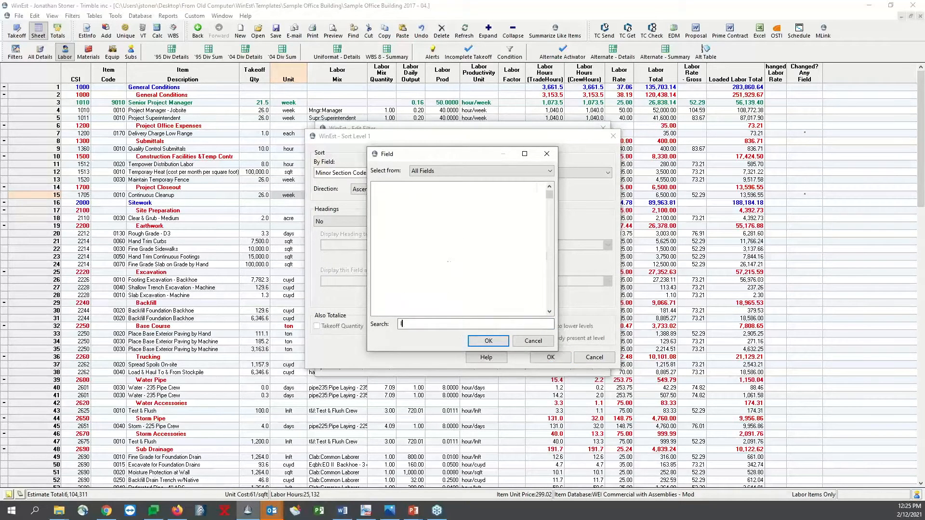
text(abor)
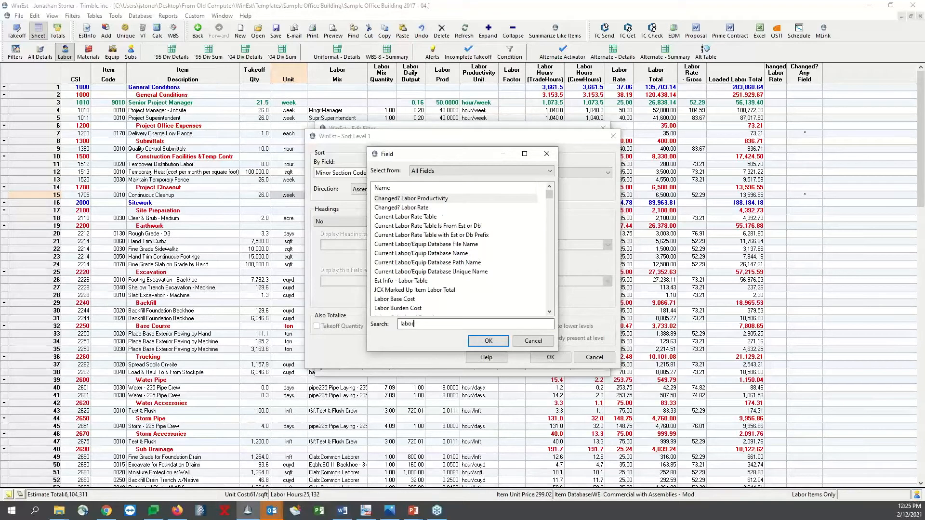
text( cr)
key(BackSpace)
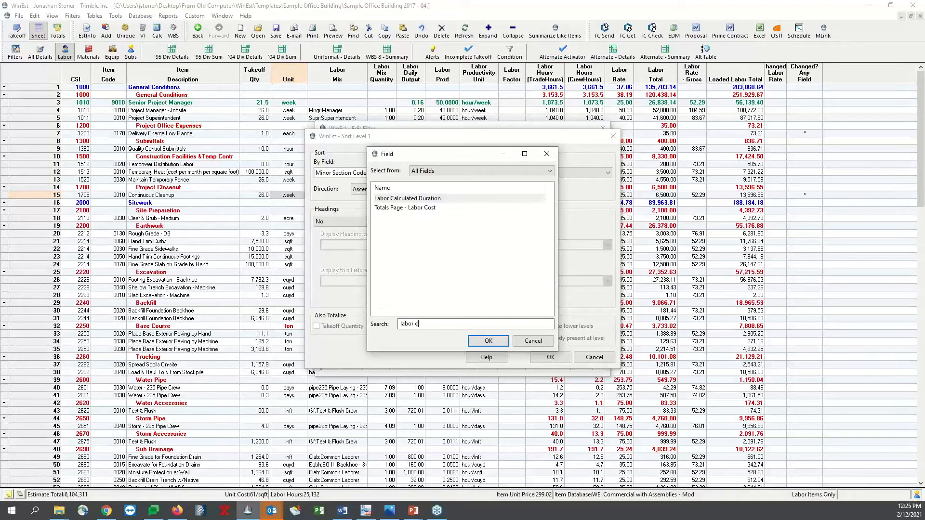
key(BackSpace)
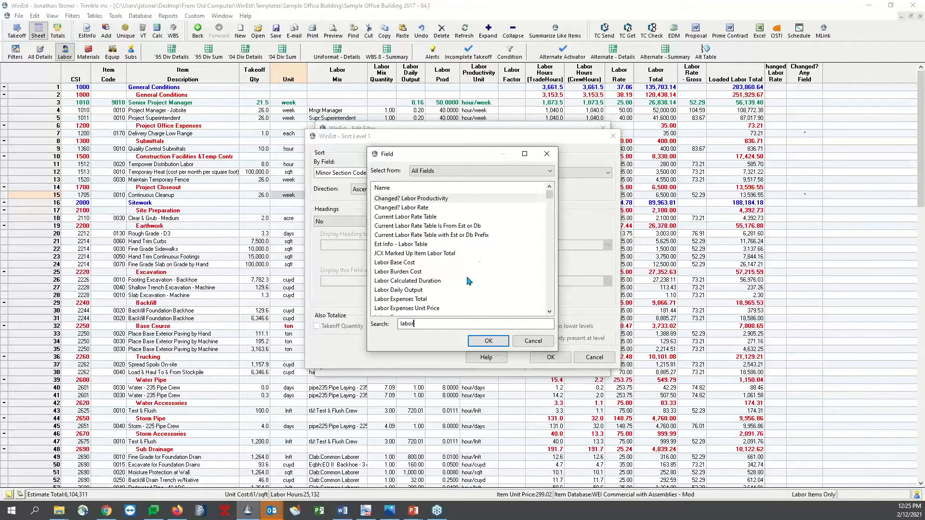
scroll(468, 279, down, 6)
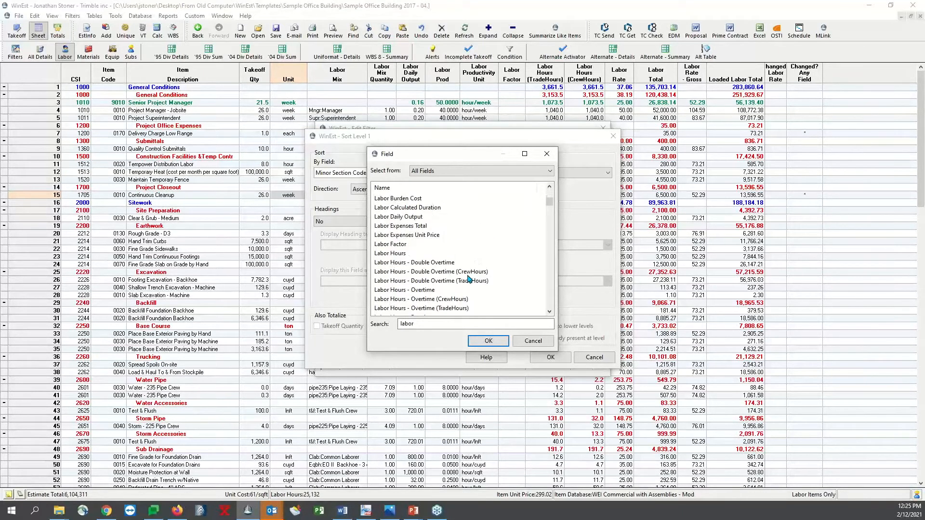
scroll(469, 279, down, 6)
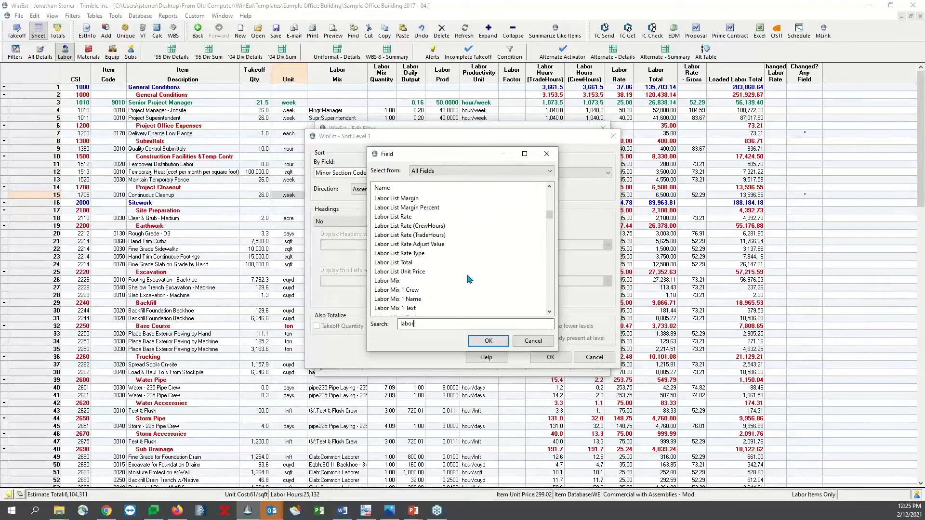
double_click(433, 281)
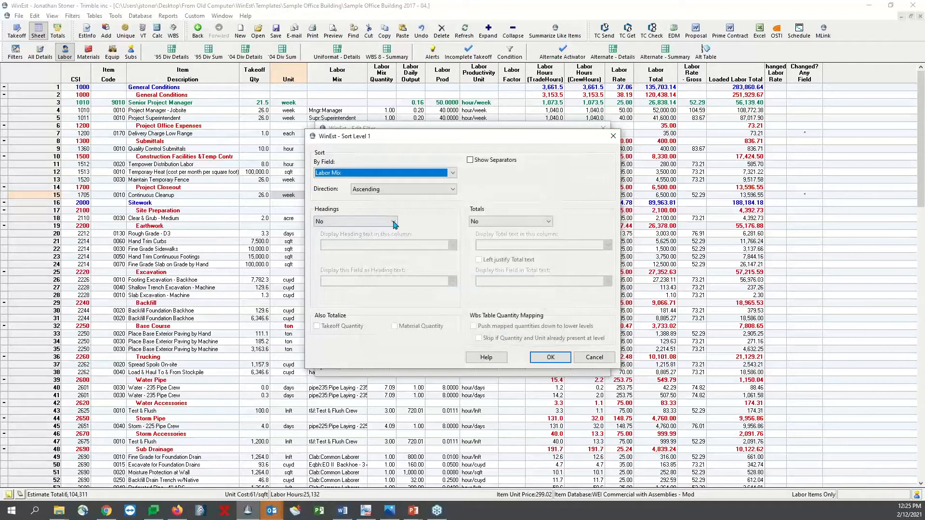
Turn on headings for the new sort level and use Labor Mix as the heading text field
click(393, 221)
click(386, 238)
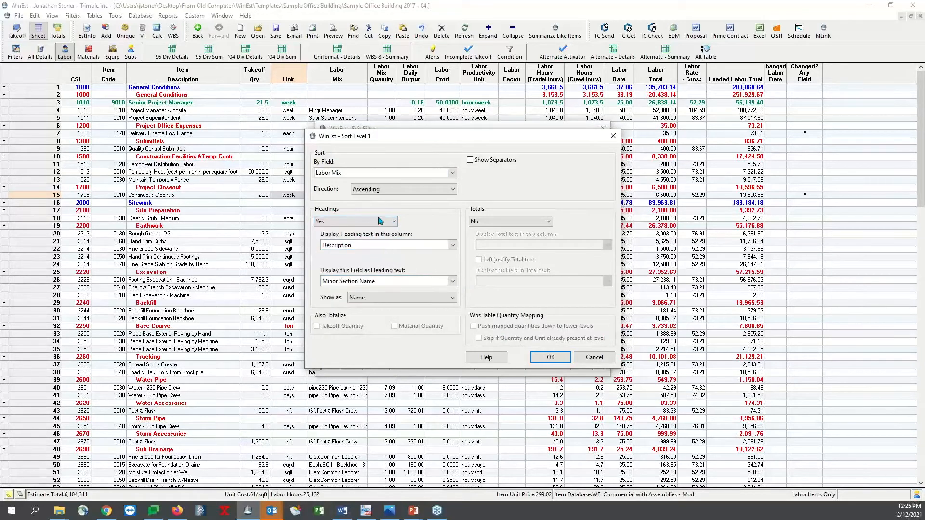
click(452, 281)
click(459, 324)
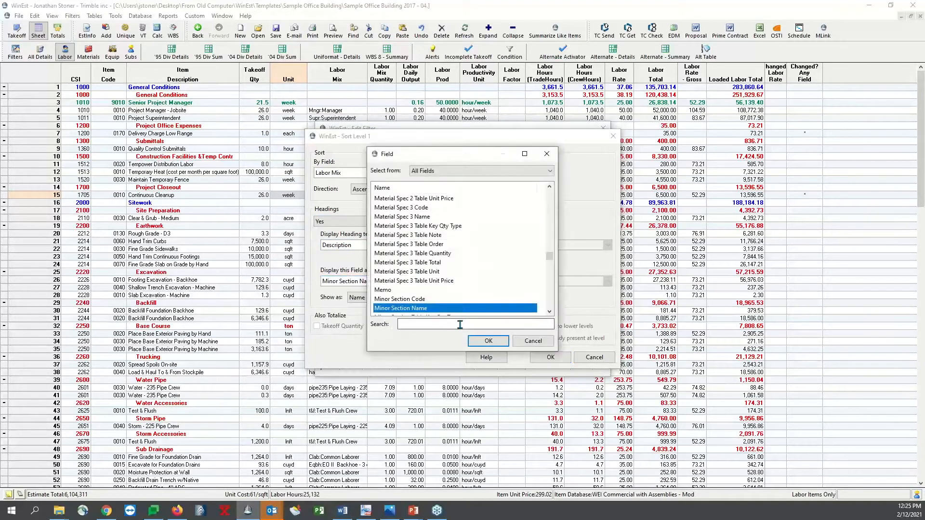
text(labor)
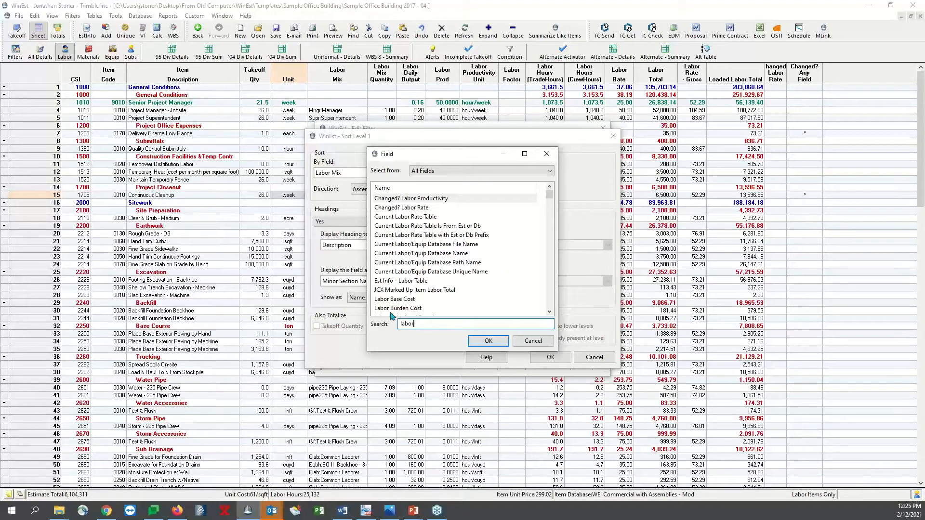
text(mix)
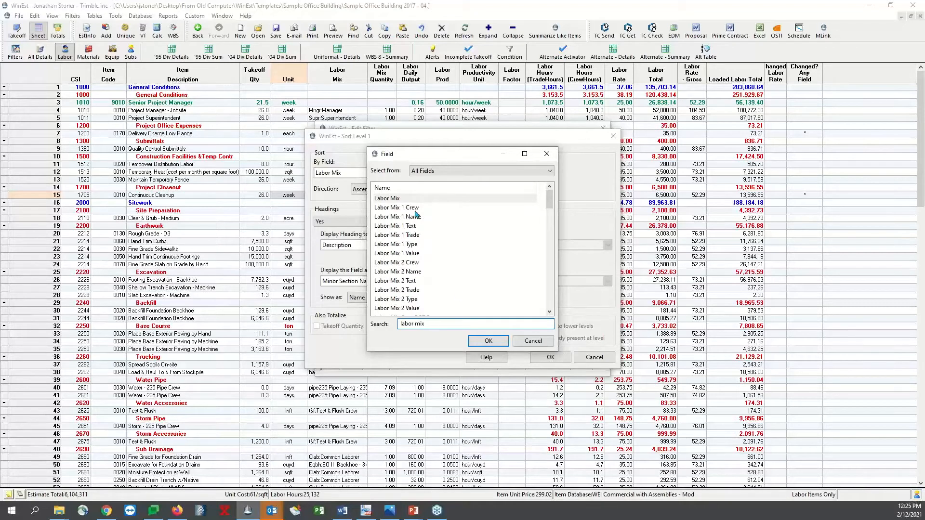
double_click(412, 199)
click(550, 357)
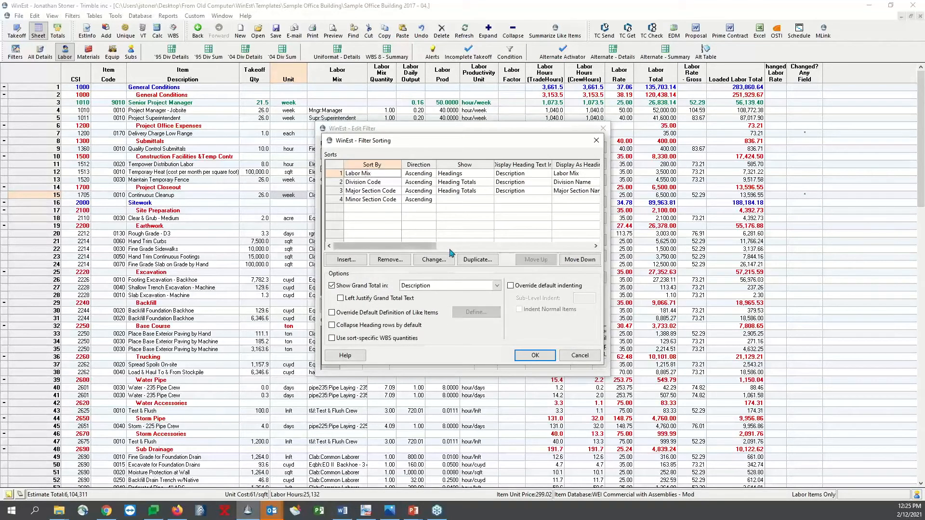
Move the Labor Mix sort below Major Section Code, then save the filter and return to the sheet
click(579, 259)
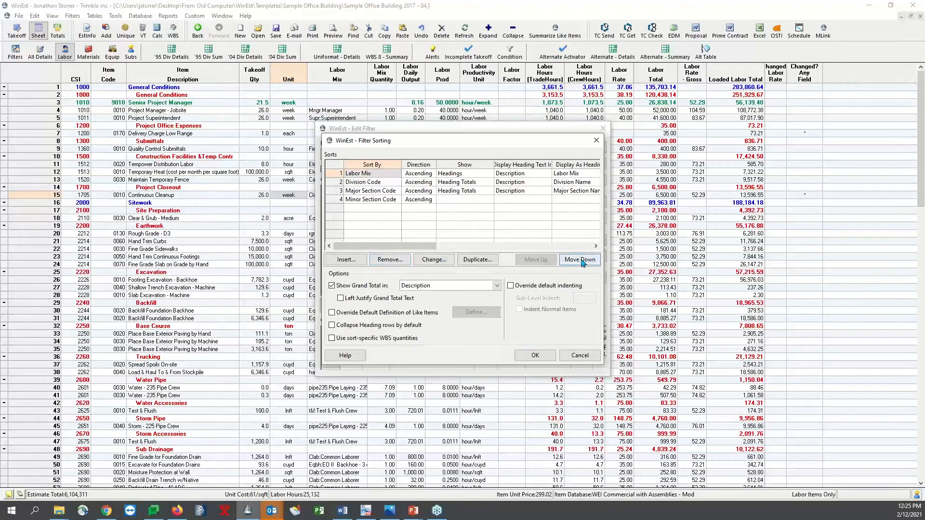
click(580, 260)
click(580, 259)
click(539, 354)
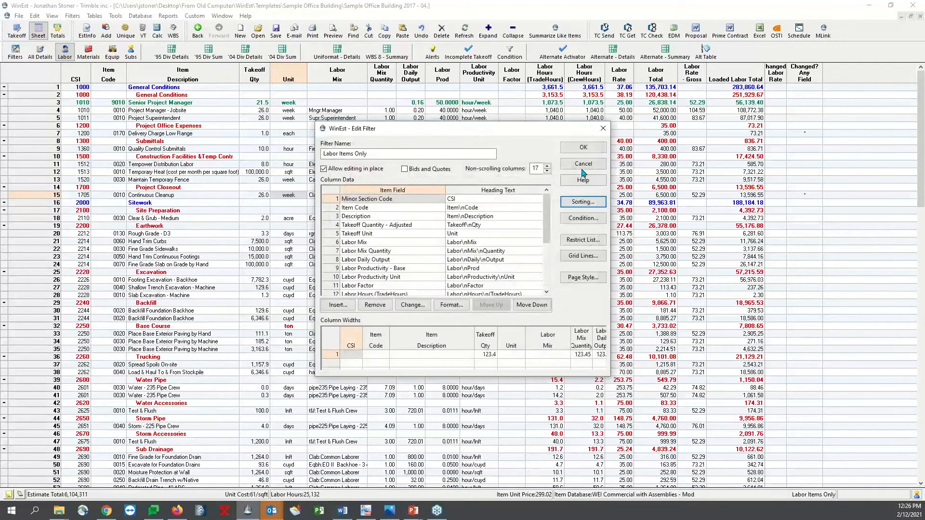
click(584, 151)
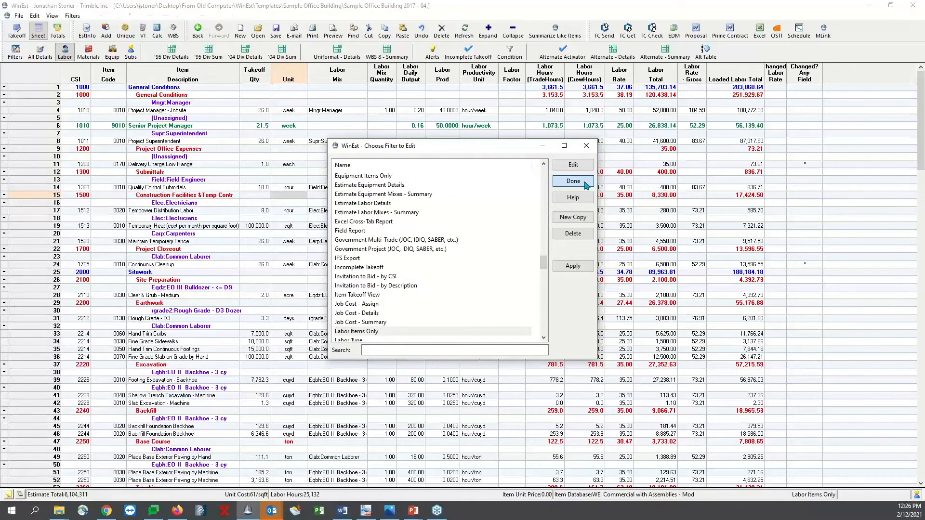
click(573, 181)
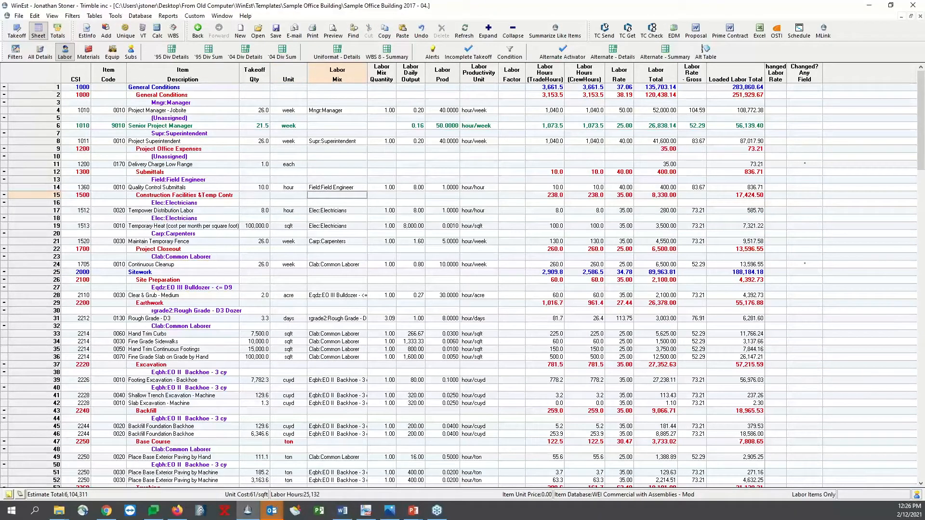
Collapse the General Conditions division and examine how the Earthwork labor items are grouped by labor mix
click(4, 87)
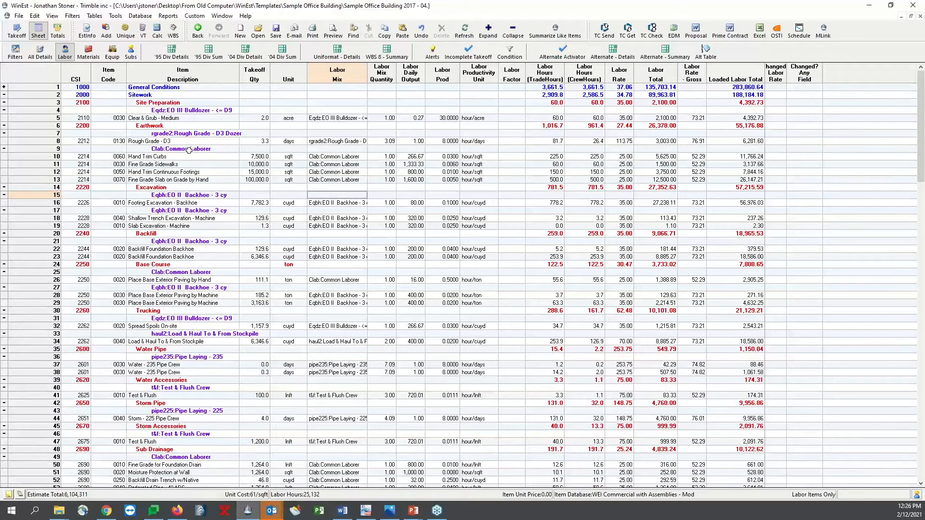
click(163, 126)
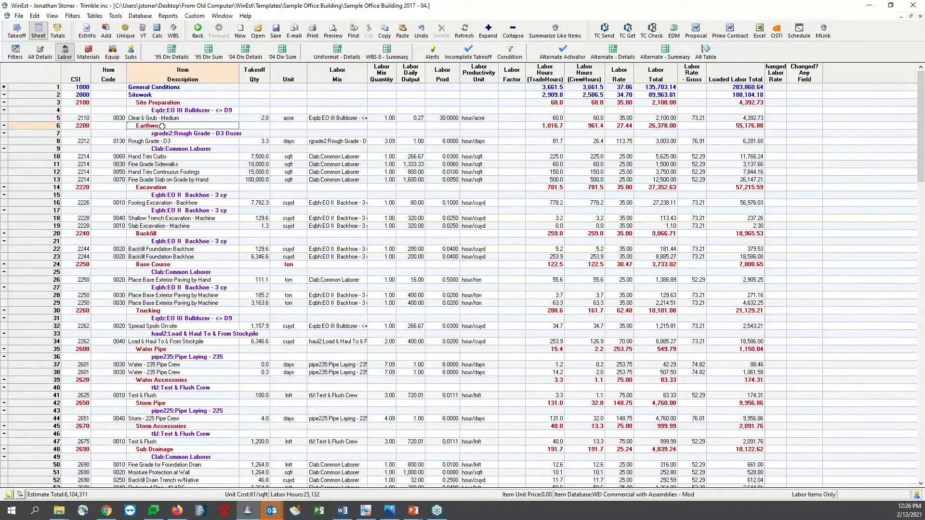
click(209, 134)
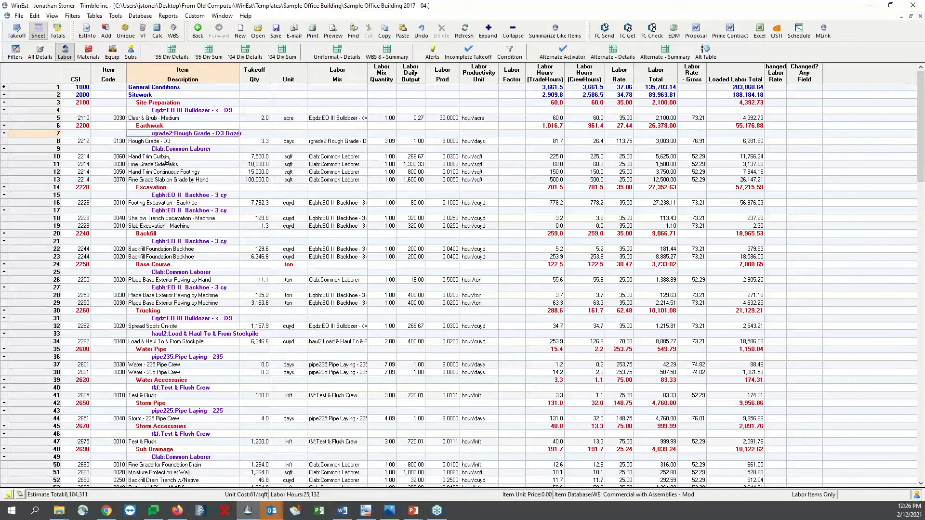
drag(173, 157, 178, 164)
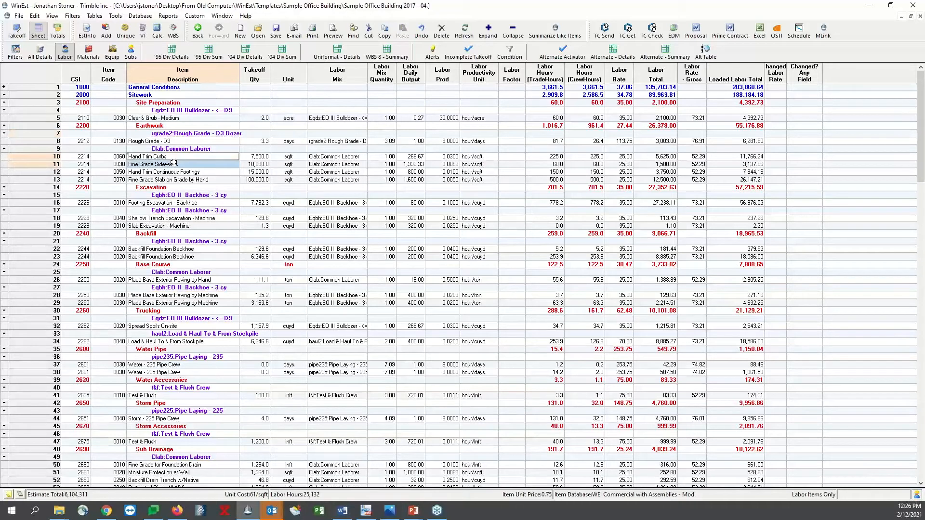
click(202, 172)
click(219, 179)
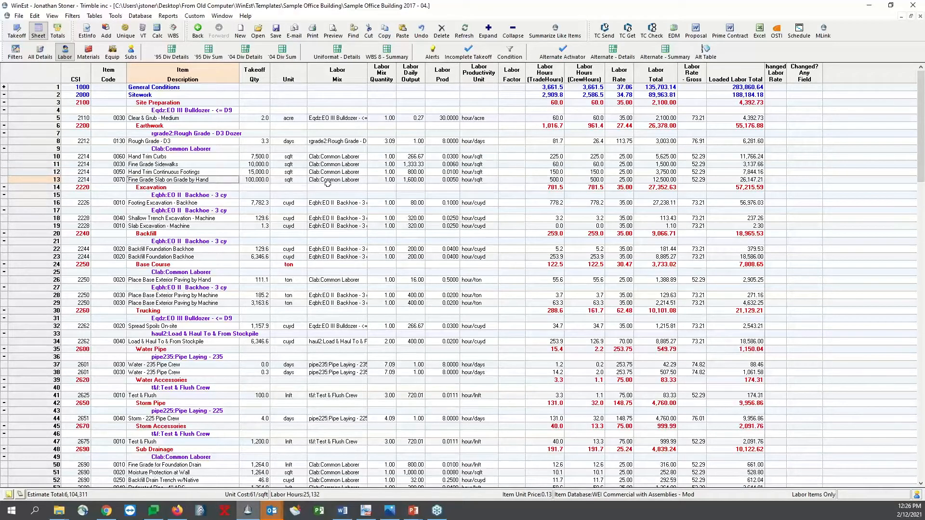
click(191, 149)
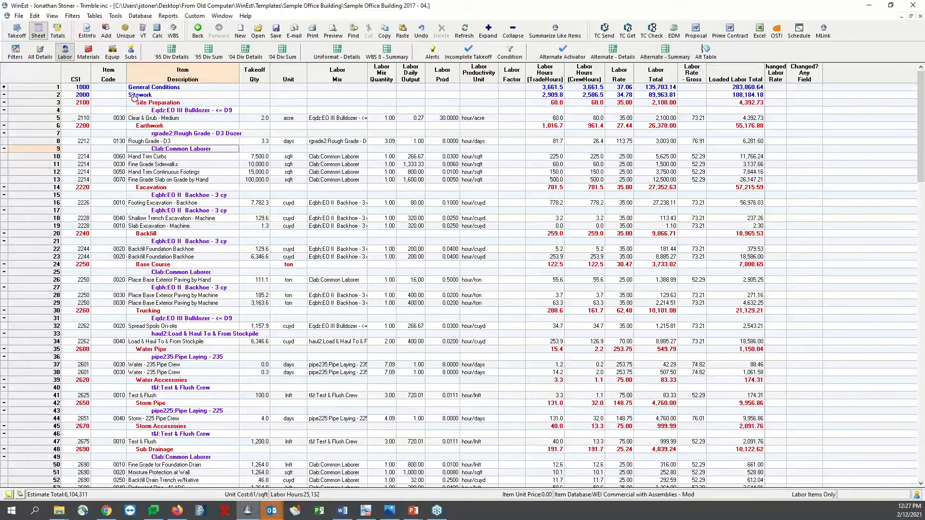
Remove the Labor Mix sort level from the Labor Items Only filter, then save the filter and return to the sheet
click(73, 16)
click(104, 48)
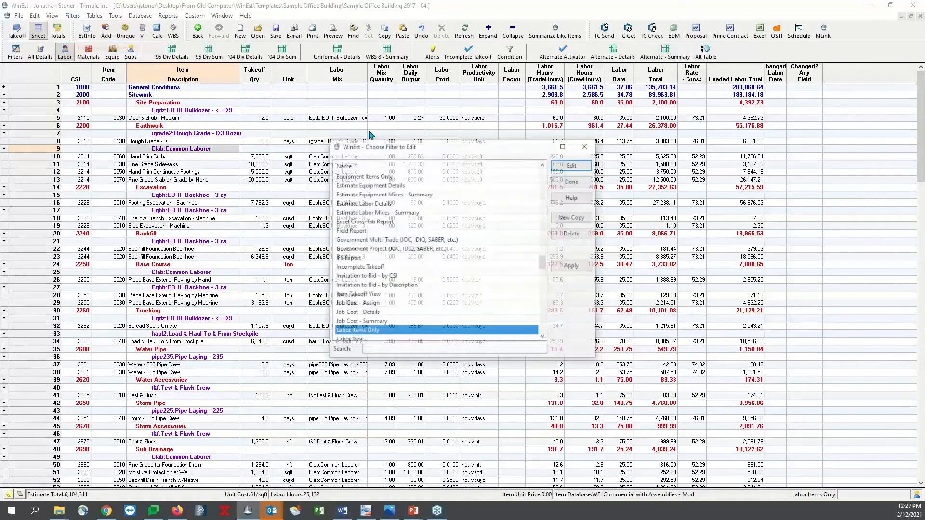
click(570, 163)
click(584, 202)
click(380, 200)
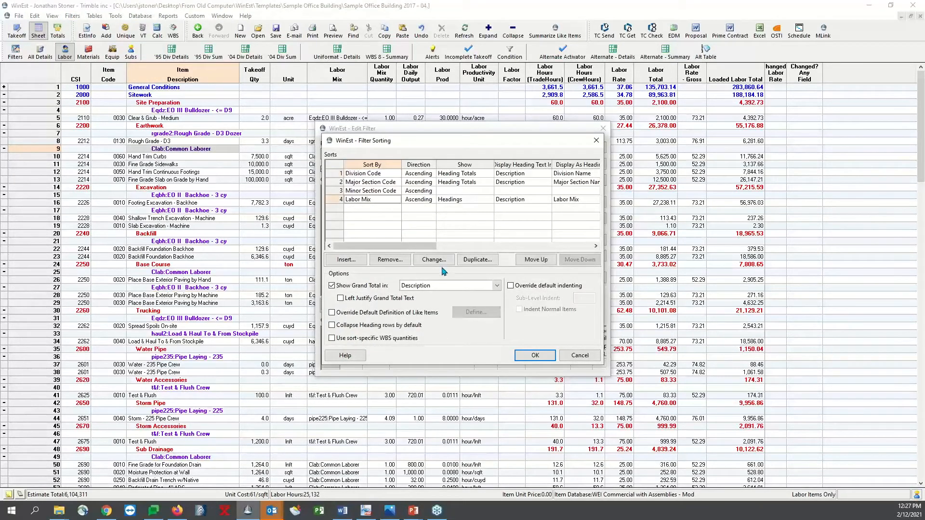
click(392, 260)
click(479, 290)
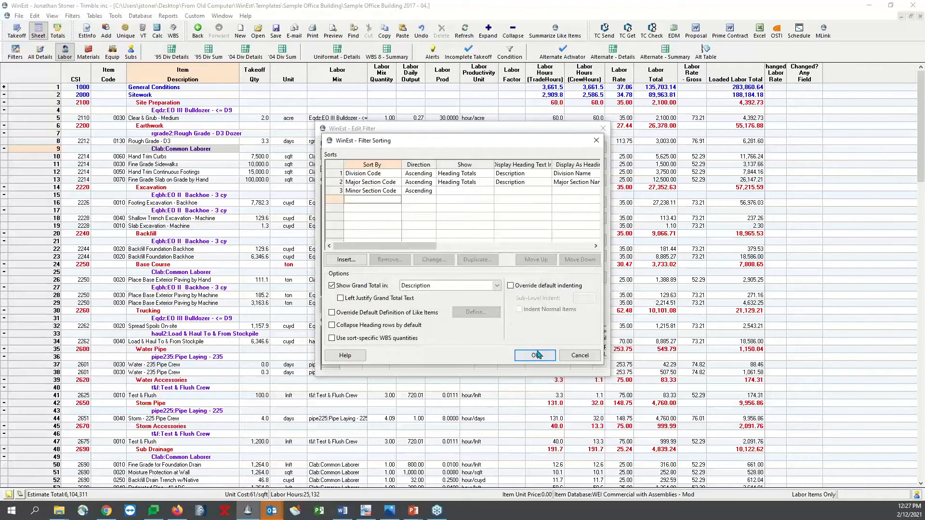
click(535, 355)
click(586, 150)
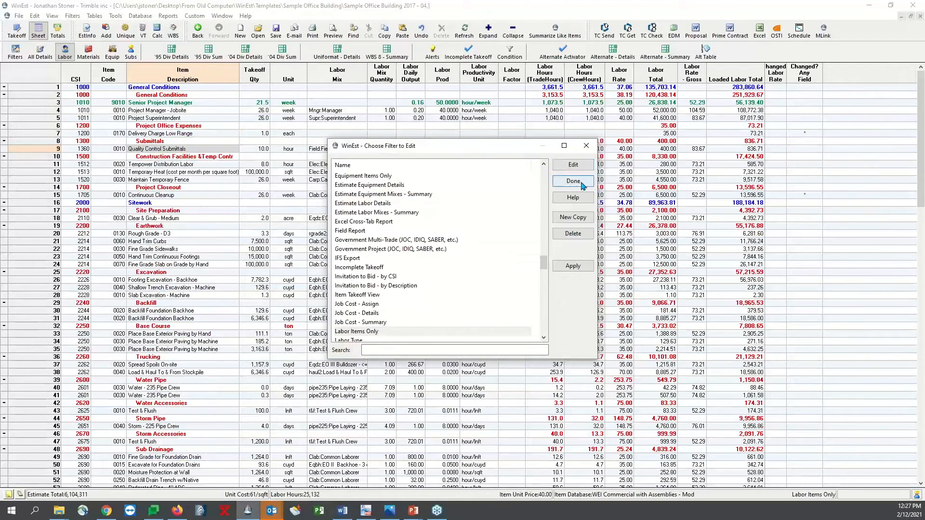
click(581, 182)
click(655, 257)
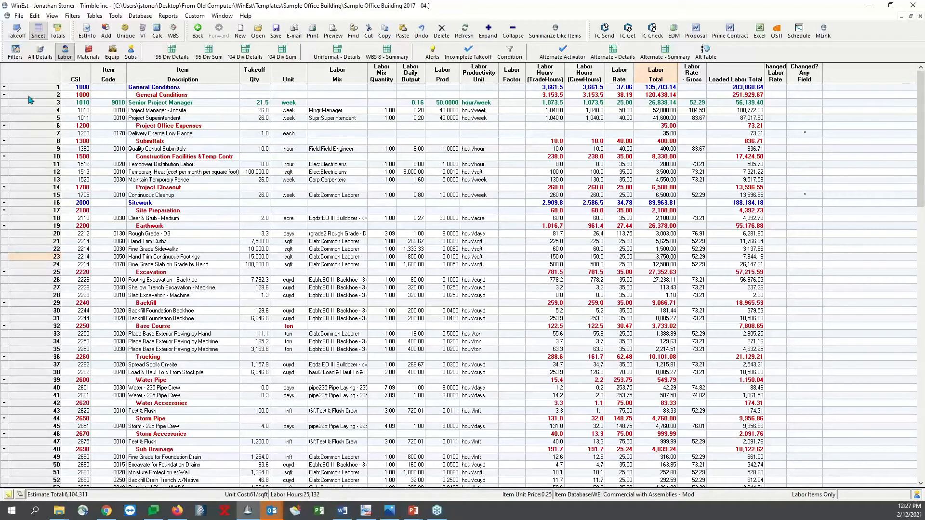
Collapse the General Conditions and Sitework divisions and select the Finish & Cure Curb & Gutter item under Concrete Finishing
click(4, 87)
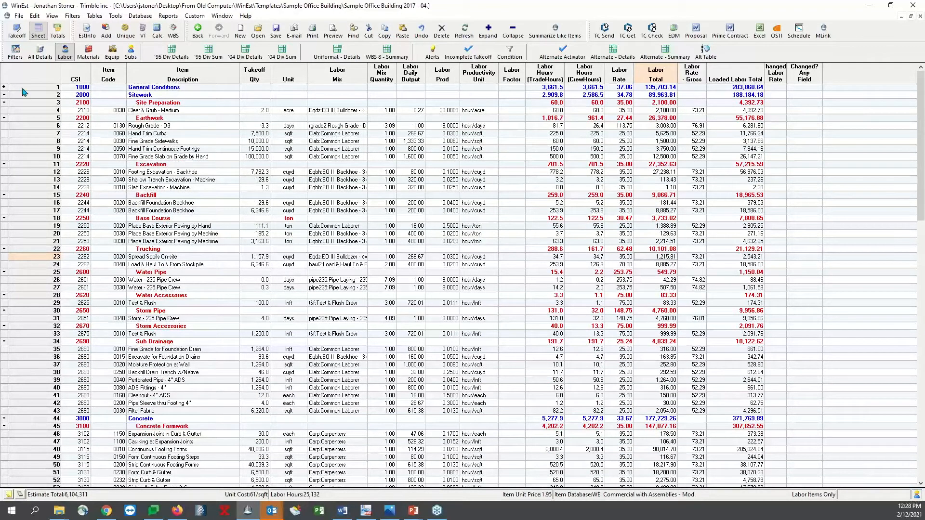
click(4, 95)
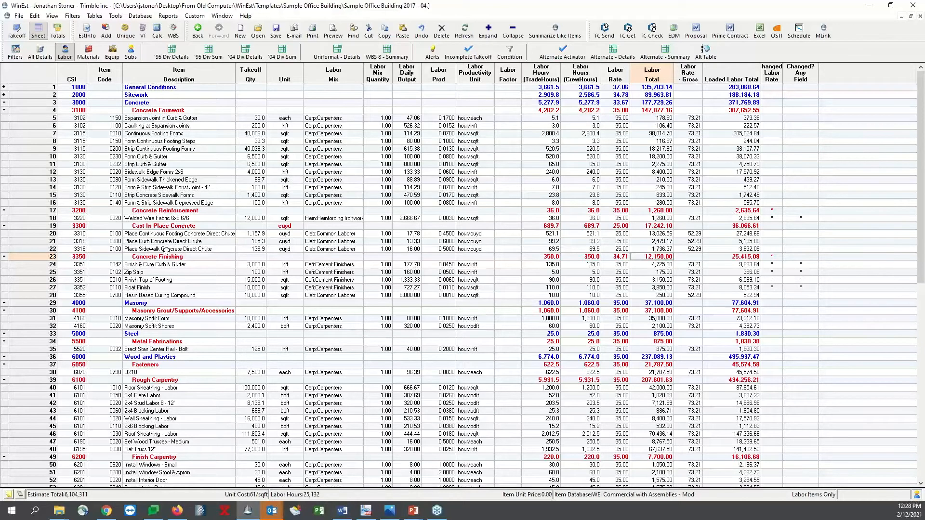
scroll(166, 250, down, 1)
scroll(166, 250, down, 1)
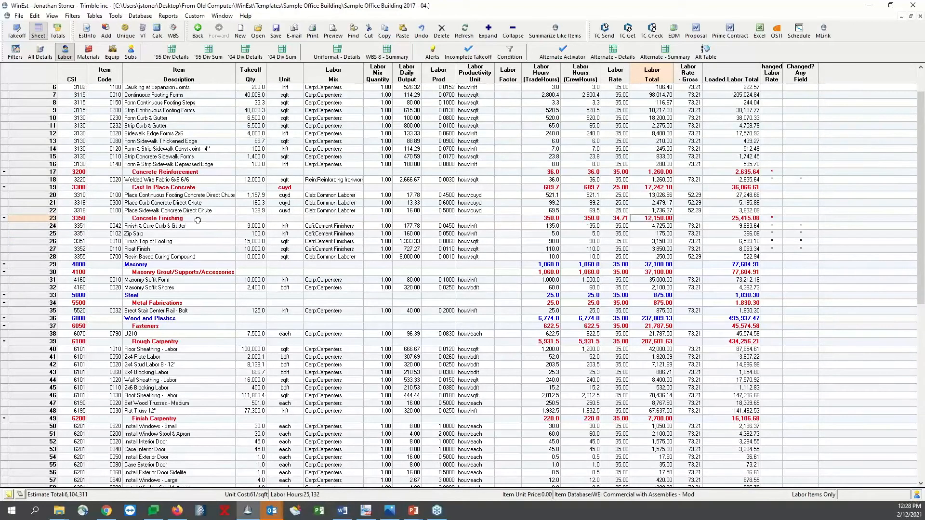
click(255, 227)
click(213, 226)
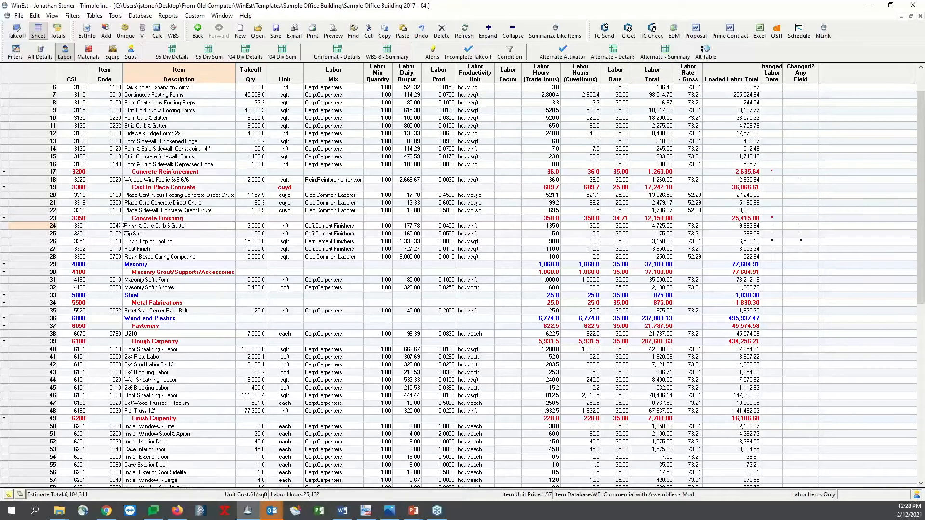
click(47, 226)
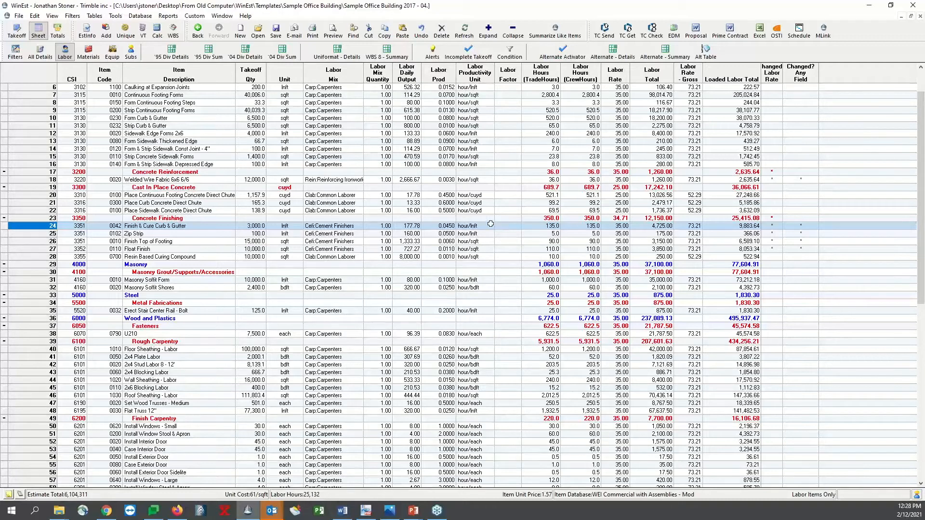
Change the labor productivity unit of the Finish & Cure Curb & Gutter item to lnft/hour
click(471, 226)
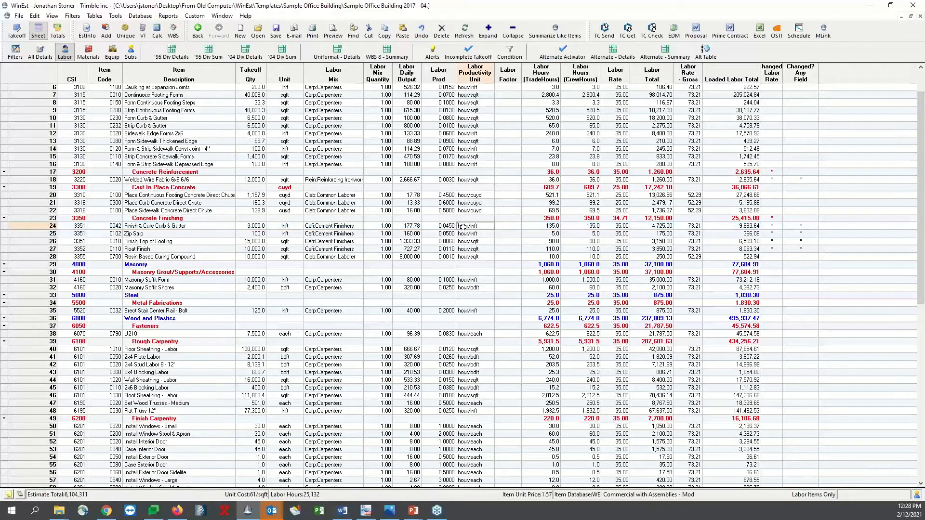
click(437, 77)
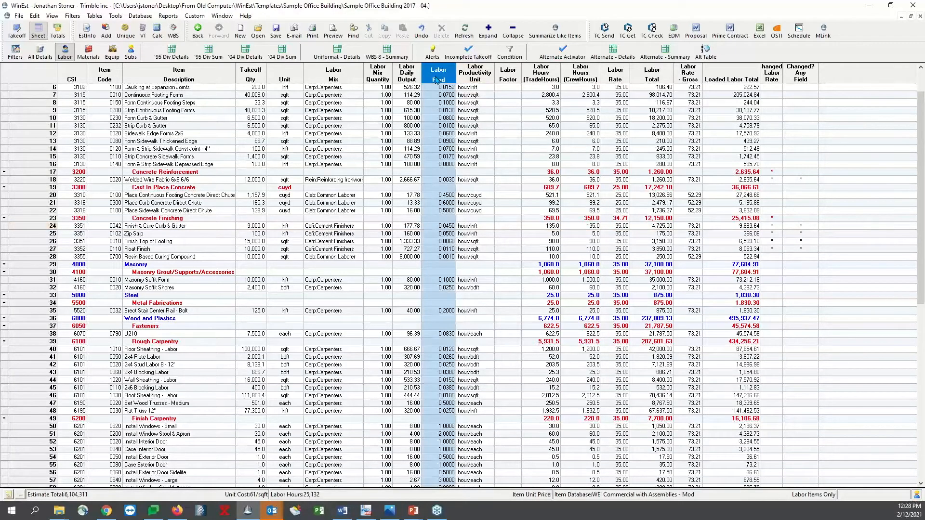
click(474, 77)
click(444, 226)
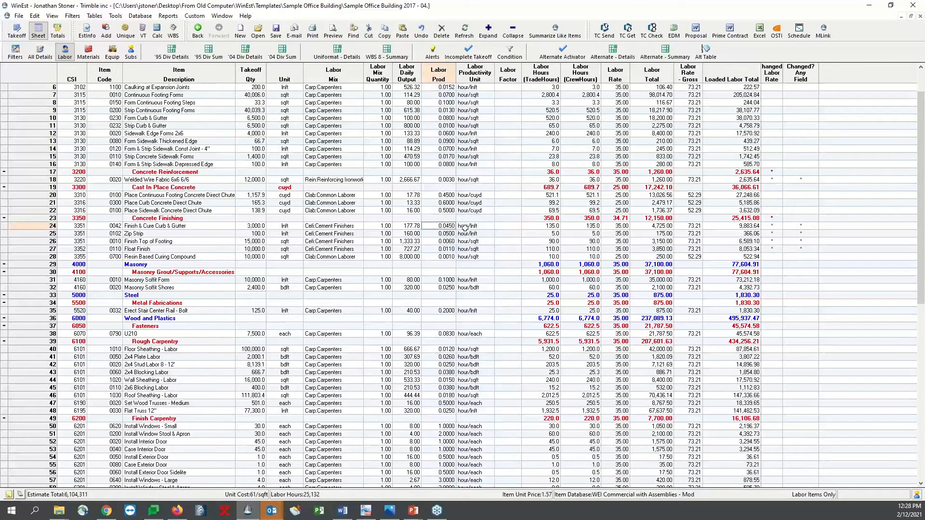
double_click(465, 227)
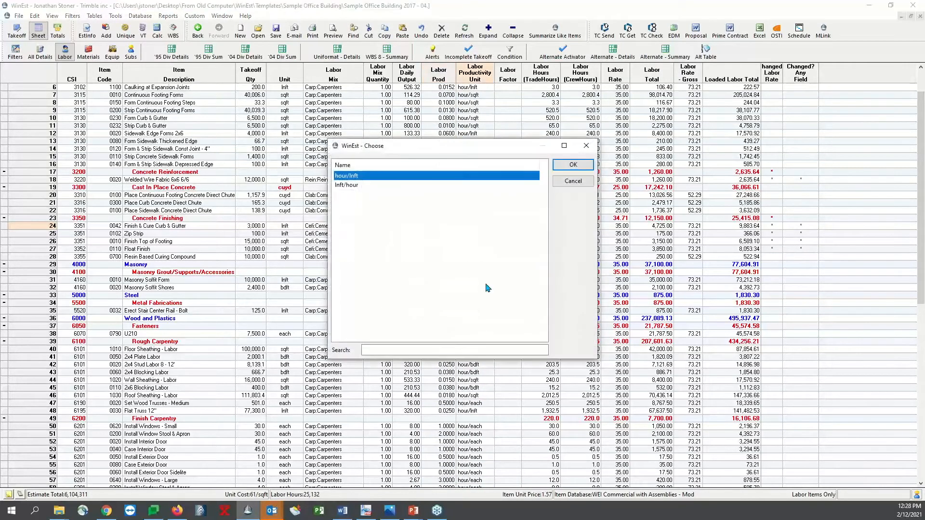
click(378, 187)
double_click(378, 189)
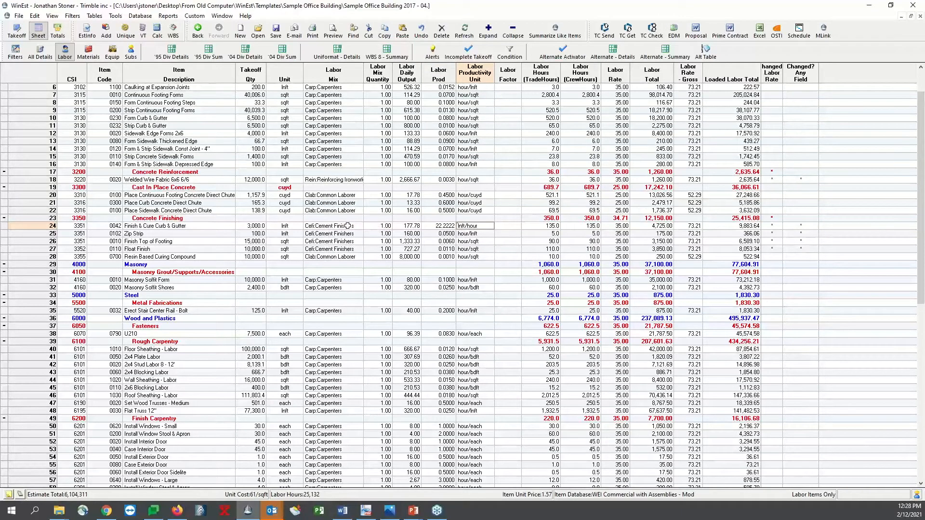
Check the curb and gutter item's quantities and labor hours, and open its Cement Finishers database labor crew for editing
click(380, 226)
click(255, 224)
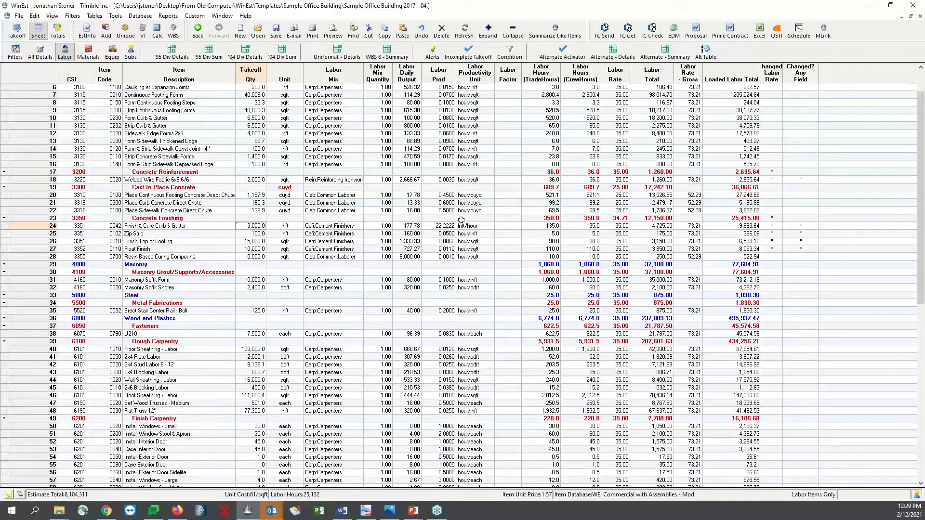
click(592, 227)
click(548, 225)
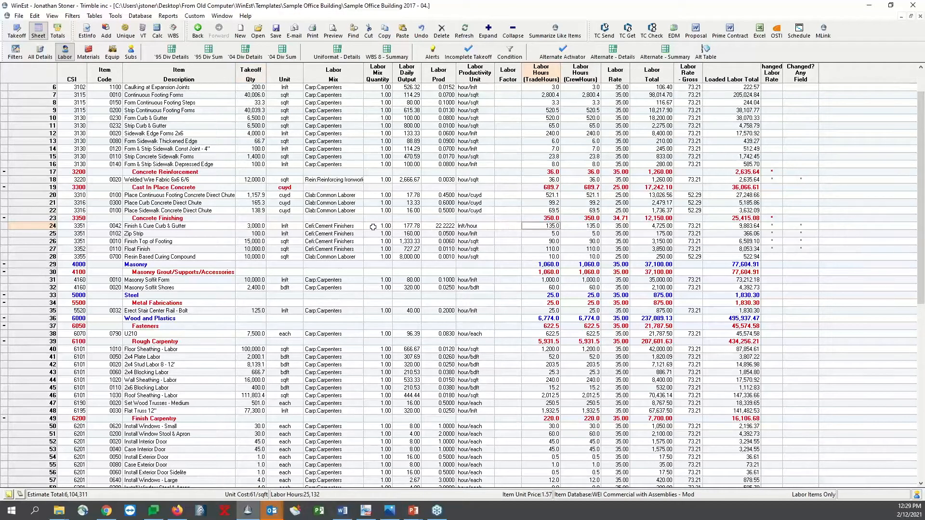
double_click(349, 227)
click(481, 229)
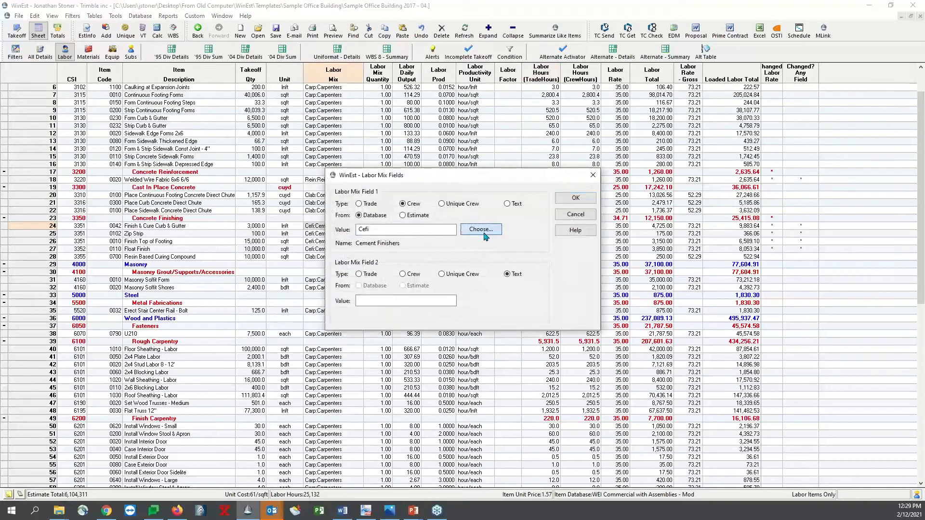
click(573, 255)
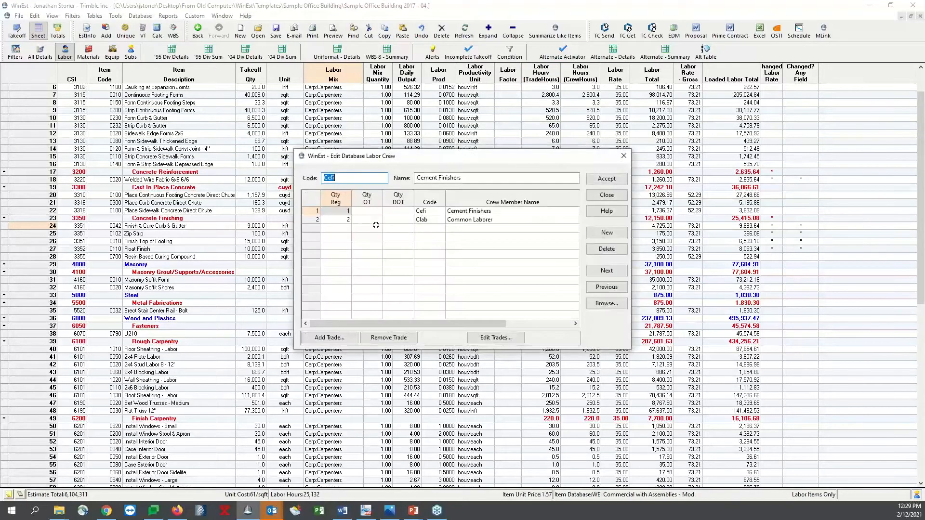
Remove Common Laborer from the Cement Finishers crew, set the Cement Finishers regular quantity to 2, and apply the crew to the item
click(335, 221)
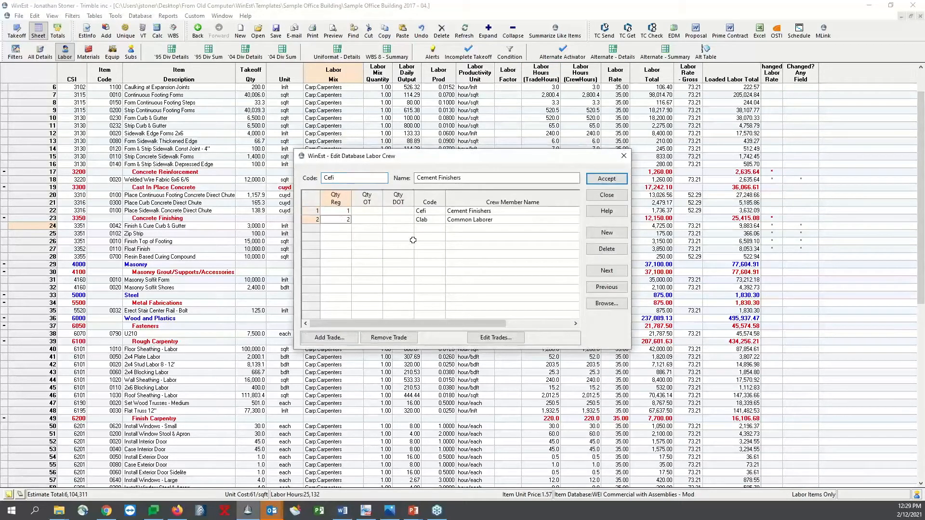
click(389, 337)
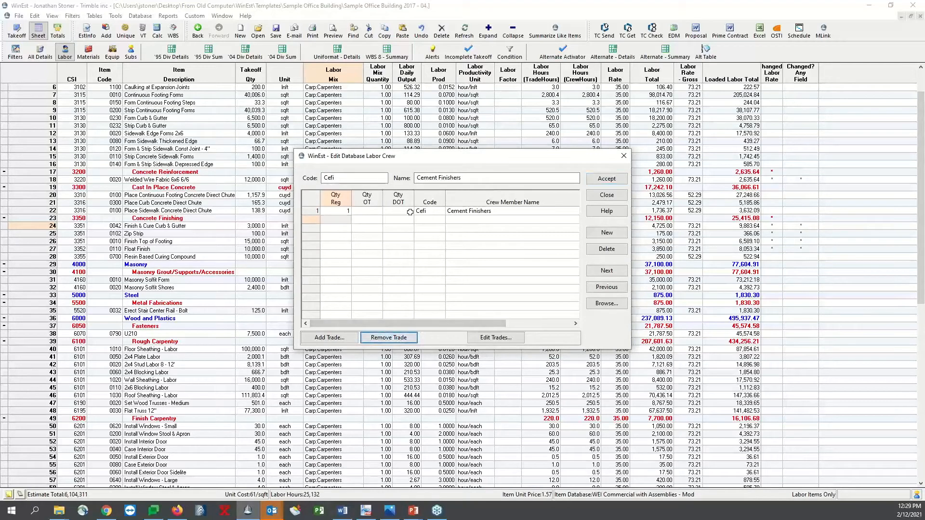
click(339, 210)
text(2)
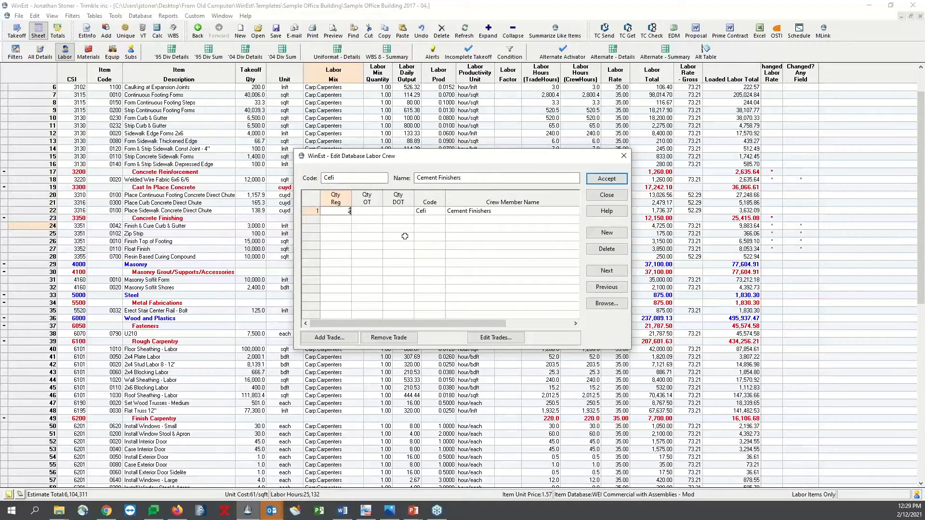
click(608, 178)
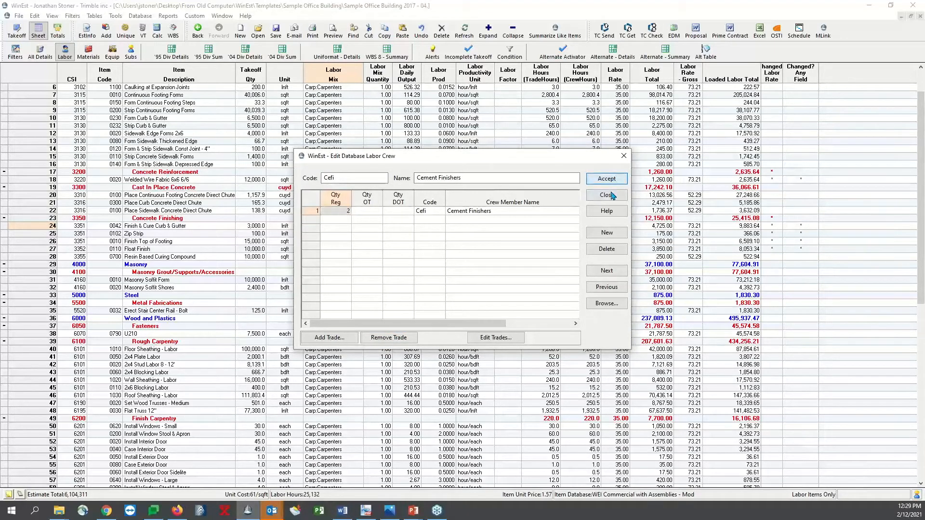
click(610, 193)
click(570, 165)
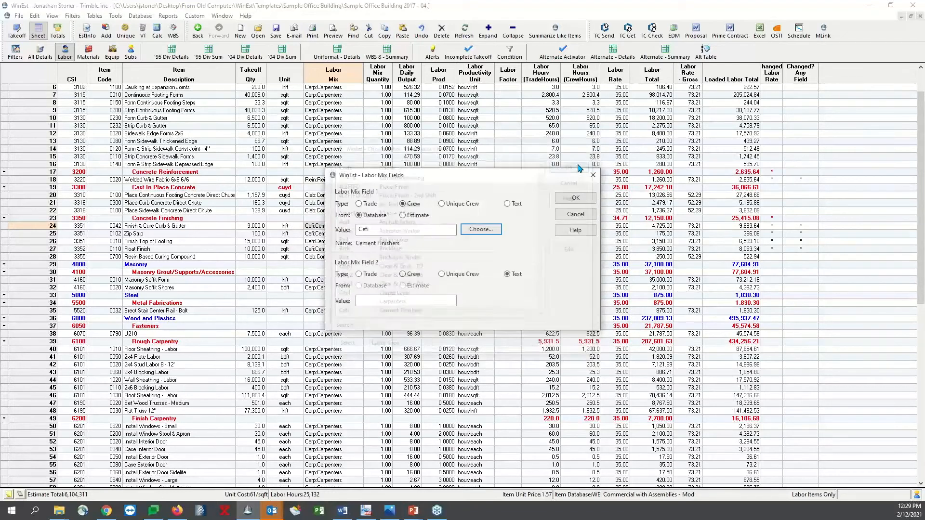
click(576, 200)
click(387, 248)
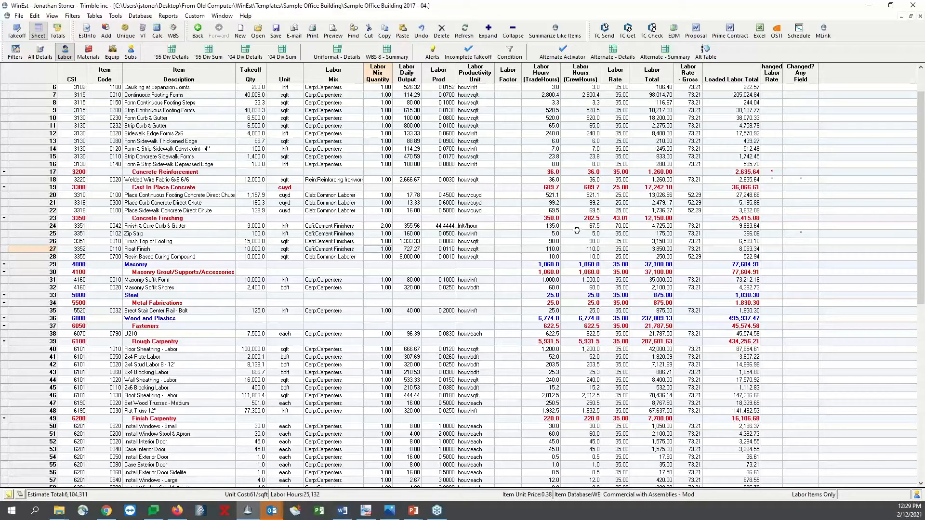
Set the crew hours of the Finish & Cure Curb & Gutter item to 8 and check its labor productivity
click(553, 226)
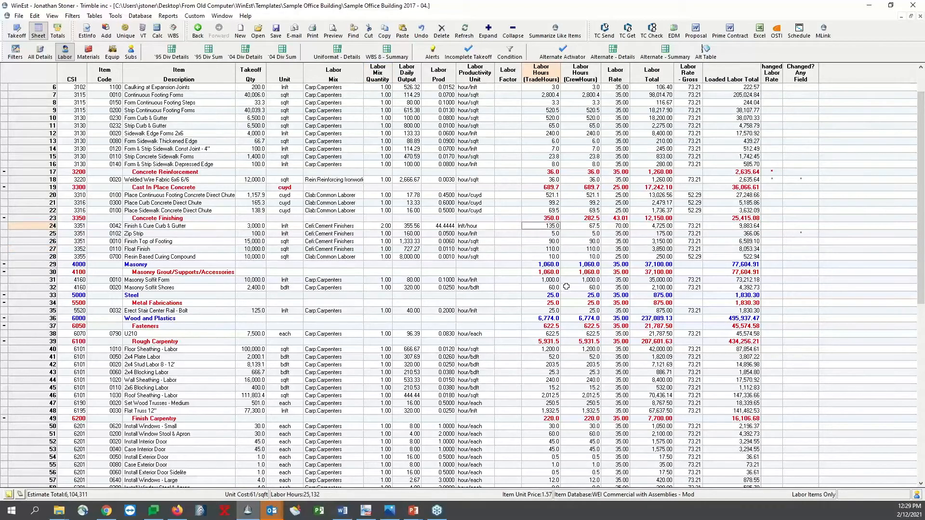
click(588, 225)
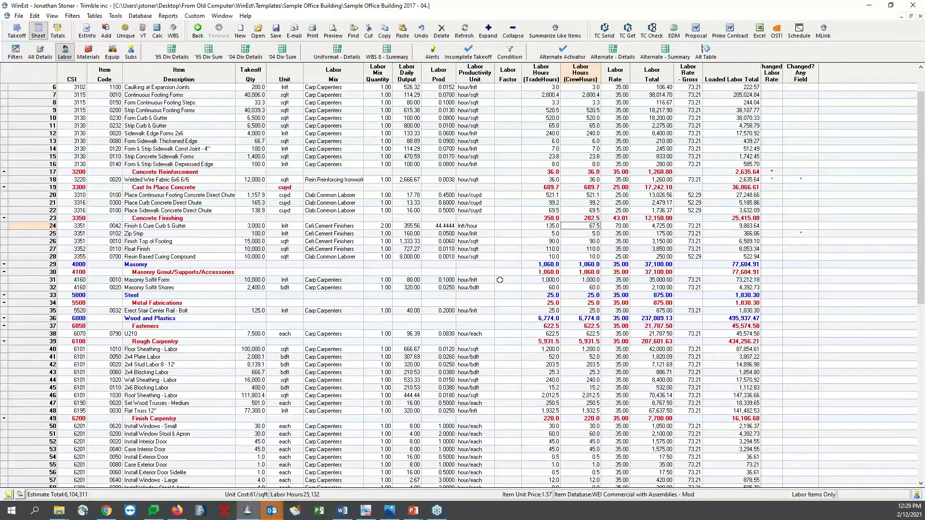
text(6)
click(595, 258)
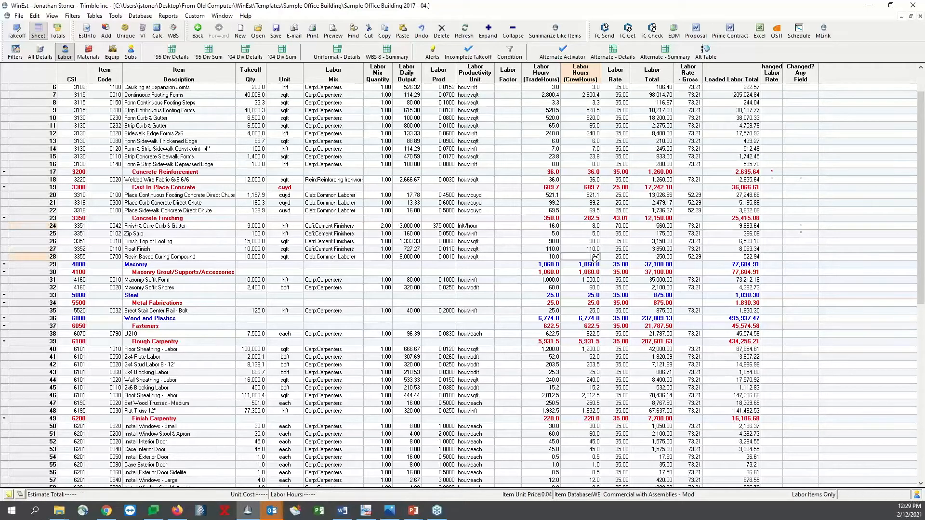
click(547, 264)
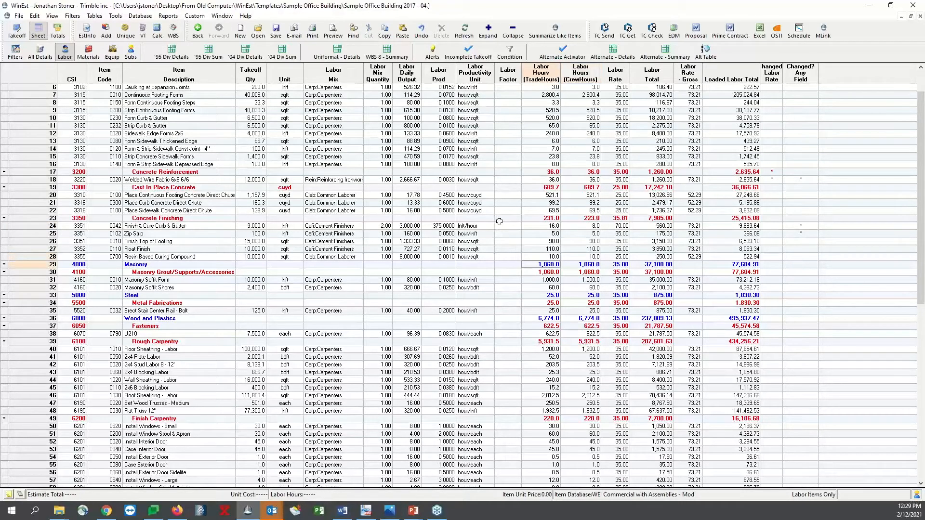
click(441, 226)
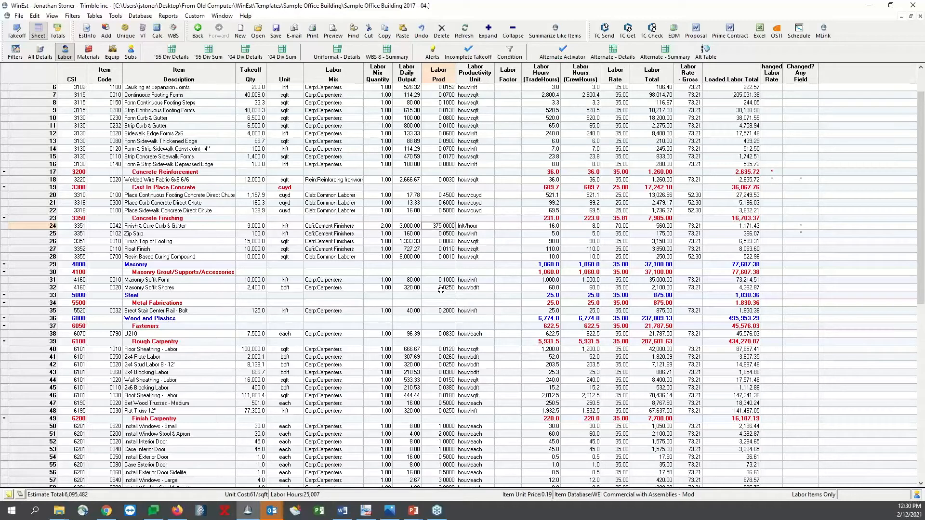
Set the labor productivity of the Finish & Cure Curb & Gutter item to 400 lnft/hour and check its crew hours
text(4)
key(Return)
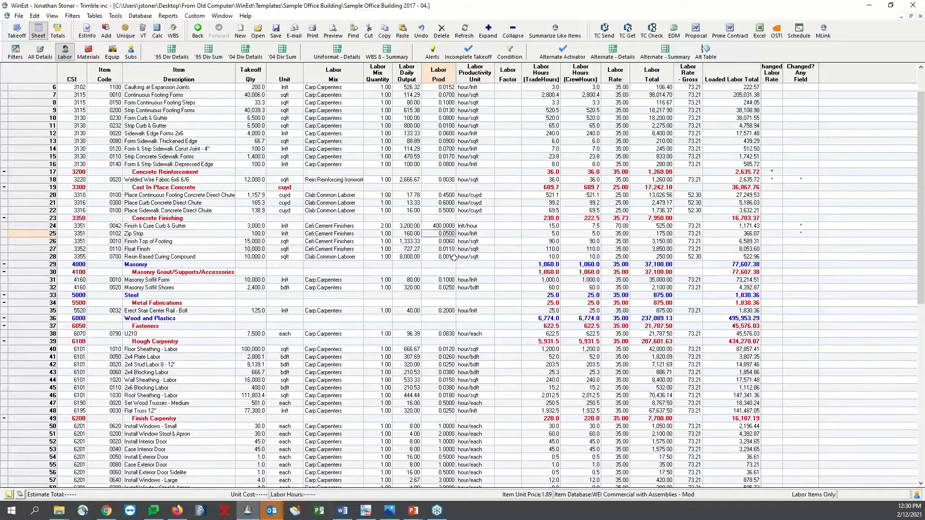
click(581, 225)
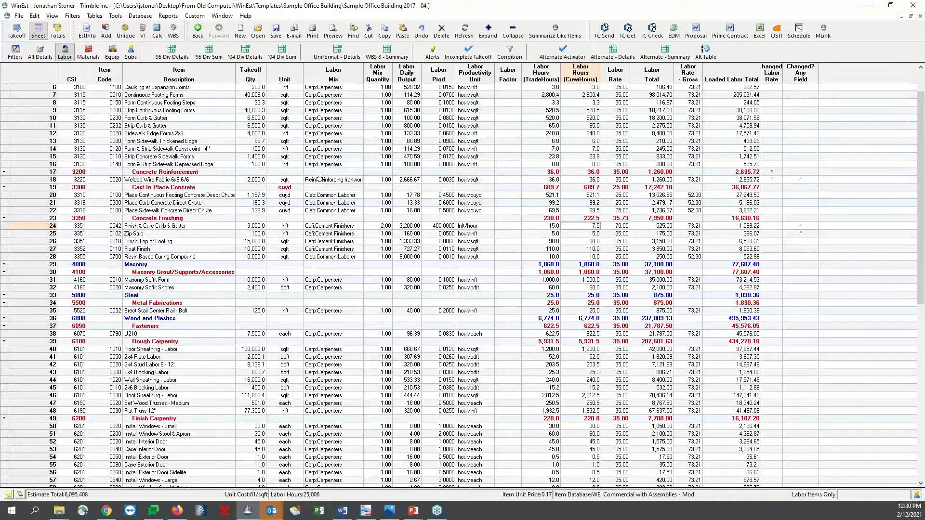
Show only the equipment items and review their equipment mixes and productivities
click(112, 52)
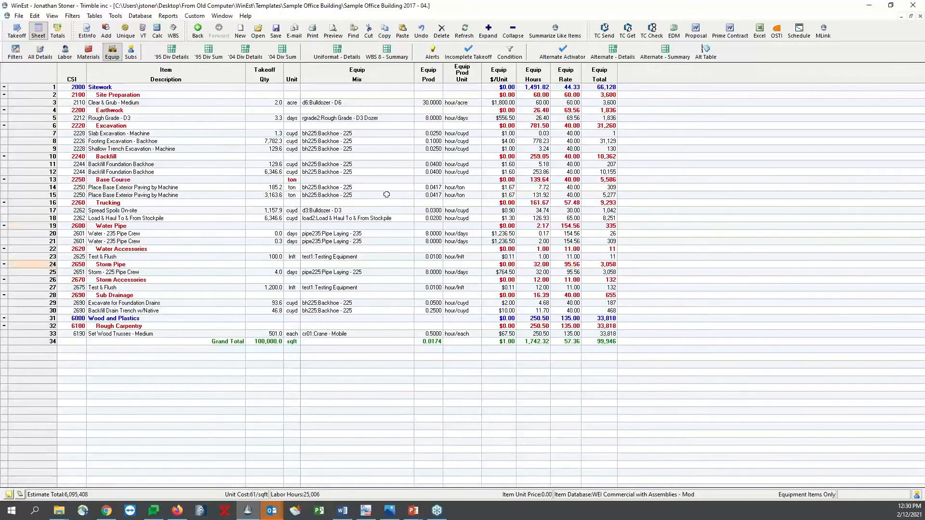
drag(337, 102, 333, 348)
drag(429, 102, 422, 348)
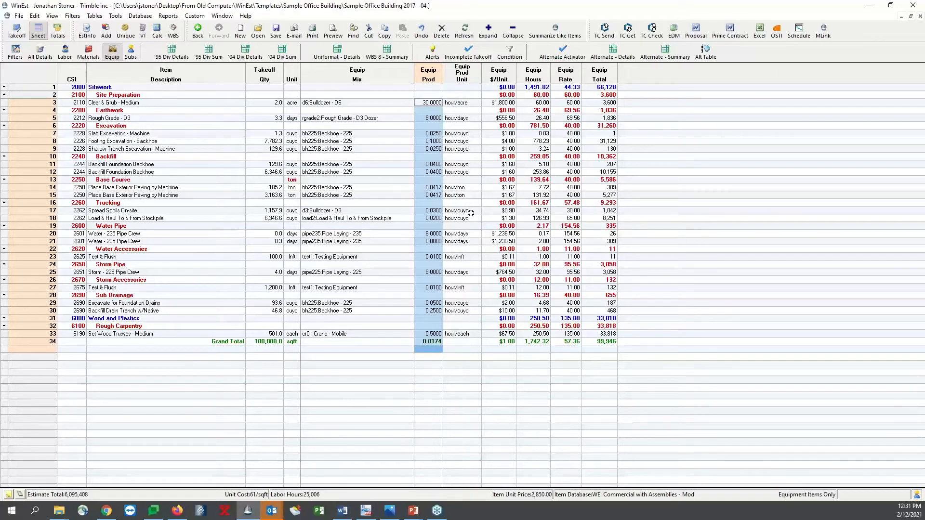
Change the equipment productivity unit of Clear & Grub - Medium to acre/hour and fill the quantity-per-hour format down through all equipment items
double_click(466, 102)
double_click(440, 187)
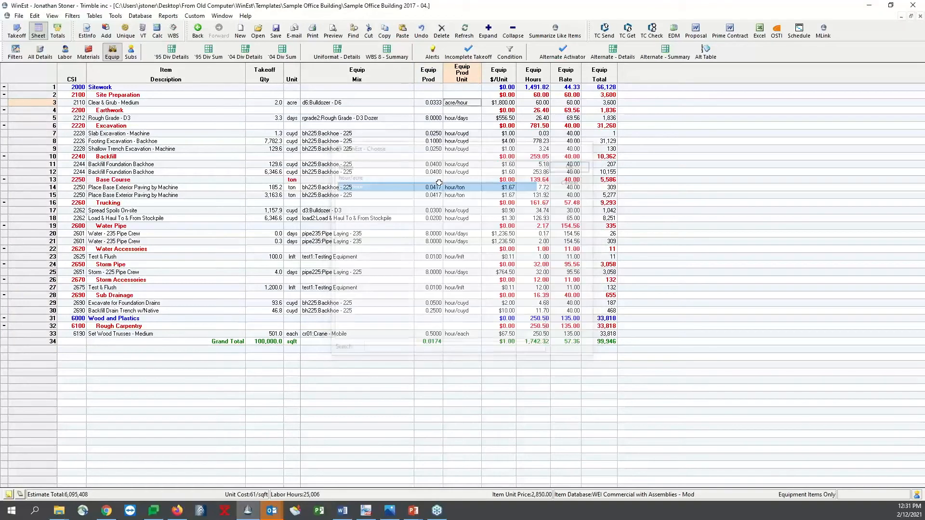
drag(473, 111, 464, 334)
key(ctrl+d)
click(465, 234)
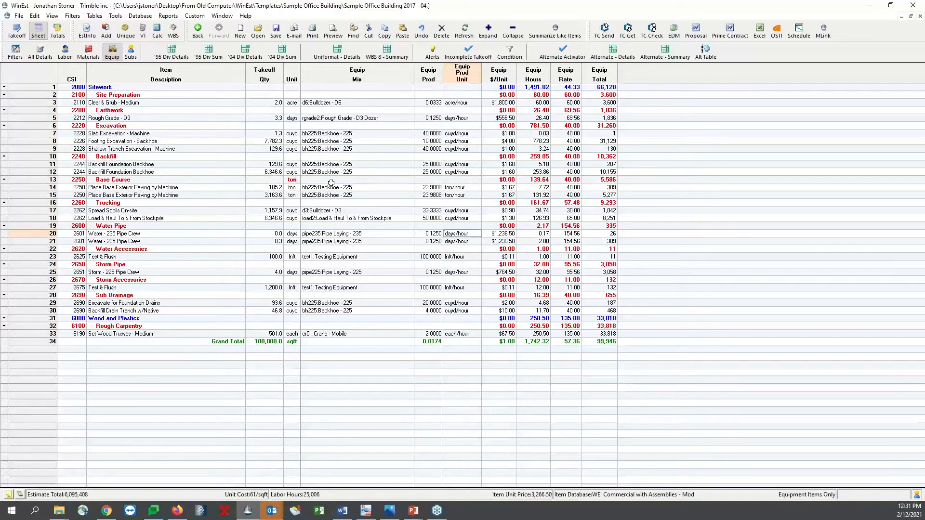
Set the equipment productivity of the 6,346.6 cuyd Backfill Foundation Backhoe item to 35 cuyd/hour
click(427, 173)
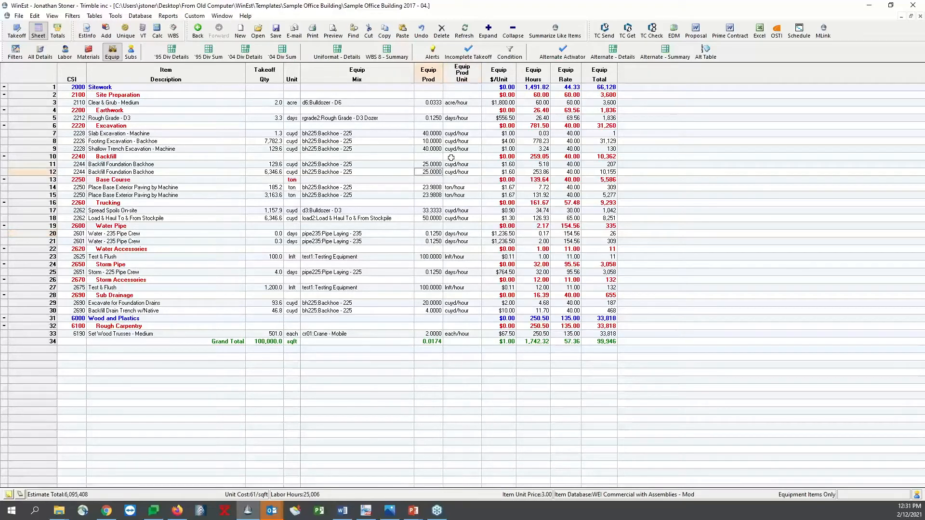
click(542, 172)
click(433, 172)
text(35)
key(Return)
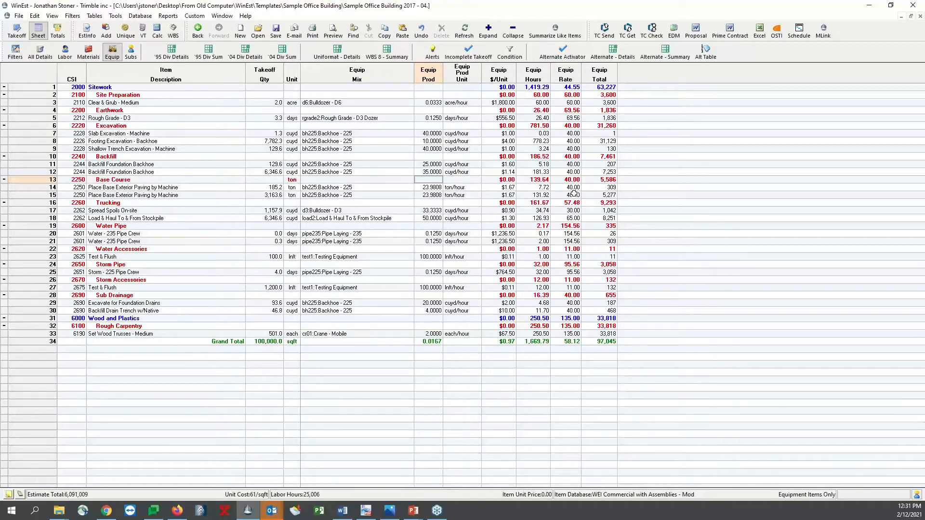
Set the equipment hours of the 6,346.6 cuyd Backfill Foundation Backhoe item to 150 and check its equipment productivity
click(535, 172)
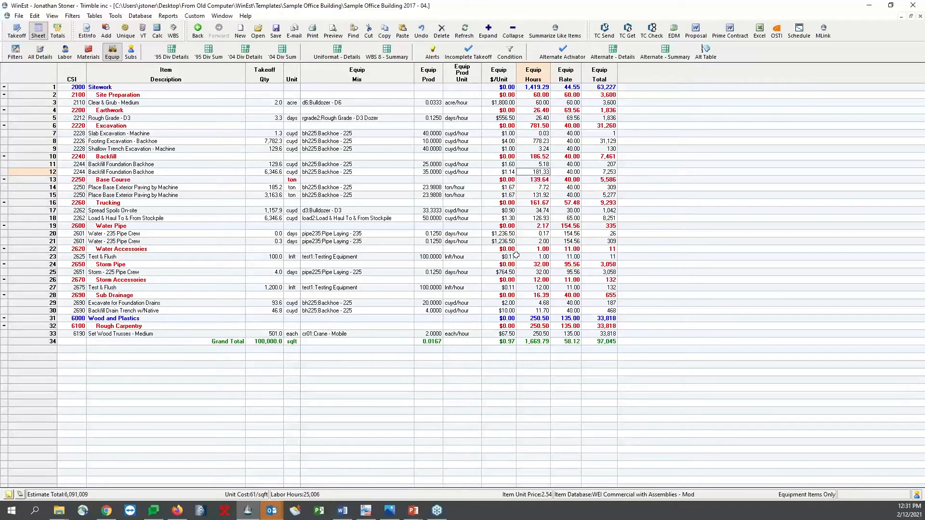
text(150)
key(Return)
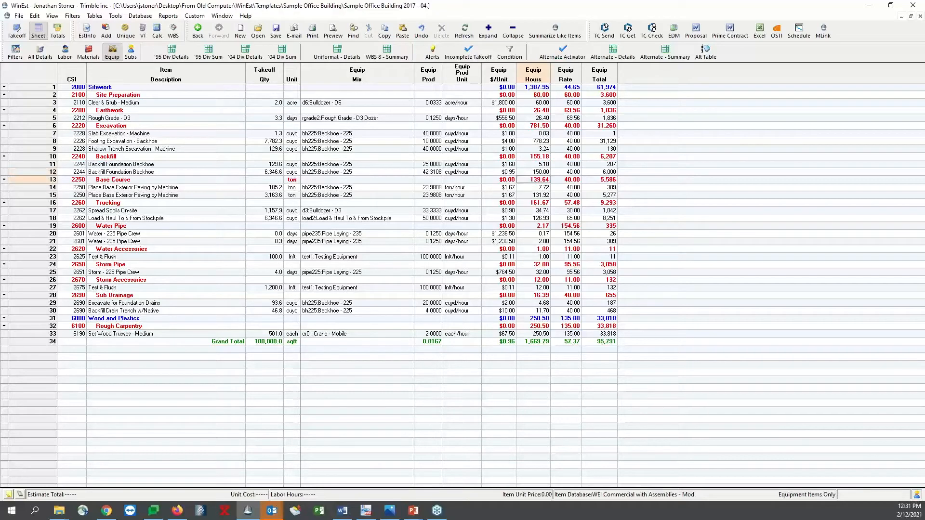
click(438, 171)
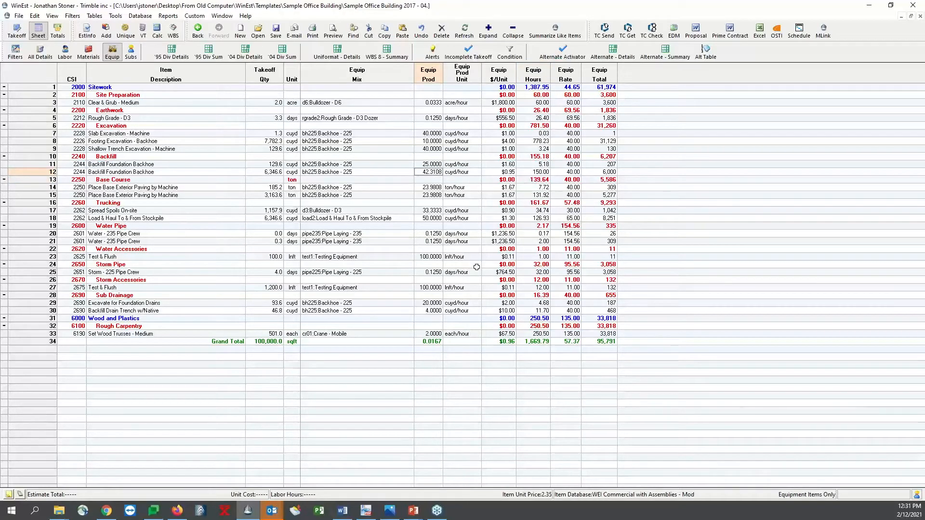
click(417, 249)
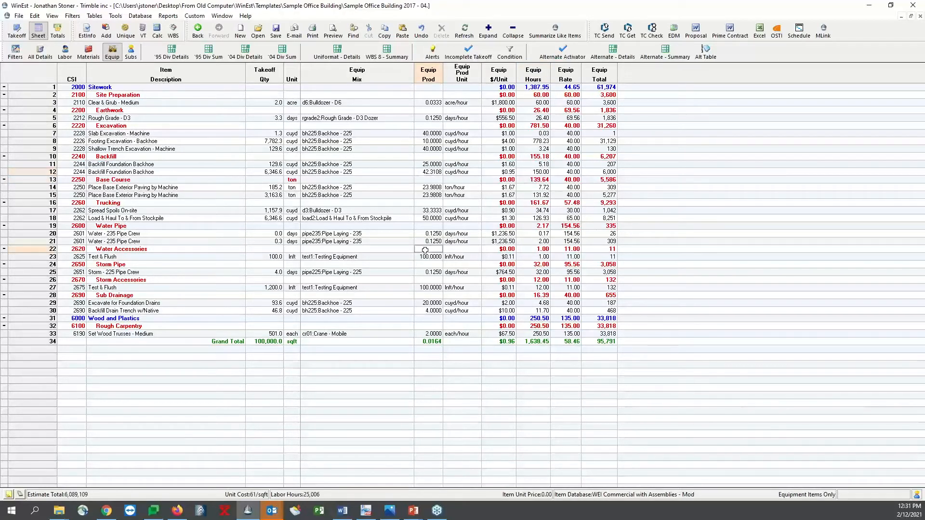
Show only the material items, collapse General Conditions, and examine the material prices of the Site Concrete Crushed Rock - 1/4" items
click(88, 51)
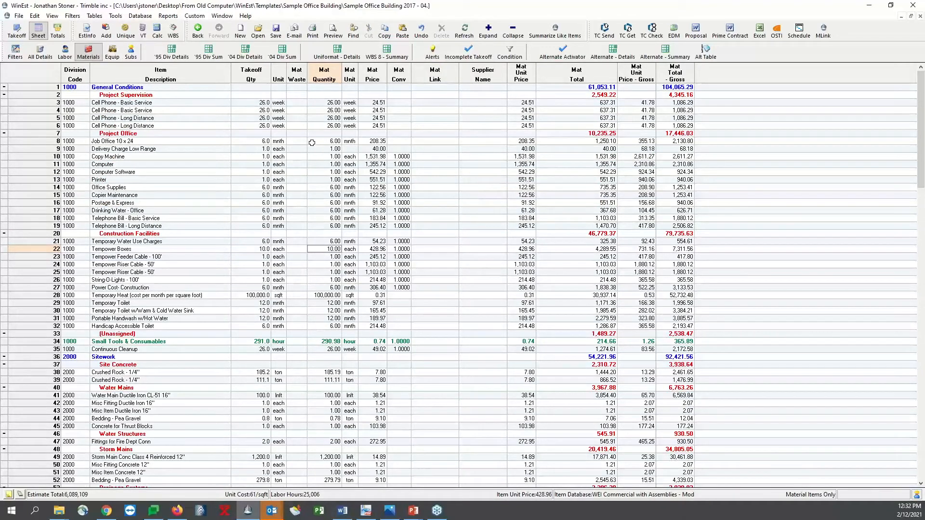
click(4, 87)
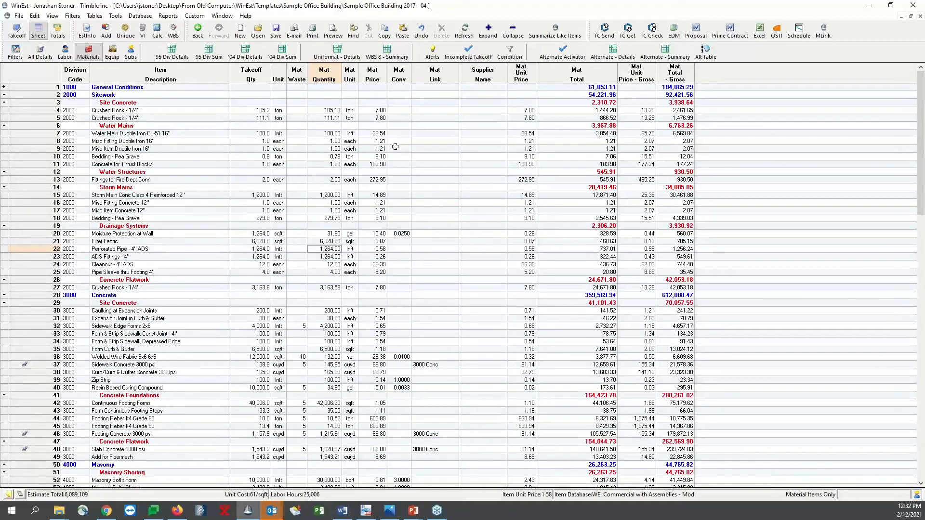
click(160, 111)
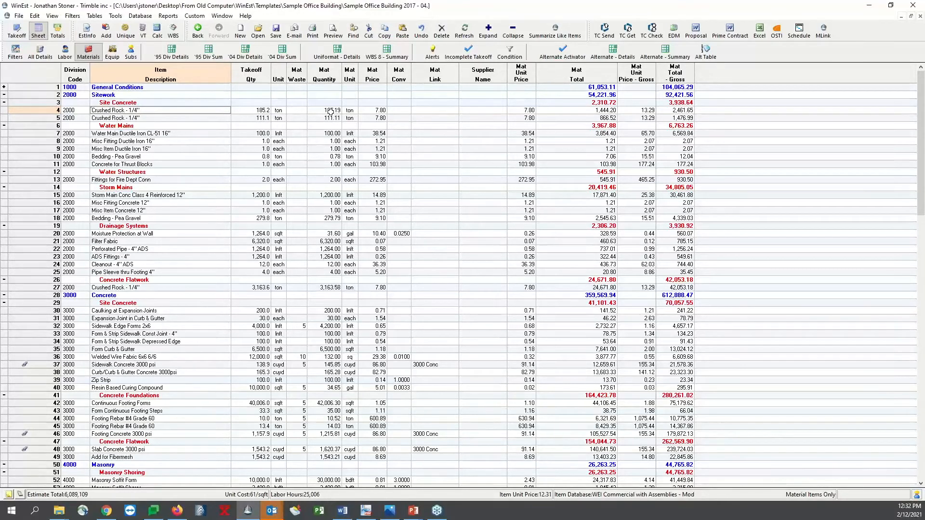
click(372, 119)
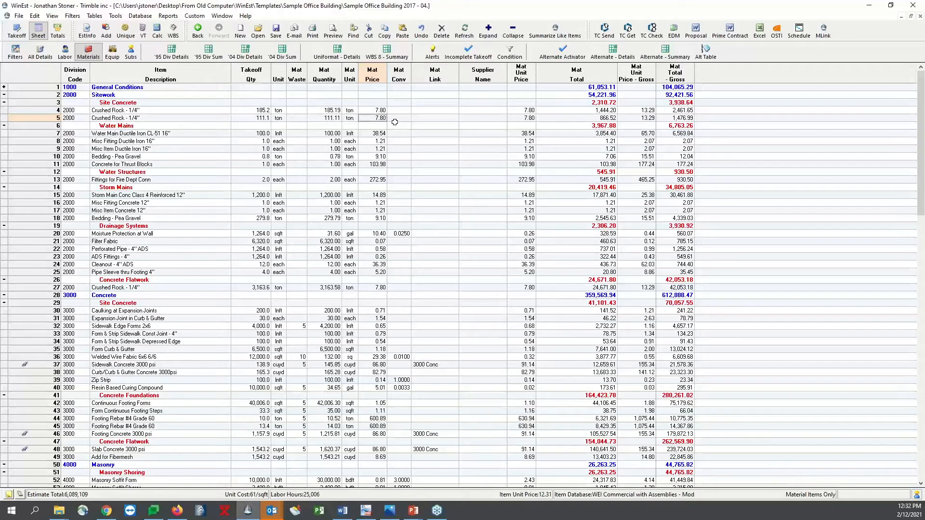
key(Up)
key(Down)
click(374, 111)
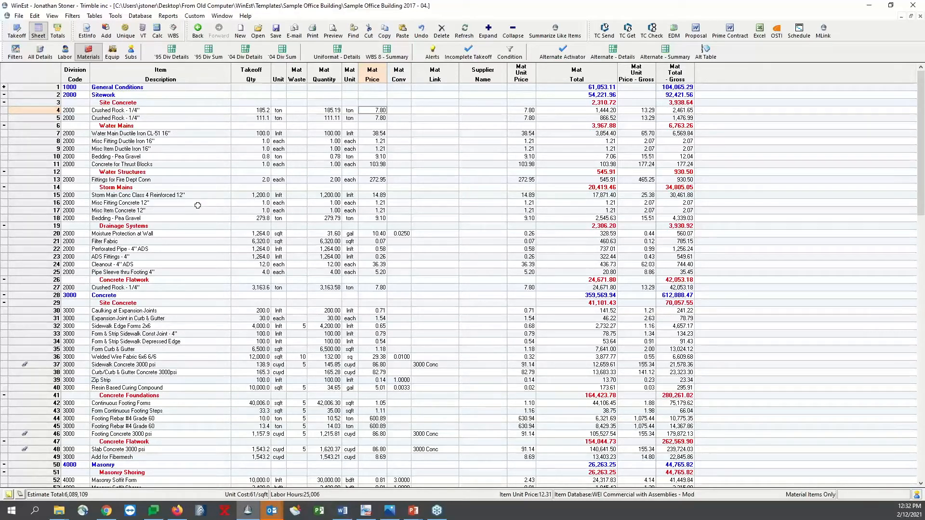
Search the sheet for "crushed rock" and set the material price of the 185.2 ton Crushed Rock item under Site Concrete to 8
click(184, 177)
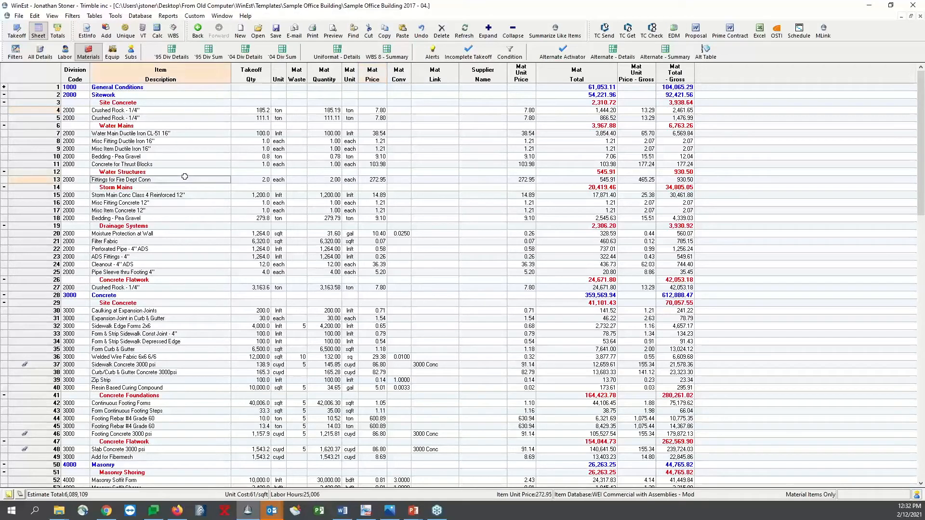
key(ctrl+f)
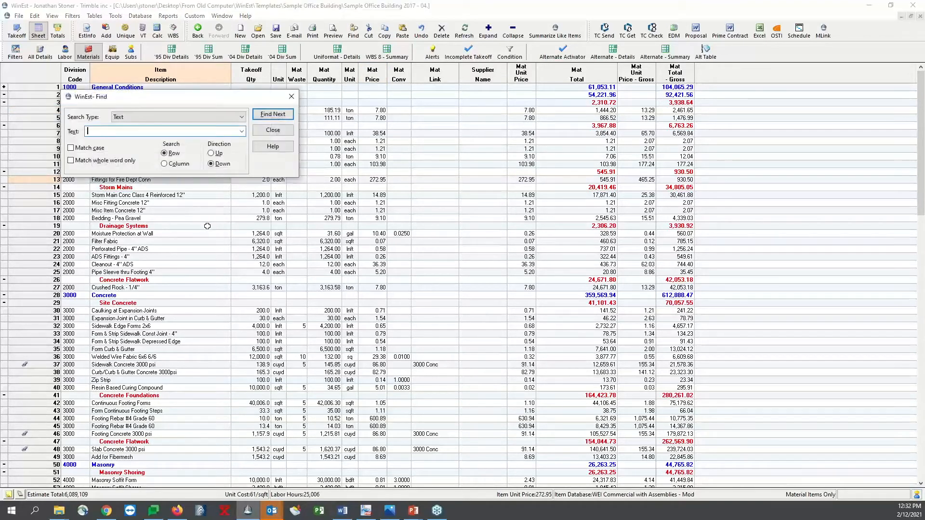
drag(192, 98, 490, 172)
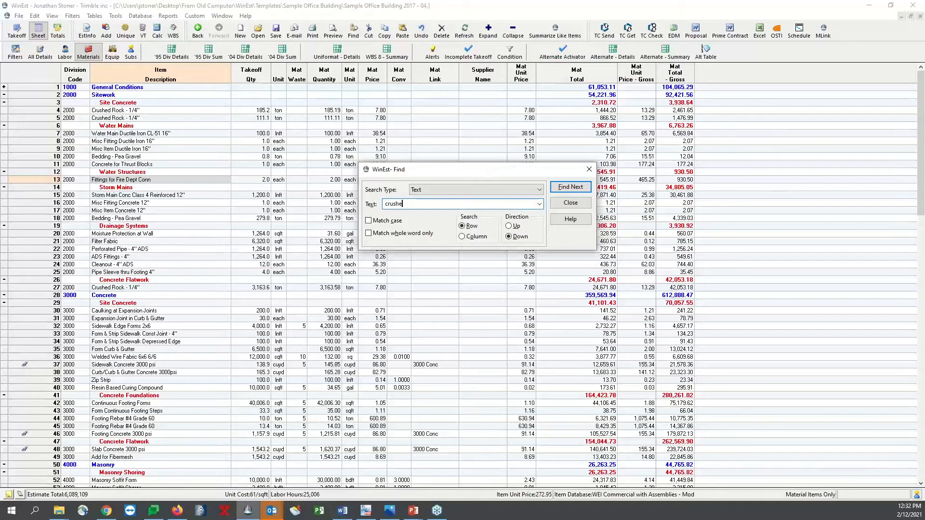
text(crushed rock)
key(Return)
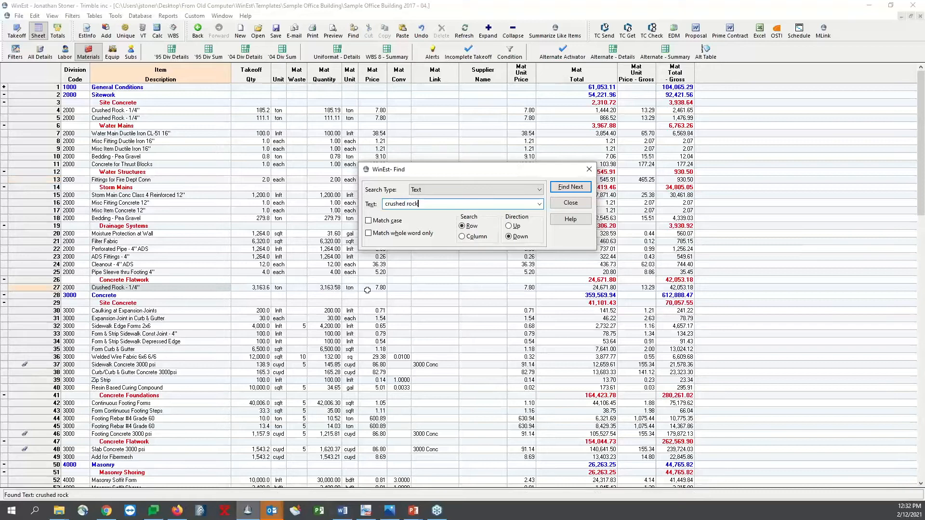
click(573, 187)
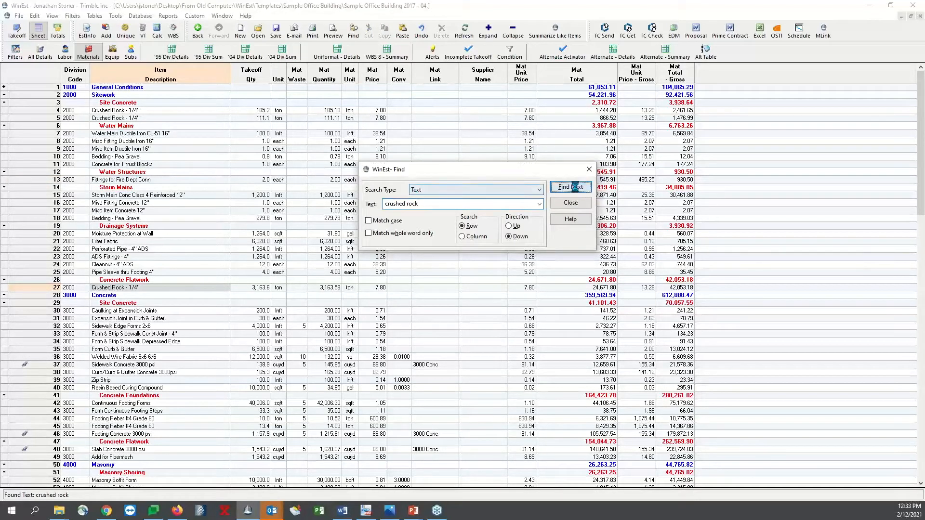
click(501, 289)
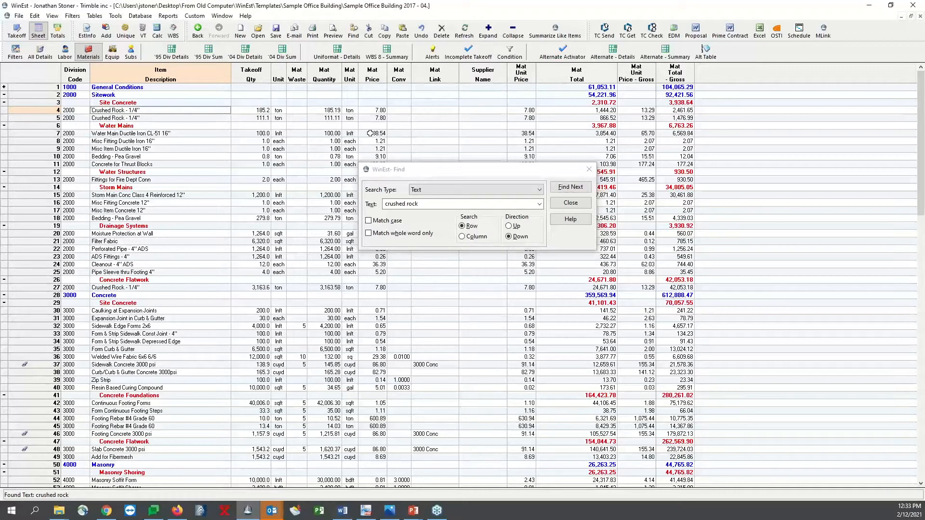
click(374, 111)
text(8)
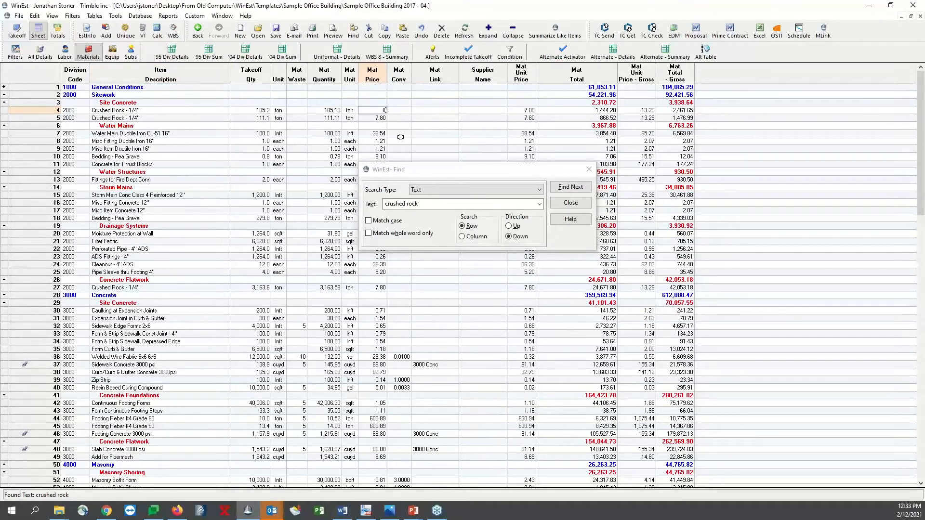
key(Return)
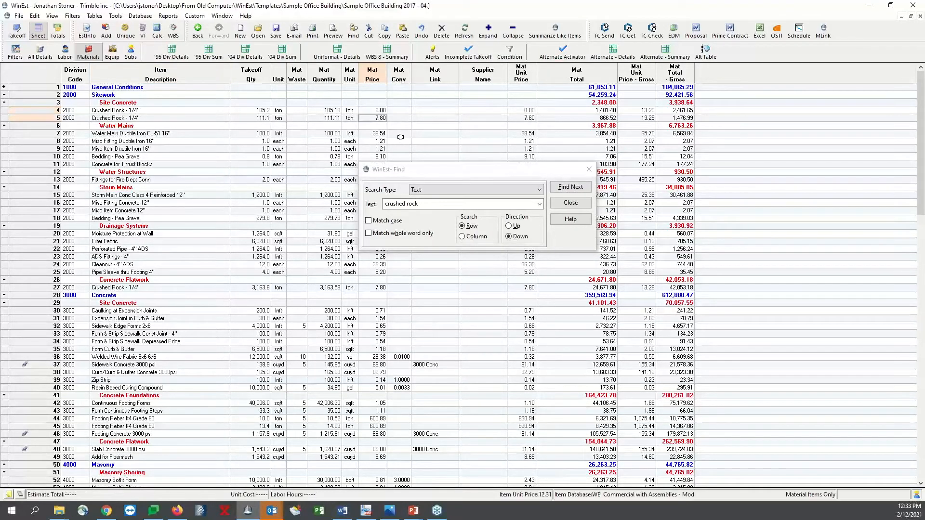
Find the next crushed rock match, set the material price of the Concrete Flatwork Crushed Rock item to 8, and end the search
click(579, 190)
click(384, 289)
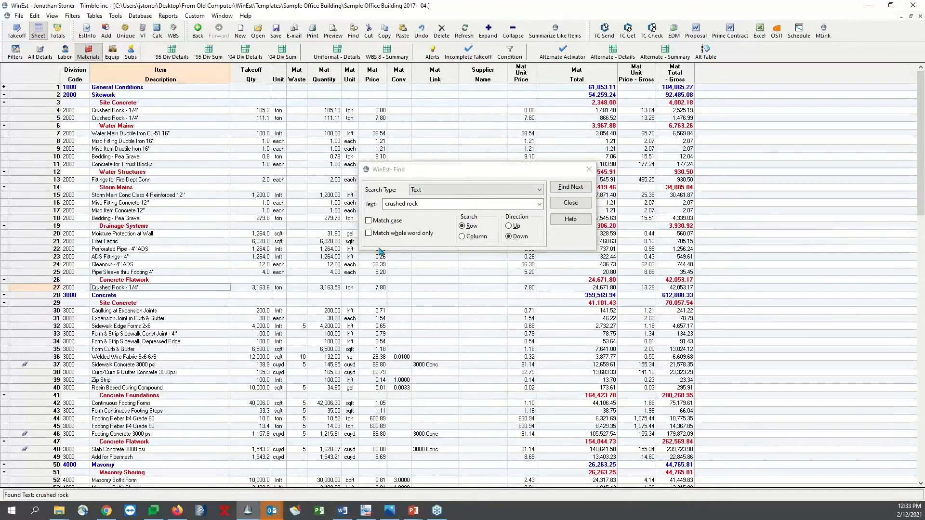
click(378, 288)
text(8)
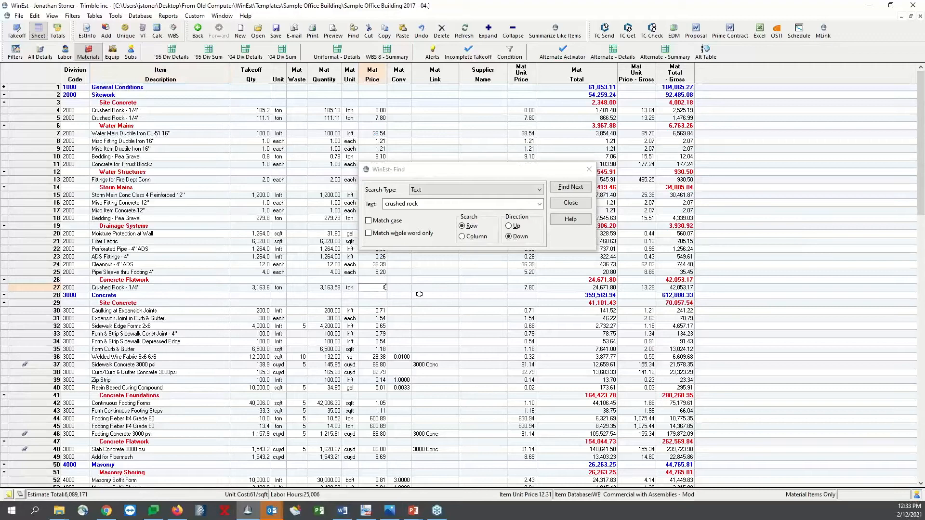
click(571, 203)
click(435, 310)
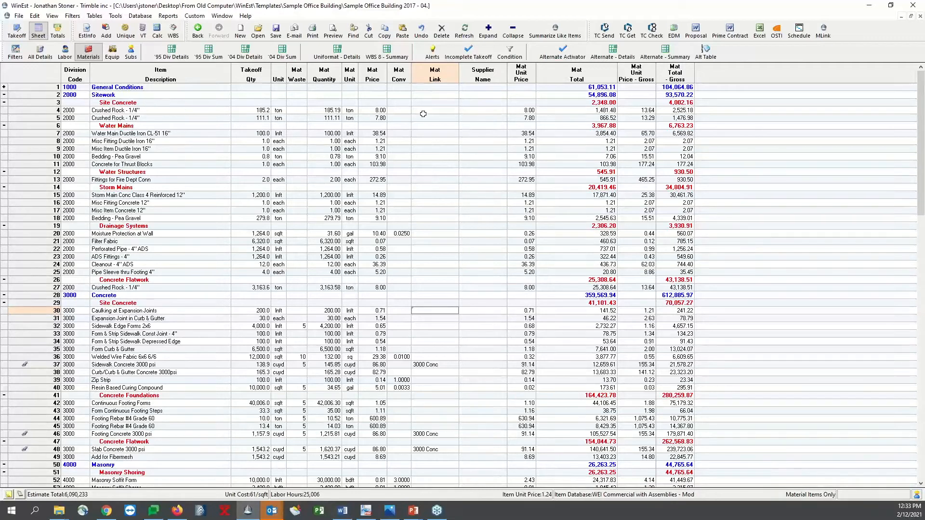
Open the estimate's Material Price Link table for editing from the material link of the 185.2 ton Crushed Rock item
click(433, 75)
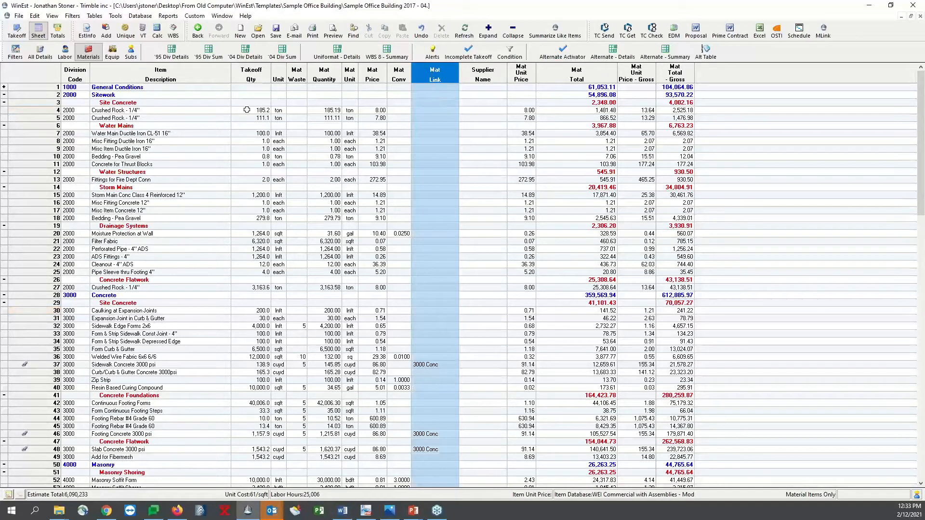
click(181, 112)
click(51, 111)
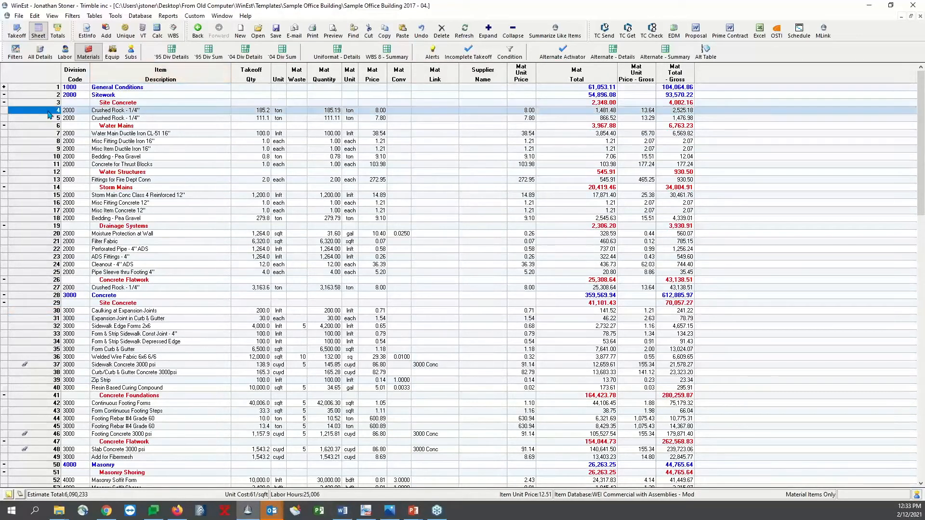
click(427, 111)
click(438, 111)
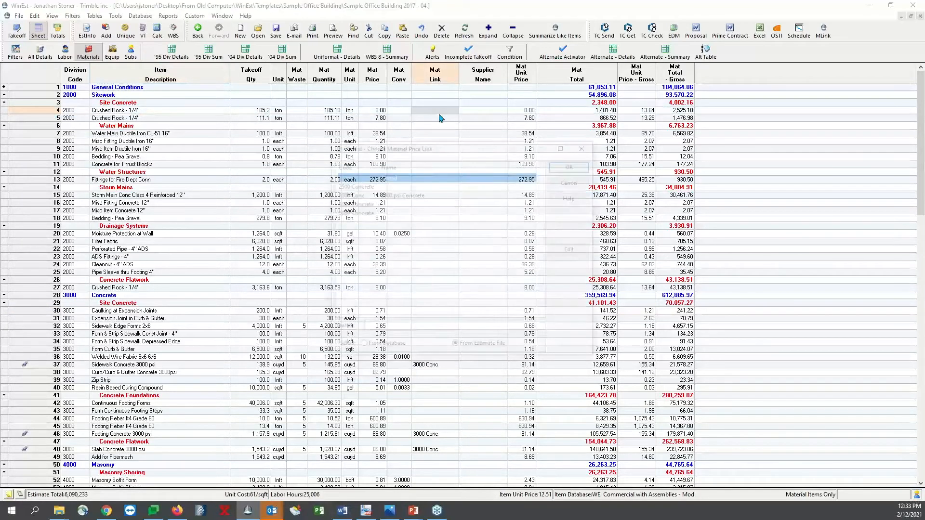
click(582, 250)
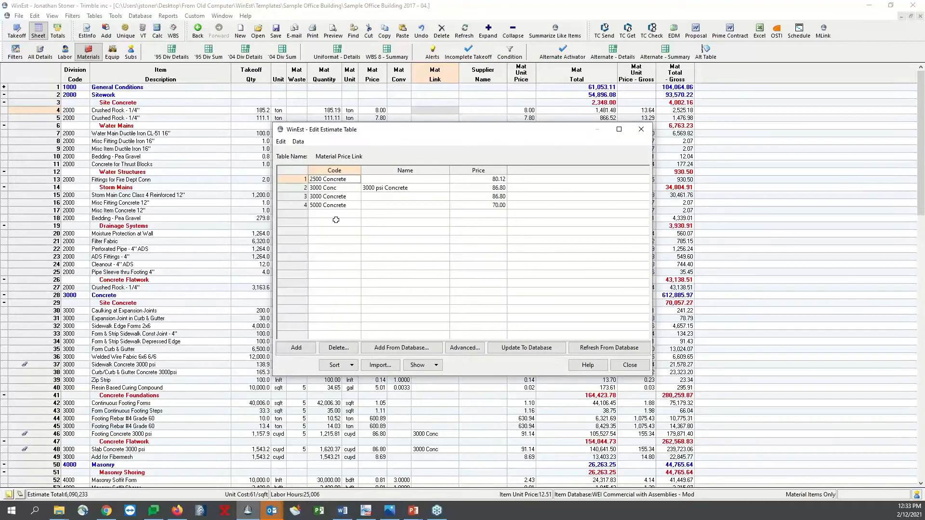
Add a new entry with the code 1/4" Stone to the Material Price Link table
click(308, 347)
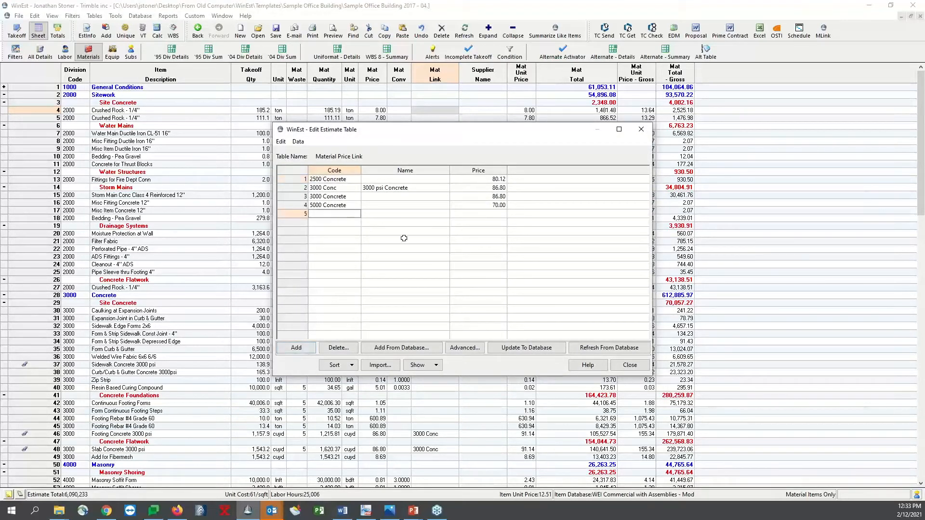
text(C)
key(BackSpace)
key(BackSpace)
key(BackSpace)
key(BackSpace)
key(BackSpace)
key(BackSpace)
key(BackSpace)
text(1/4" Stoe)
key(BackSpace)
text(ne)
key(Tab)
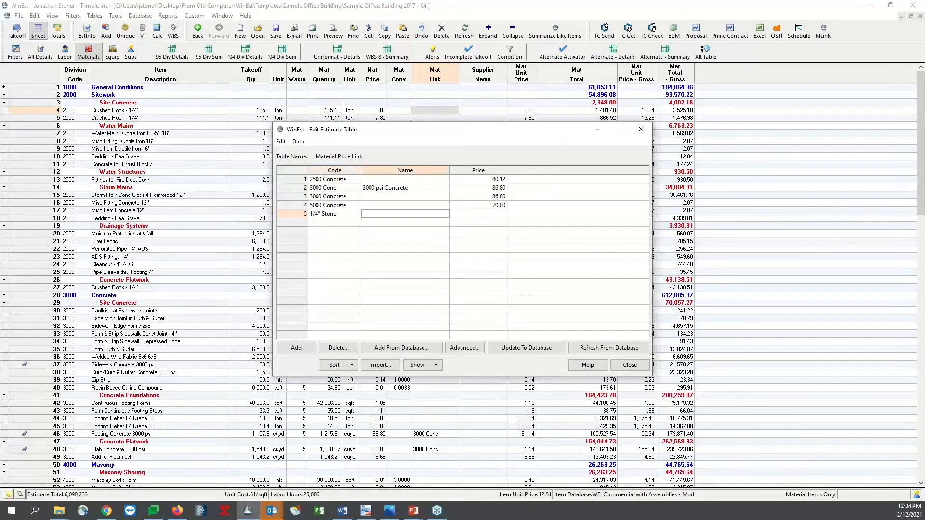
Name the 1/4" Stone link Crushed Rock 1/4", set its price to 9, and close the table
text(Crushed Rock 1/4")
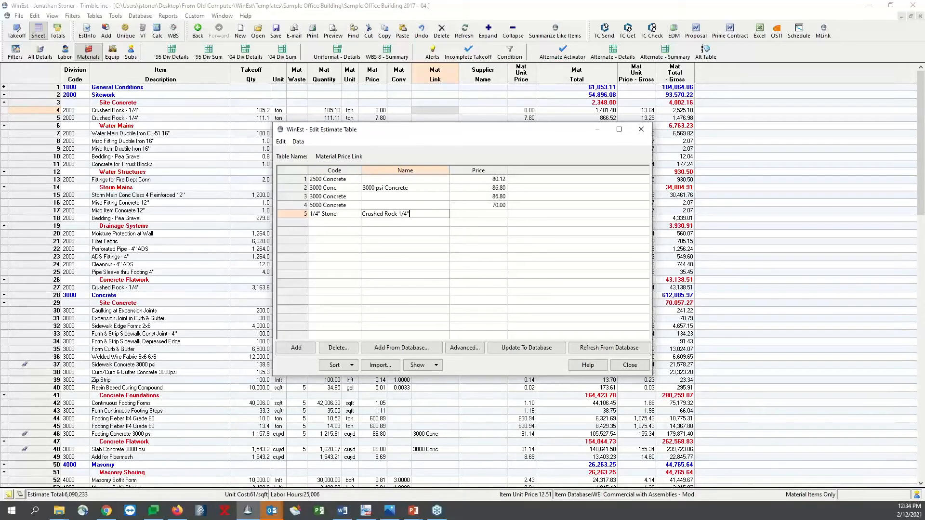
click(494, 215)
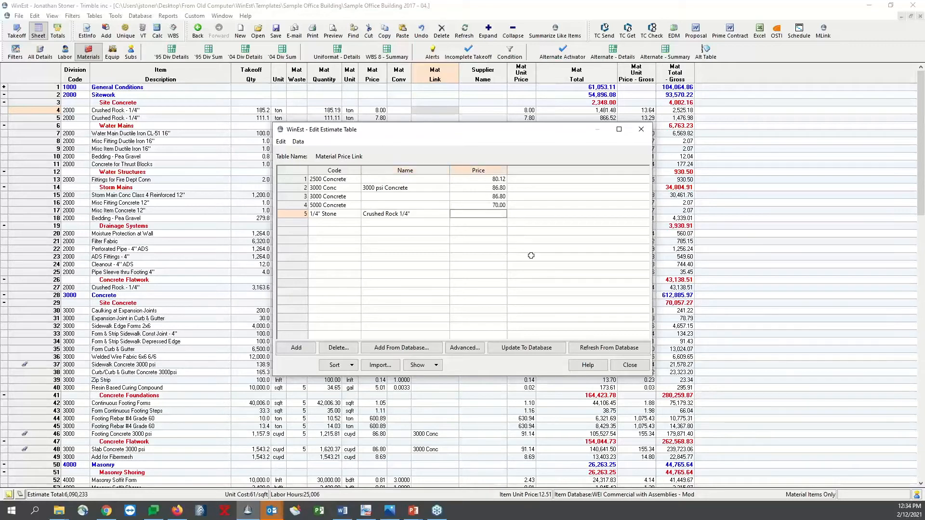
text(9)
click(630, 364)
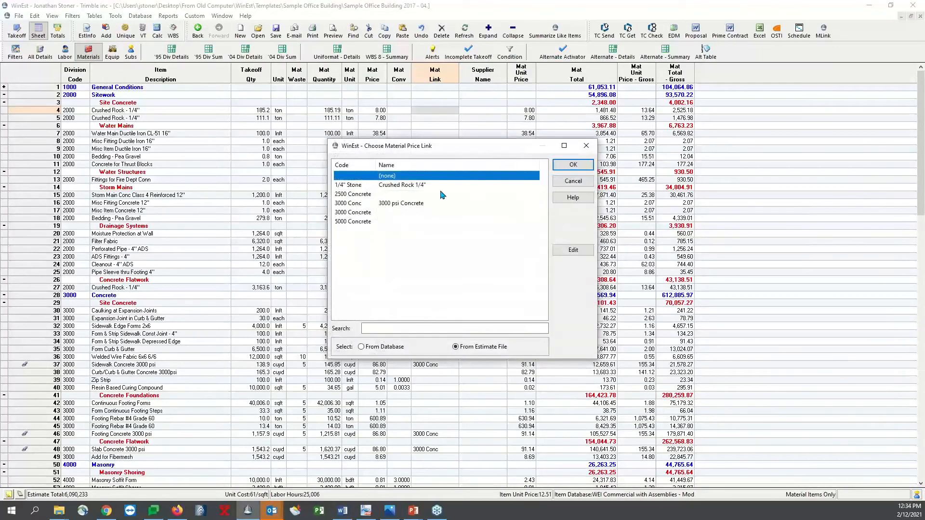
Assign the 1/4" Stone price link to the 185.2 ton Crushed Rock item and copy it to the 111.1 ton and Concrete Flatwork Crushed Rock items
double_click(419, 186)
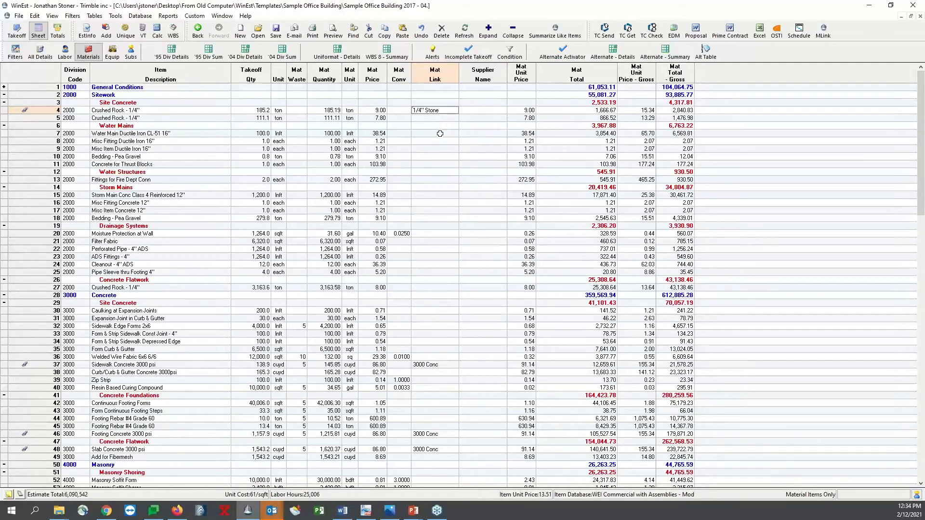
click(432, 120)
text(1/4" Stone)
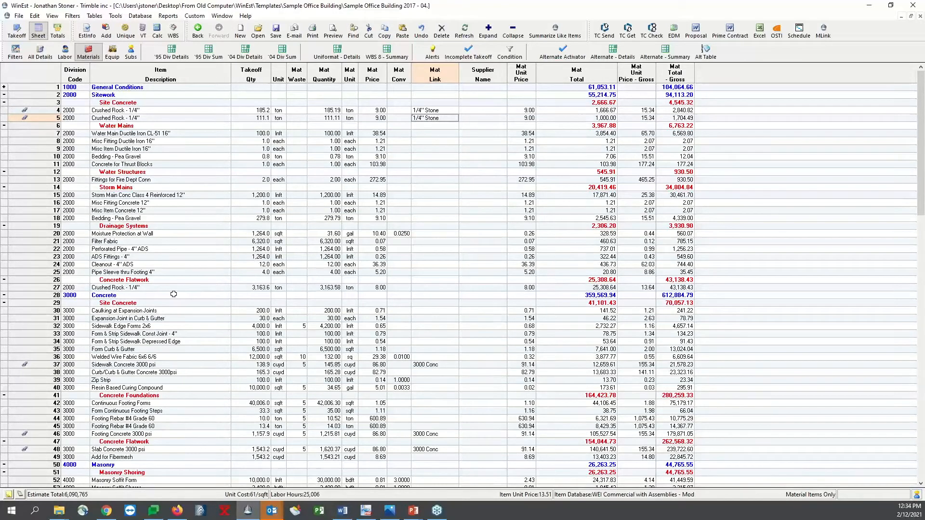
click(427, 288)
text(1/4" Stone)
click(390, 288)
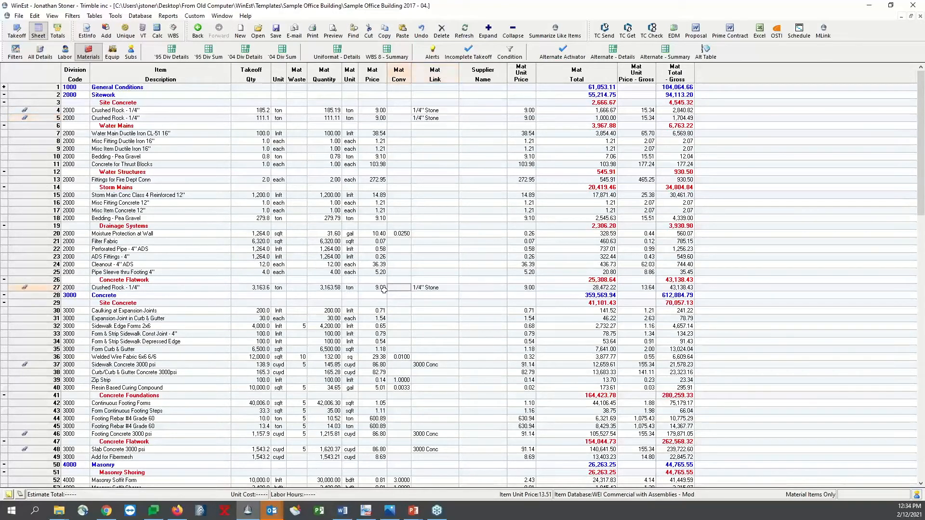
click(380, 111)
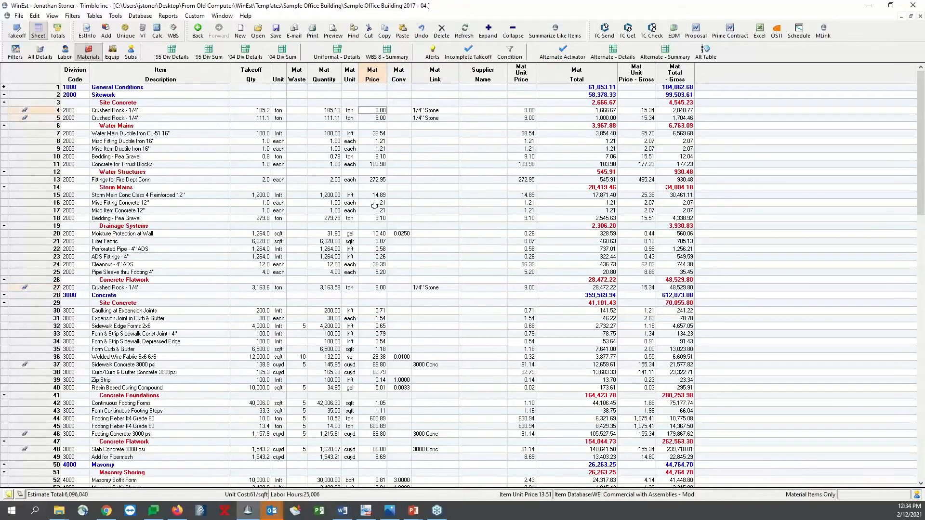
Set the 1/4" Stone link's price to 10.50 in the Material Price Link table and check the linked Crushed Rock items' material prices
click(427, 194)
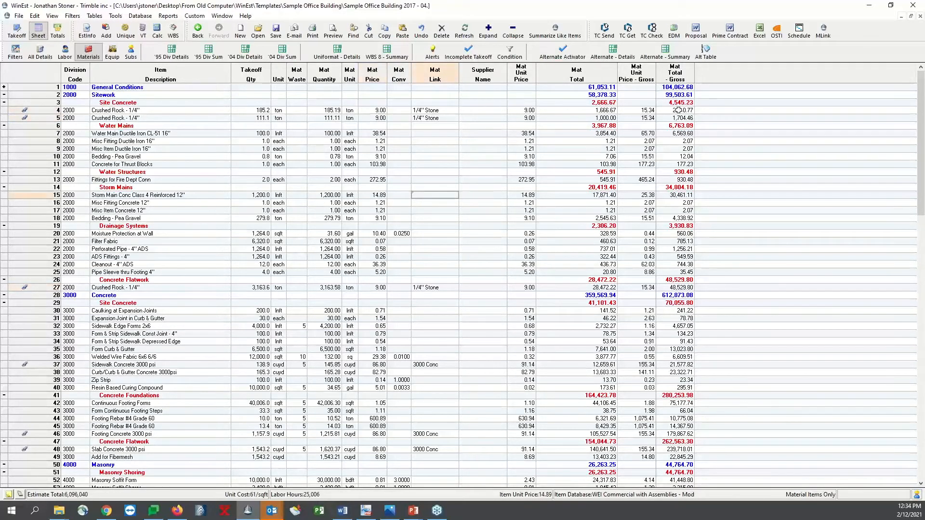
click(823, 35)
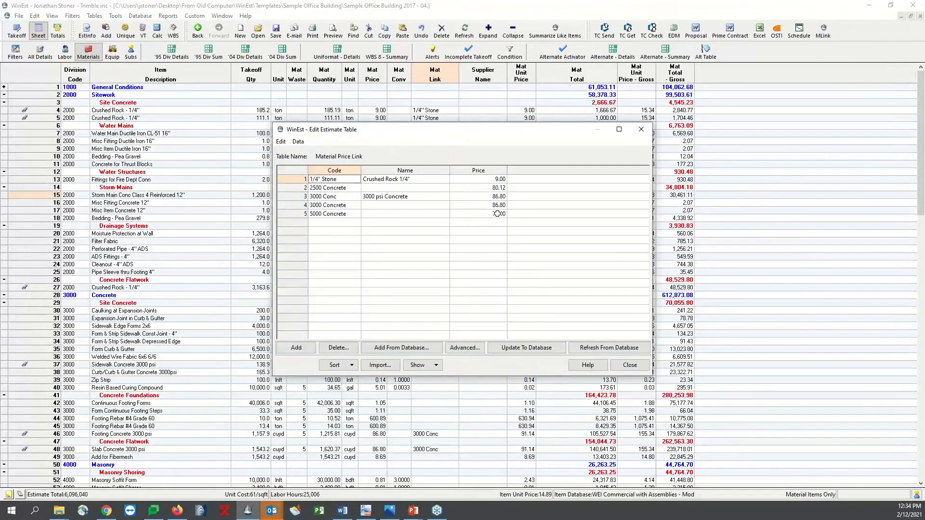
click(496, 183)
text(10.5)
key(Return)
click(629, 365)
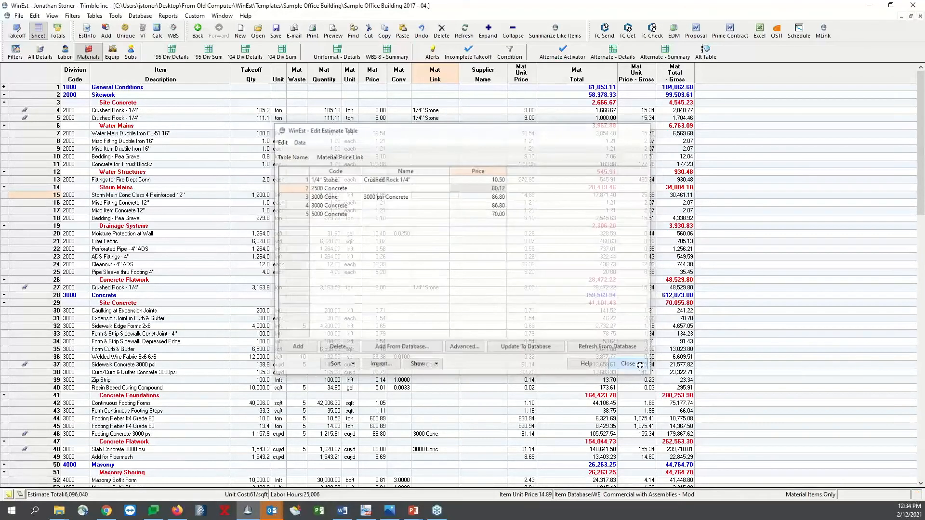
click(375, 117)
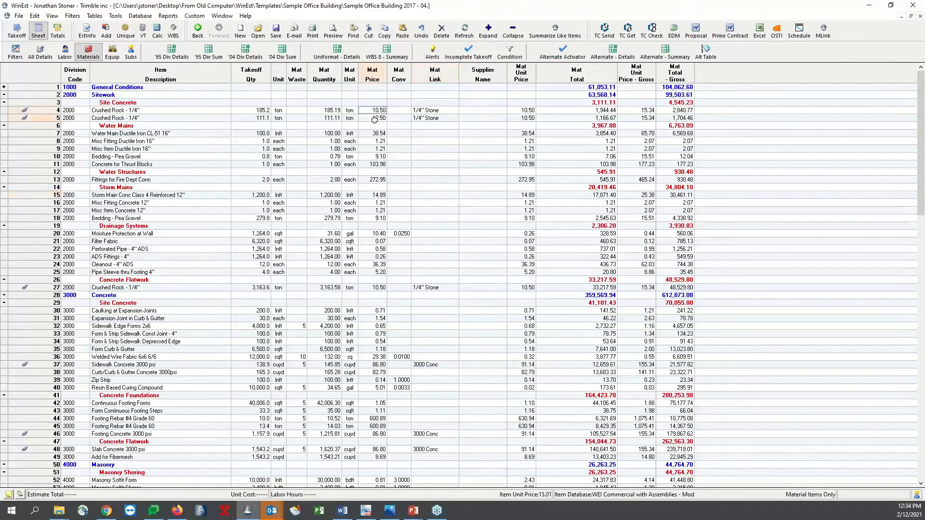
click(374, 287)
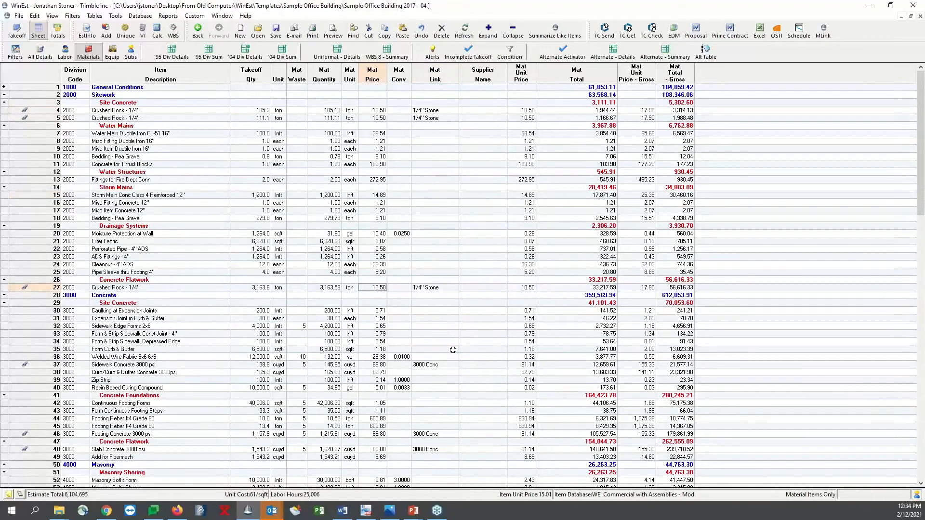
click(442, 334)
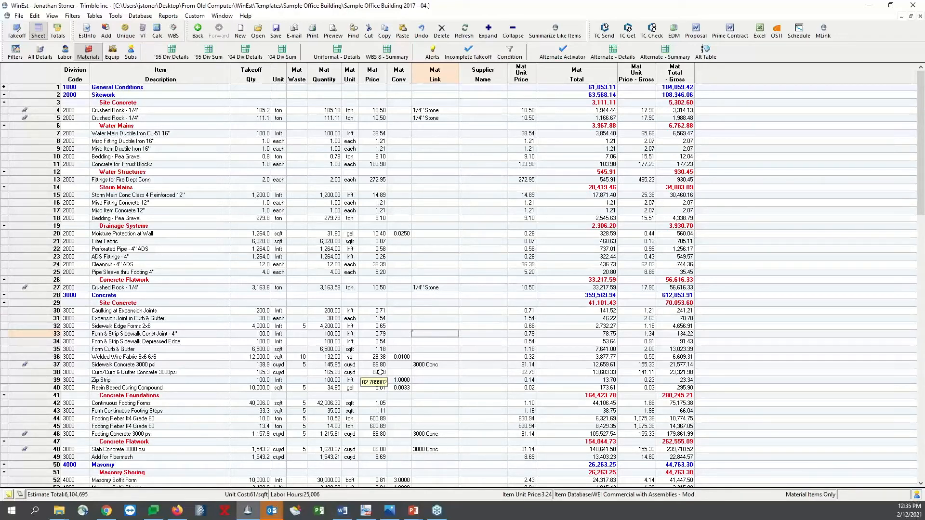
Switch the sheet to the subcontractor items view and examine the Crushed Rock items' sub unit prices
click(260, 203)
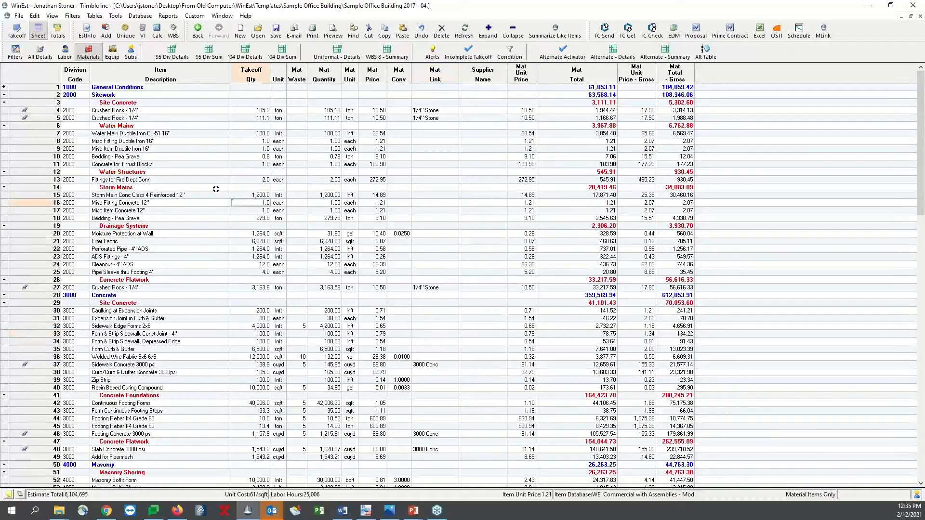
click(130, 52)
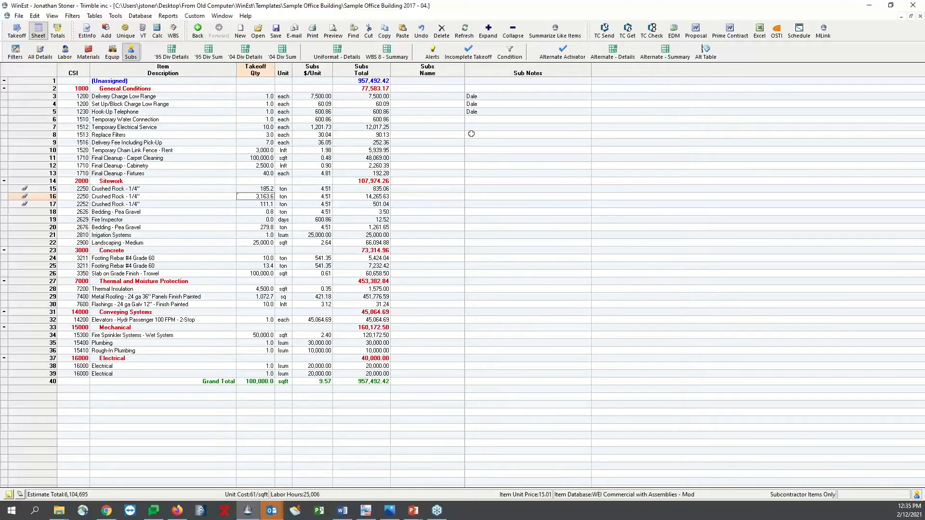
click(529, 149)
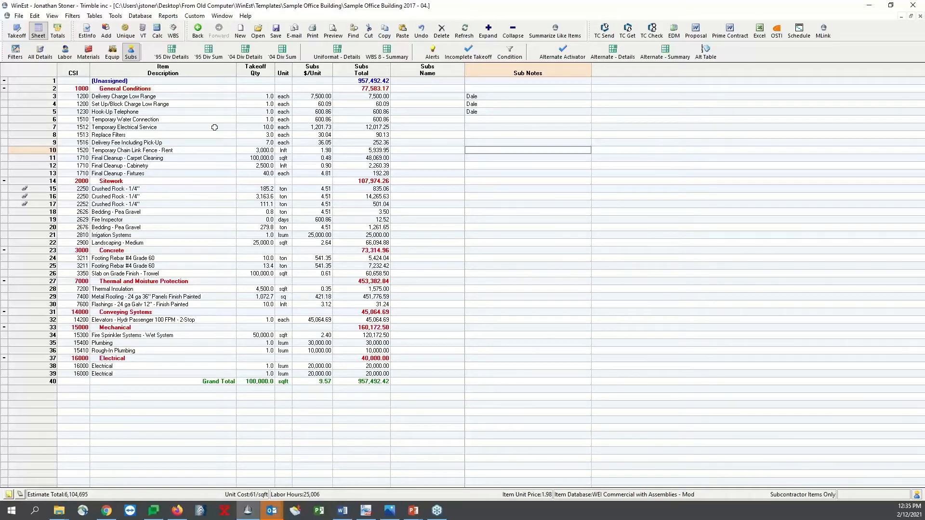
drag(44, 188, 41, 208)
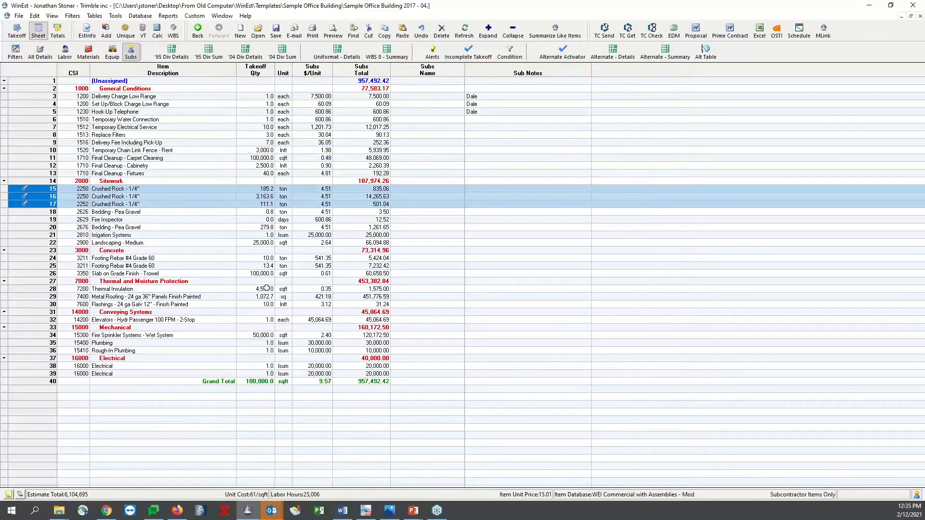
click(322, 189)
click(320, 197)
click(319, 204)
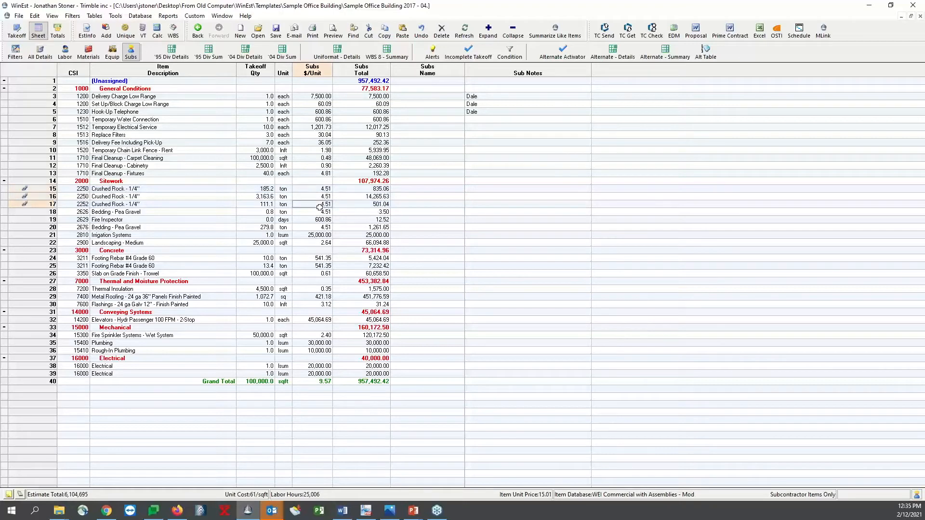
Create a subcontractor bid list for the 185.2 ton Crushed Rock item with the selection mode AutoSelect By Total
double_click(418, 189)
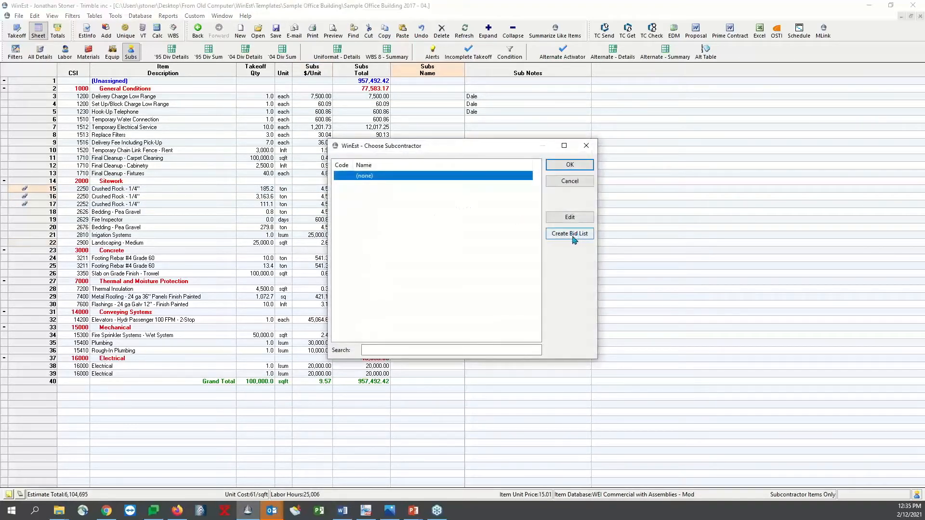
click(576, 238)
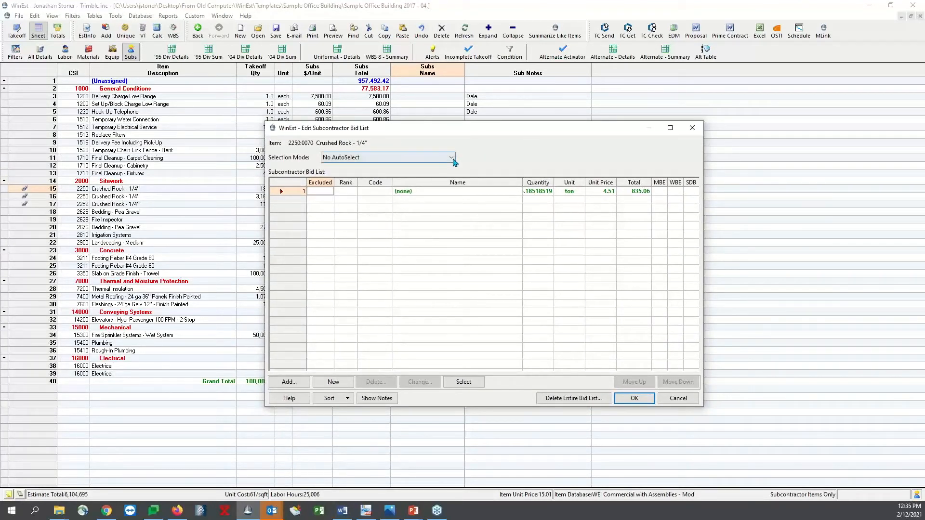
click(436, 158)
click(431, 174)
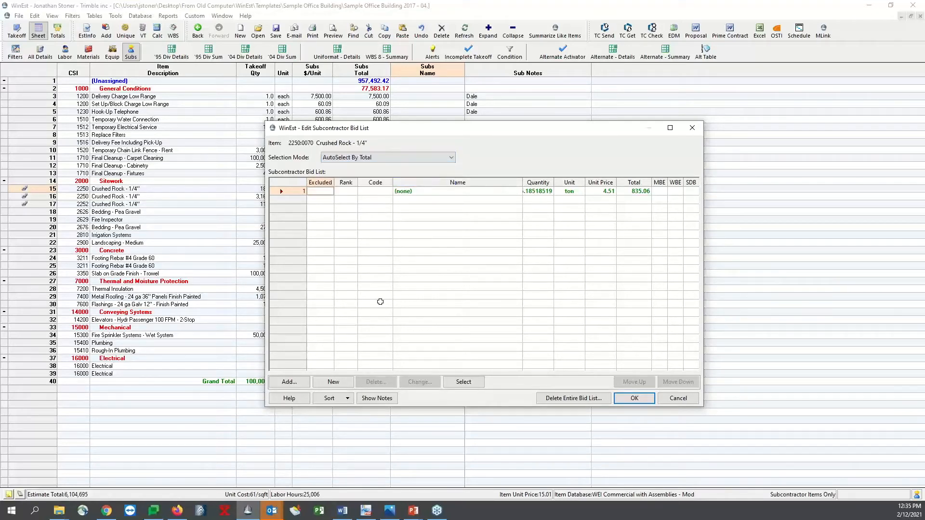
Add a subcontractor with the code ABC and the name ABC Trucking to the Subcontractor table
click(290, 382)
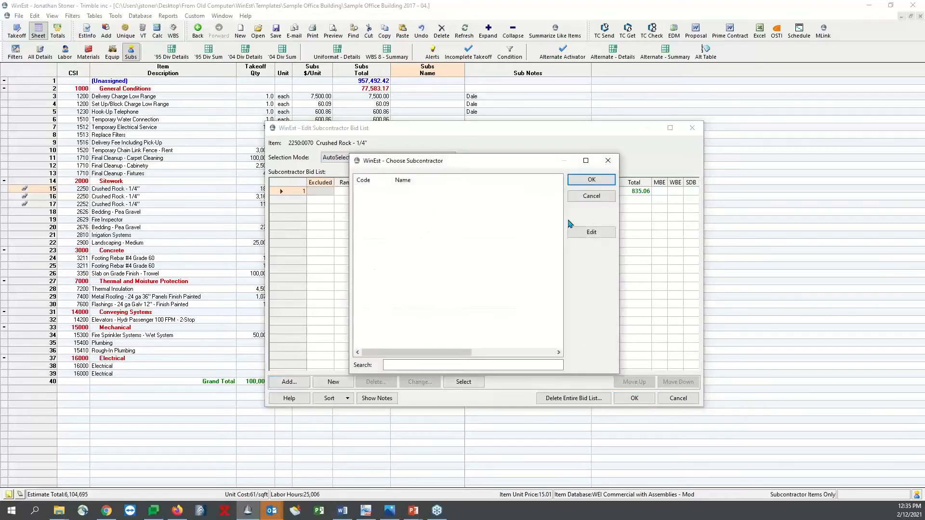
click(589, 233)
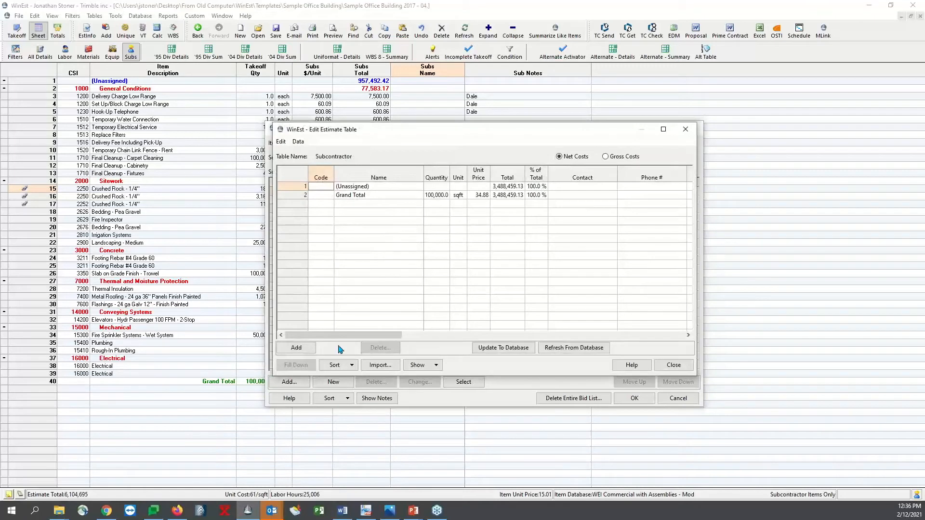
click(309, 349)
text(AB)
key(Tab)
text(ABA)
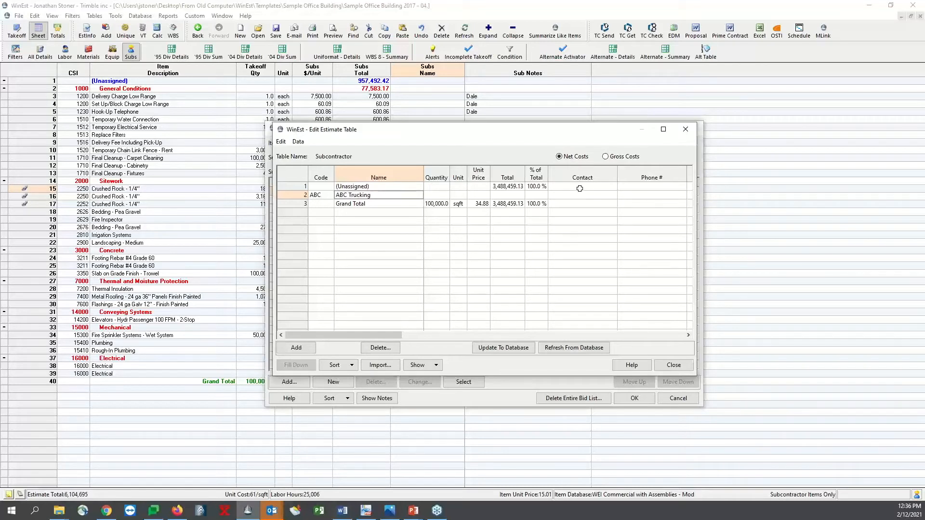
Set ABC Trucking's quantity to 1, try a unit price of 4.50 without distributing it, and return to the bid list
click(483, 197)
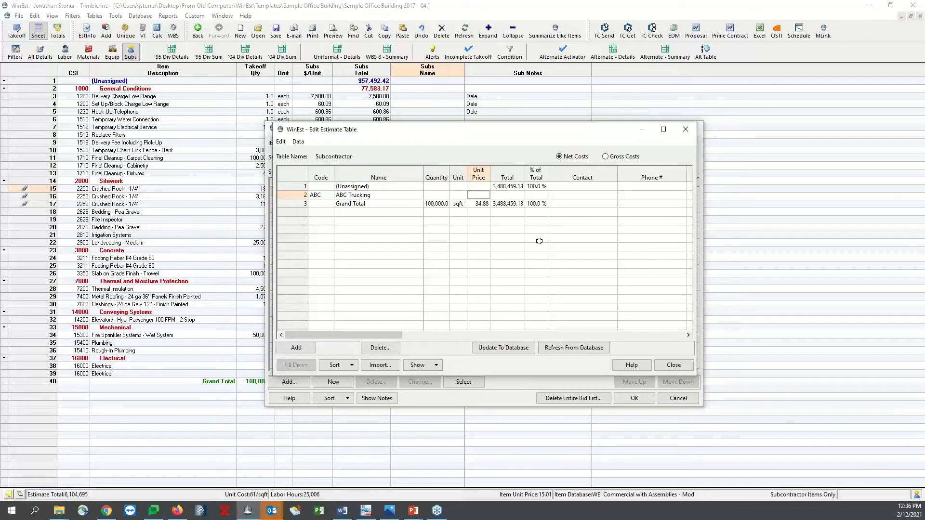
text(4.5)
key(Return)
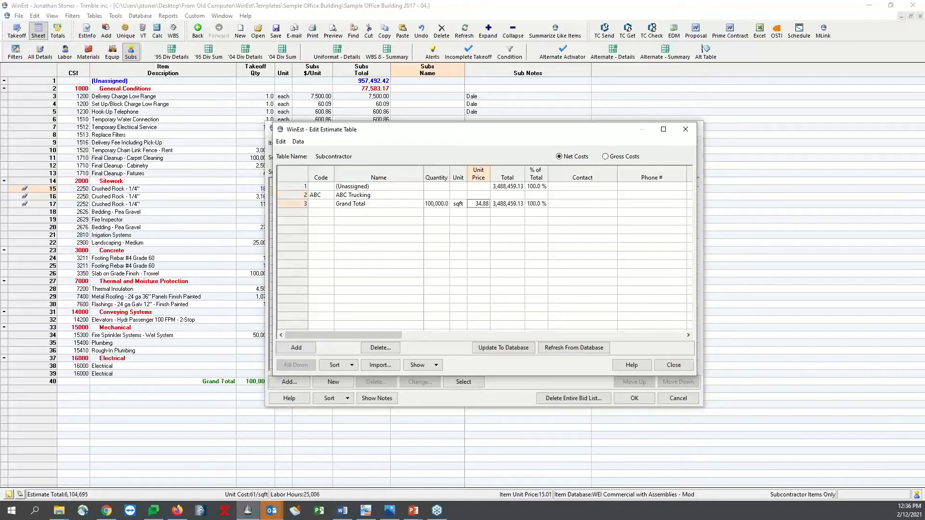
click(439, 195)
text(1)
key(Tab)
text(4)
key(Return)
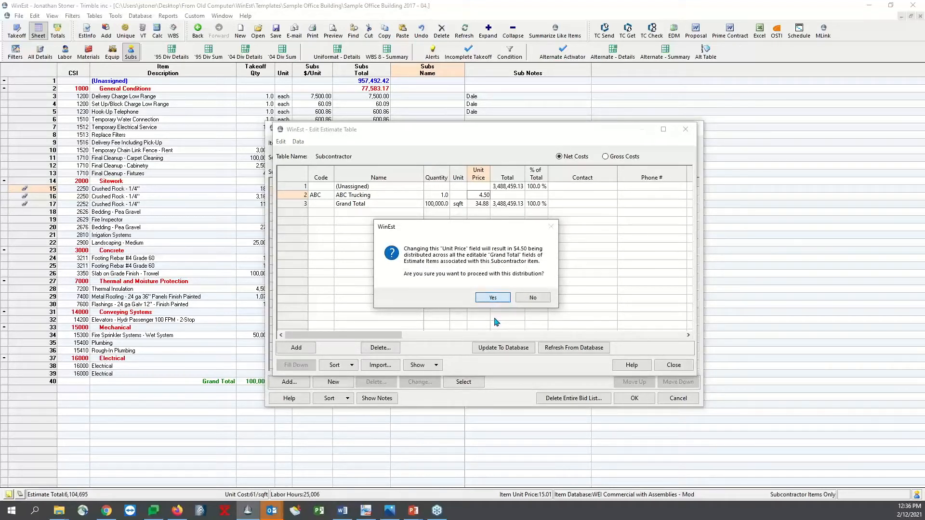
click(536, 301)
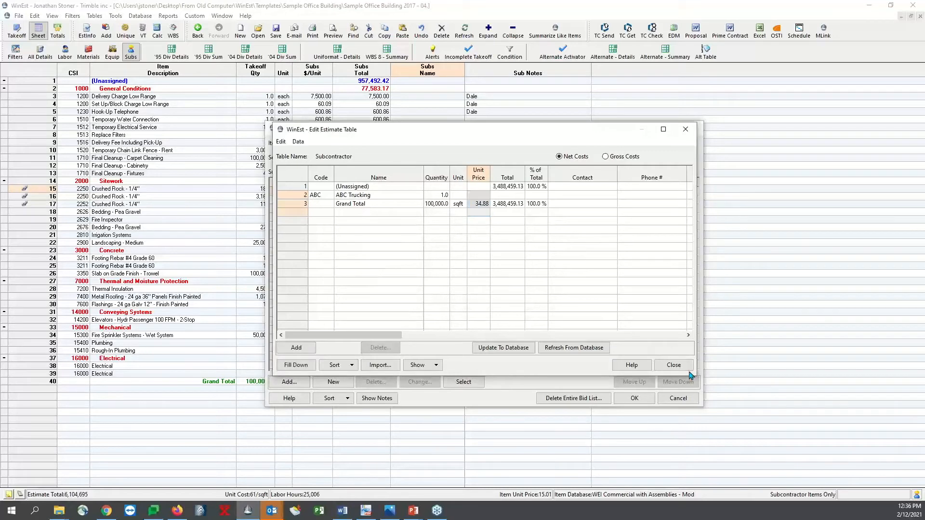
click(673, 364)
click(580, 195)
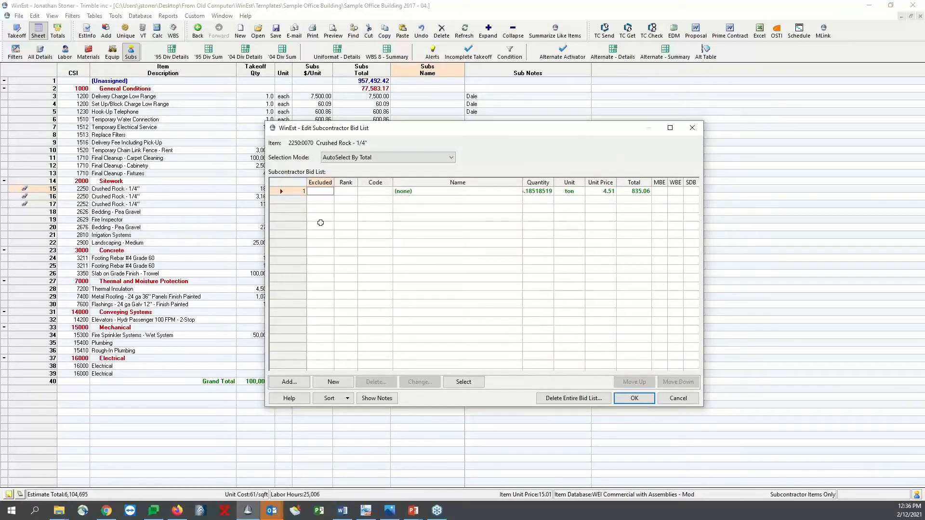
Add a new row to the bid list, name the first bid ABC with a unit price of 4.50, and accept the list
click(333, 383)
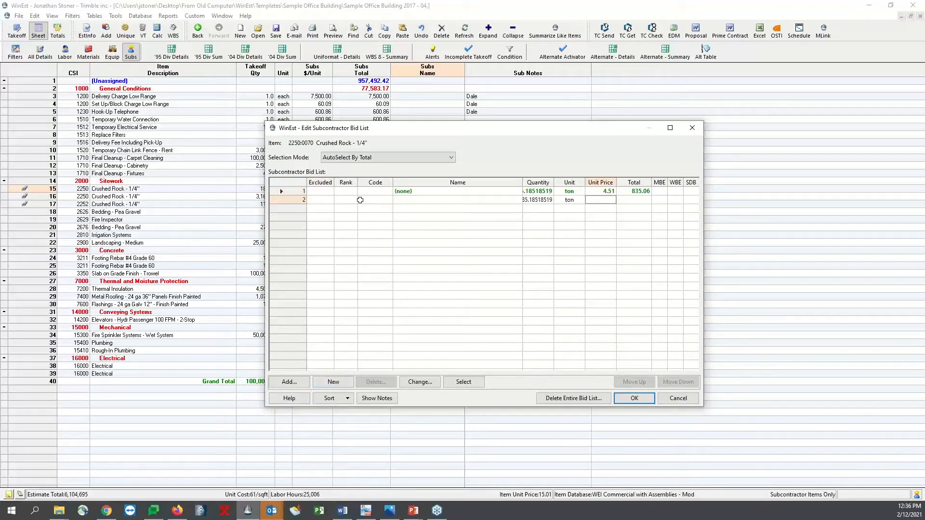
click(405, 192)
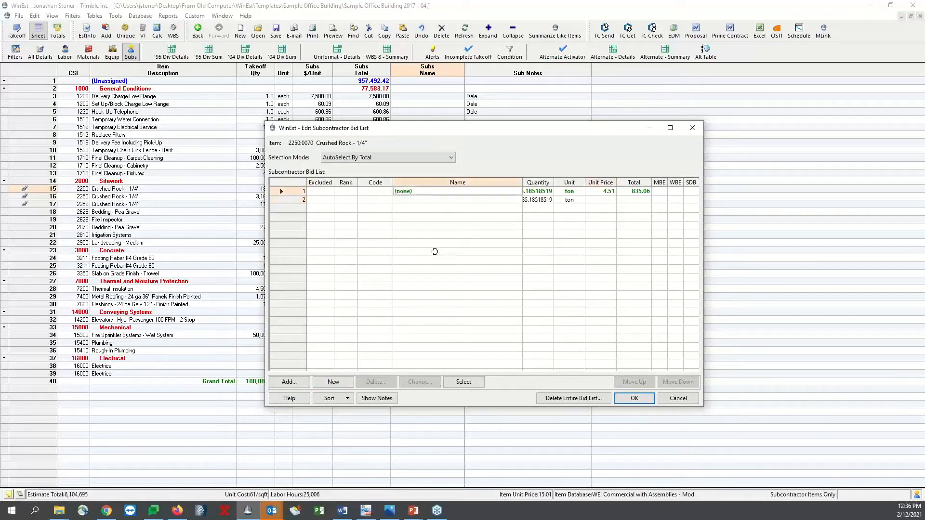
text(ABC)
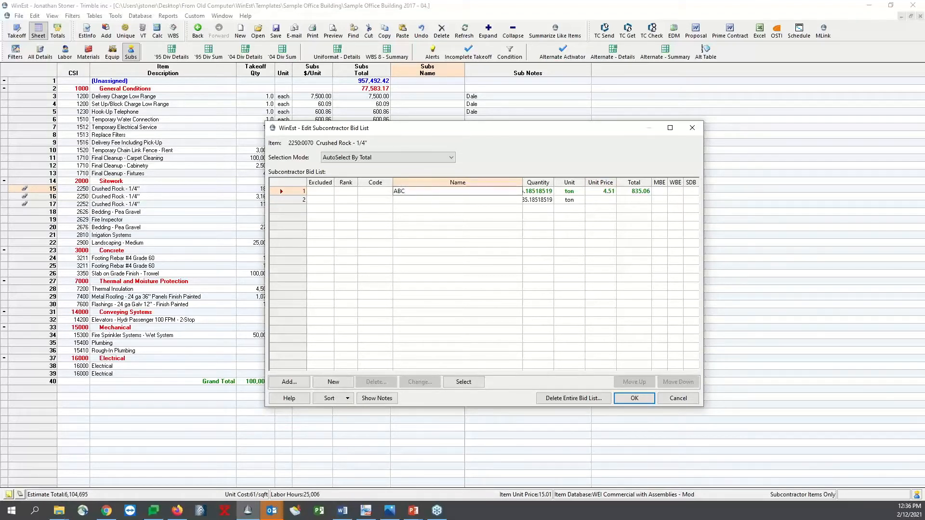
key(Return)
click(609, 190)
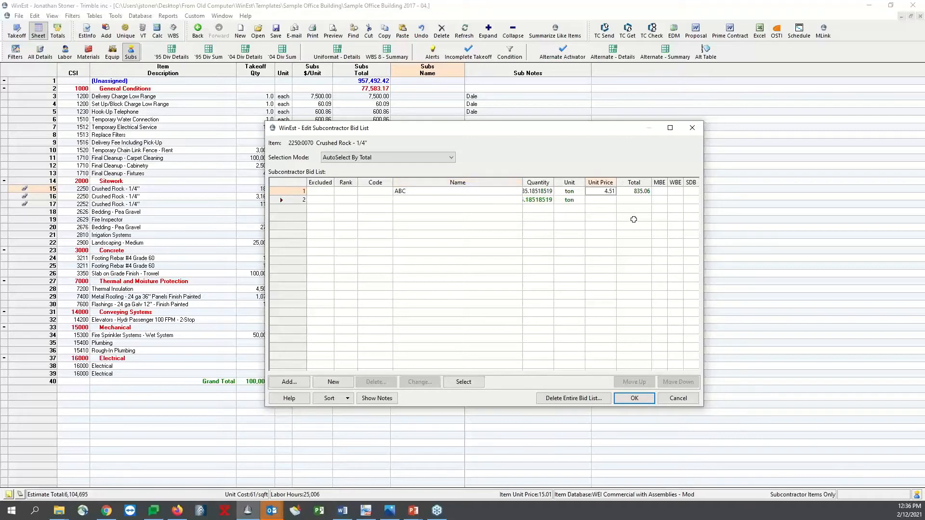
text(4)
key(Return)
click(634, 400)
click(406, 103)
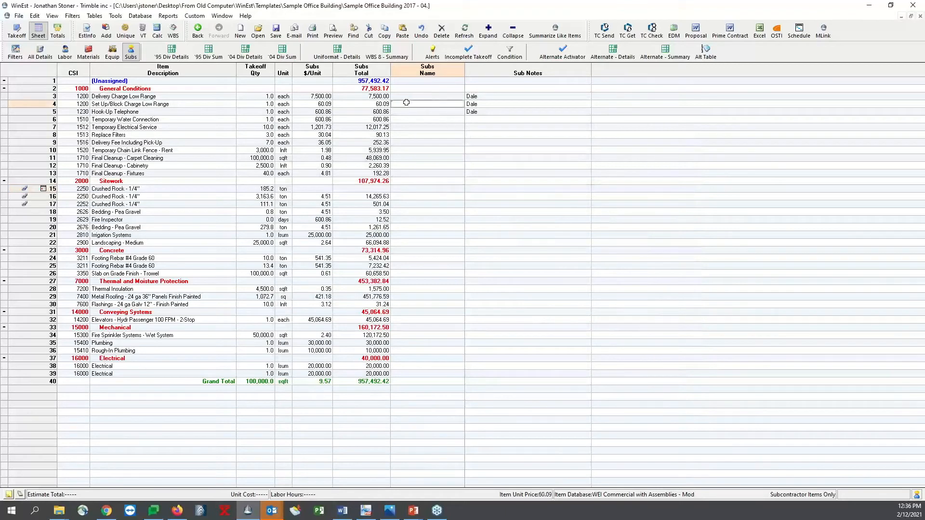
Assign ABC Trucking to the 3,163.6 ton Crushed Rock item and copy it to the 111.1 ton Crushed Rock and 0.8 ton Bedding - Pea Gravel items
double_click(422, 197)
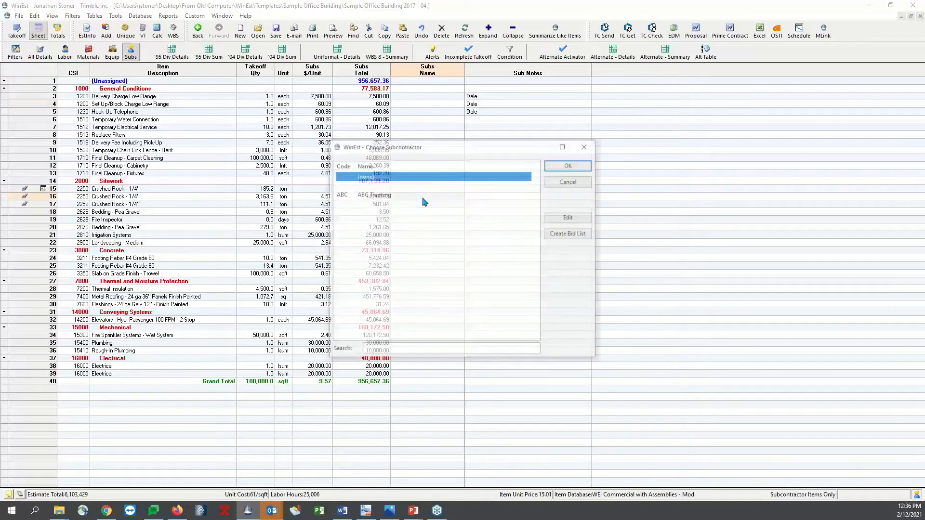
double_click(399, 195)
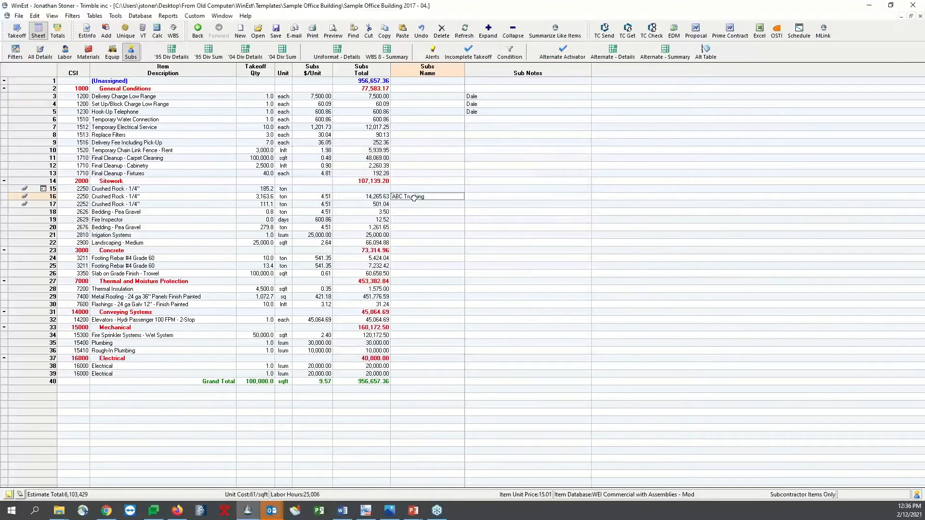
click(412, 203)
drag(415, 203, 415, 212)
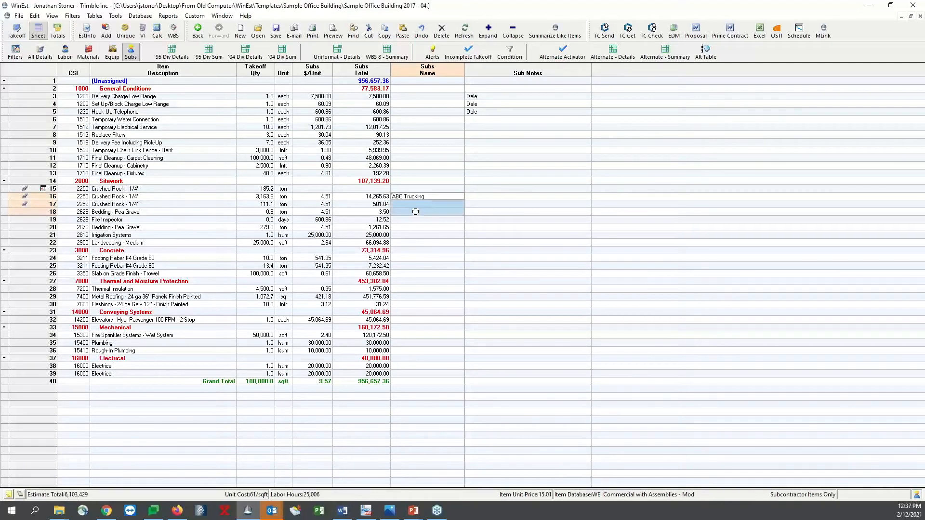
text(ABC Trucking)
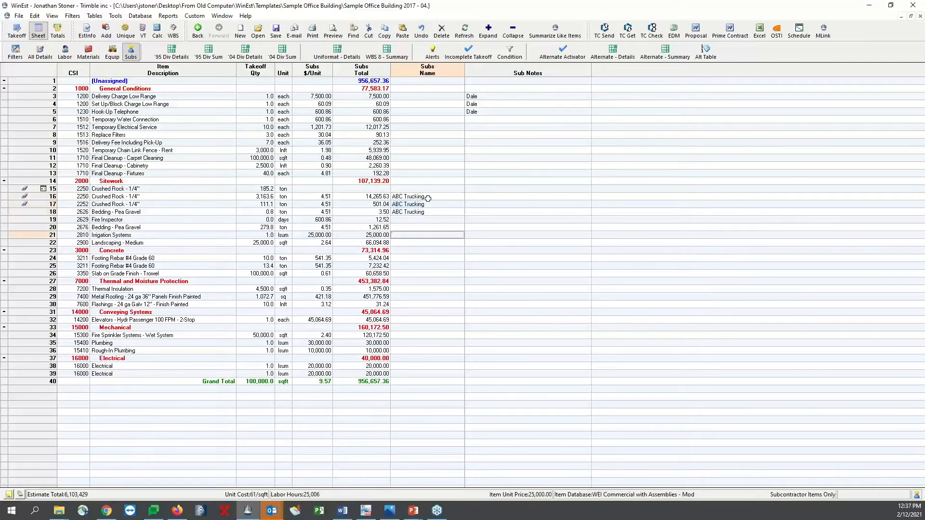
Set the sub unit price of the three ABC Trucking items to 4.50 and refresh the sheet to regroup them by subcontractor
click(332, 196)
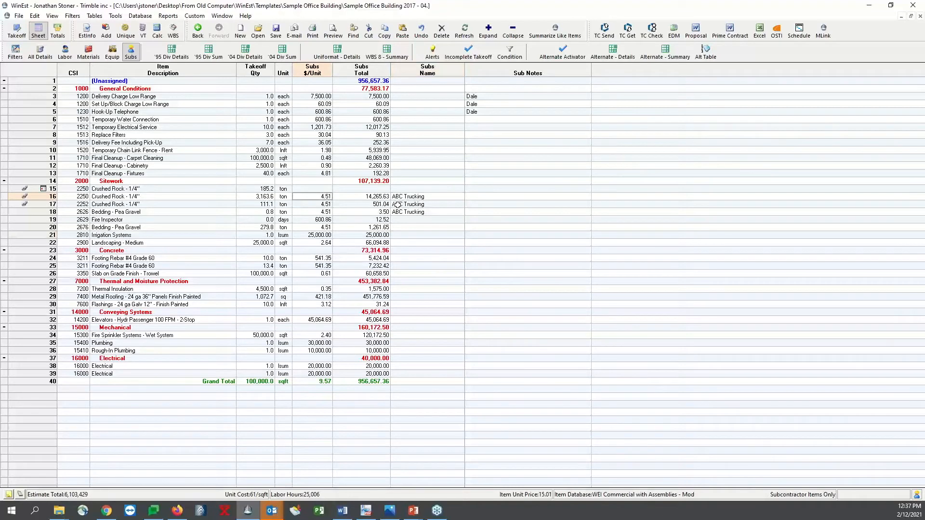
text(4.5)
key(Return)
text(3)
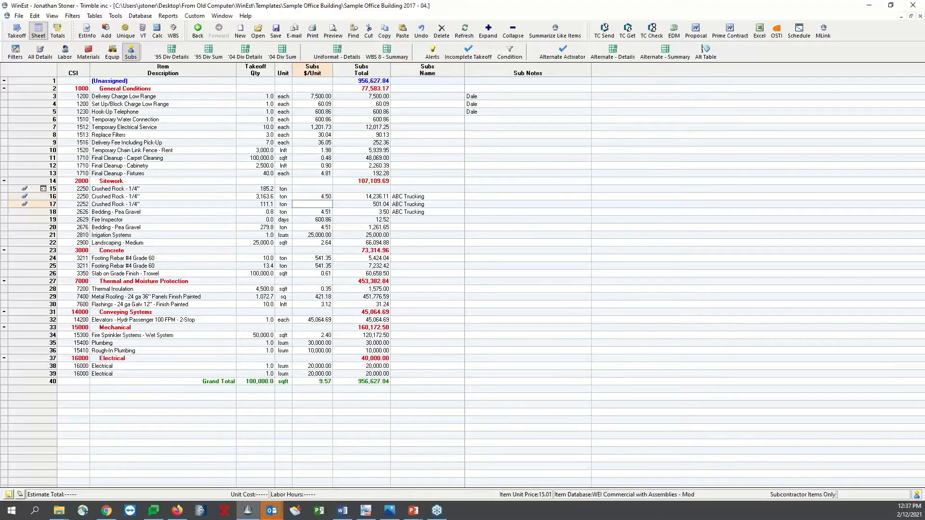
key(Escape)
text(4.5)
key(Return)
text(4.5)
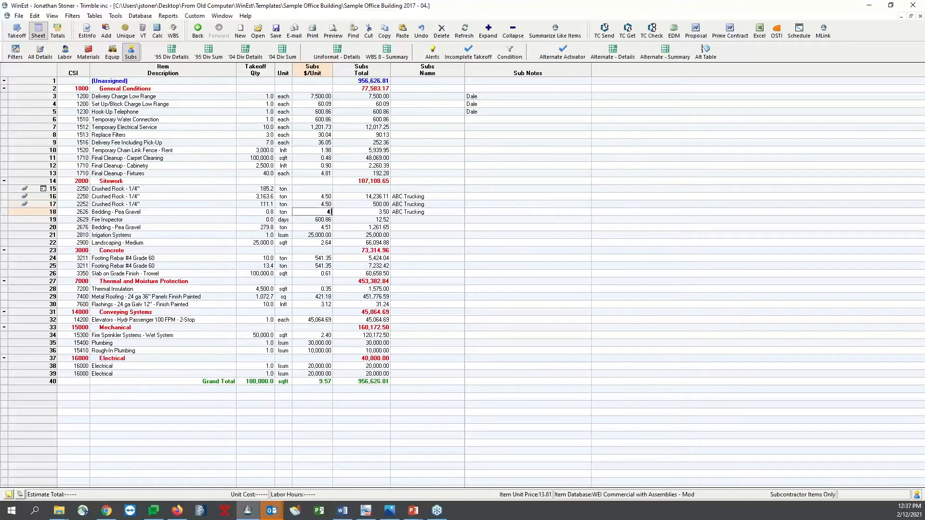
key(Return)
click(423, 194)
click(493, 159)
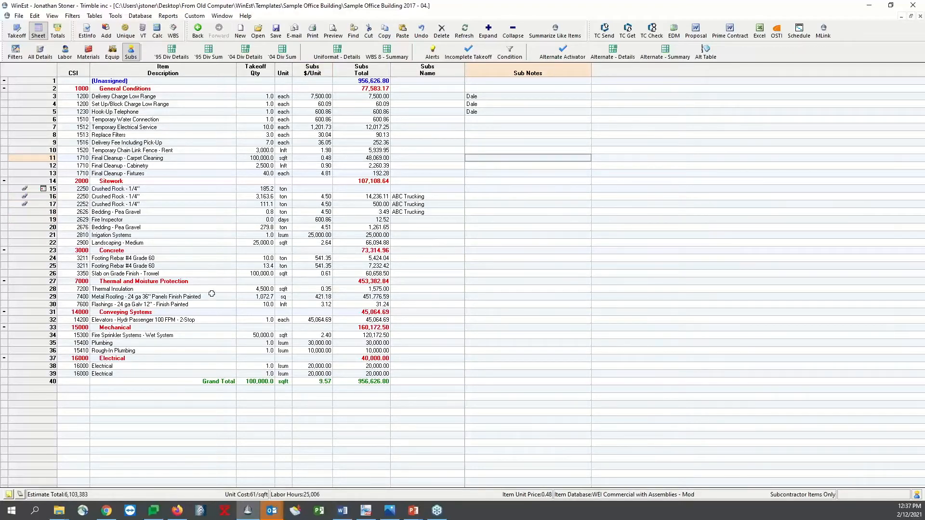
key(F5)
click(233, 181)
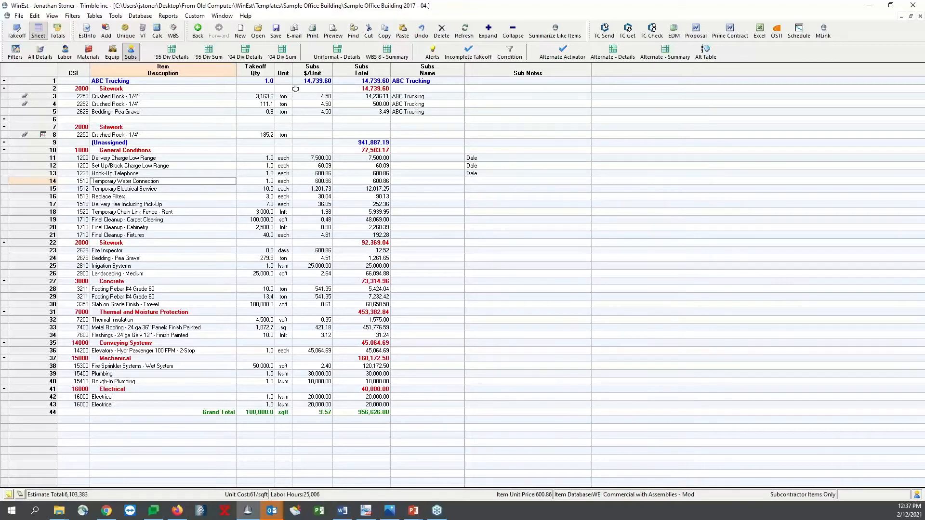
Clear the subcontractor name from the 0.8 ton Bedding - Pea Gravel item
click(417, 112)
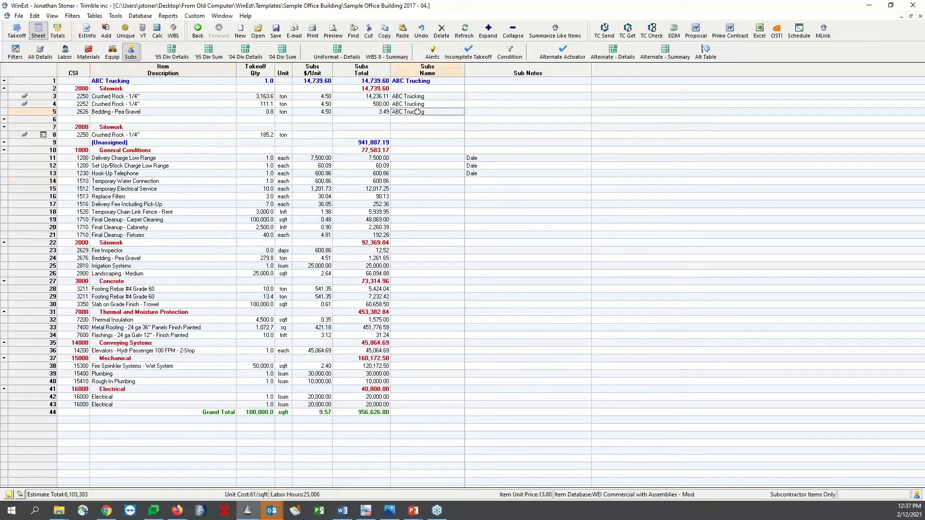
key(Delete)
click(404, 136)
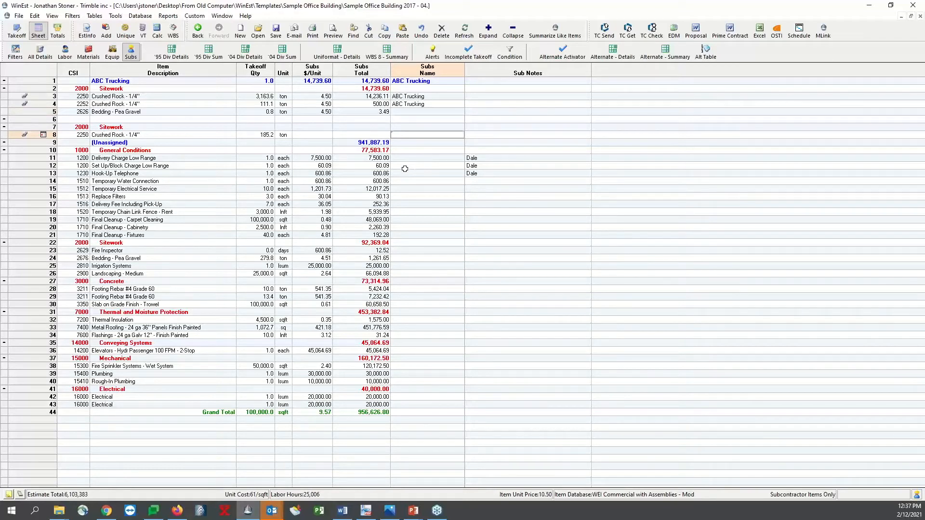
click(410, 105)
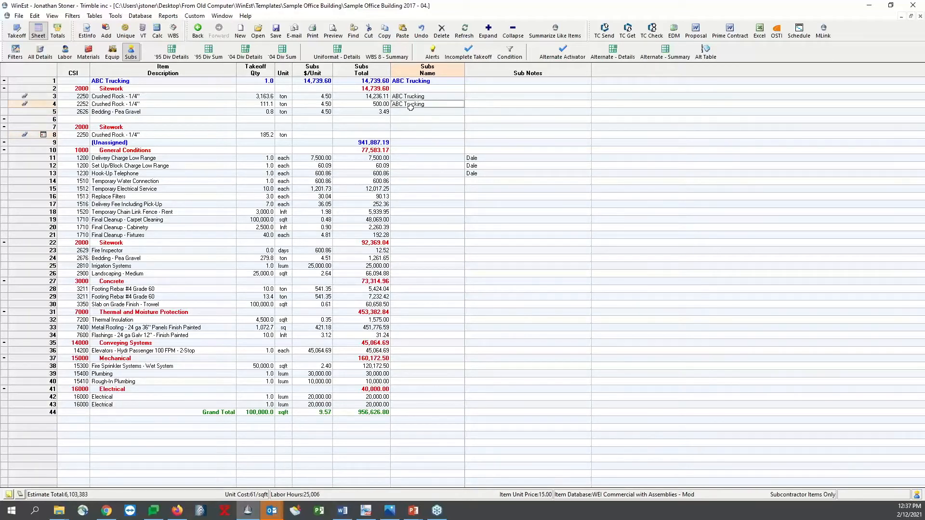
Review the subcontractor bid list of the 185.2 ton Crushed Rock item and leave it without changes
click(404, 135)
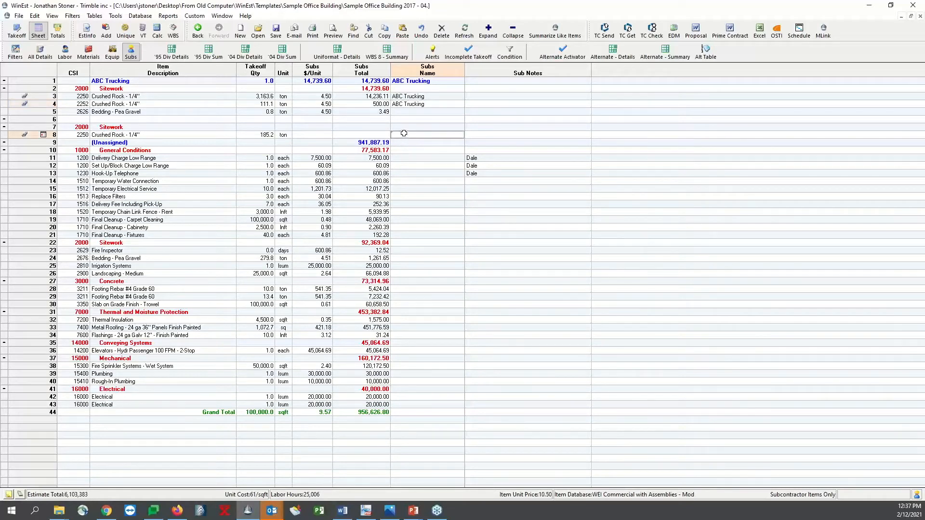
double_click(403, 134)
click(422, 193)
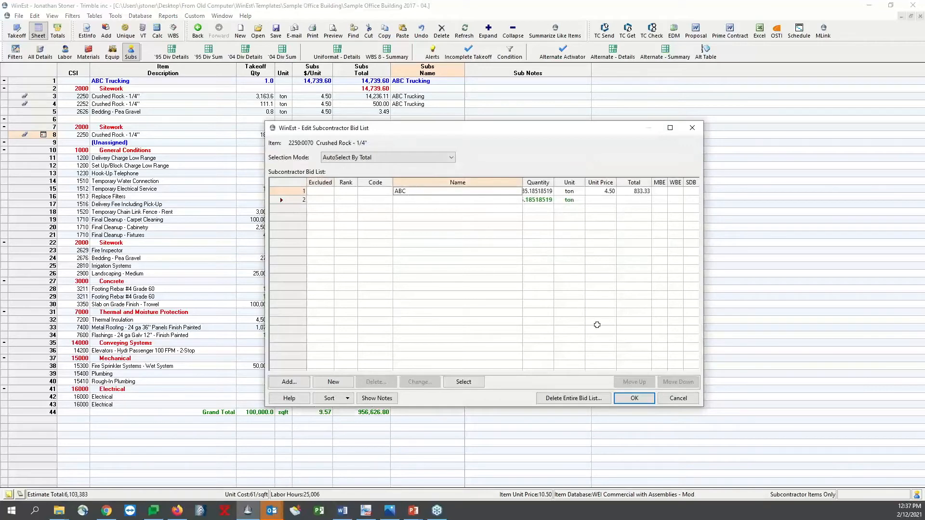
click(678, 398)
click(452, 150)
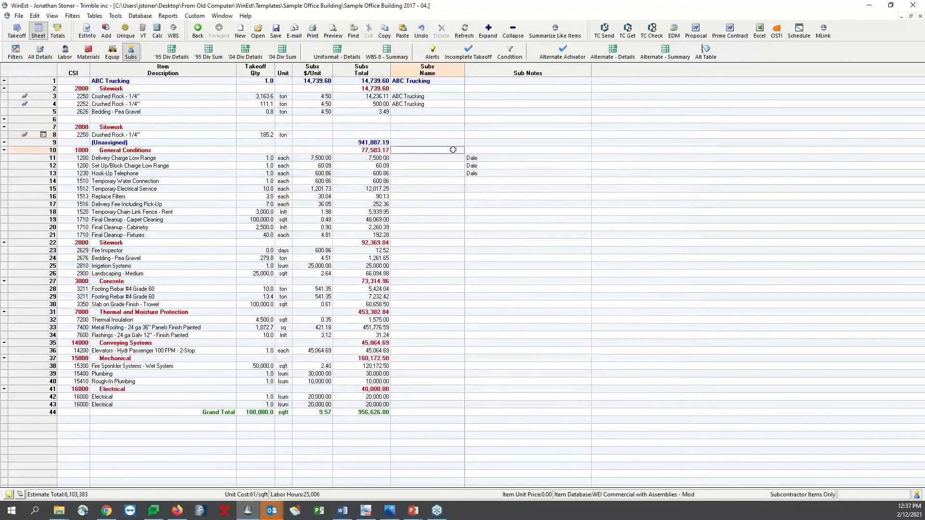
Try to edit the sub unit price of the 185.2 ton Crushed Rock item directly in the sheet
click(412, 138)
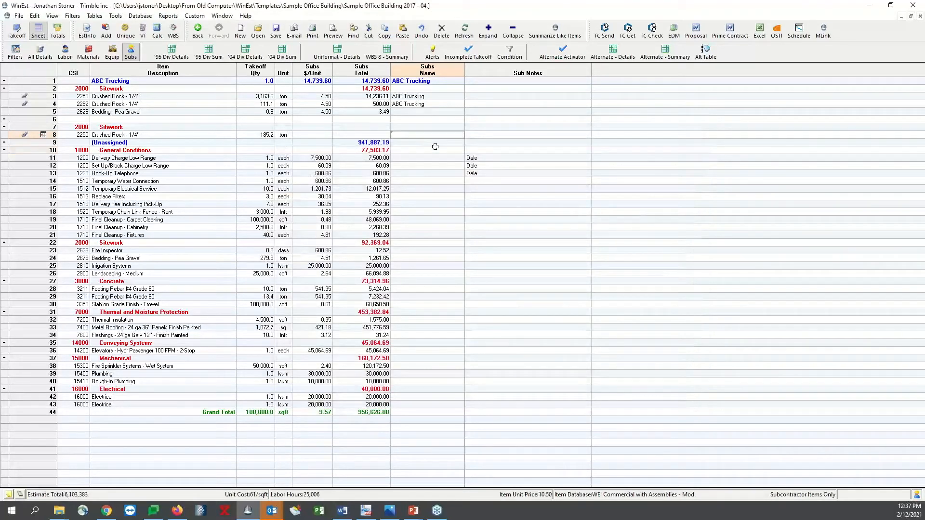
click(320, 135)
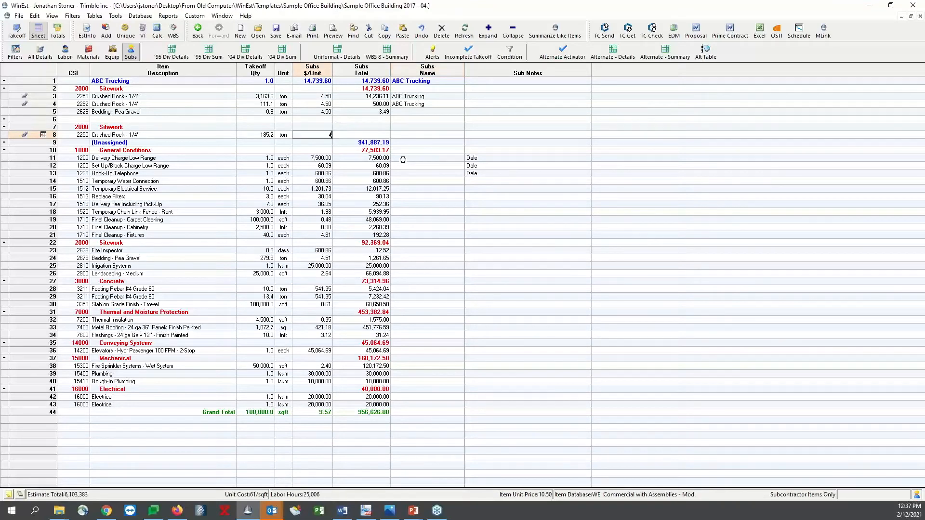
key(Return)
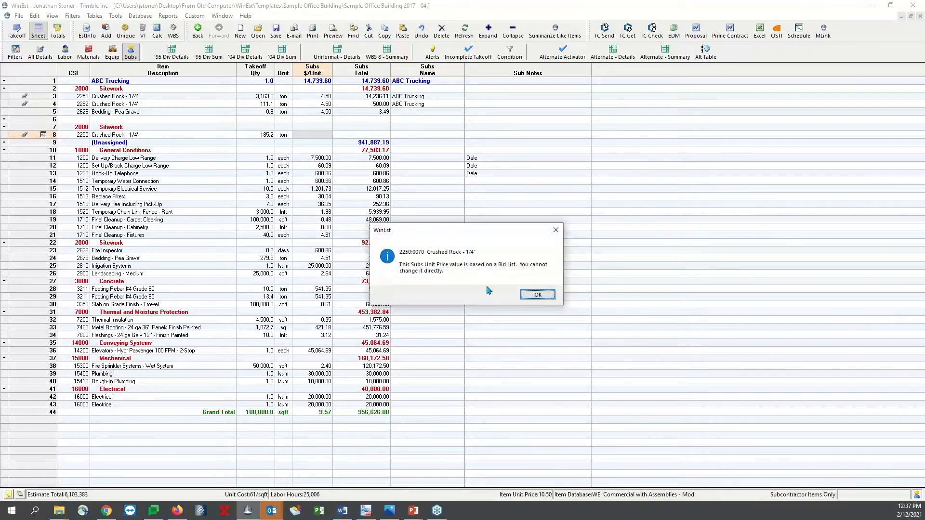
click(538, 296)
click(399, 181)
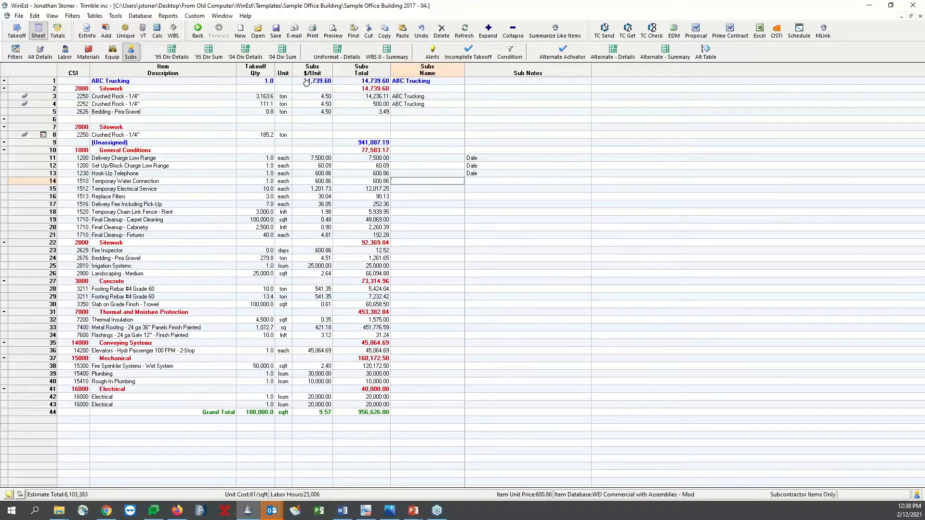
Set the 0.8 ton Bedding - Pea Gravel item to no subcontractor and regroup it under the unassigned items
click(293, 111)
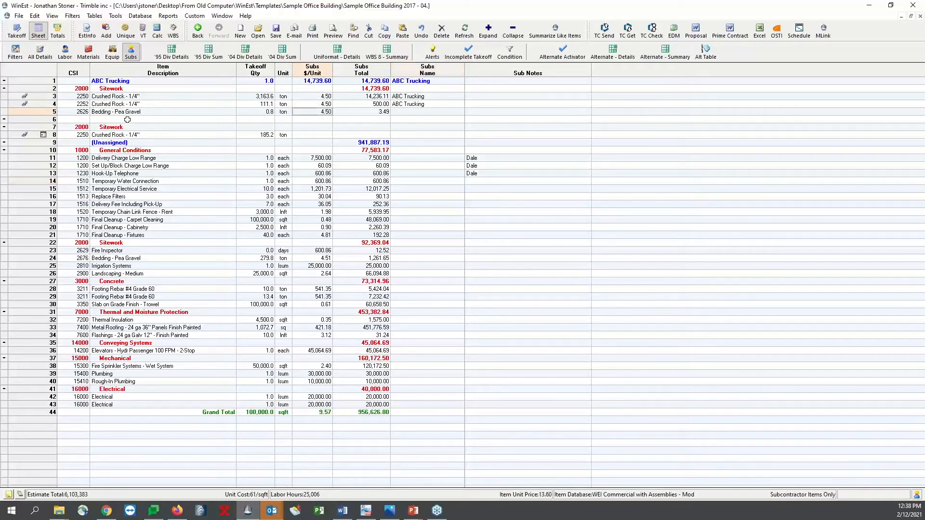
click(442, 112)
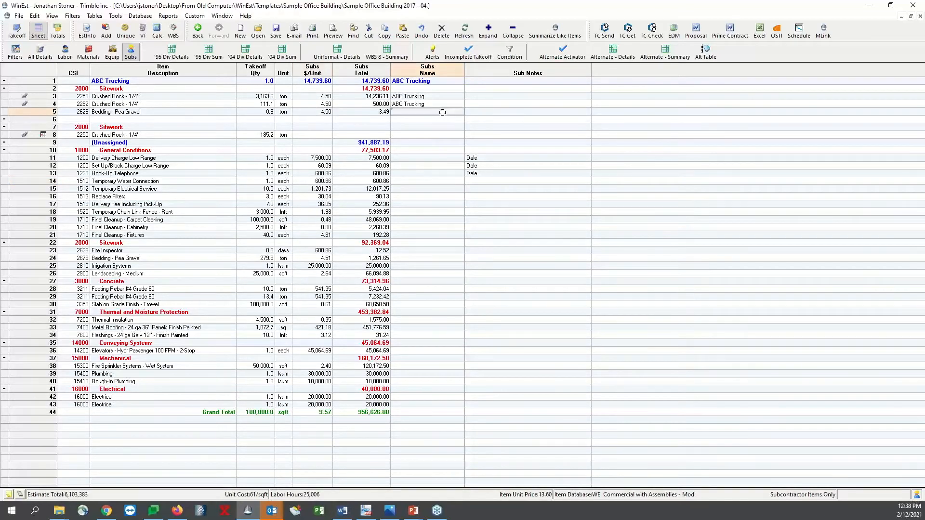
click(317, 111)
double_click(402, 113)
click(570, 165)
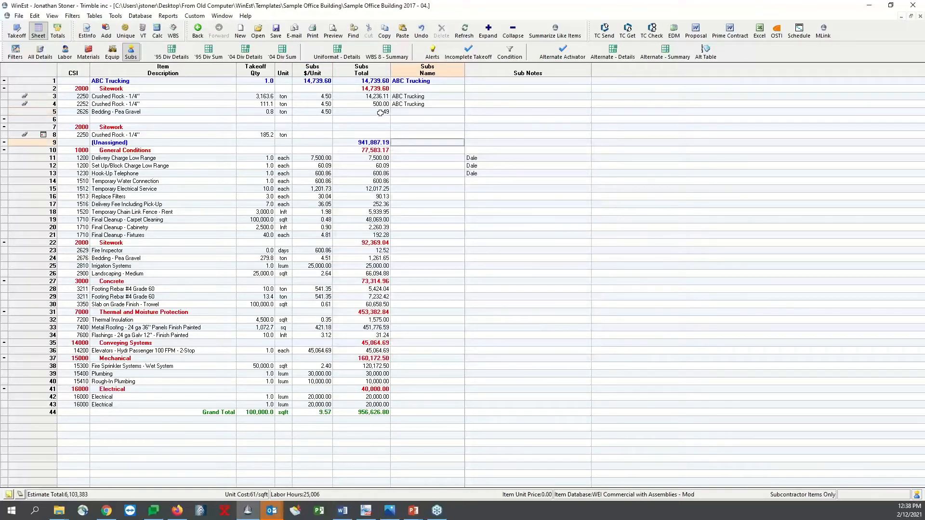
click(415, 120)
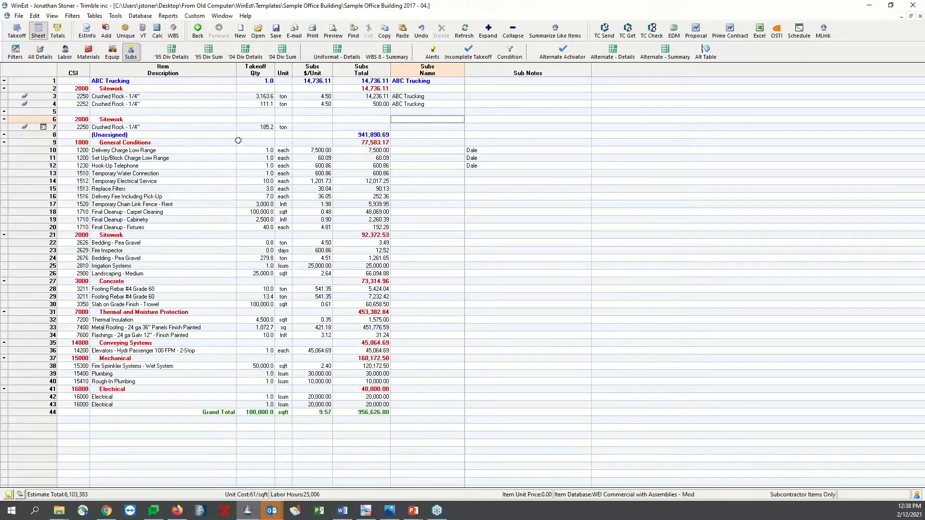
Delete the entire subcontractor bid list of the 185.2 ton Crushed Rock item
double_click(418, 128)
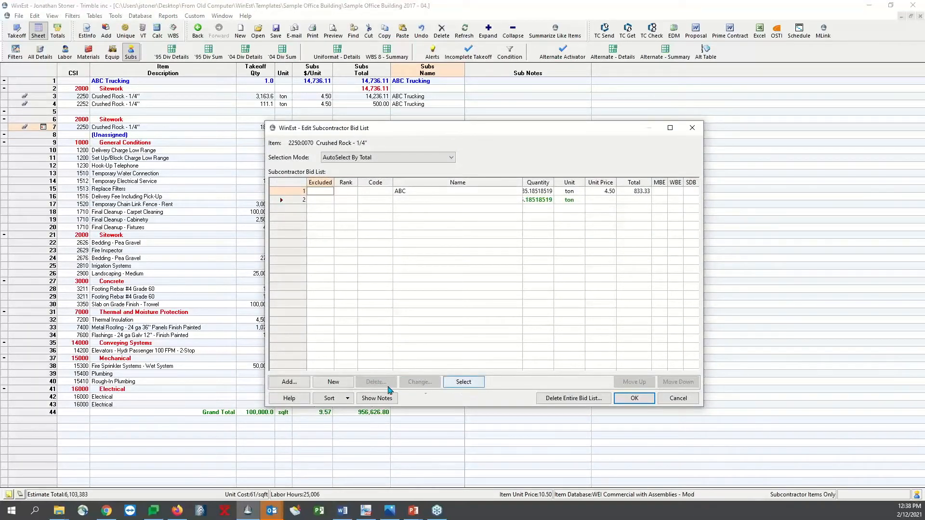
click(444, 382)
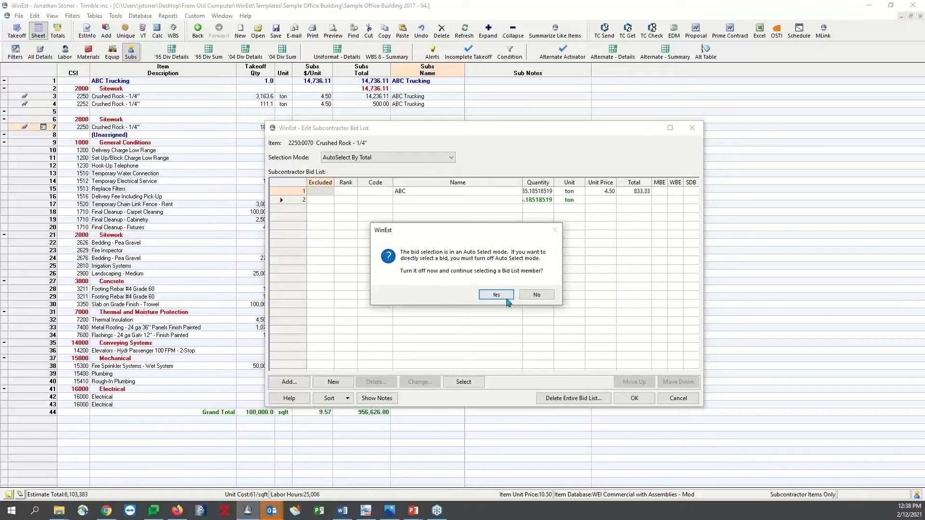
click(535, 295)
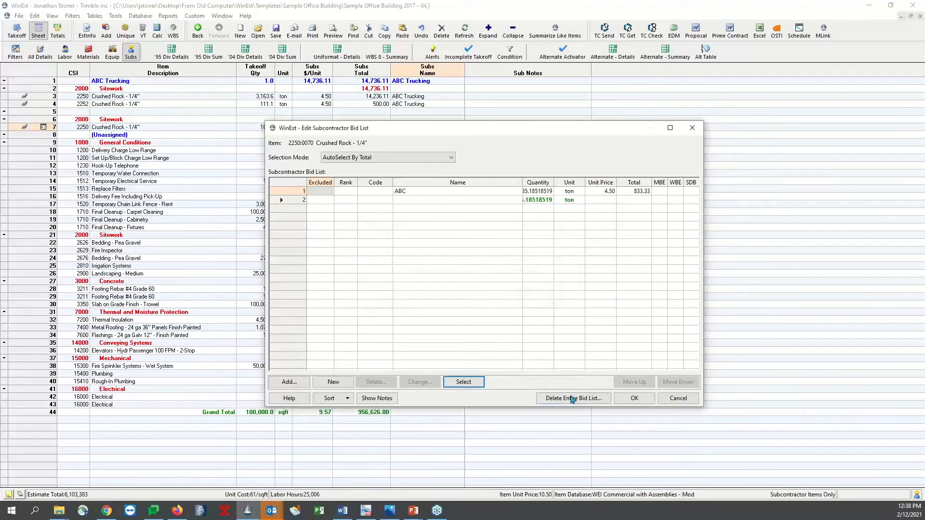
click(589, 399)
click(473, 313)
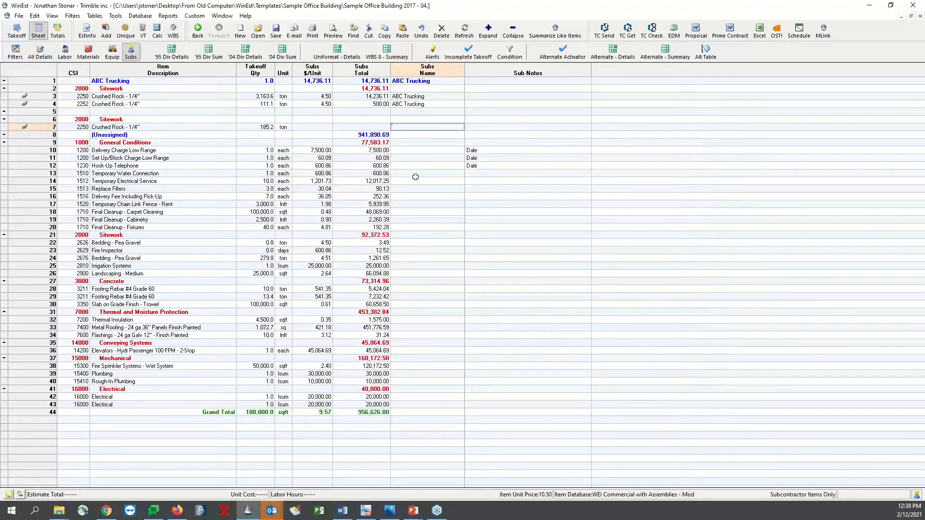
Assign ABC Trucking to the 185.2 ton Crushed Rock item and set its sub unit price to 4.5
double_click(418, 126)
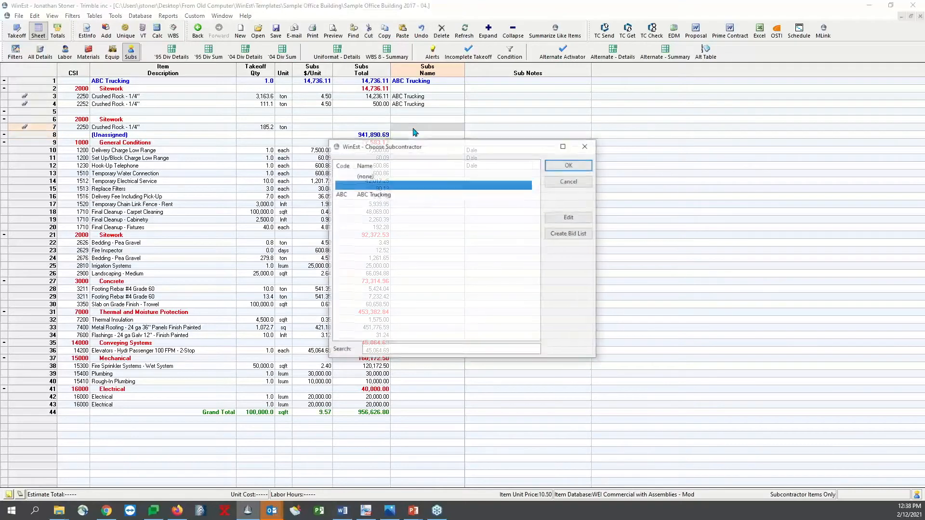
double_click(434, 187)
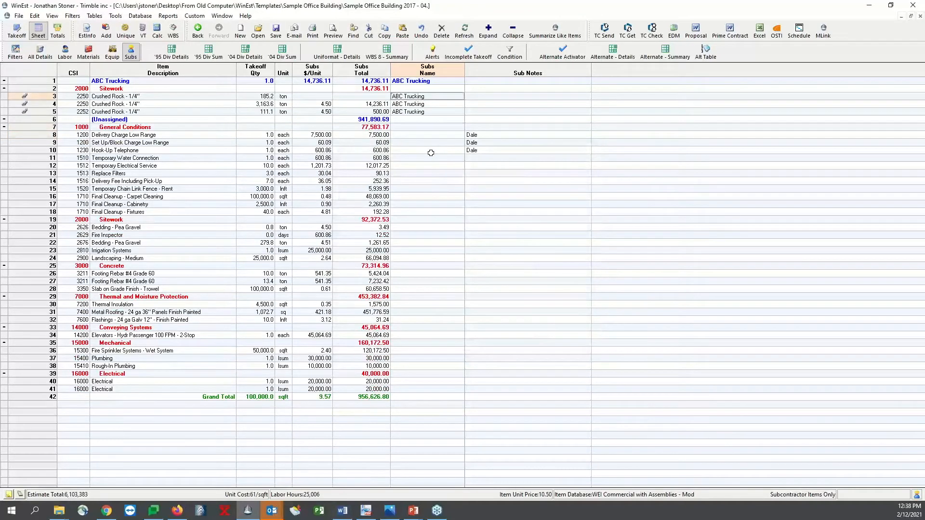
click(324, 95)
text(4.5)
key(Return)
click(422, 120)
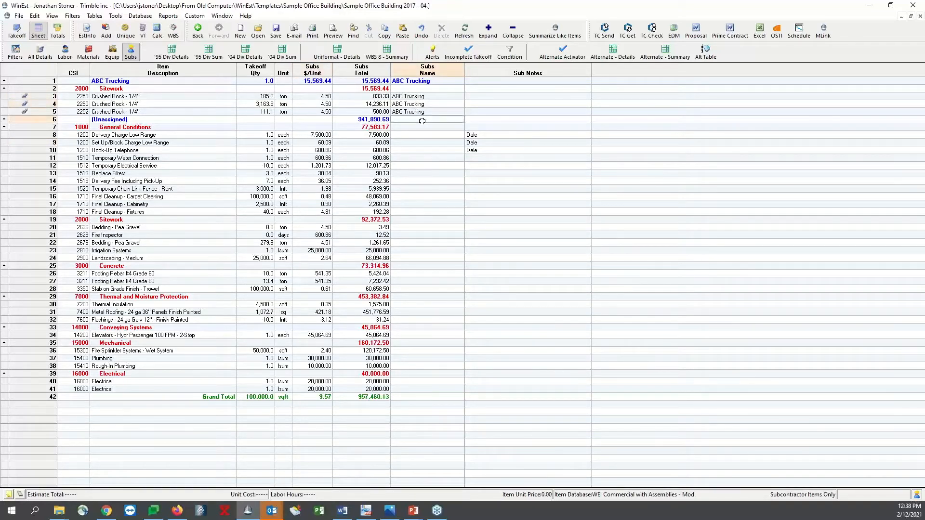
click(426, 128)
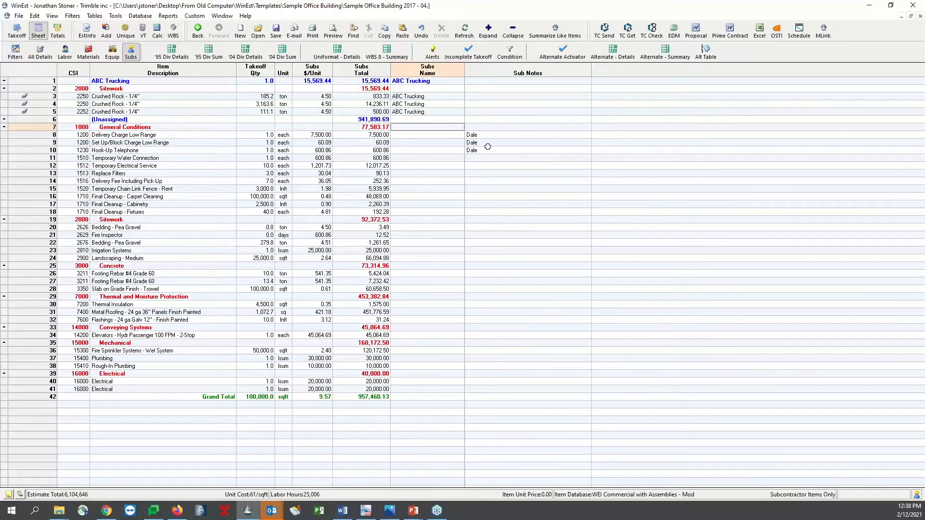
click(407, 96)
drag(407, 96, 408, 112)
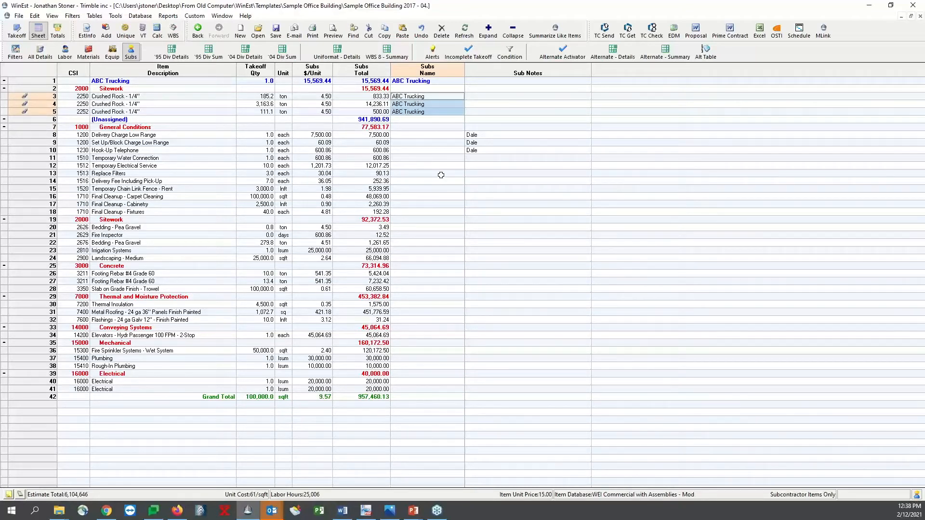
drag(43, 114, 44, 98)
click(224, 152)
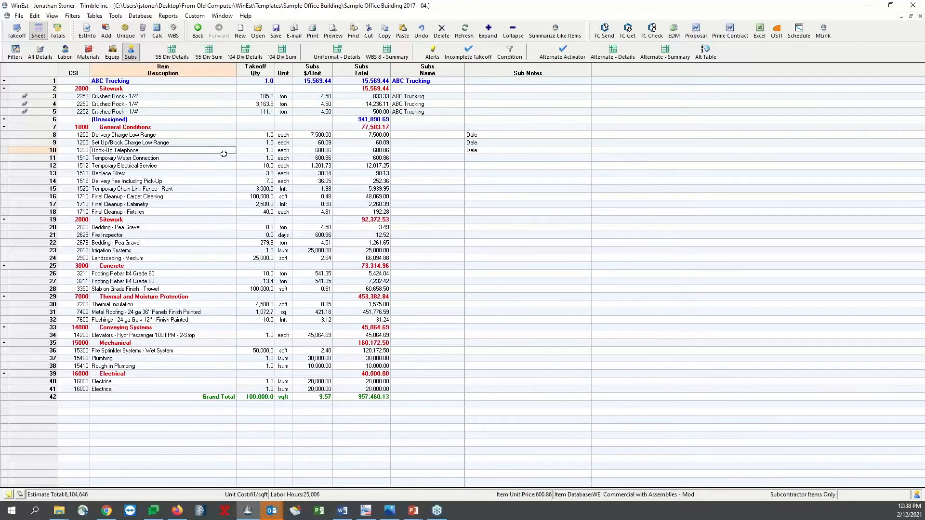
Check the selection statistics for the takeoff quantities of the three ABC Trucking Crushed Rock items
click(263, 81)
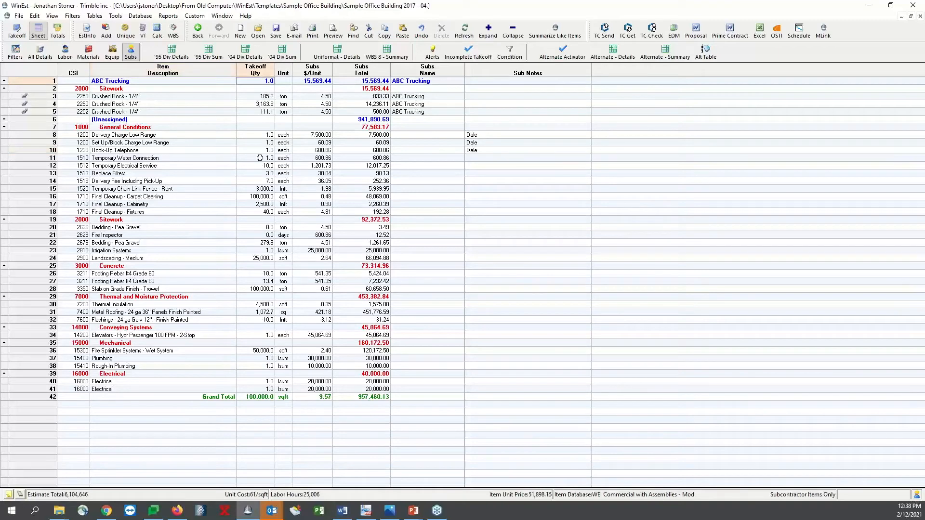
drag(262, 96, 264, 112)
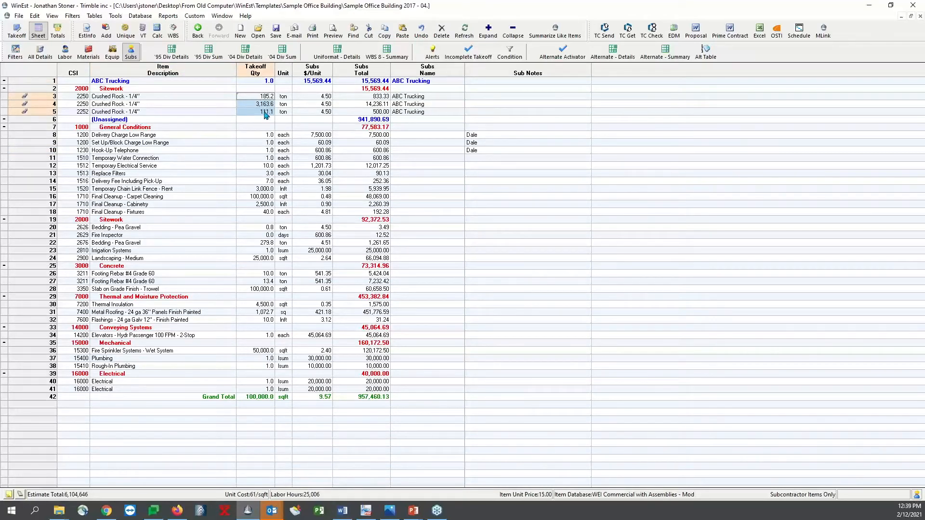
right_click(265, 112)
click(302, 325)
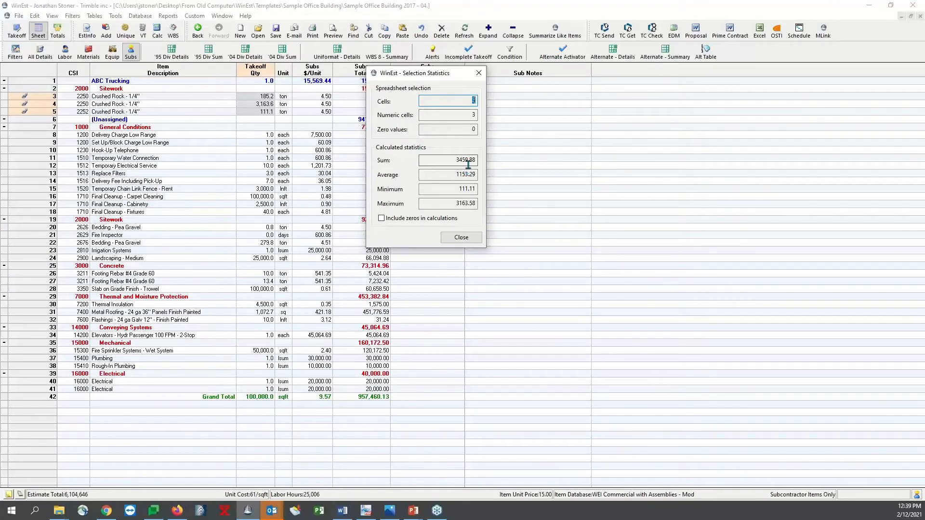
click(464, 239)
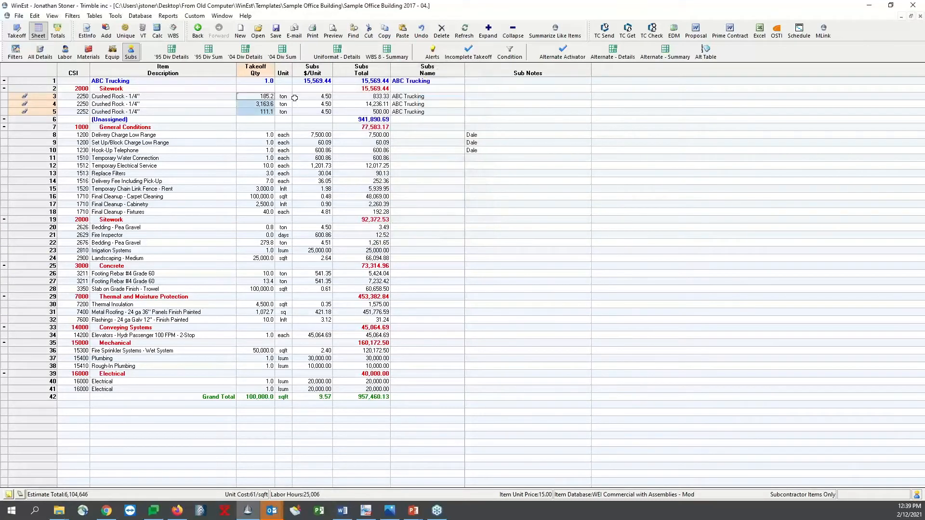
Set the ABC Trucking total row's takeoff quantity to 3,460 and its unit to ton
click(266, 80)
text(3,460)
key(Return)
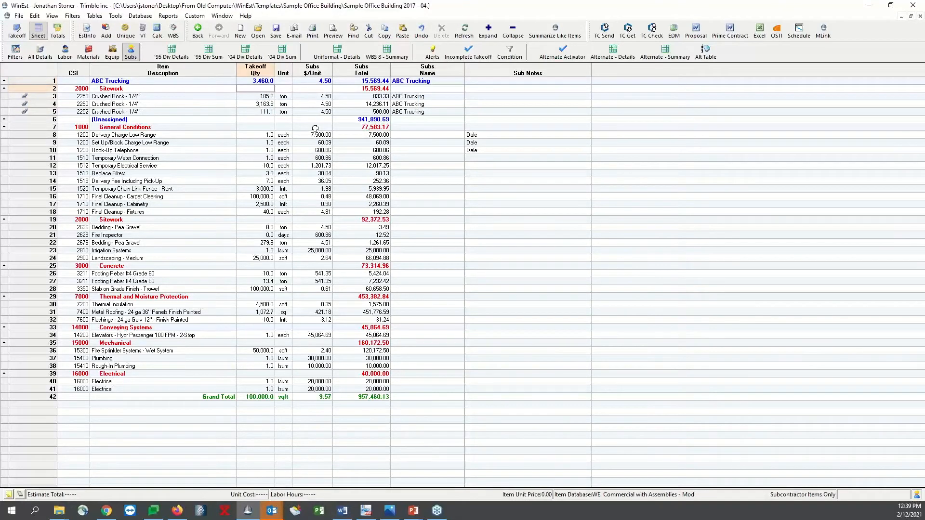
click(283, 81)
text(ton)
key(Tab)
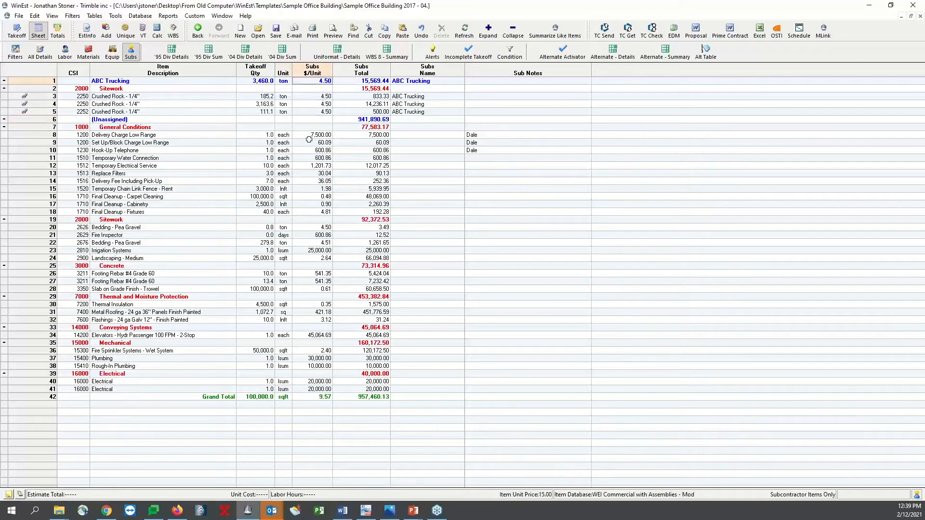
Set the ABC Trucking total row's sub unit price to 5 and distribute the difference across its Crushed Rock items
click(362, 81)
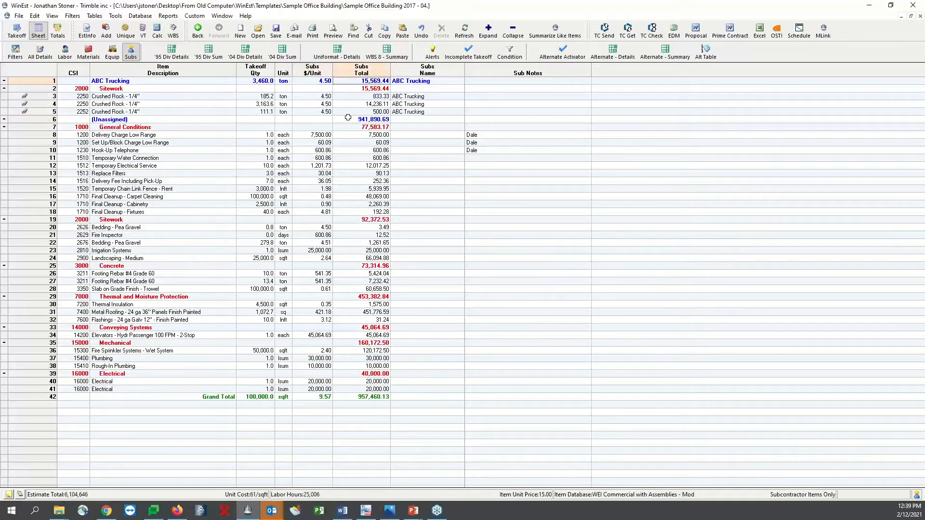
drag(366, 112, 367, 100)
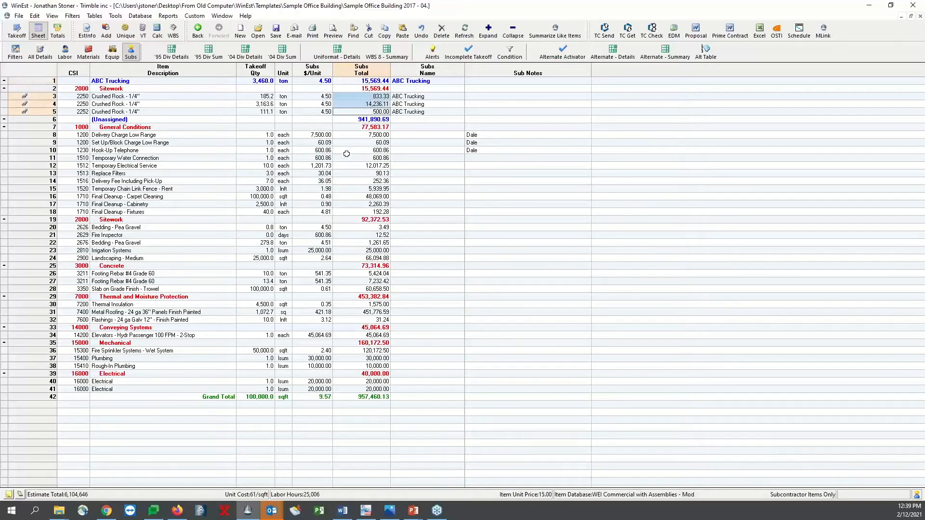
click(322, 120)
click(323, 81)
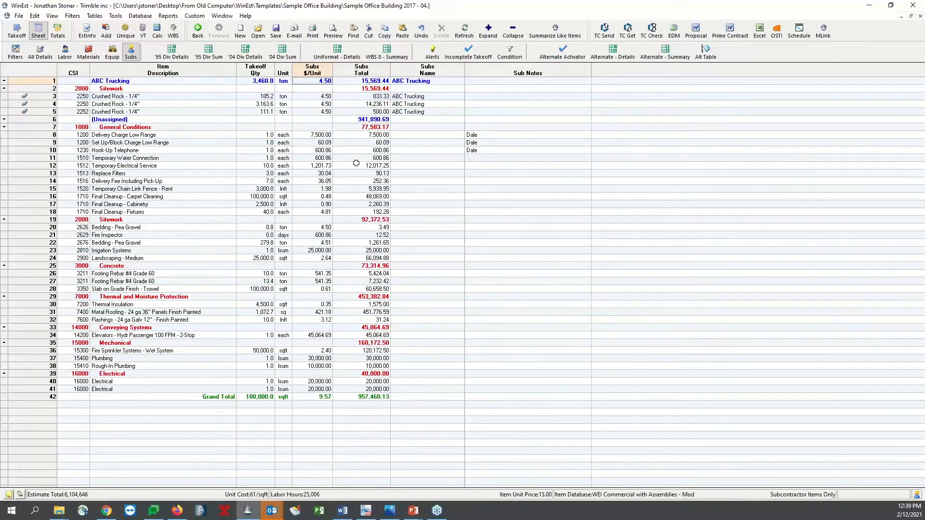
text(5)
key(Return)
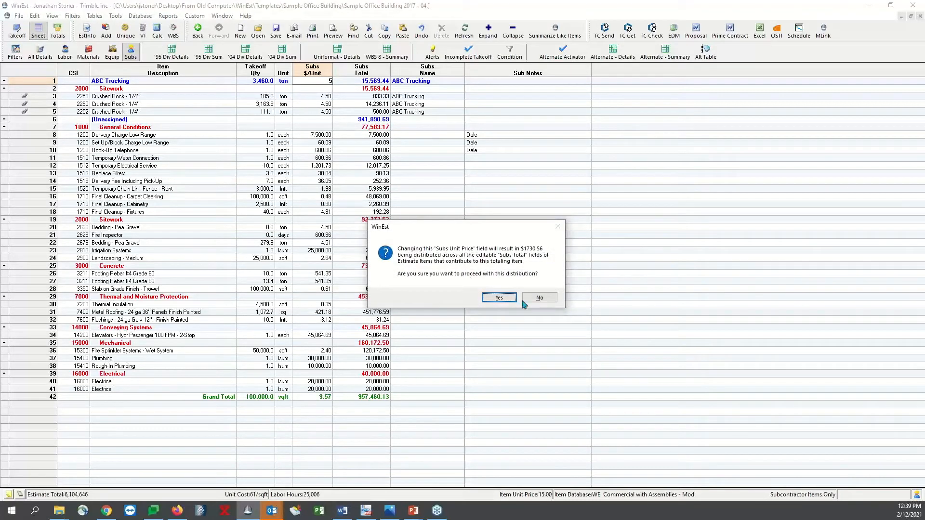
click(505, 297)
drag(326, 98, 324, 112)
click(363, 174)
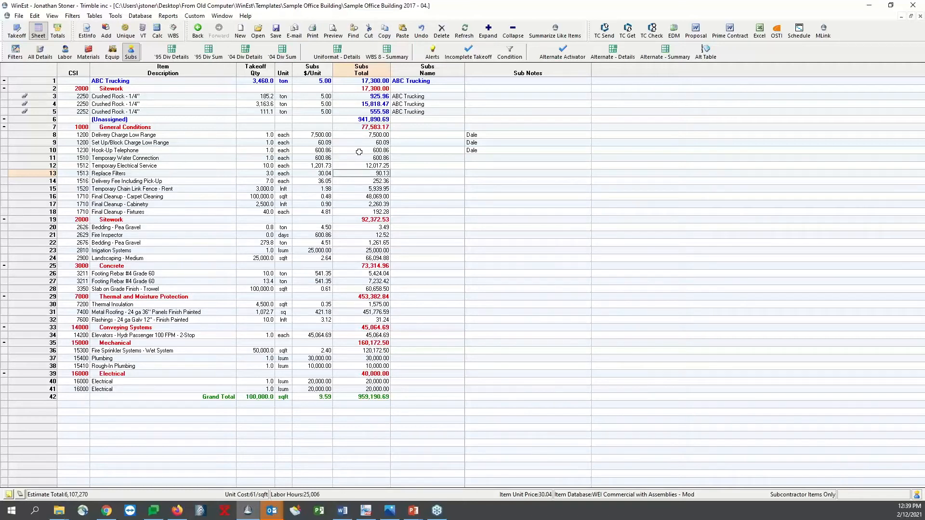
click(432, 152)
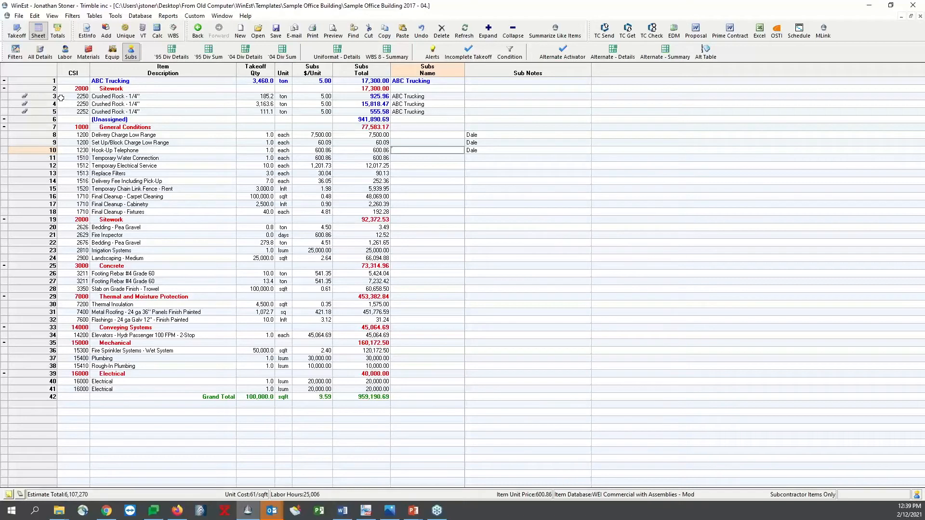
drag(52, 100, 50, 115)
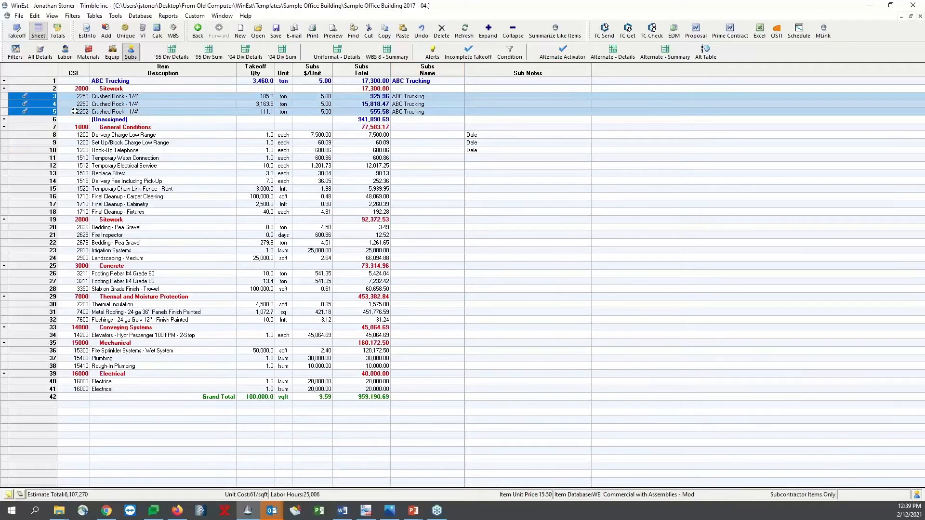
click(51, 81)
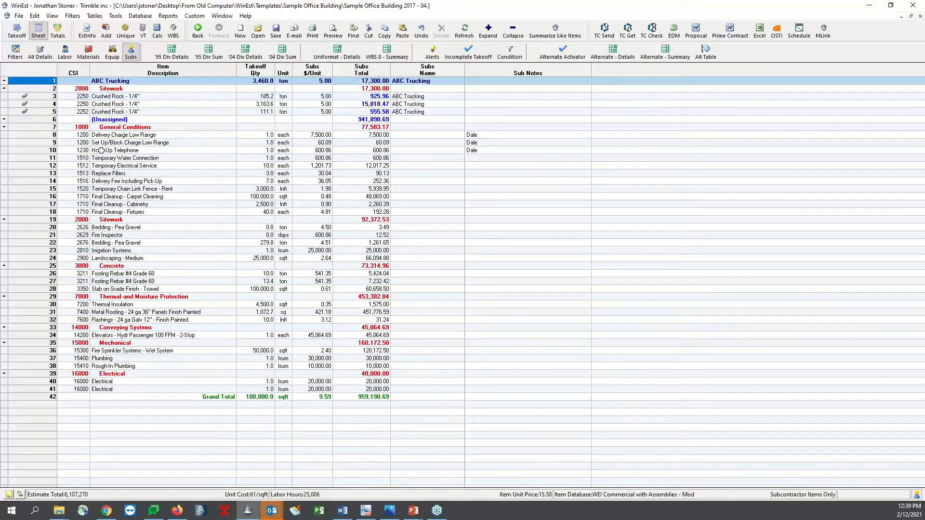
click(295, 220)
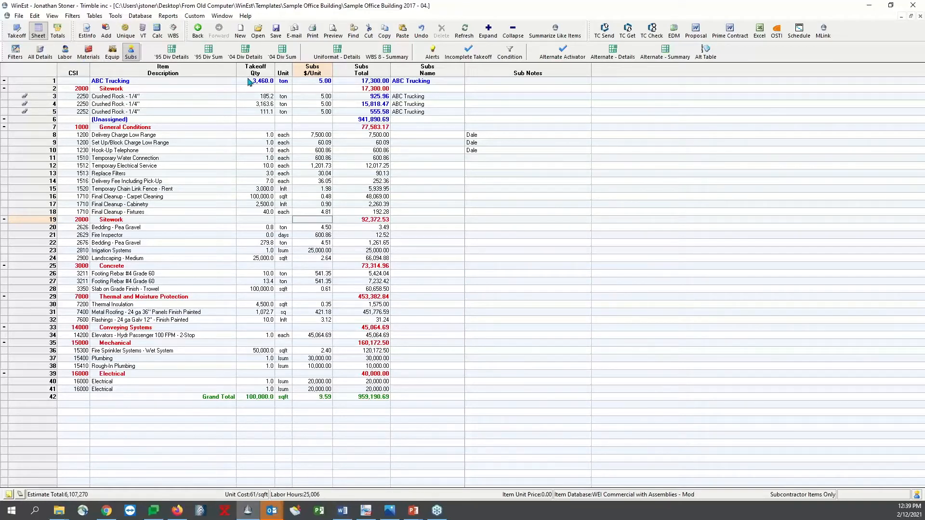
Switch to the '95 division details and browse the item database by MasterFormat and CSI codes
click(189, 50)
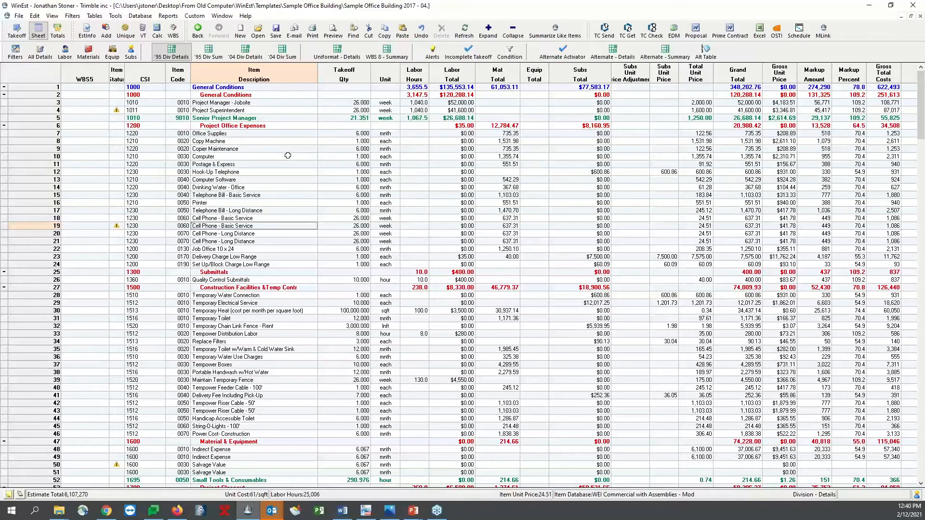
click(106, 31)
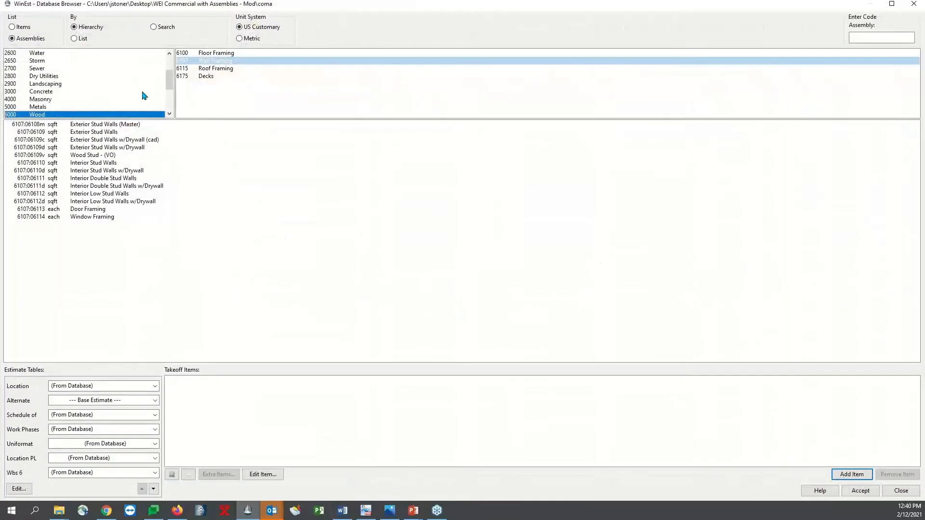
click(28, 27)
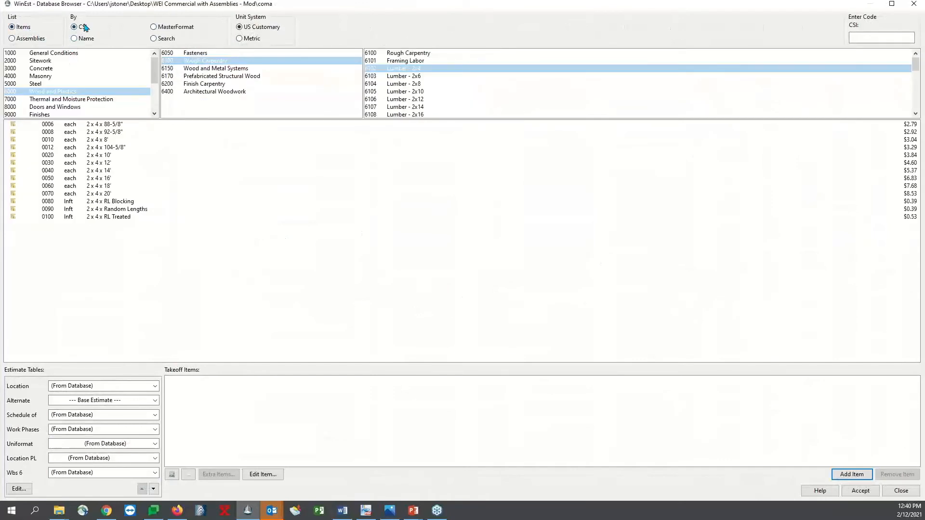
click(153, 27)
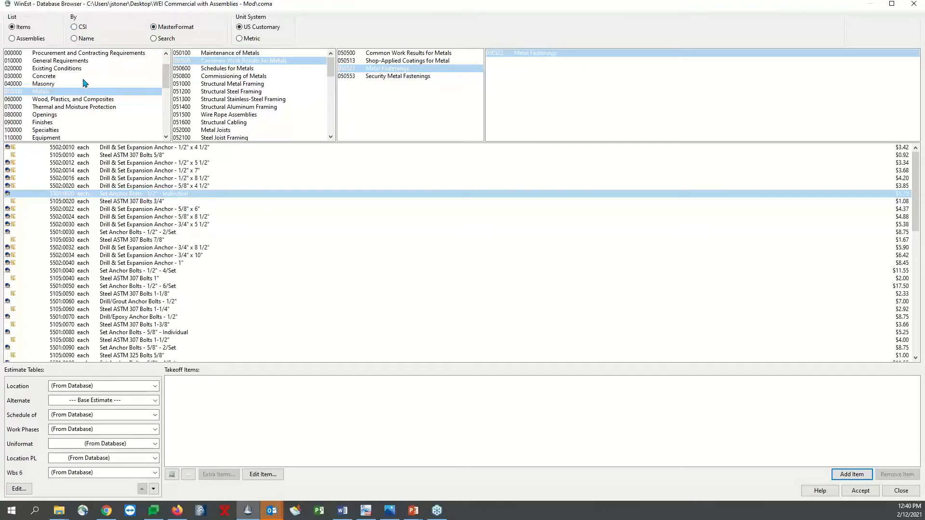
scroll(82, 83, down, 7)
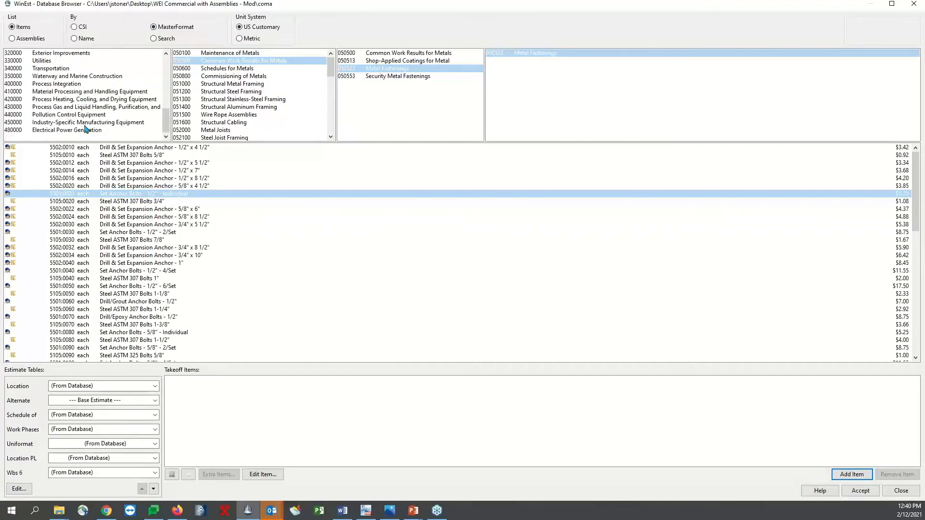
scroll(85, 129, up, 8)
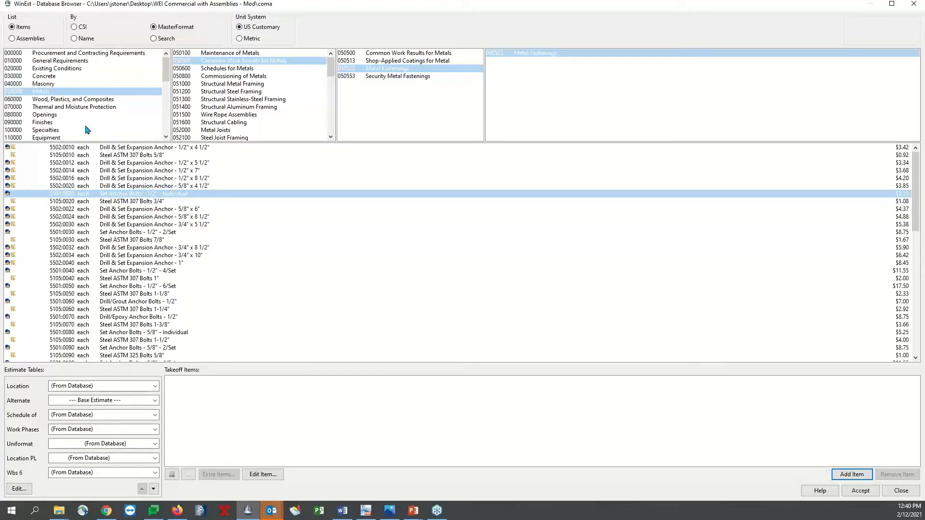
click(82, 26)
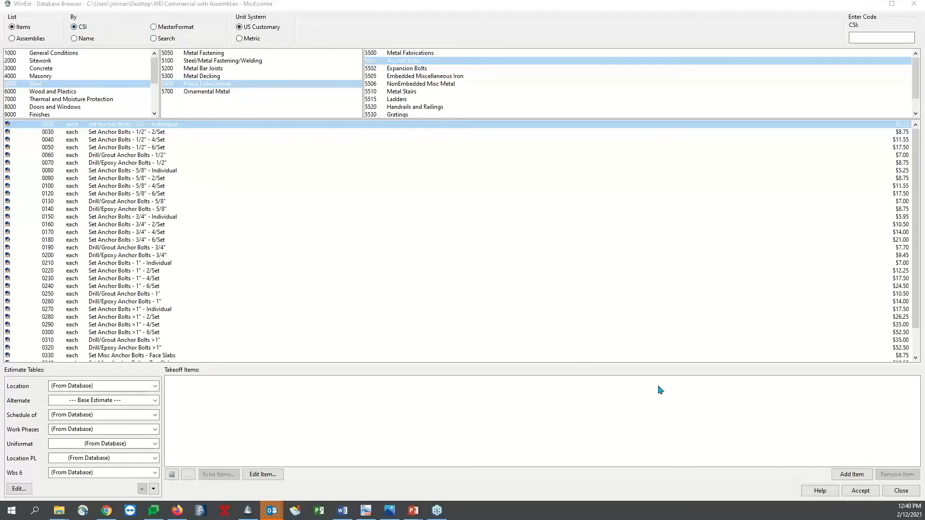
click(901, 490)
click(308, 153)
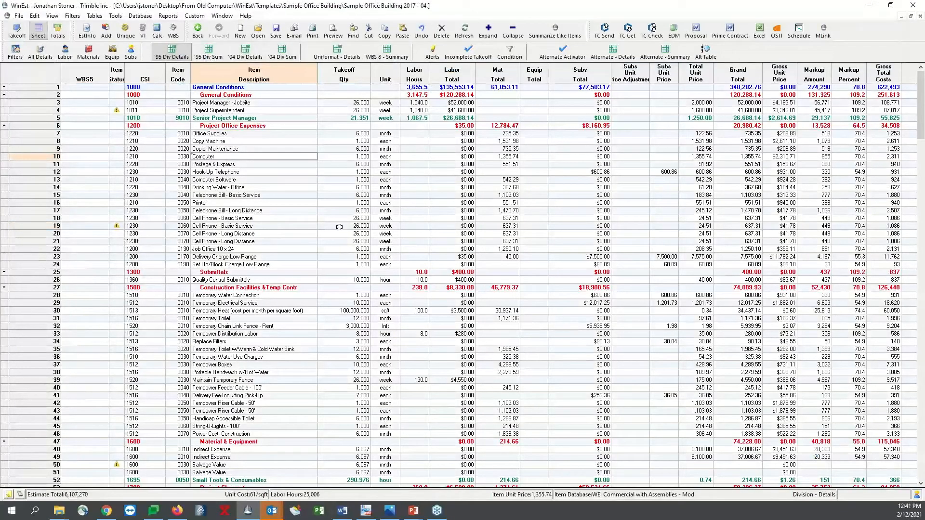
Switch to the '04 division summary and open the Location work breakdown structure for editing
click(208, 52)
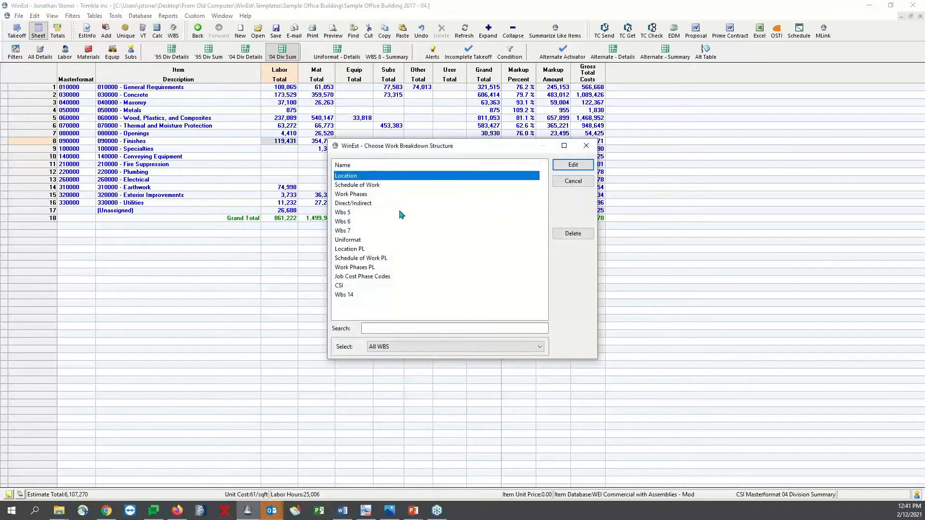
click(591, 165)
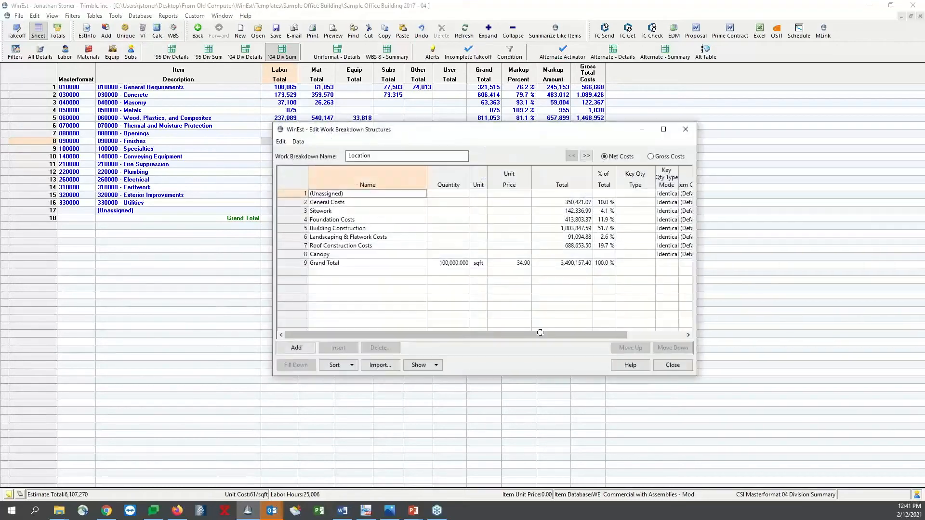
drag(361, 206, 357, 254)
Set the Location quantities to 2,700 sy for Sitework and 10,000 lf for Foundation Costs
click(439, 213)
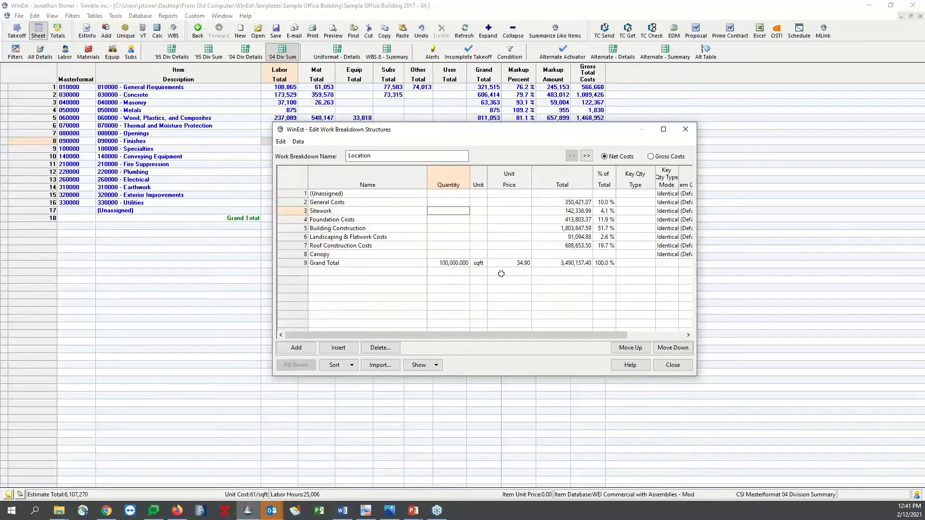
text(2700)
key(Tab)
text(c)
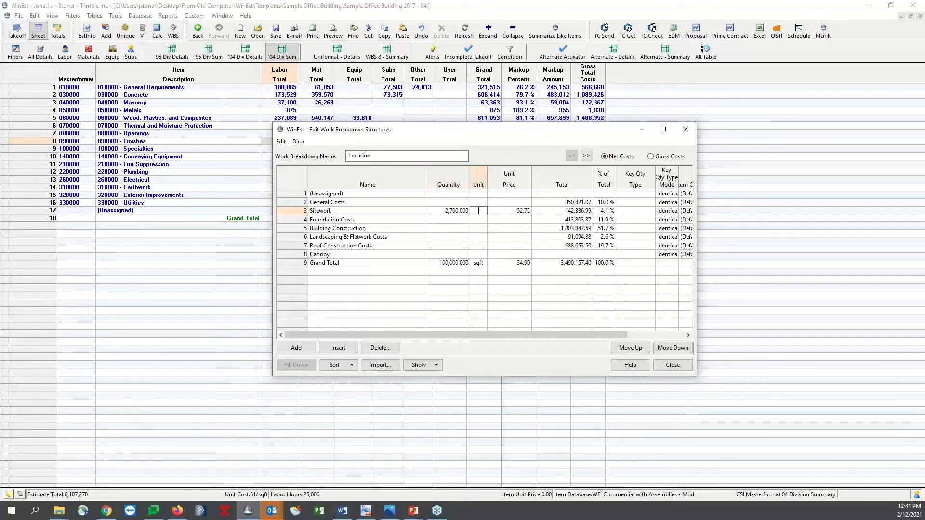
text(y)
key(Return)
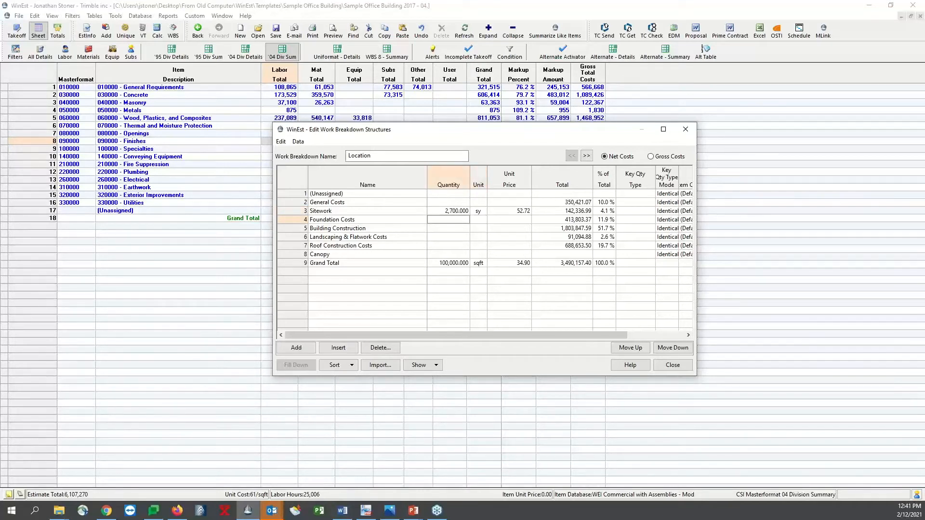
text(10000)
key(Tab)
text(lf)
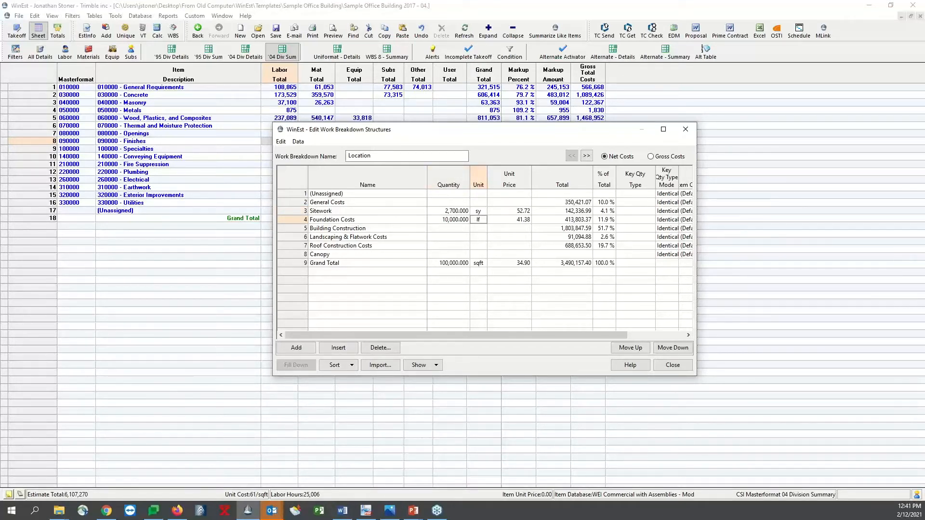
Set the Building Construction quantity to 50,000 sqft and close the Location work breakdown structure
click(449, 228)
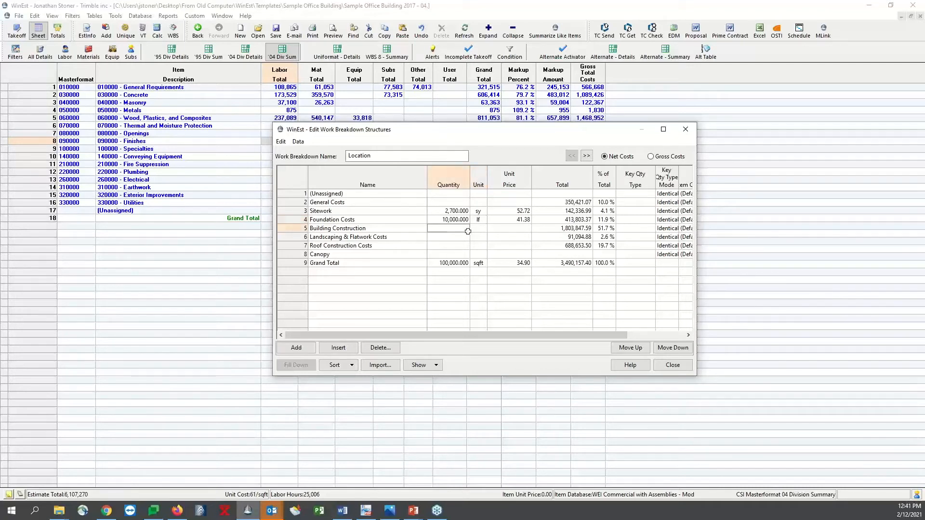
text(10)
key(Tab)
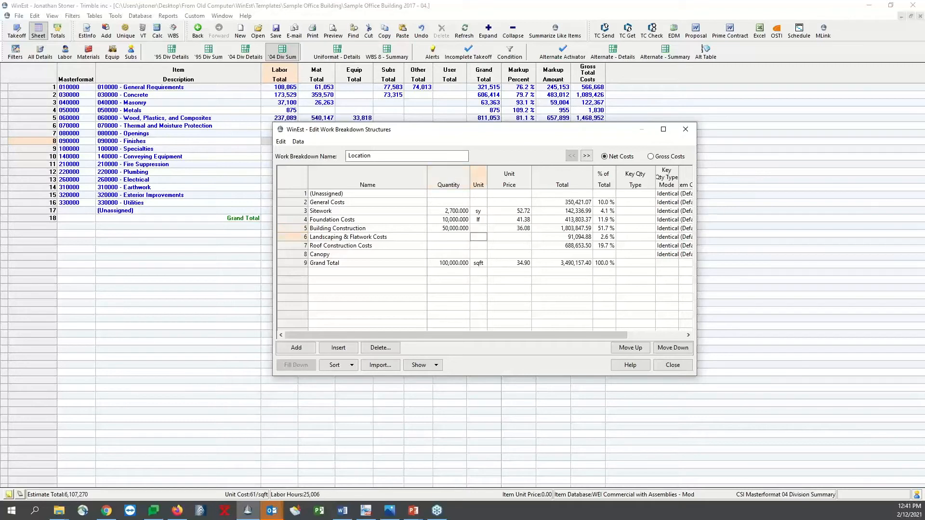
text(sqft)
click(438, 264)
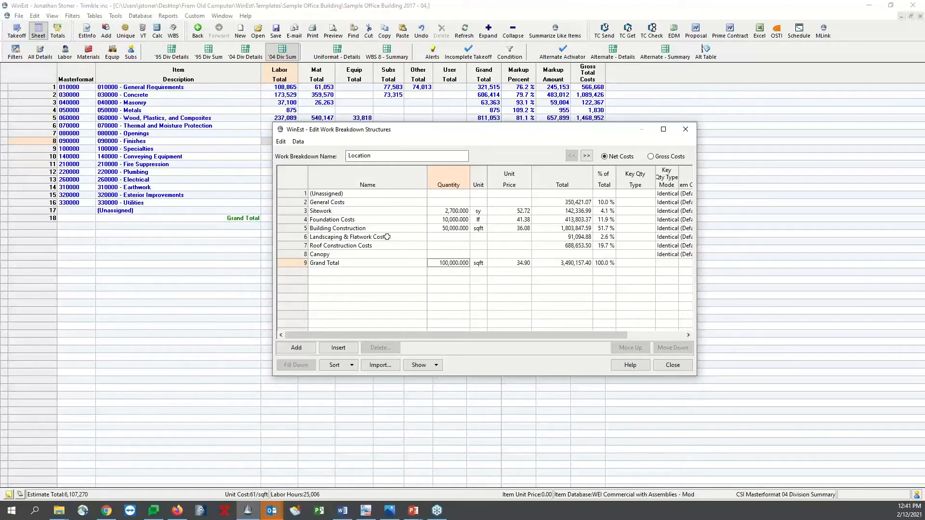
click(440, 237)
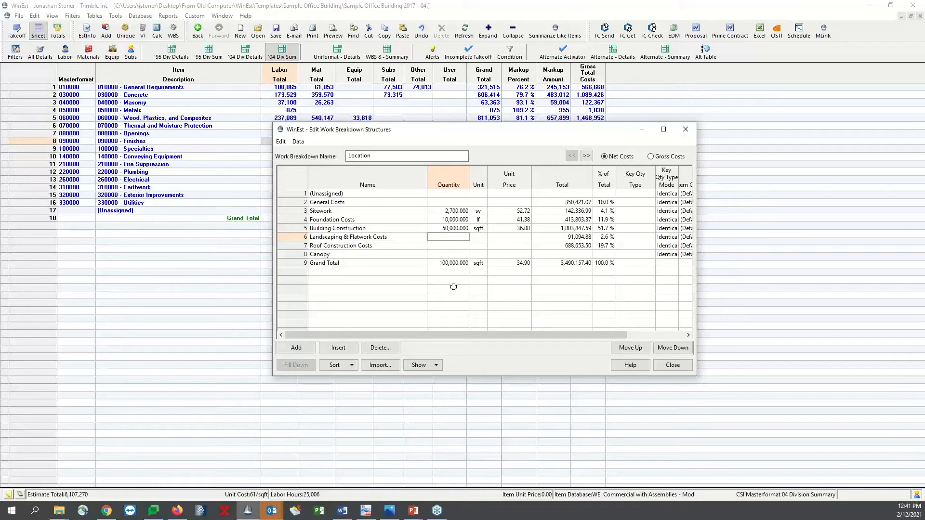
click(449, 246)
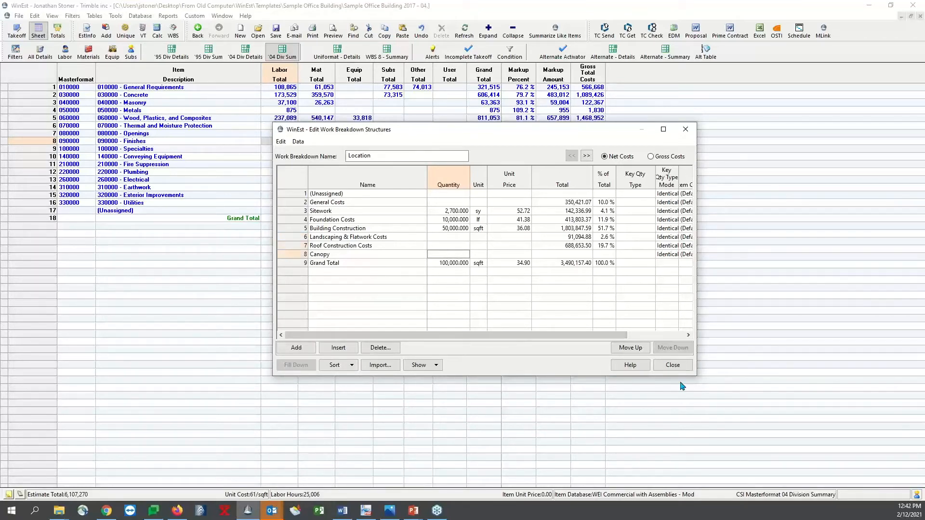
click(672, 364)
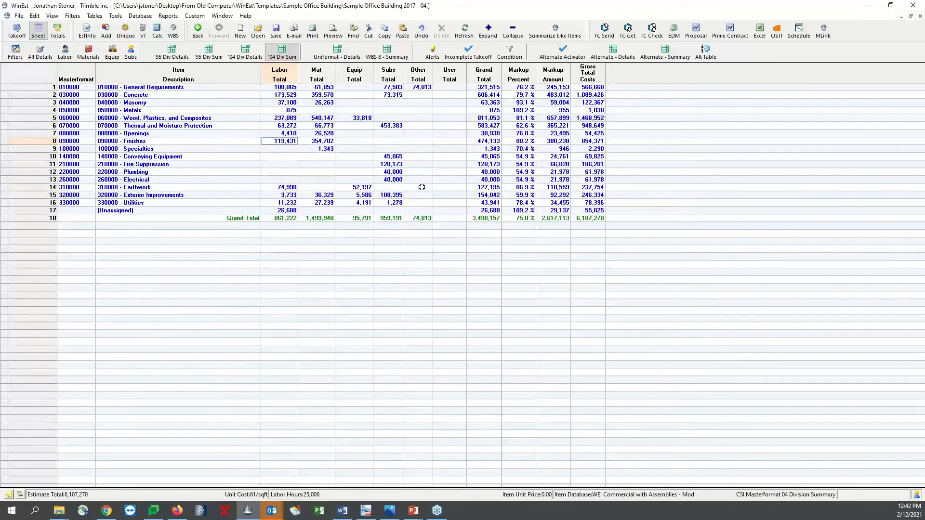
Find the location filters and apply the _Locations Details filter to the estimate sheet
click(15, 52)
click(400, 350)
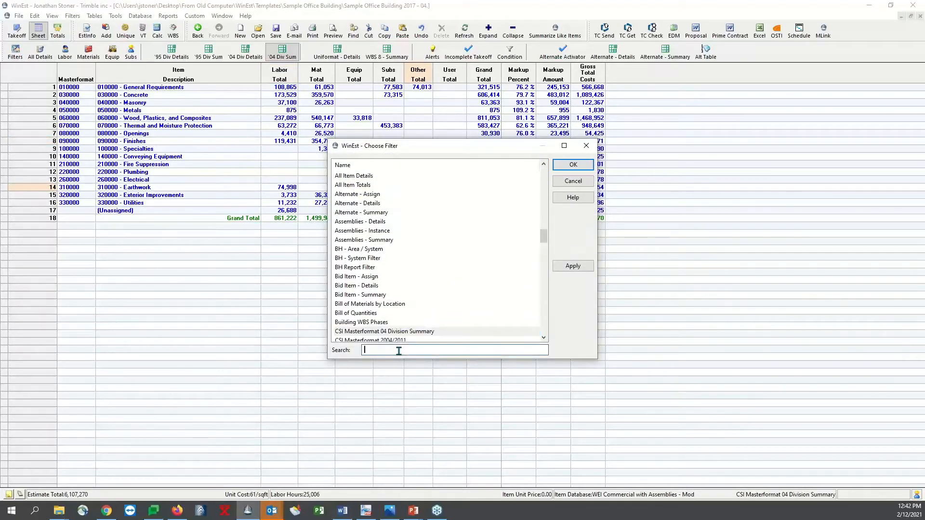
text(location)
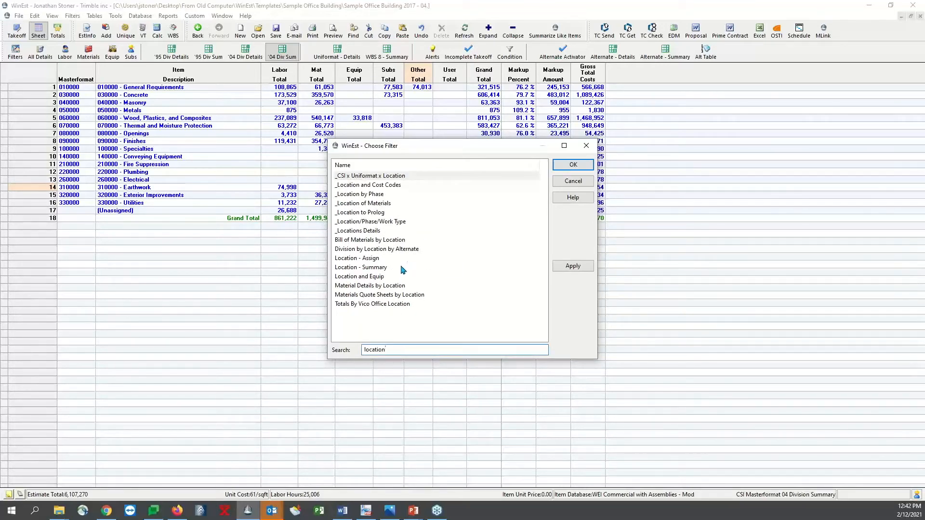
double_click(401, 231)
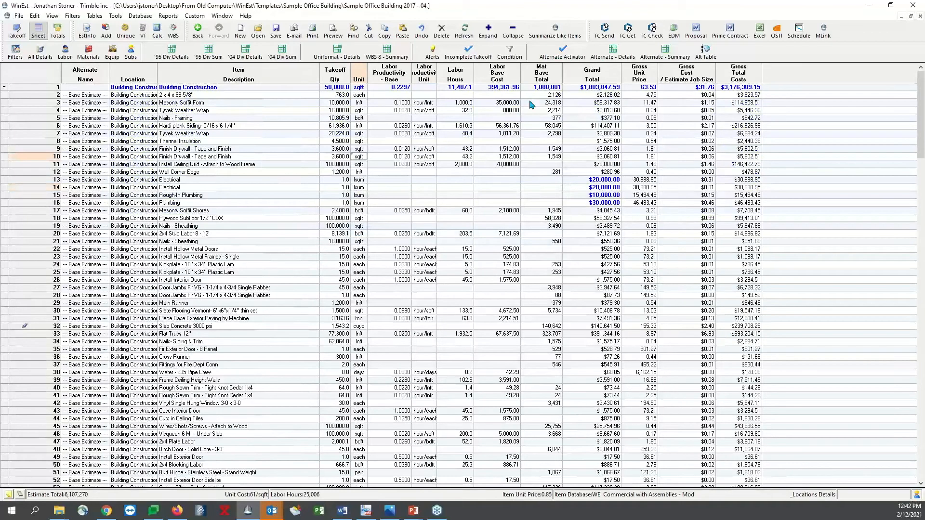
Compare the expanded item details with the collapsed location totals, examining takeoff quantities, gross unit prices and labor hours
click(512, 31)
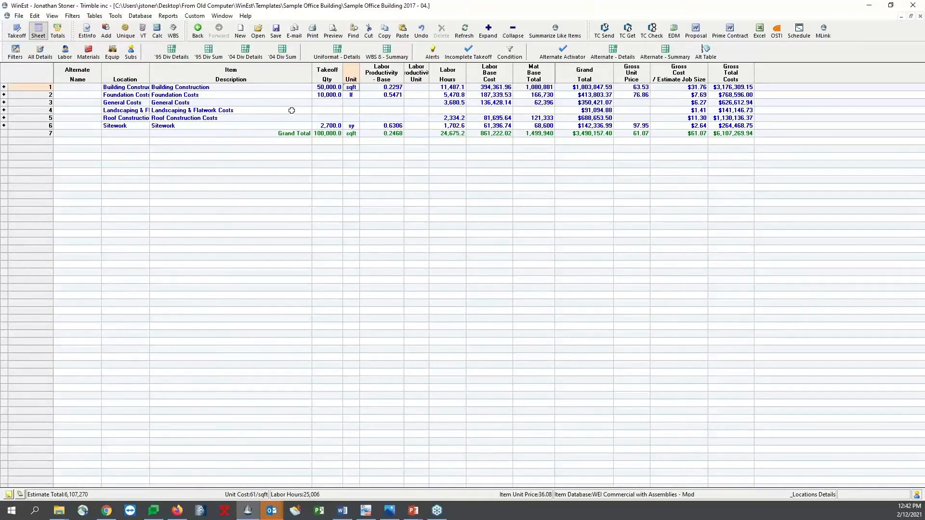
click(487, 31)
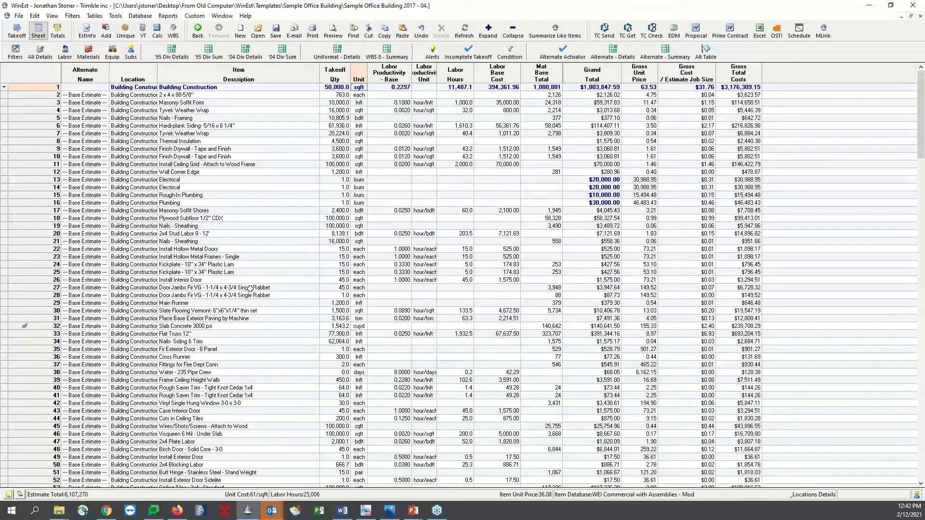
scroll(250, 288, down, 3)
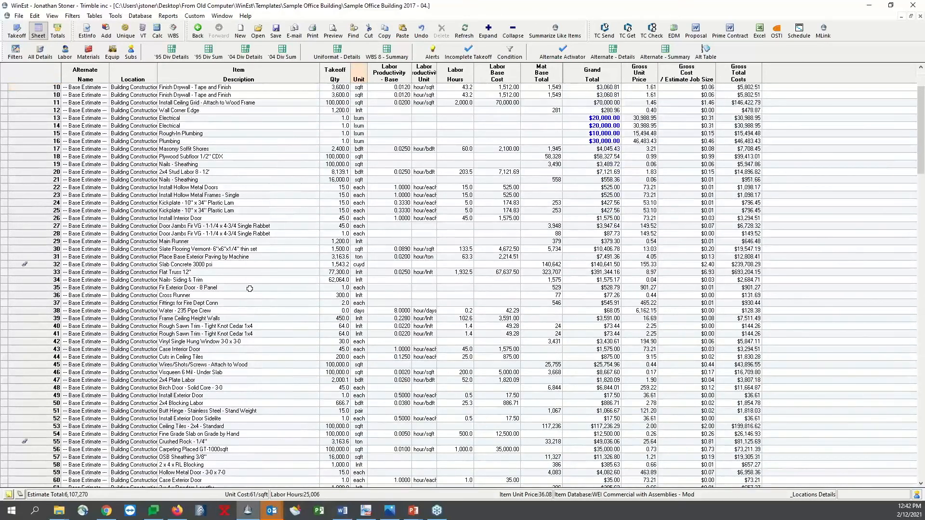
scroll(250, 288, up, 3)
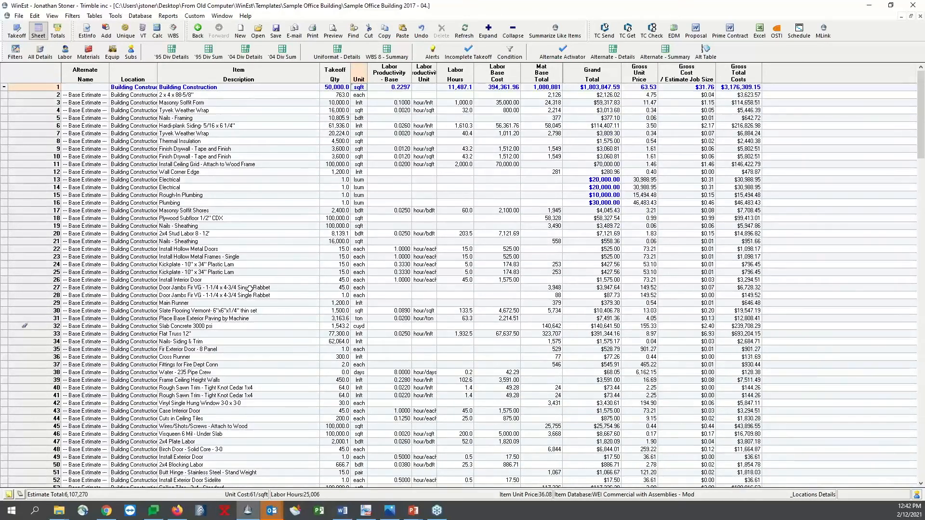
click(512, 32)
drag(318, 87, 348, 120)
drag(632, 87, 632, 126)
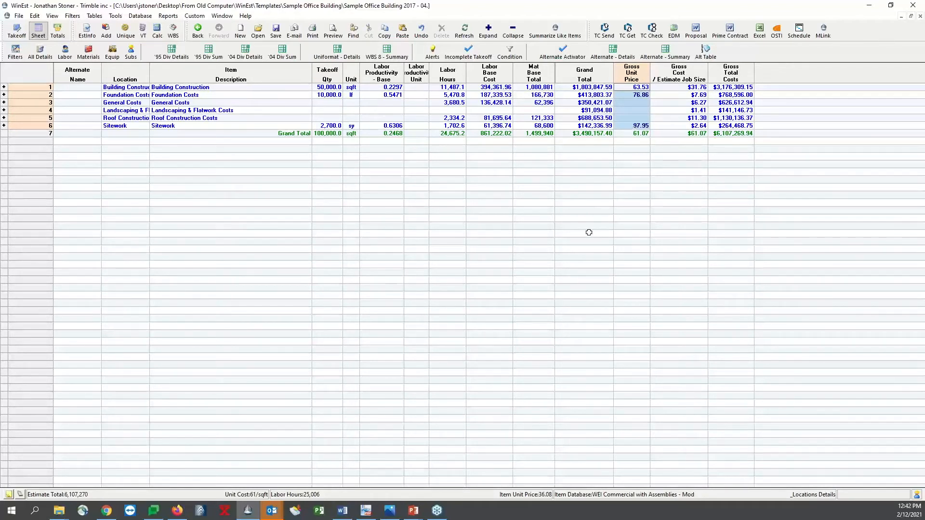
click(460, 134)
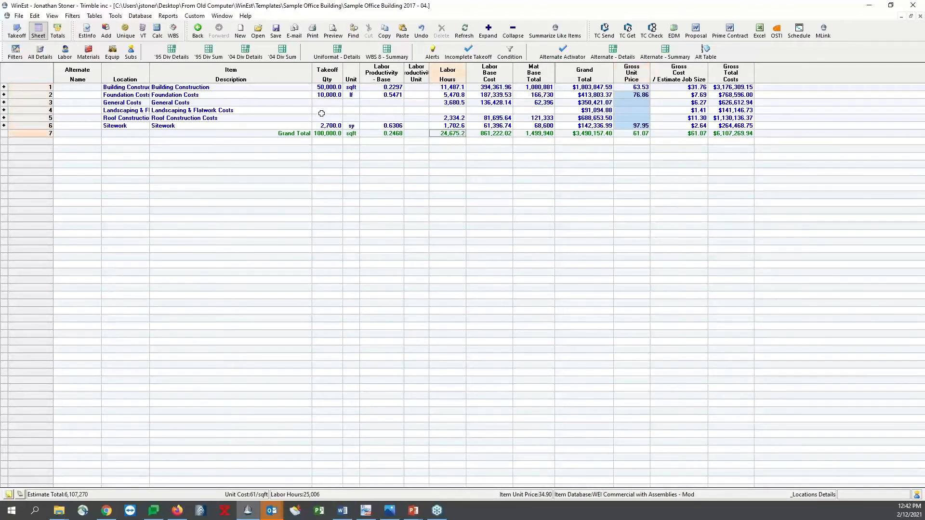
View the Uniformat details, then examine the Continuous Footings w/Native & Resteel assembly in the item takeoff view
click(337, 52)
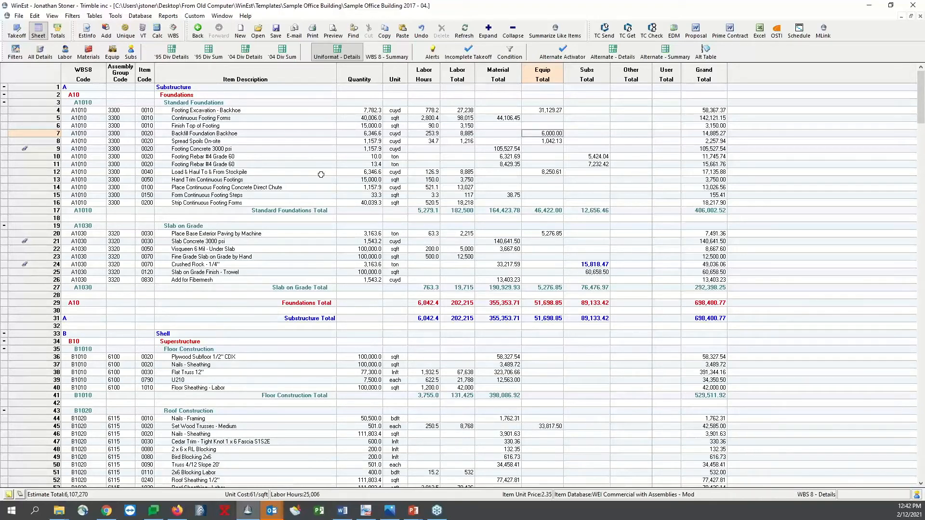
click(17, 31)
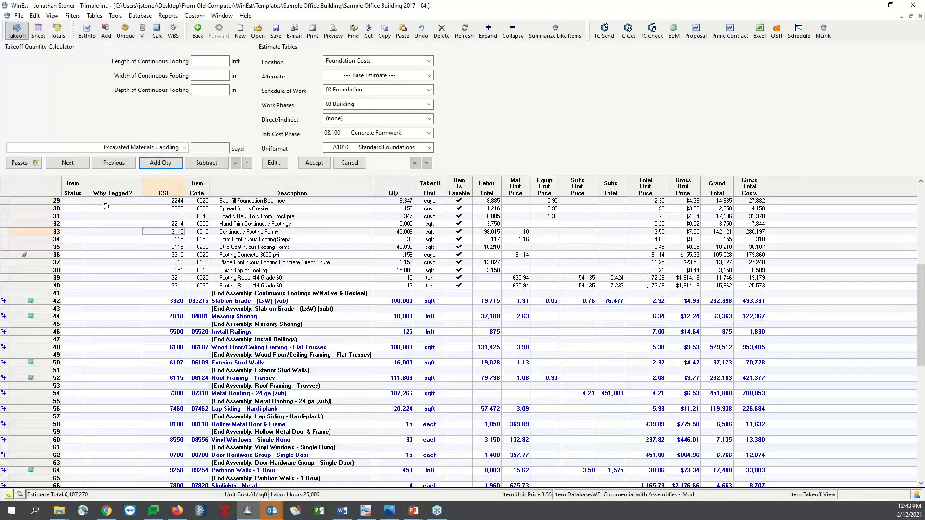
click(105, 206)
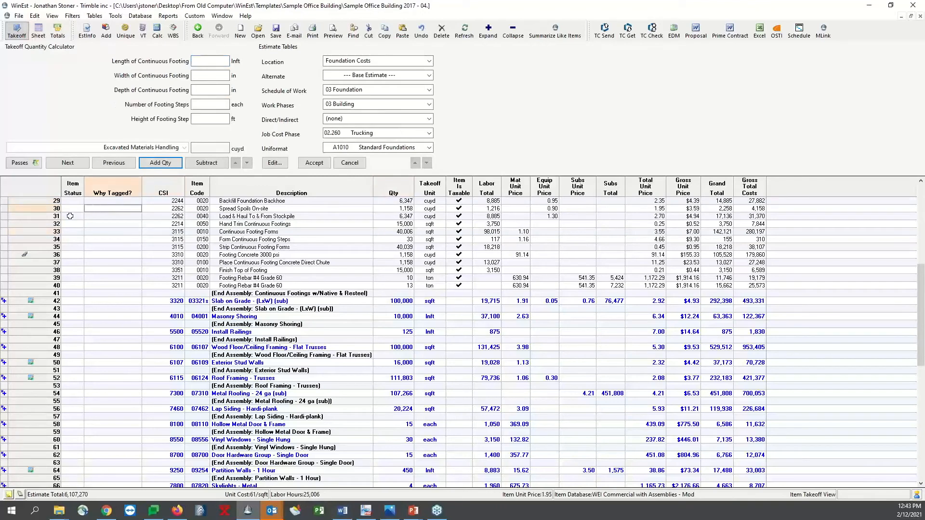
scroll(103, 254, up, 2)
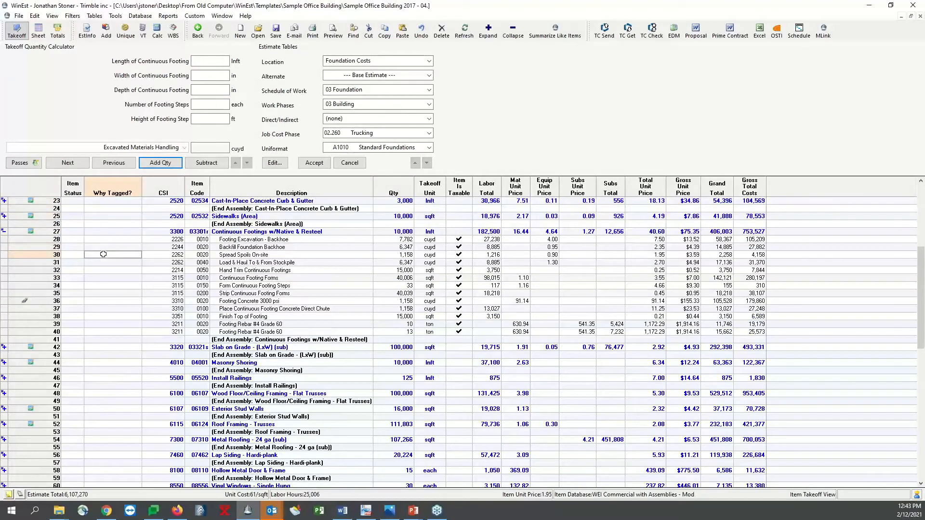
scroll(103, 254, down, 1)
Tag the Footing Excavation, Backfill Foundation, Load & Haul To & From Stockpile and Form Continuous Footing Steps items in the Item Status column
click(73, 188)
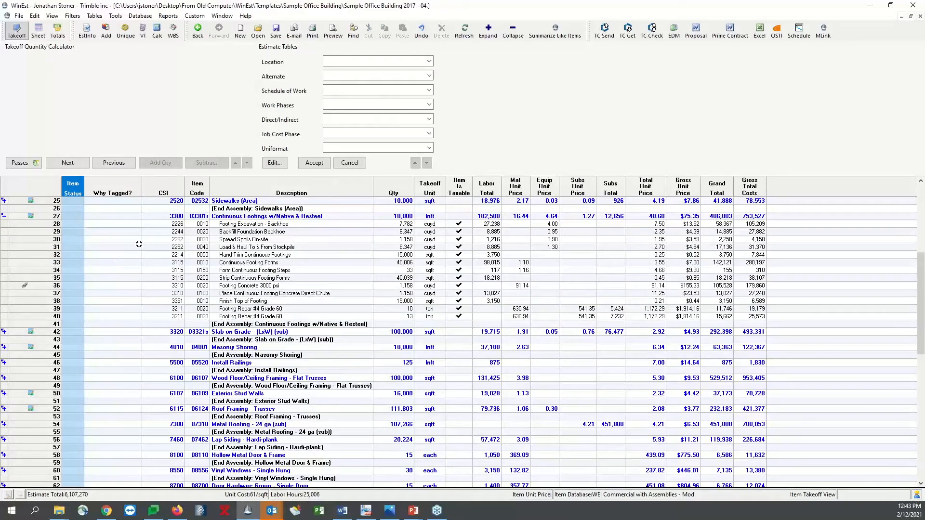
click(78, 225)
click(72, 232)
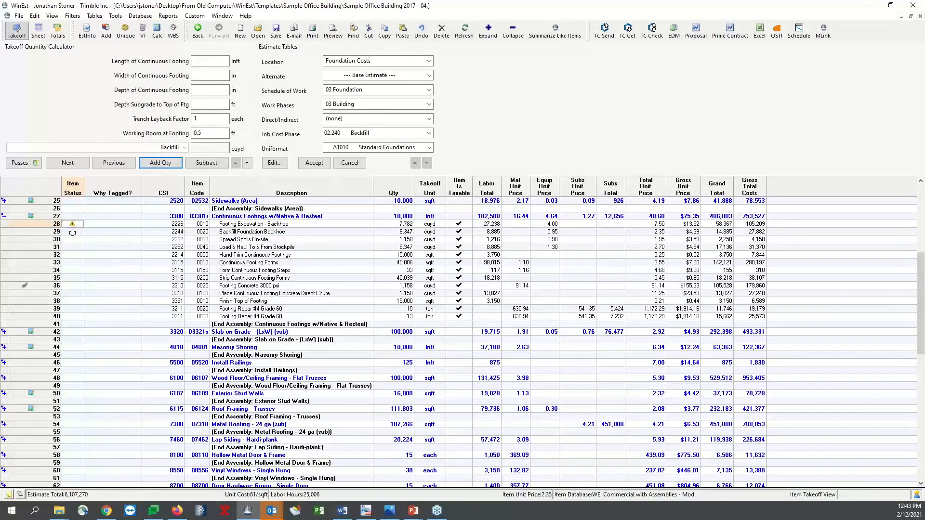
click(71, 246)
click(72, 270)
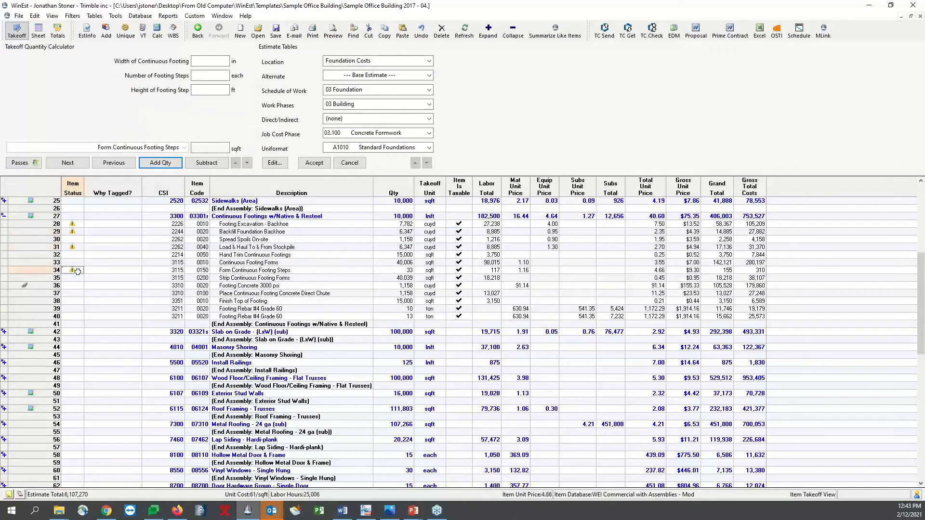
click(158, 270)
Enter Missing Pricing as the tag reason for Footing Excavation, Backfill Foundation, Load & Haul To & From Stockpile and Form Continuous Footing Steps
click(108, 224)
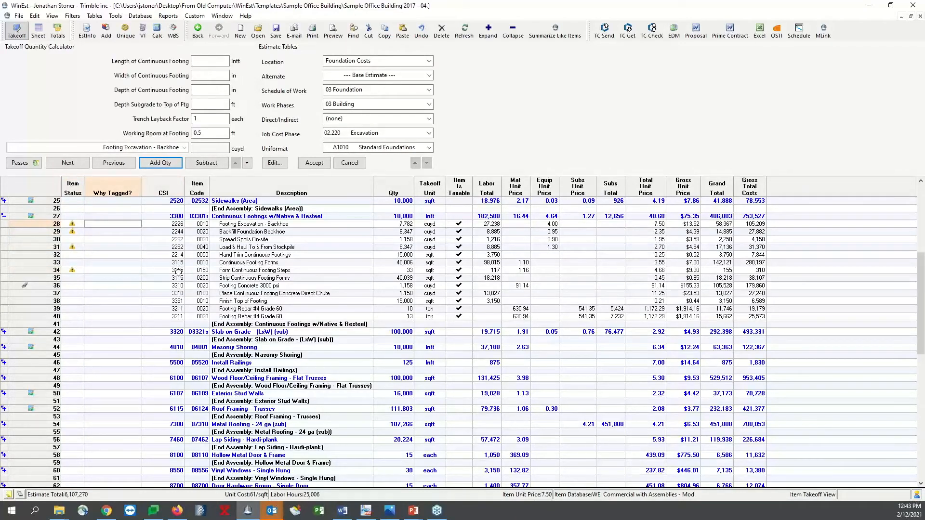
text(Missing Pricing)
key(Return)
drag(130, 225, 129, 231)
key(ctrl+c)
key(ctrl+d)
click(128, 235)
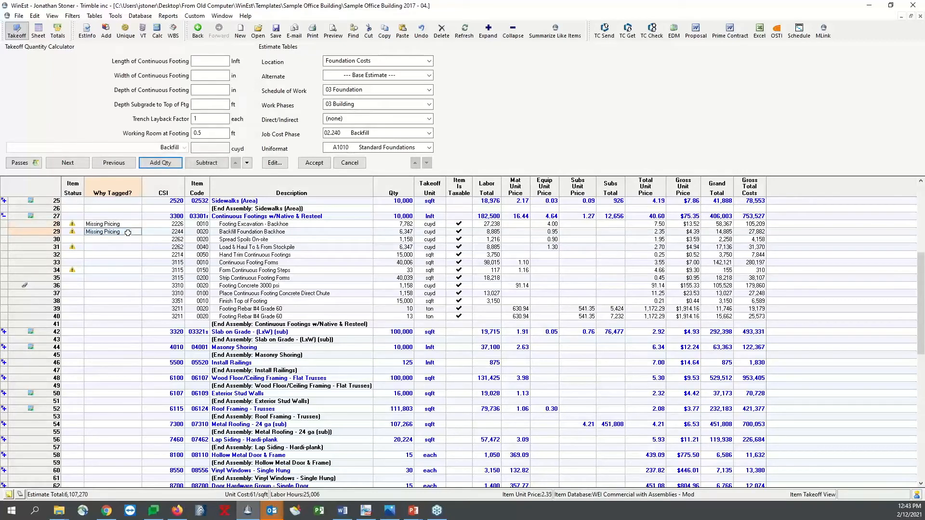
click(112, 247)
key(ctrl+v)
click(109, 271)
key(ctrl+v)
click(124, 293)
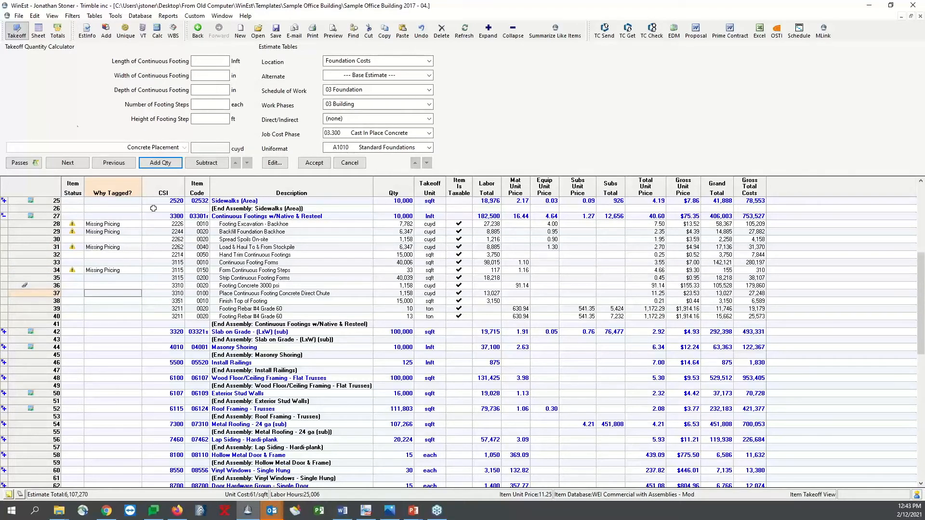
Apply the Alerts filter to the estimate sheet and review the four Concrete Foundations items tagged Missing Pricing
click(38, 31)
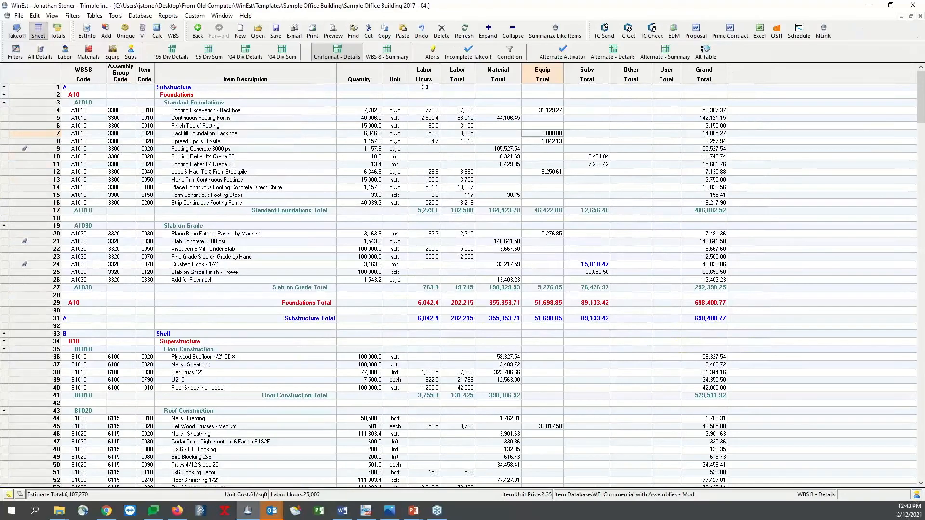
click(432, 51)
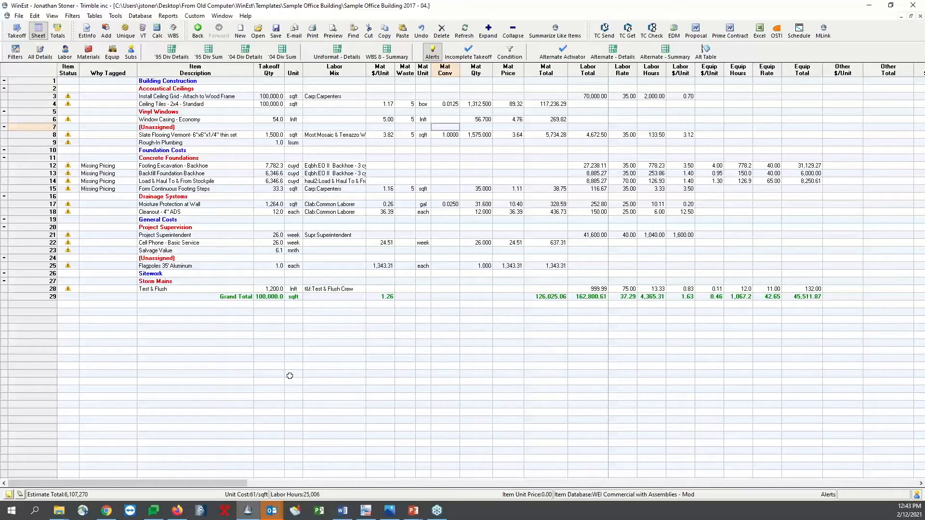
drag(47, 189, 45, 171)
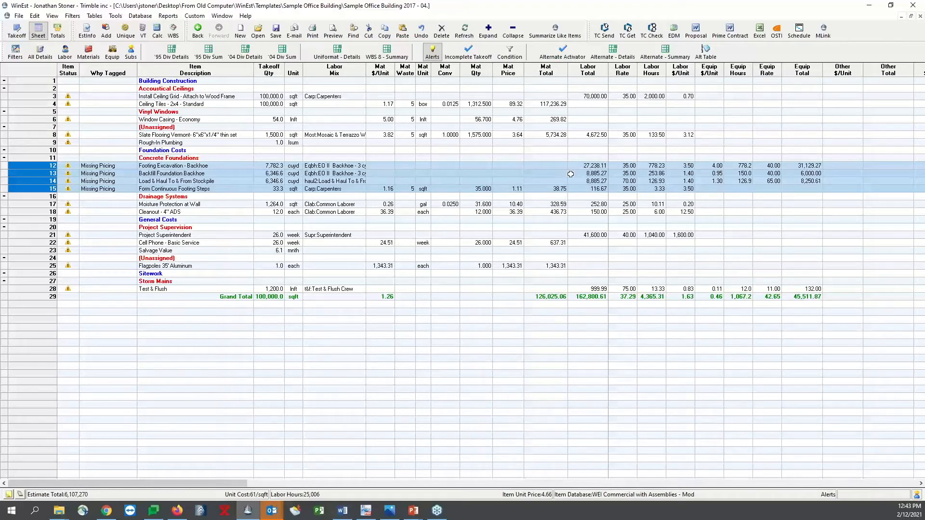
click(109, 189)
Clear the tag reasons and Item Status tags of the four Concrete Foundations items, and refresh the Alerts list
drag(95, 166, 92, 190)
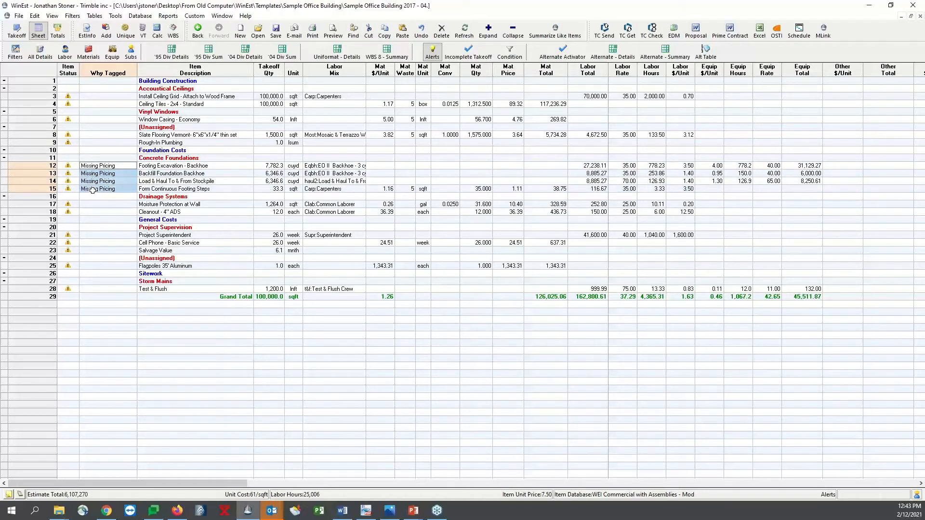
key(Delete)
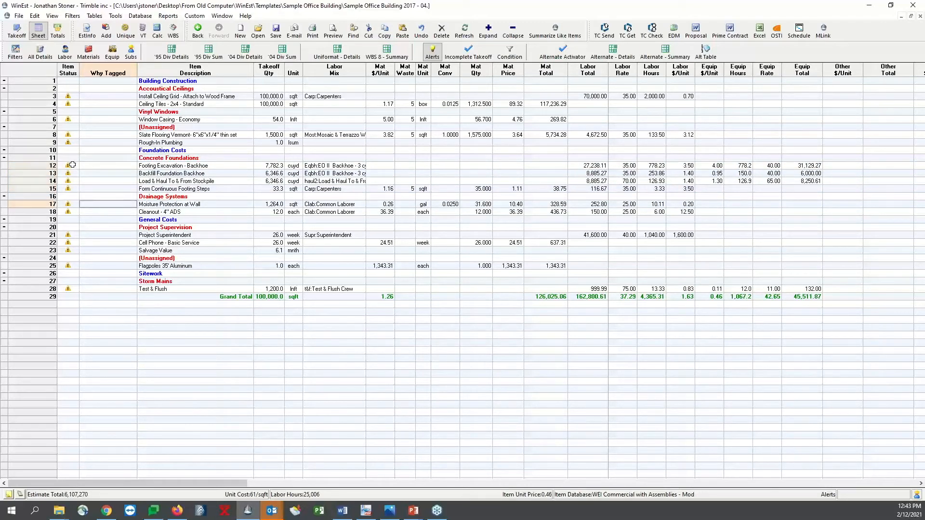
double_click(72, 174)
double_click(72, 181)
double_click(72, 188)
click(118, 182)
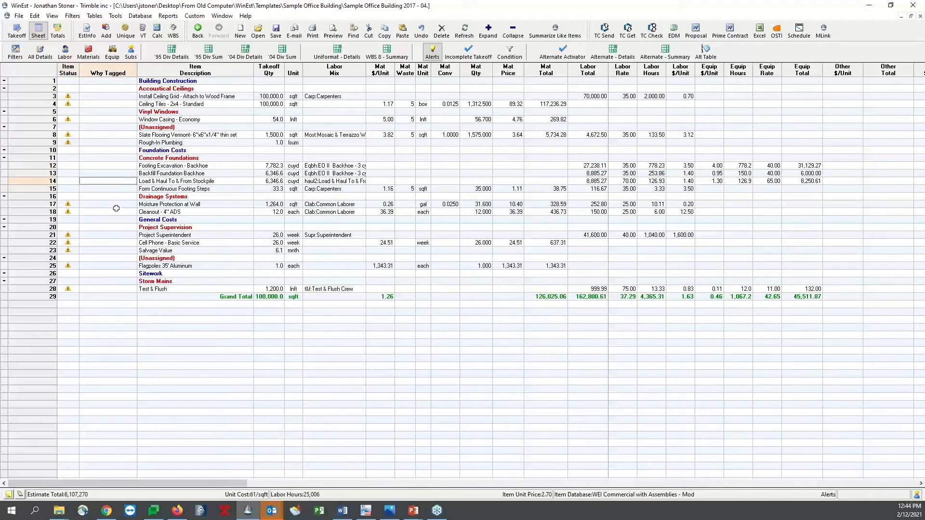
key(F5)
click(116, 208)
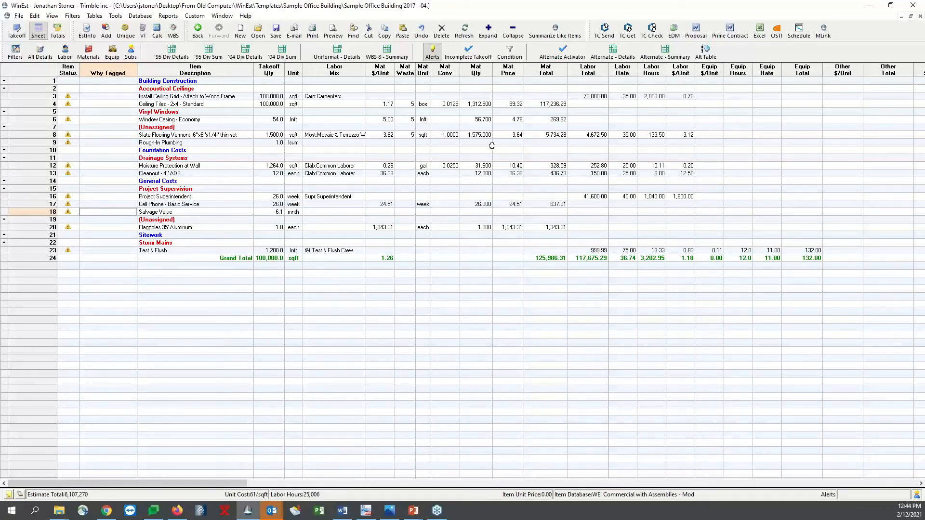
Clear the takeoff quantities of the Building Construction items, from Install Ceiling Grid through Rough-In Plumbing
drag(263, 95, 269, 159)
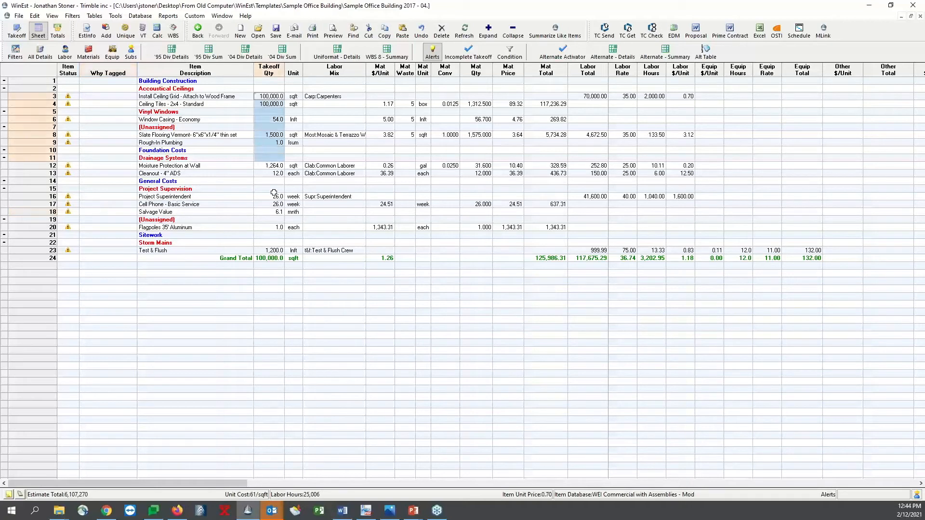
key(Delete)
click(317, 157)
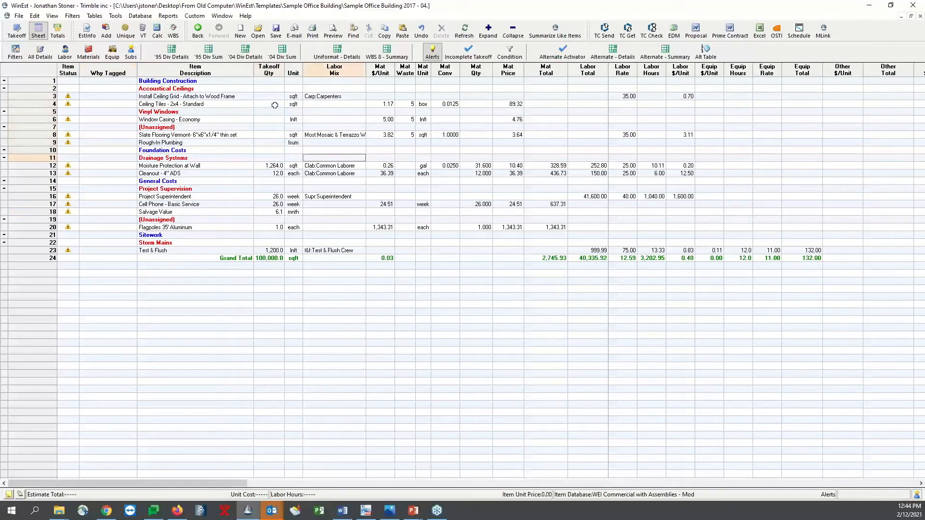
Apply the Incomplete Takeoff filter and examine the items lacking quantities and the Salvage Value items lacking costs
click(468, 52)
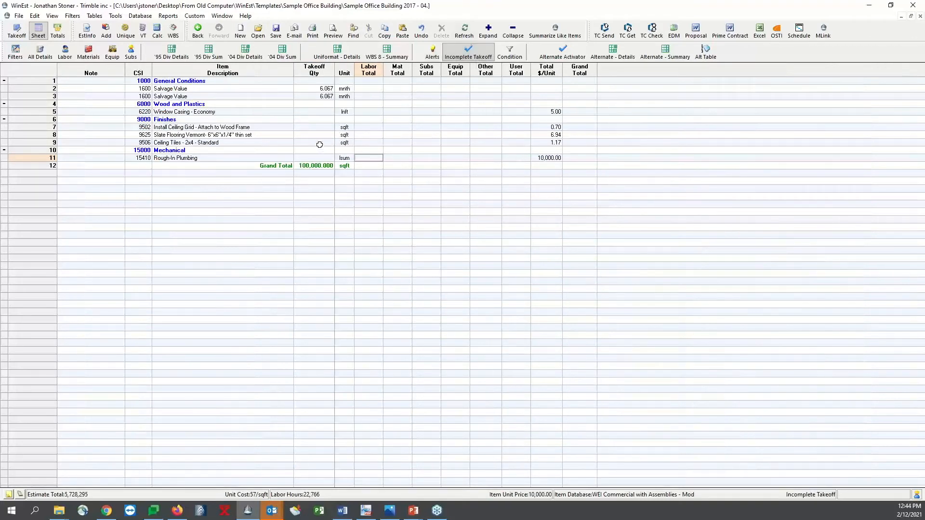
drag(320, 158, 320, 113)
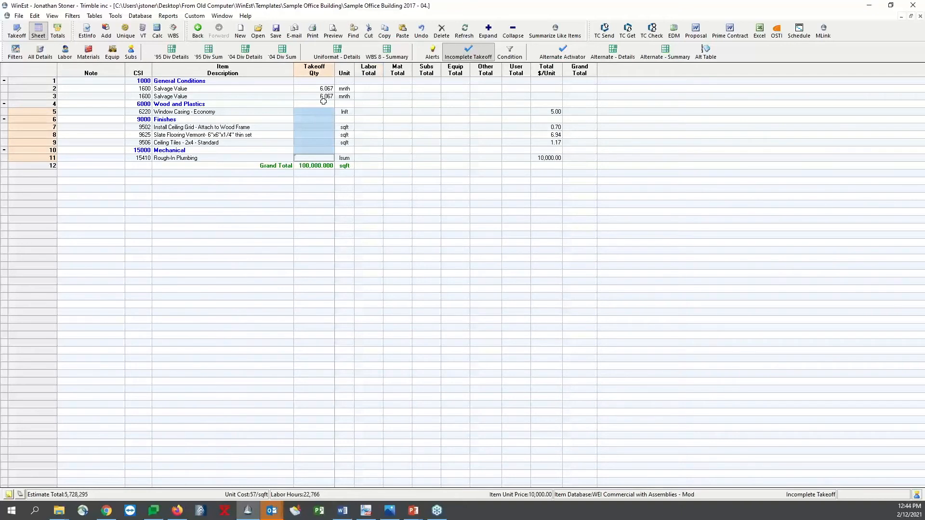
drag(322, 89, 323, 97)
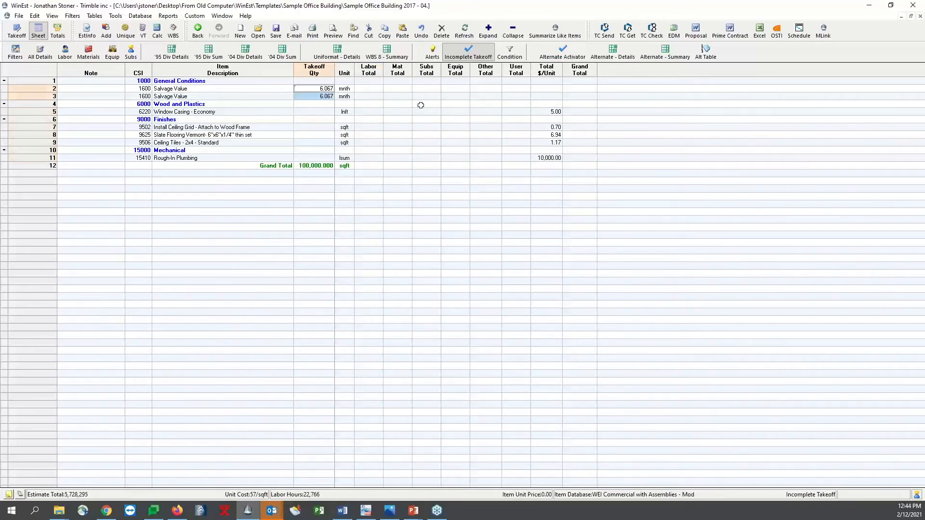
drag(569, 88, 570, 97)
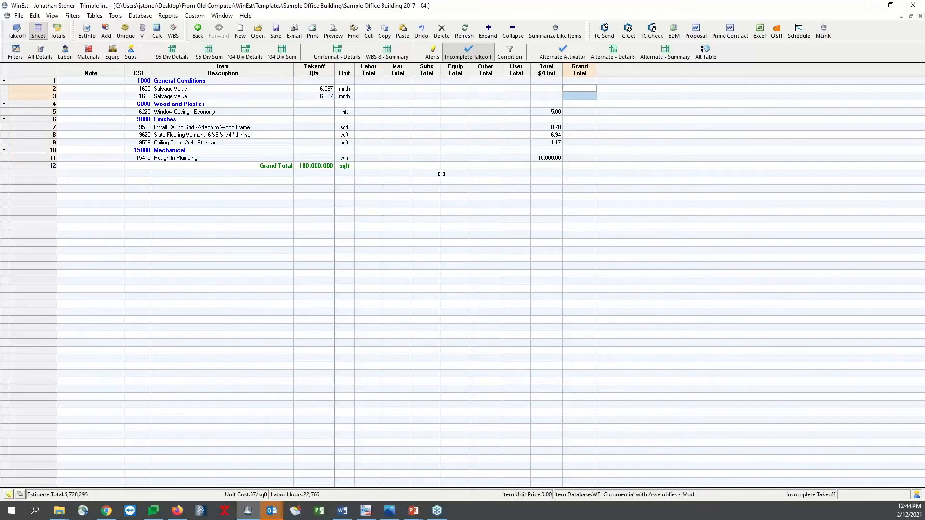
Undo the deletion of the takeoff quantities and reapply the Incomplete Takeoff filter
click(397, 142)
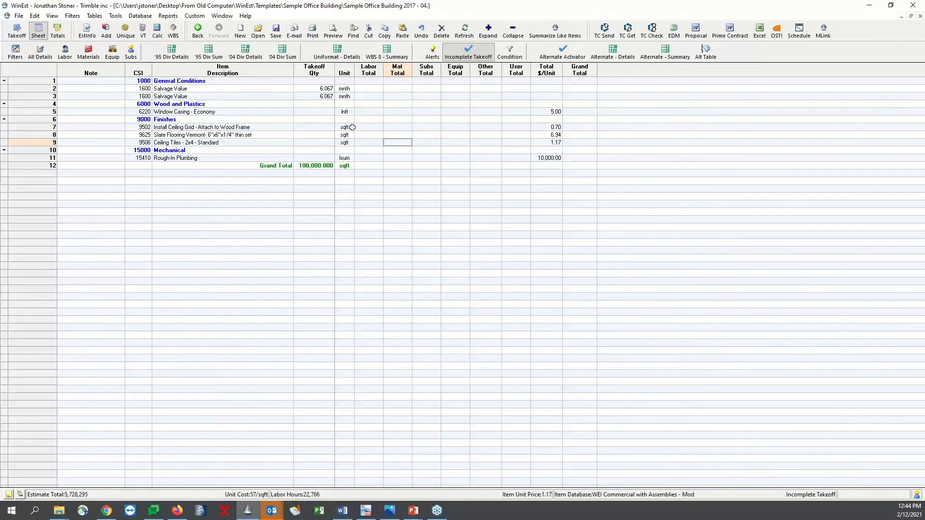
key(ctrl+z)
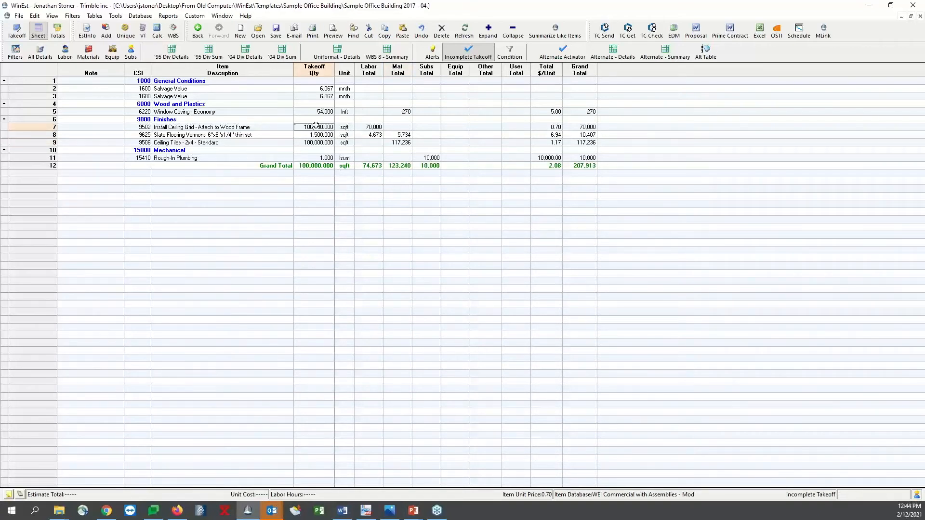
click(468, 52)
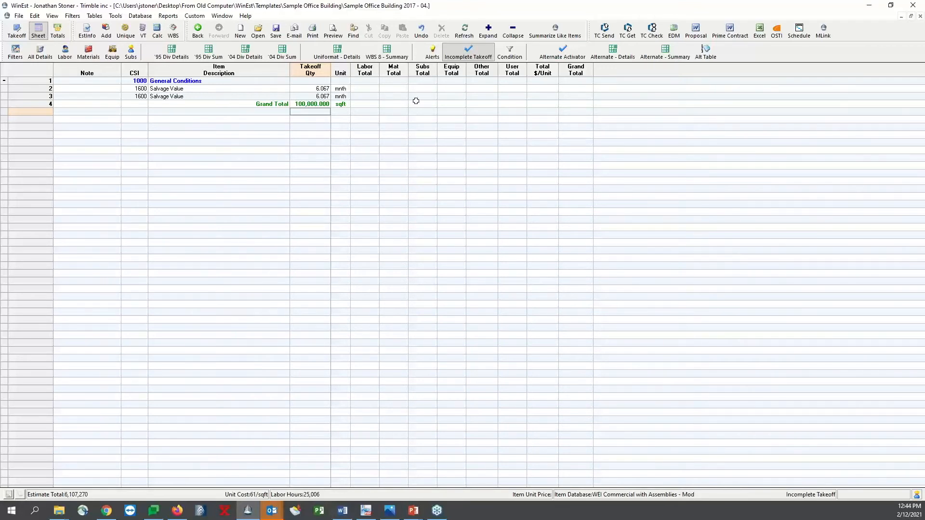
Set the Subs Total of the first Salvage Value item to 1000
click(426, 90)
text(1000)
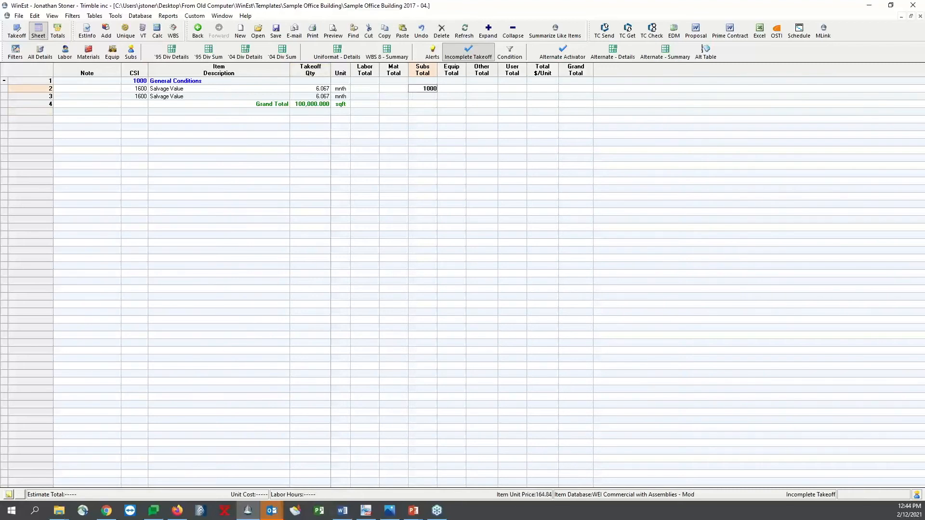
key(Return)
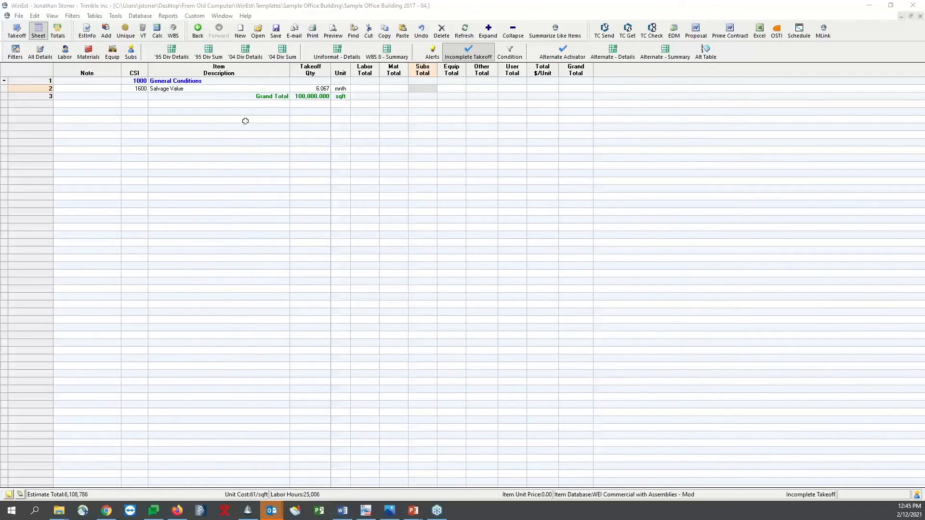
Show the materials-only view of the estimate sheet and turn on Summarize Like Items
click(239, 103)
click(88, 52)
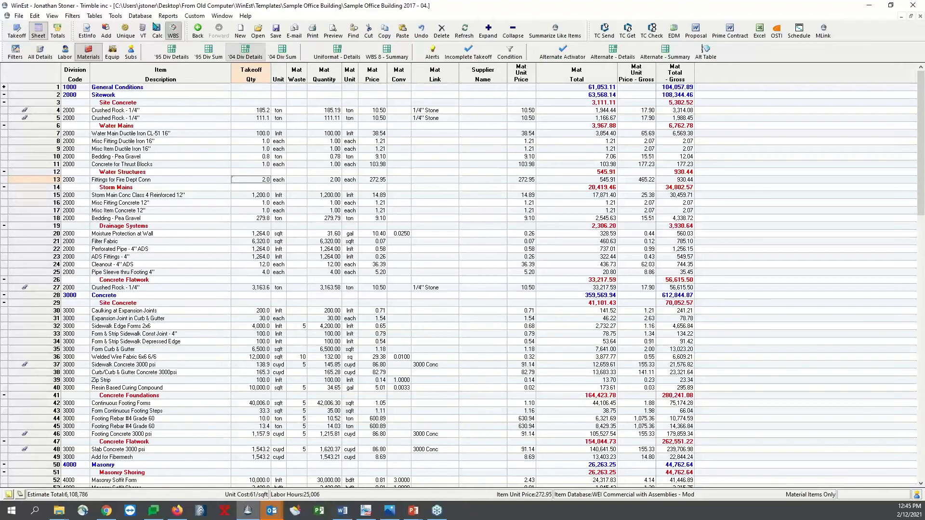
click(53, 16)
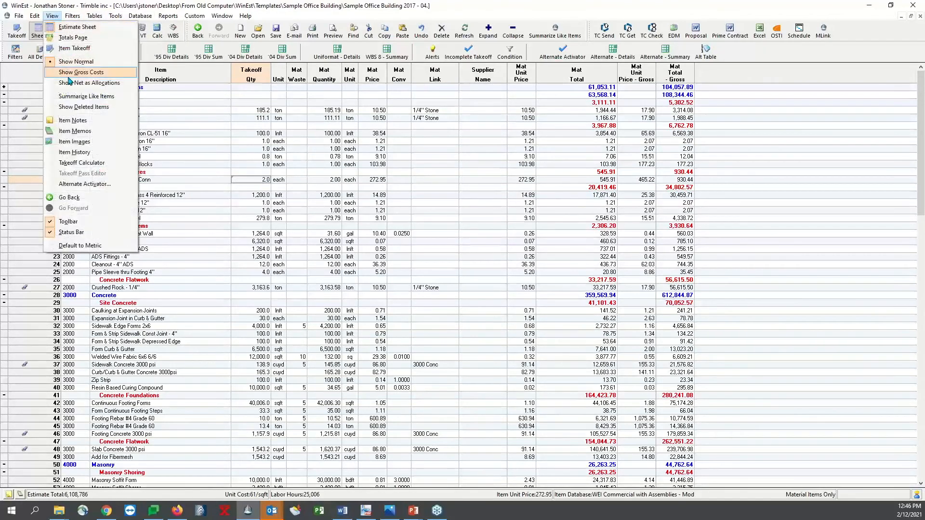
click(73, 97)
Set the material price of the summarized Footing Rebar #4 Grade 60 item under Concrete Foundations to 550.00
click(96, 327)
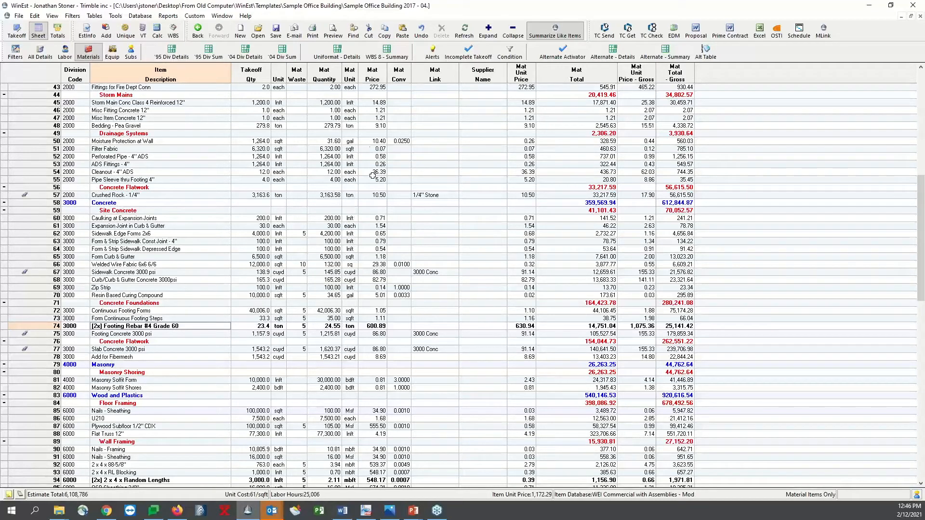
click(373, 326)
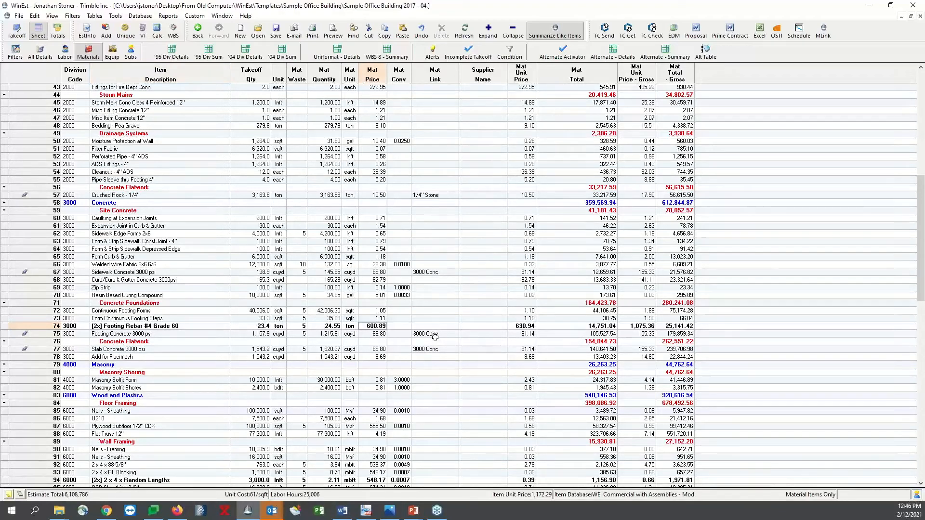
text(5.50)
key(Return)
click(380, 326)
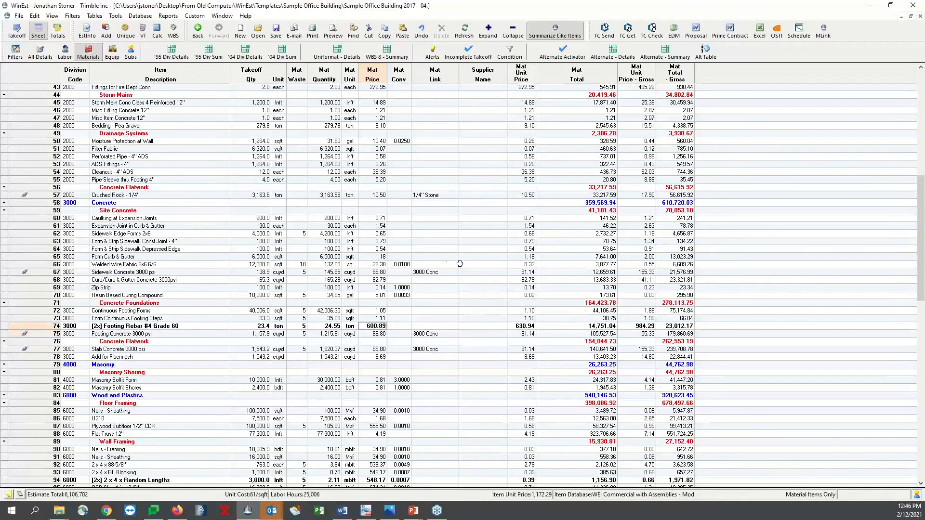
Examine the summarized Crushed Rock - 1/4" item under Site Concrete and its material price
scroll(417, 253, up, 8)
scroll(416, 254, up, 2)
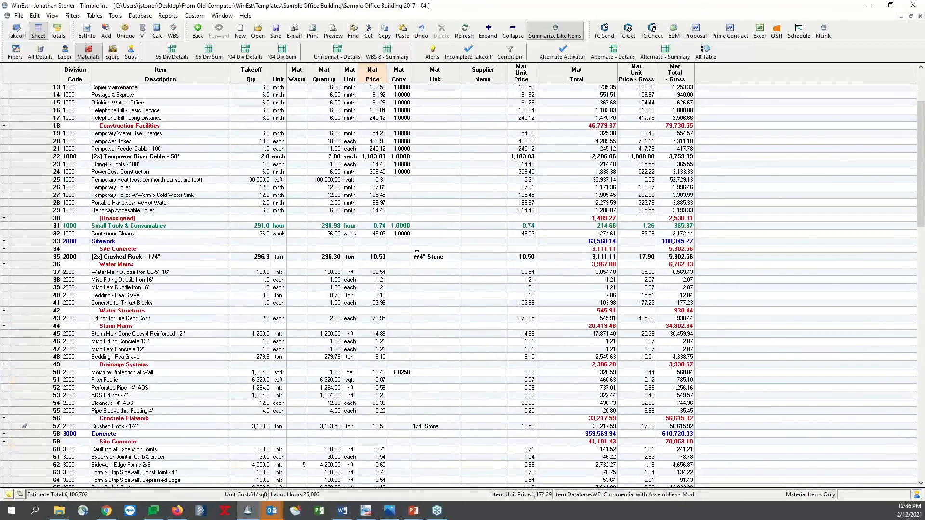
click(175, 256)
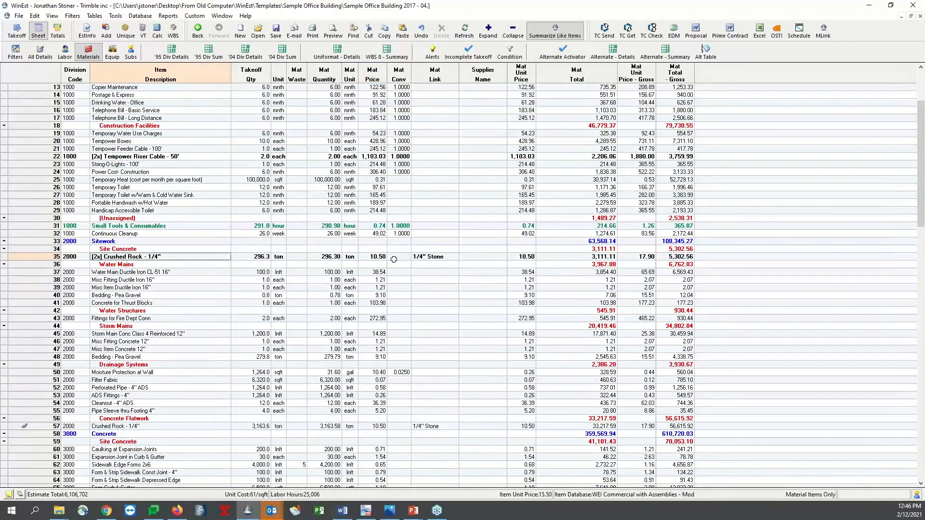
scroll(335, 241, up, 2)
scroll(332, 238, up, 2)
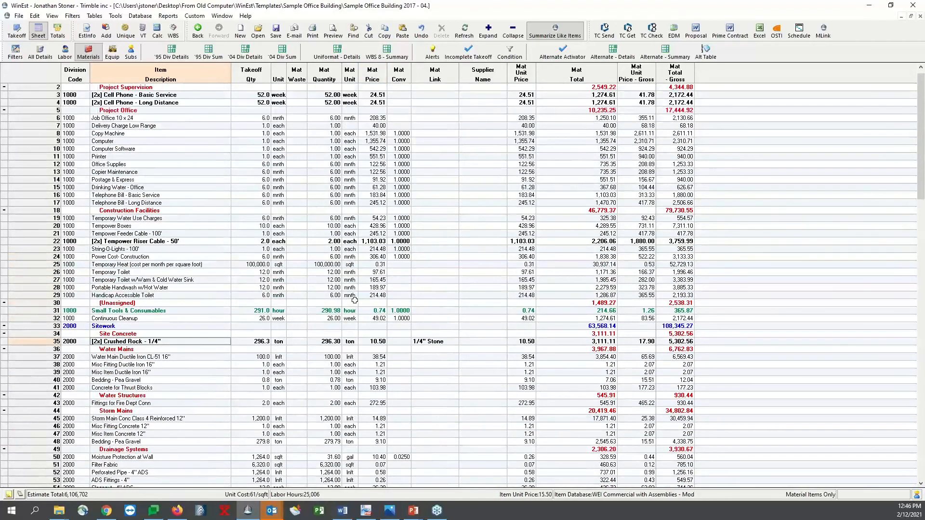
click(377, 341)
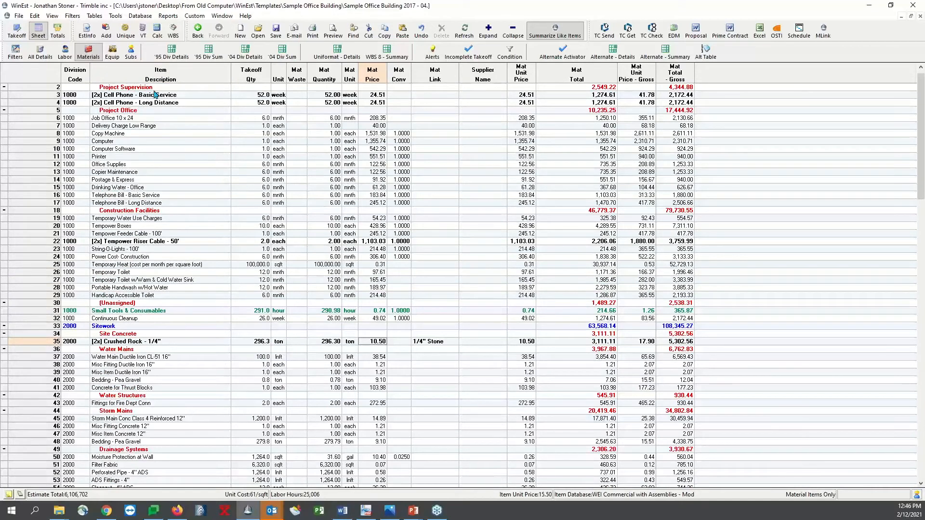
Turn off Summarize Like Items and review the separate material items, including both Footing Rebar #4 Grade 60 lines
click(52, 16)
click(69, 97)
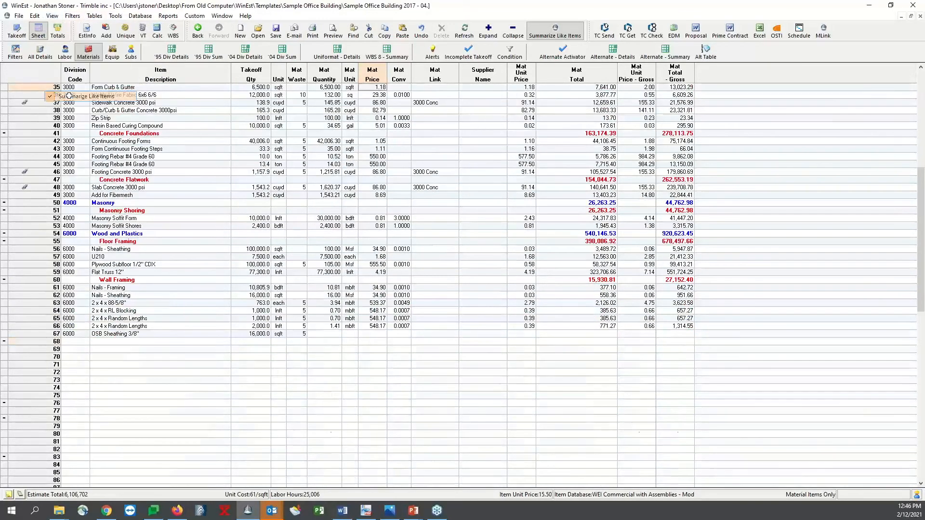
scroll(268, 127, up, 2)
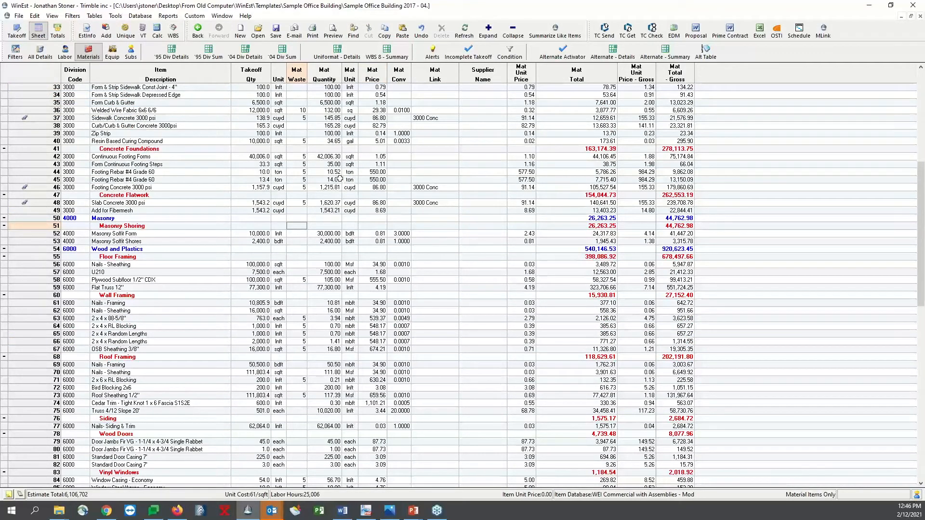
scroll(382, 172, up, 4)
scroll(382, 172, up, 7)
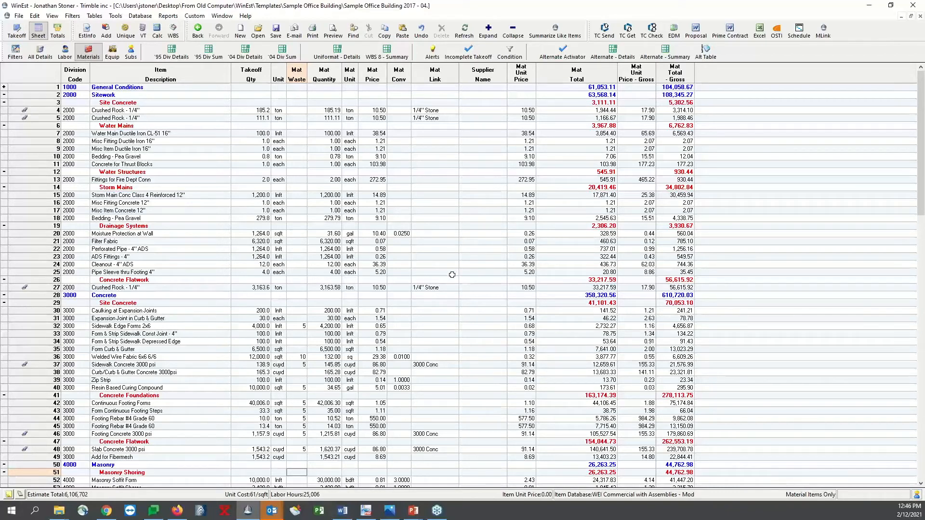
Switch to the PowerPoint slide show and display the Totals View slide
click(413, 471)
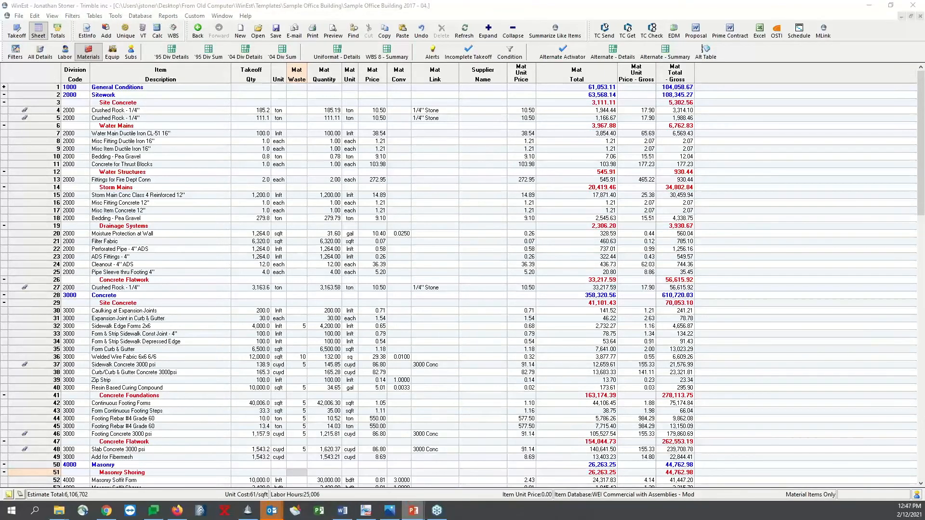
click(296, 318)
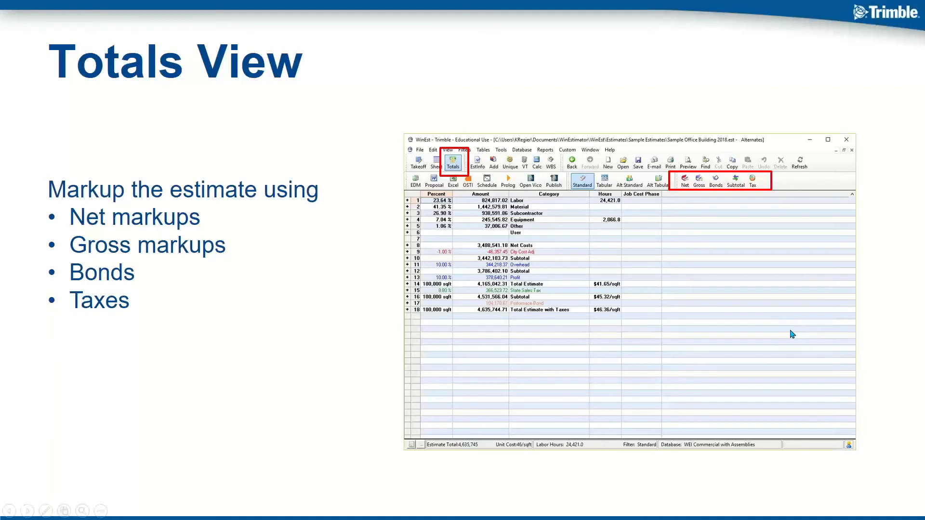
Advance the slide show through the Reporting slides to the closing Questions slide
click(813, 331)
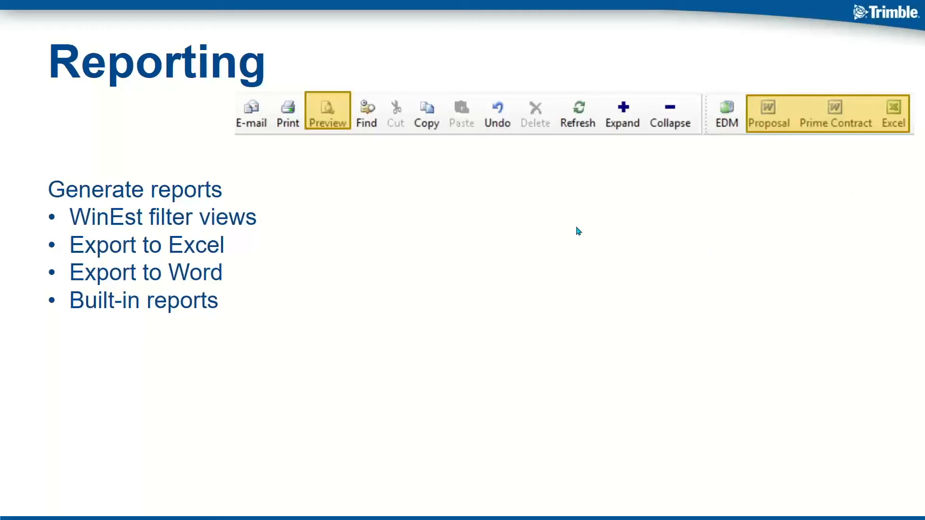
click(602, 259)
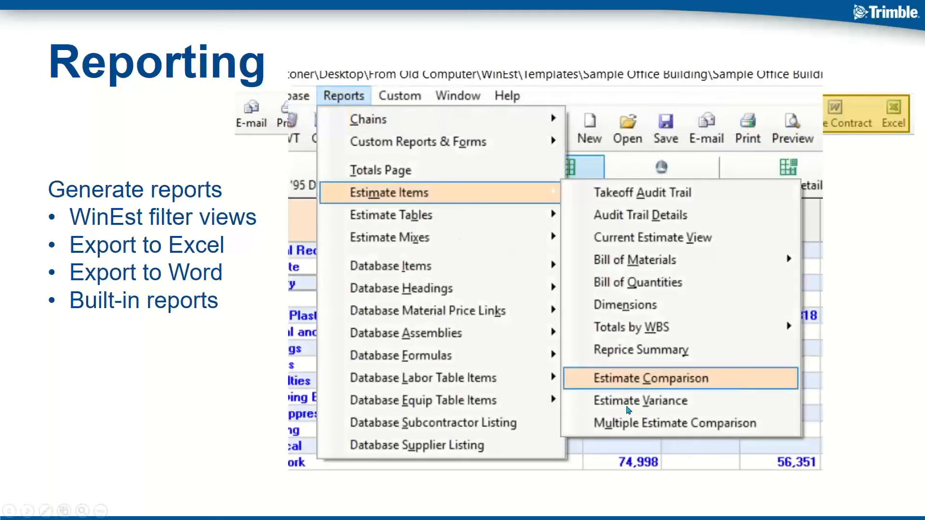
click(814, 370)
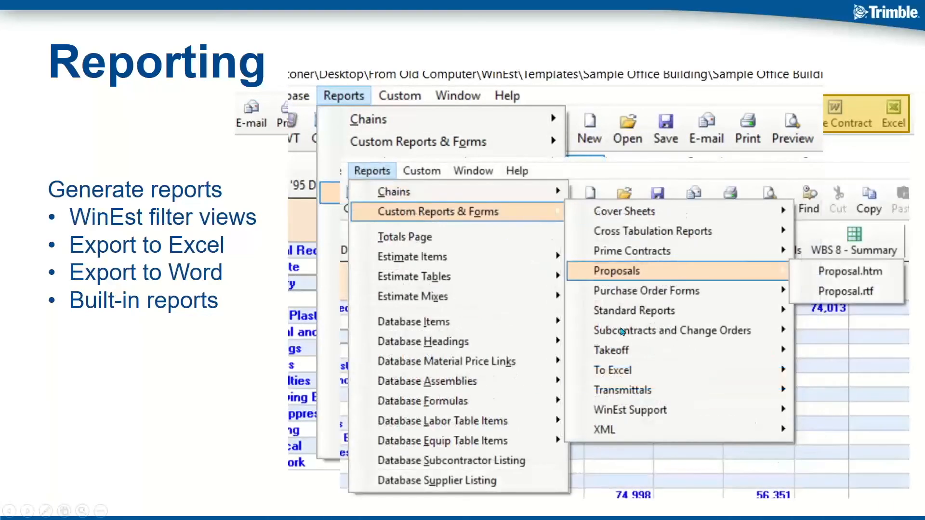
click(713, 327)
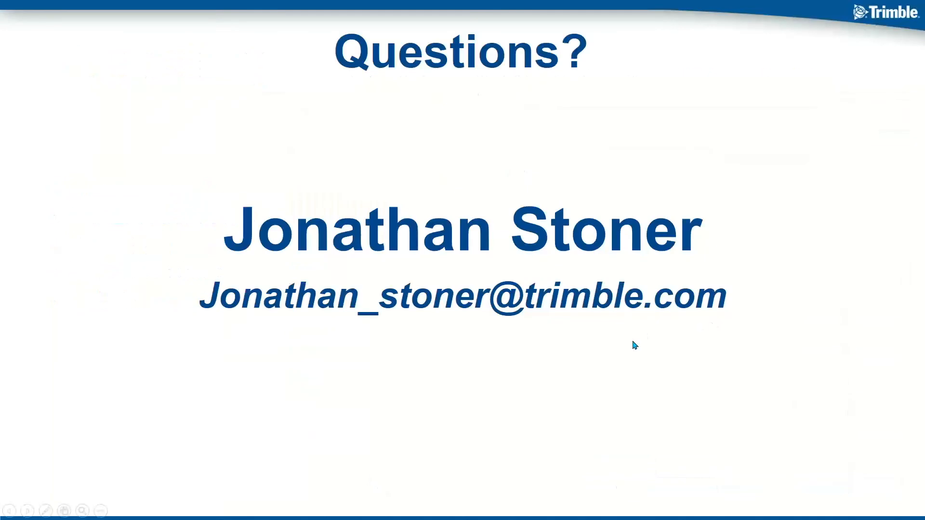
Switch to WinEst and display the estimate's Totals in the Standard layout
key(alt+Tab)
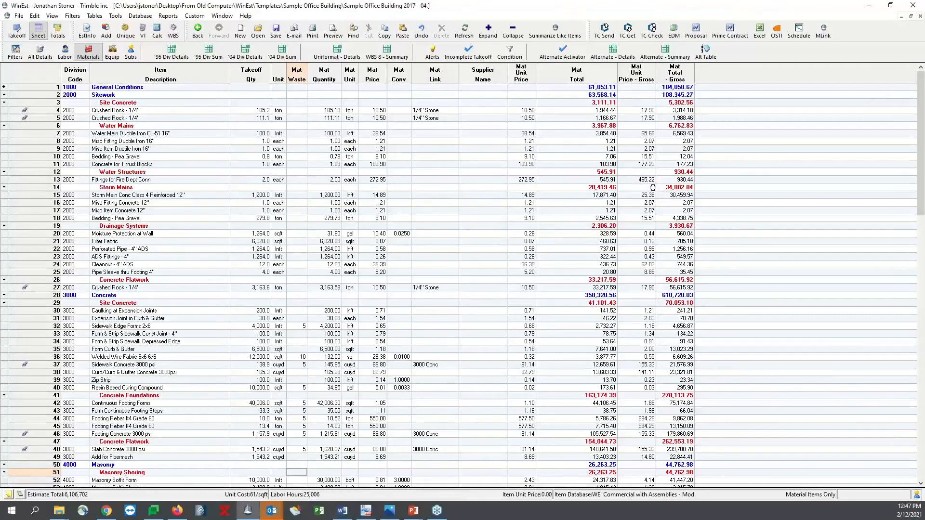
click(57, 30)
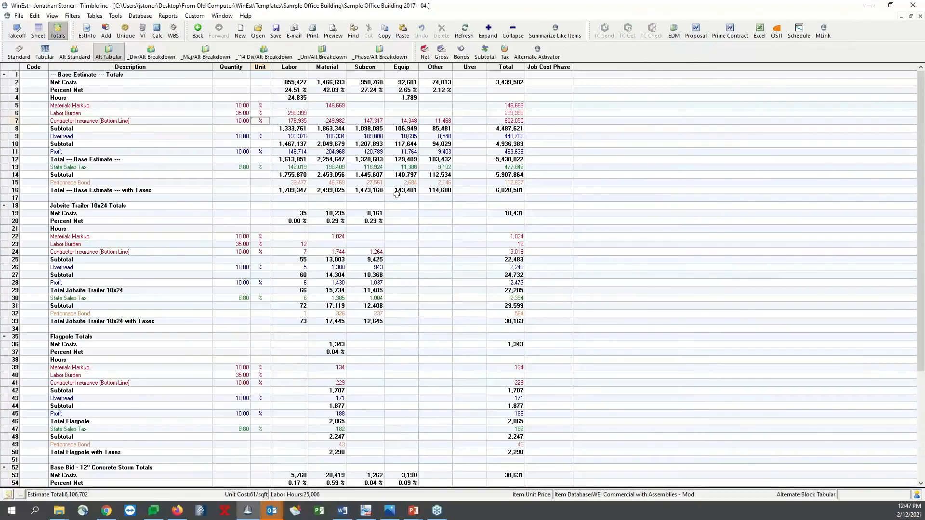
click(19, 52)
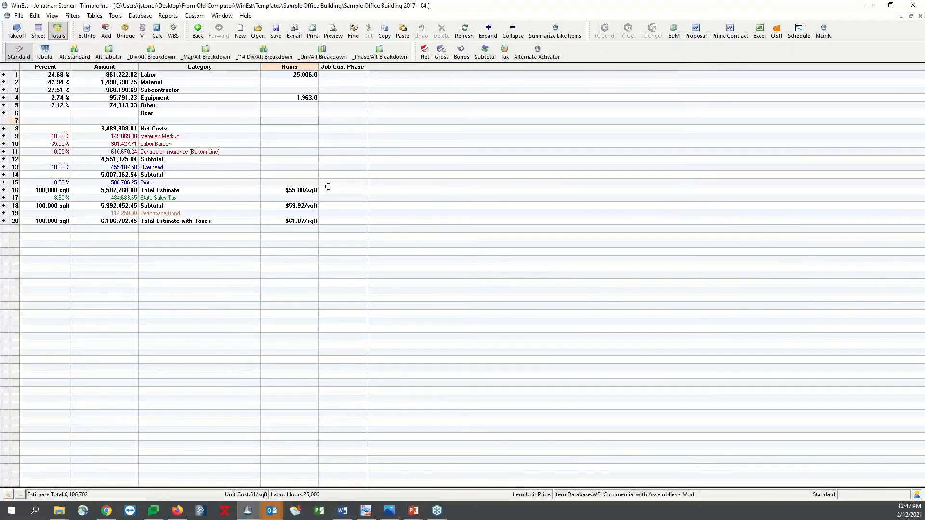
Add an estimate net markup named New Markup of type Percent with a value of 3.5
click(425, 51)
drag(490, 137, 427, 107)
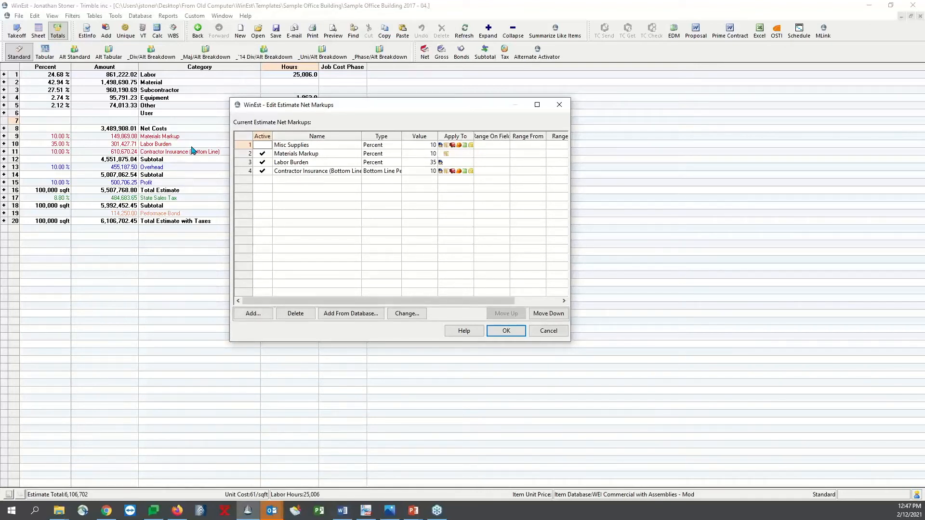
click(260, 314)
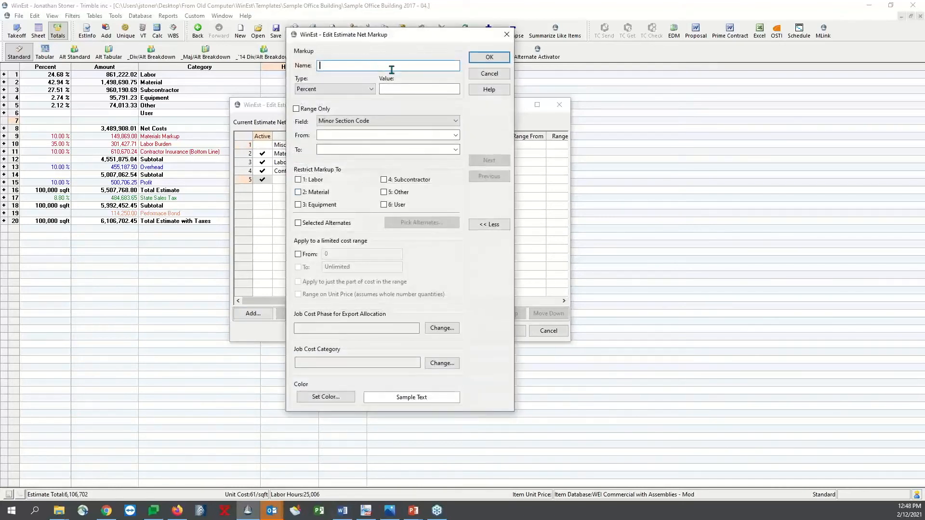
text(New Markup)
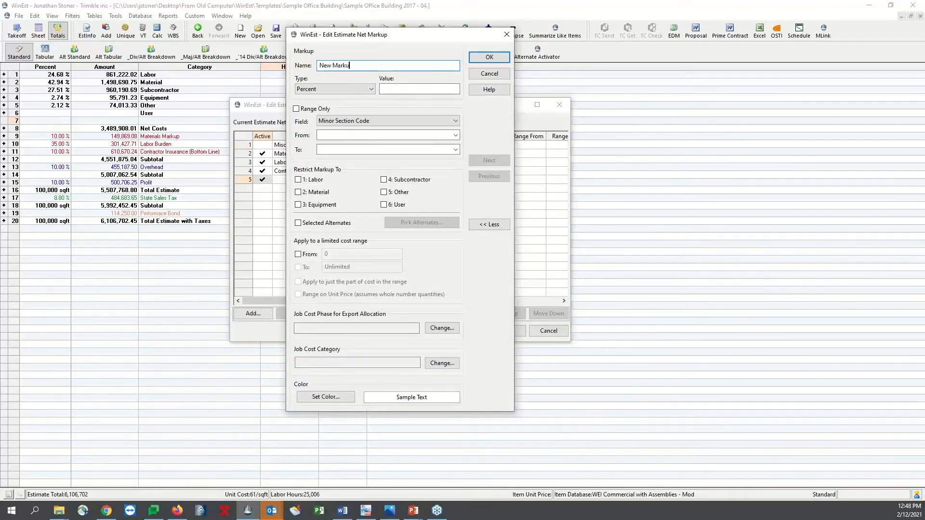
click(371, 90)
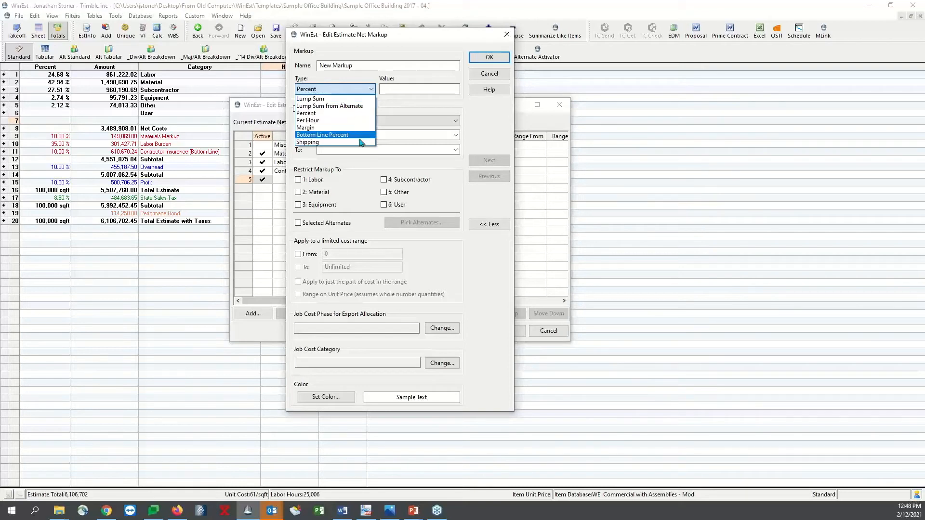
click(423, 113)
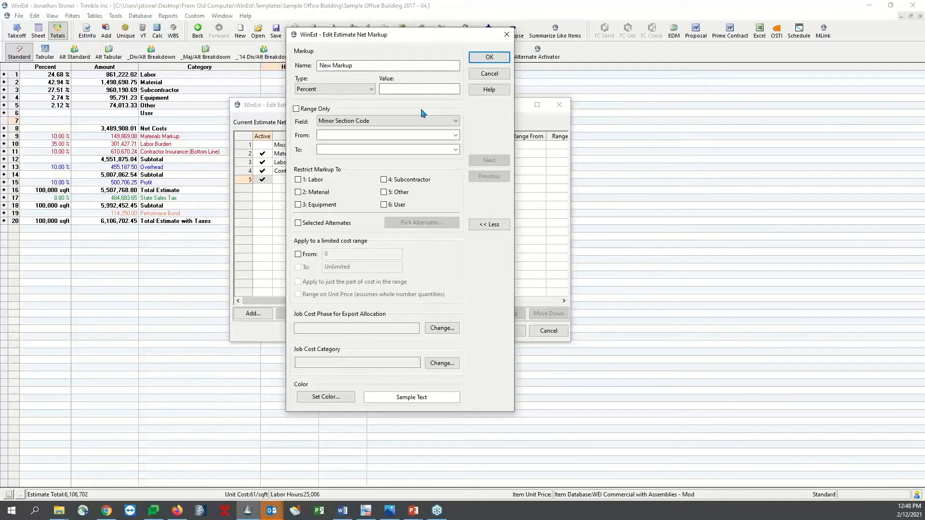
click(402, 88)
text(3.5)
Limit New Markup to a WBS2 range from 02 Sitework to 02 Sitework
click(320, 110)
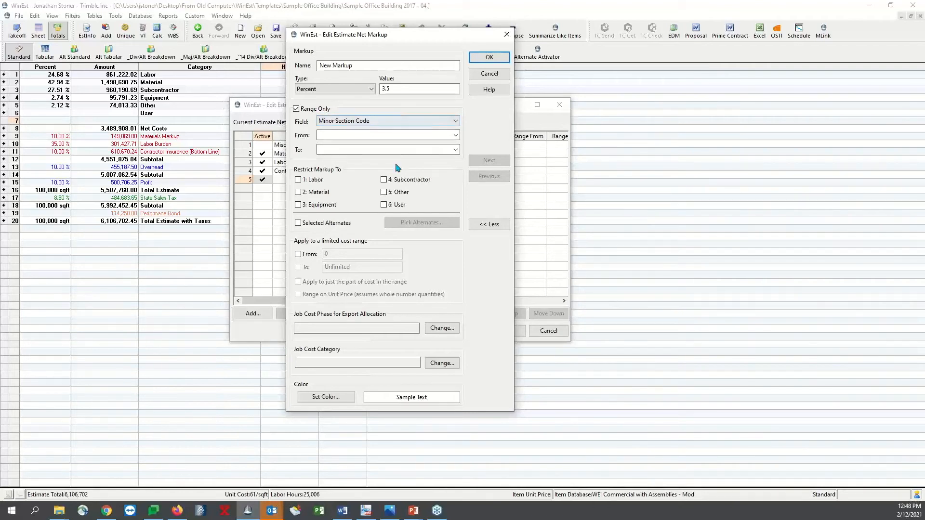
click(445, 121)
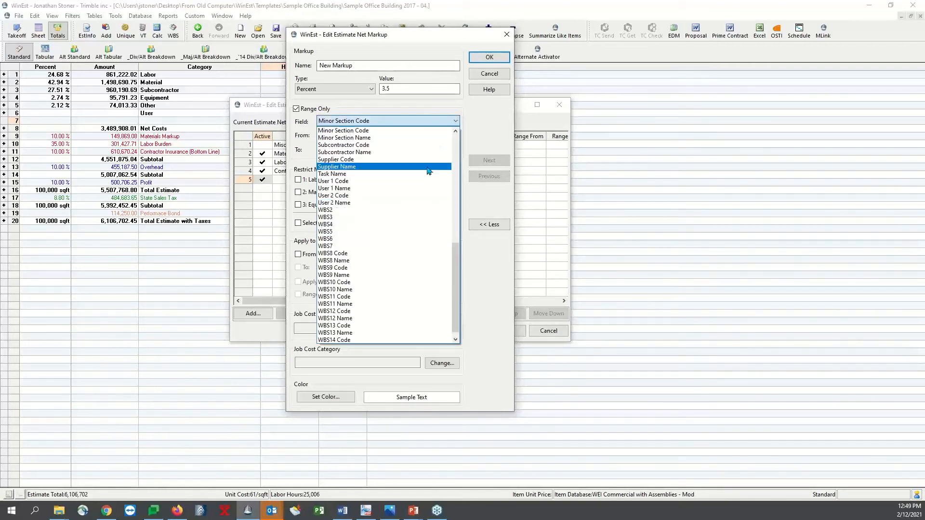
click(418, 210)
click(454, 135)
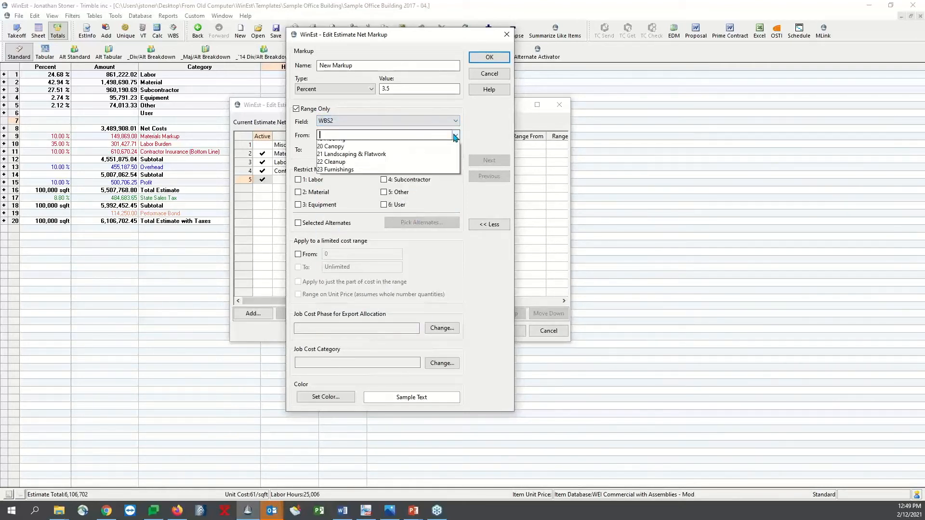
click(382, 152)
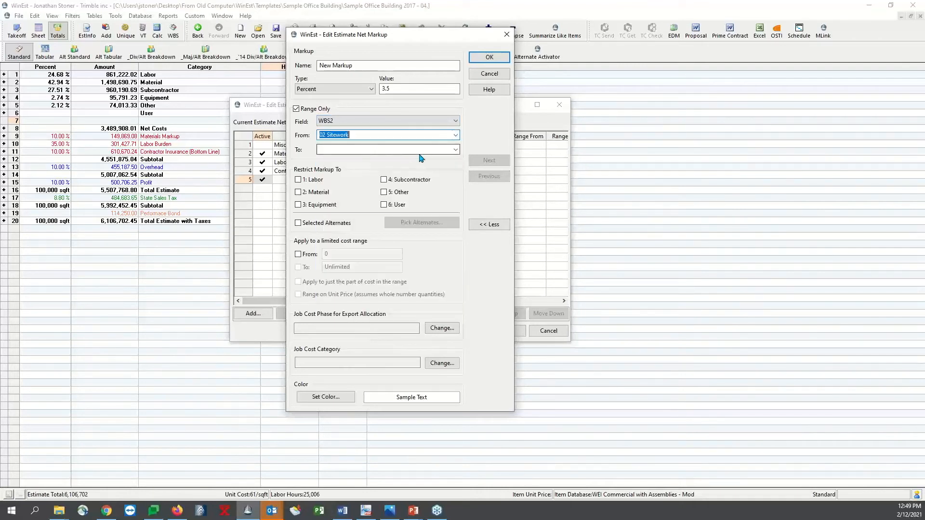
click(454, 149)
click(422, 168)
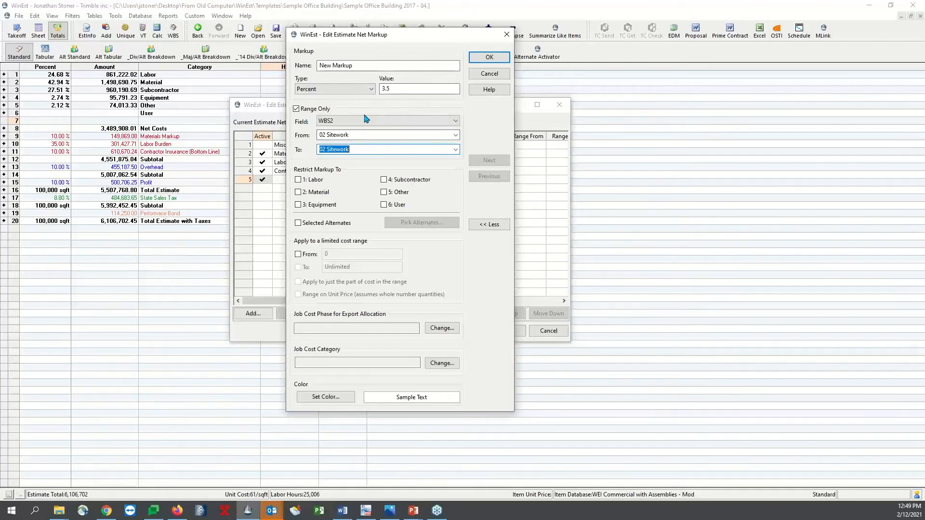
Change New Markup to the Lump Sum type with a value of 35000
click(369, 90)
click(360, 103)
double_click(404, 93)
text(35000)
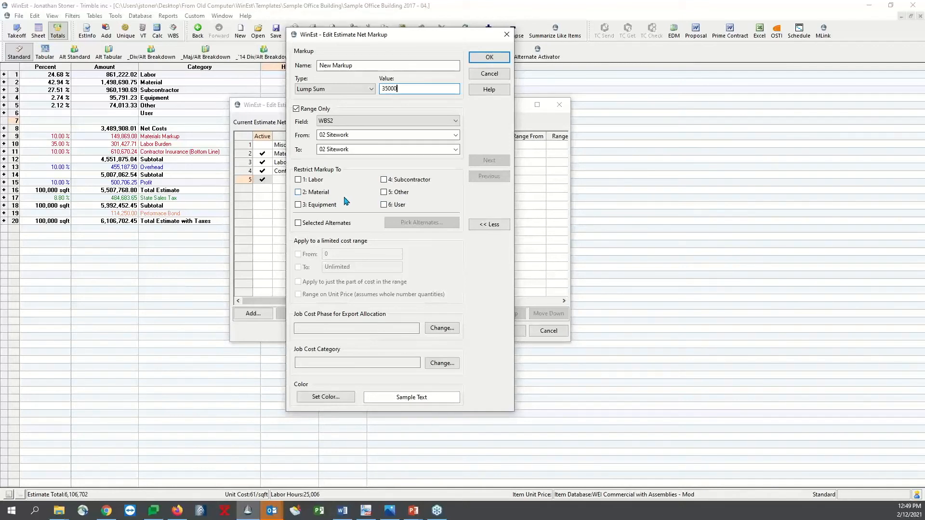
Restrict New Markup to Subcontractor costs and the Base Estimate alternate, and apply it to the estimate
click(383, 180)
click(321, 223)
click(399, 226)
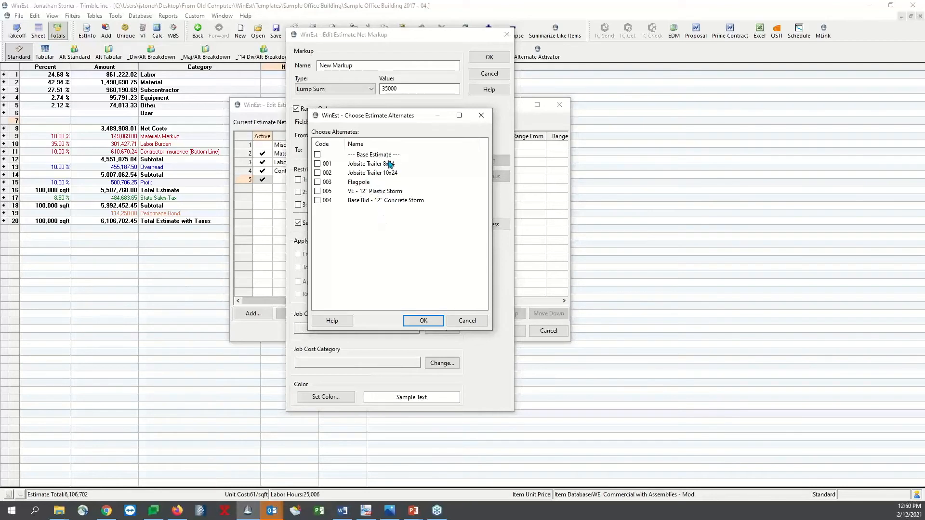
drag(392, 118, 597, 91)
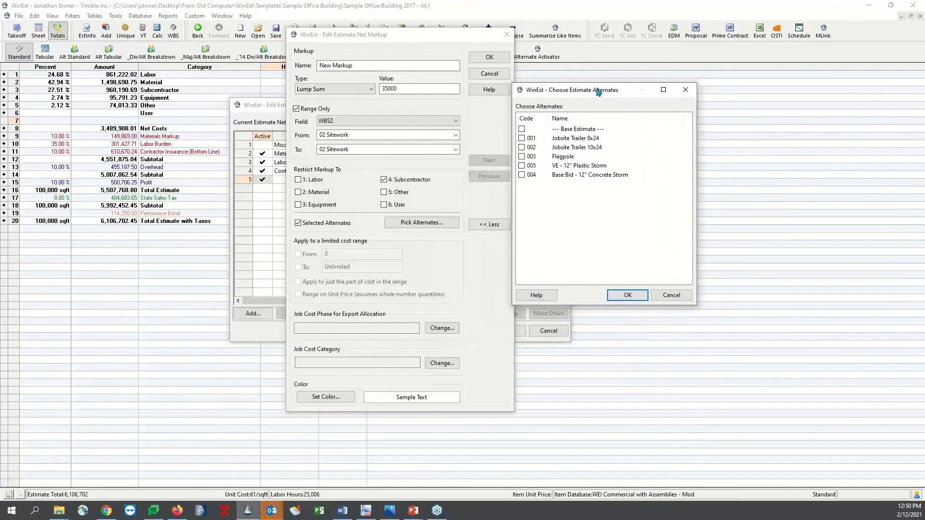
click(521, 129)
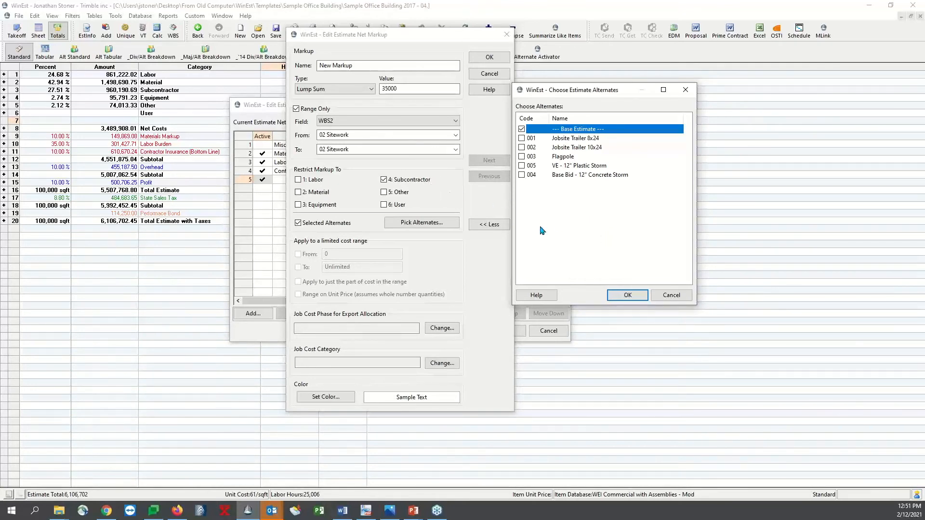
click(628, 295)
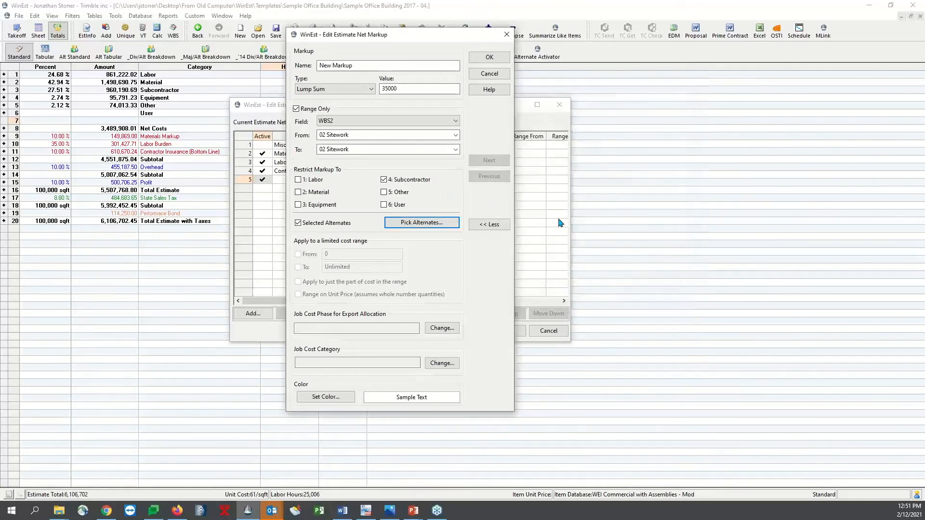
click(497, 59)
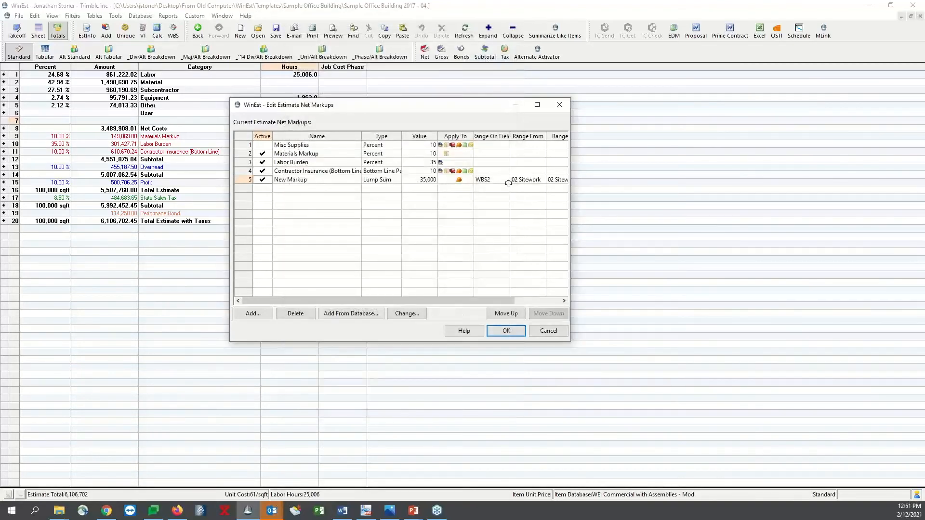
click(506, 331)
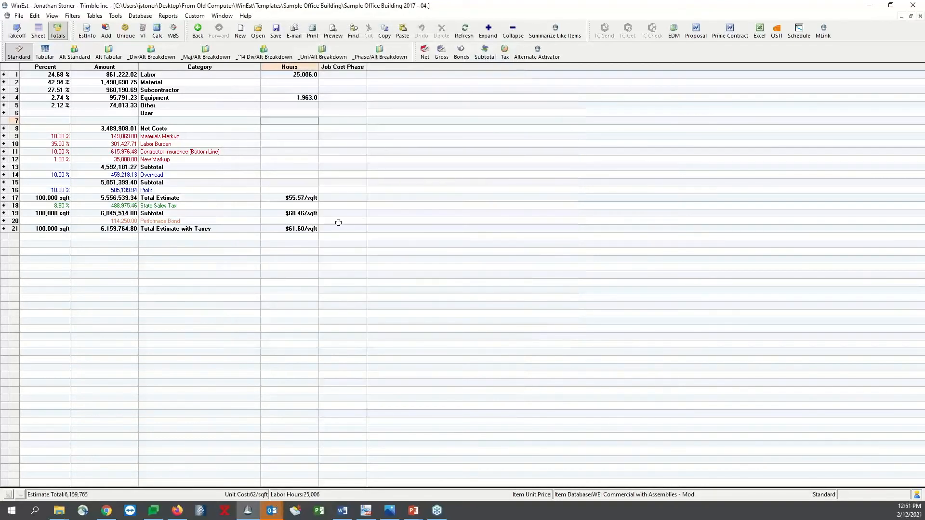
Inspect the New Markup line's category, amount and percent in the Totals
click(157, 158)
click(131, 159)
click(53, 160)
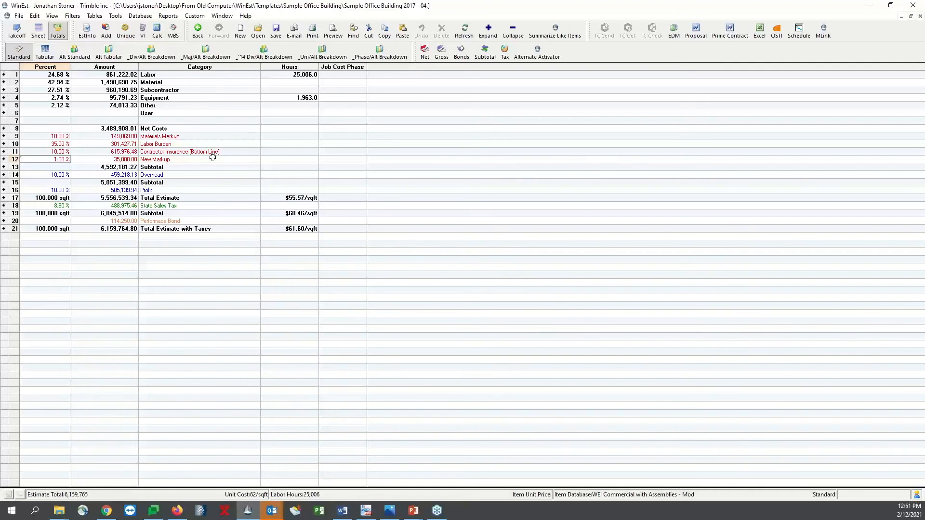
Review the estimate's gross markups and the step calculation of the Performace Bond without changing them
click(442, 56)
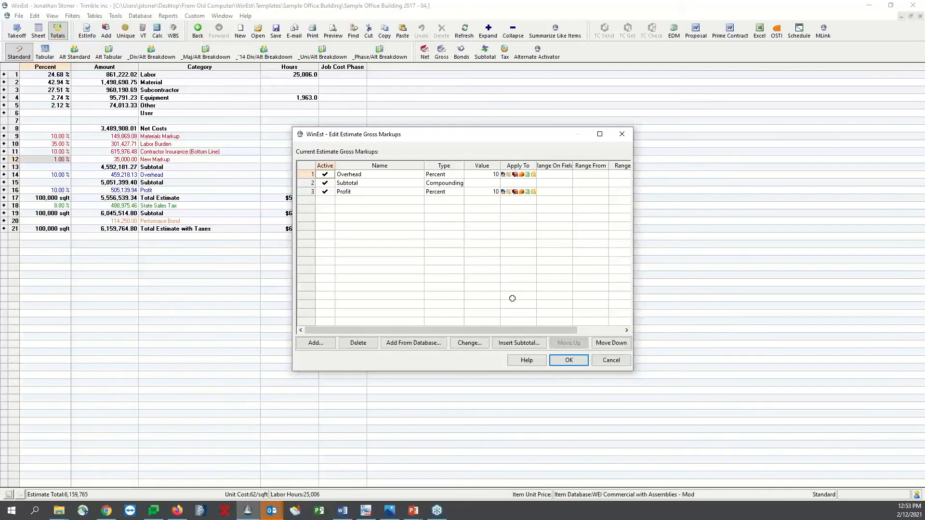
click(568, 360)
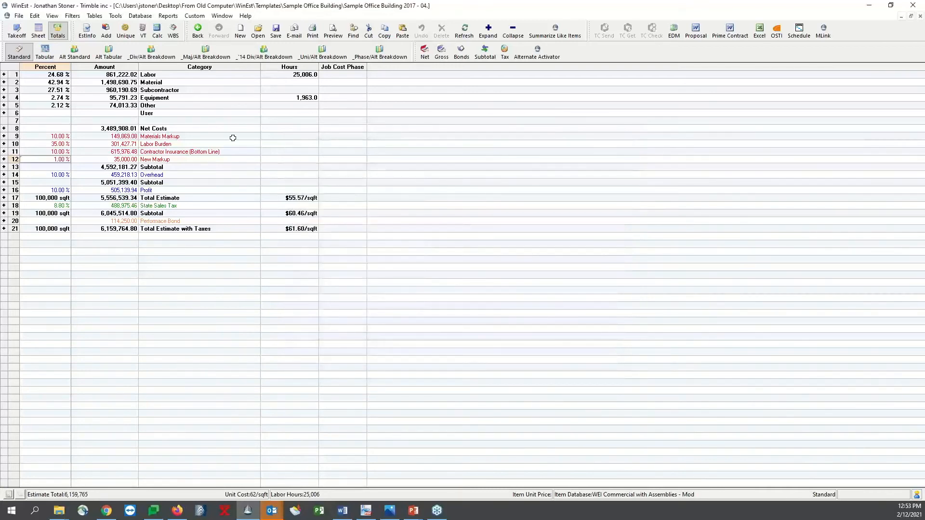
click(460, 51)
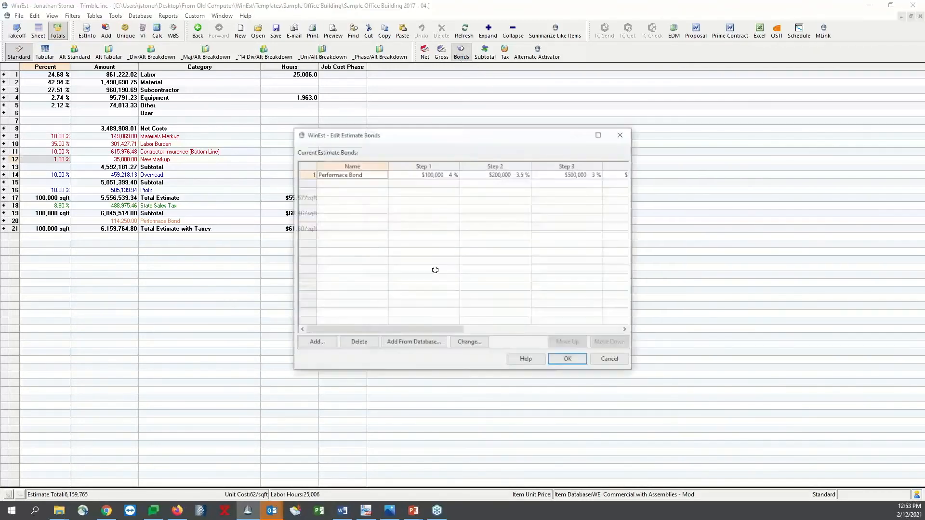
double_click(354, 174)
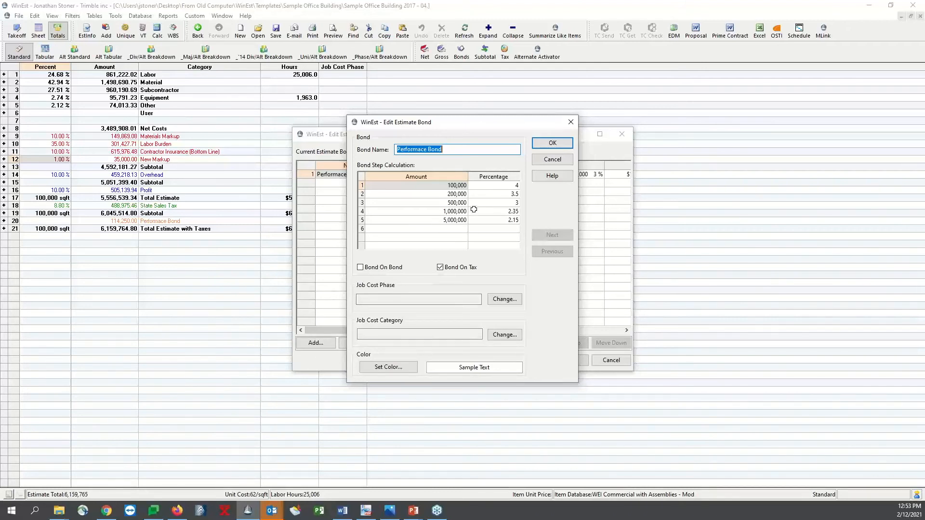
click(552, 160)
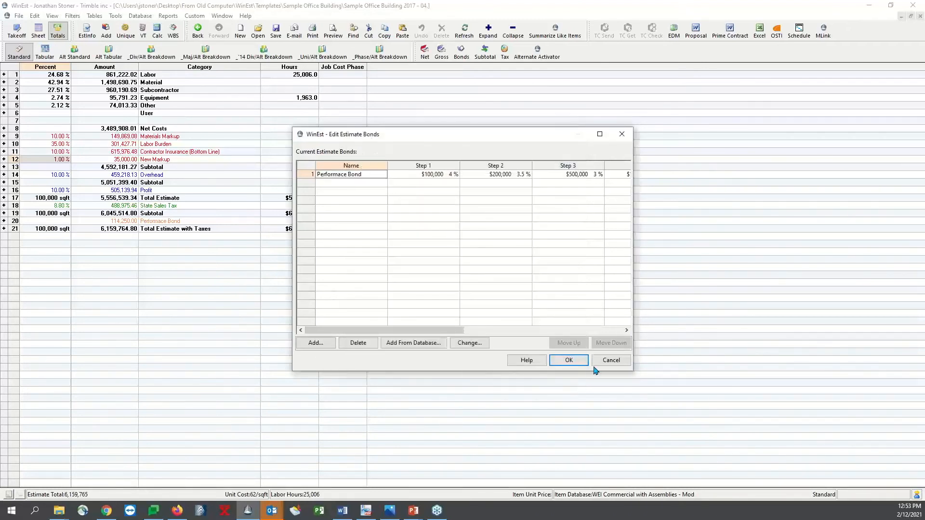
click(610, 360)
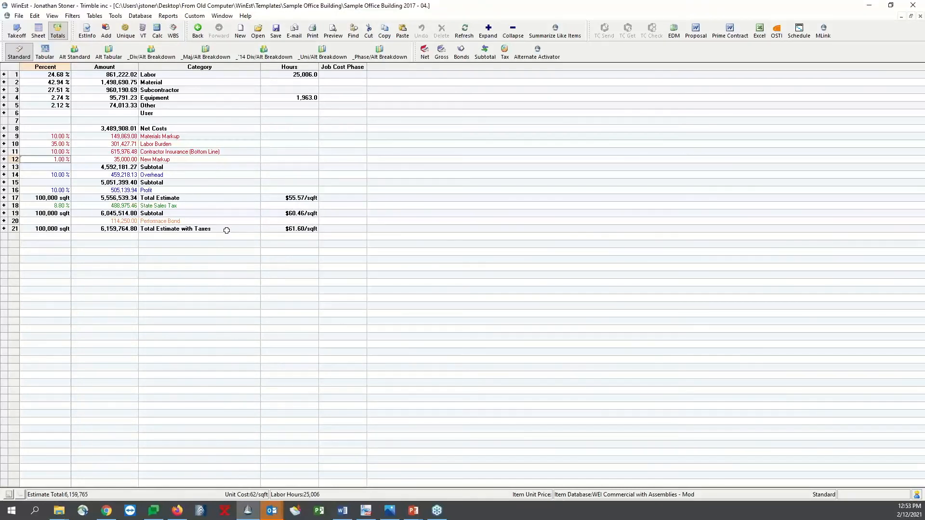
Review the State Sales Tax settings and the cost bases it can apply to, leaving the estimate taxes unchanged
click(504, 53)
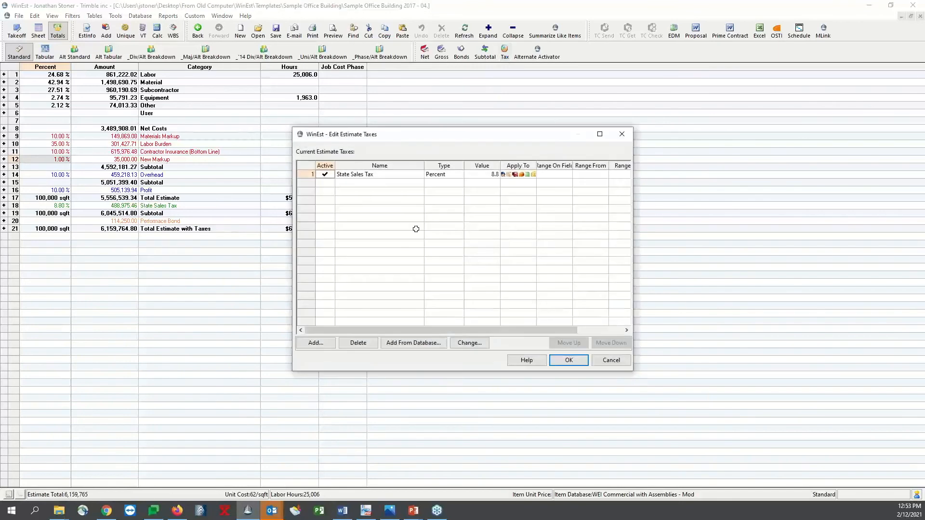
double_click(376, 174)
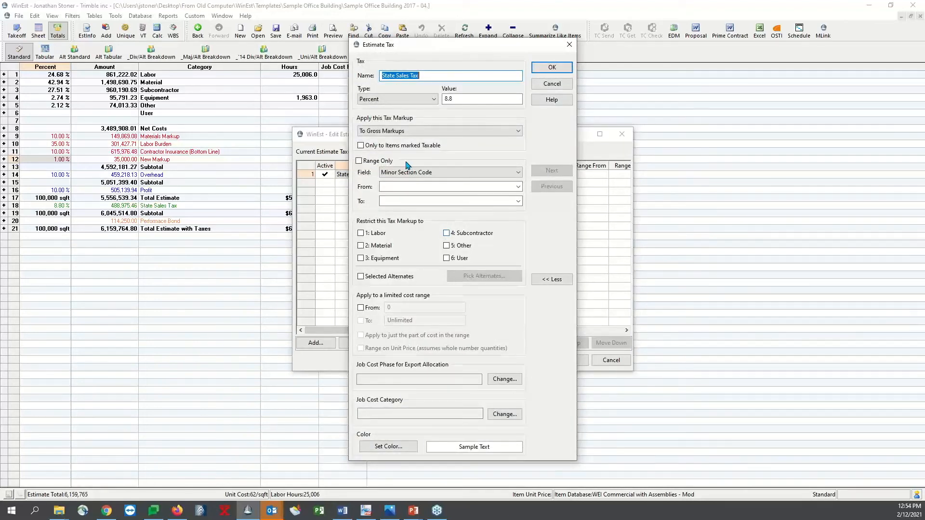
click(517, 132)
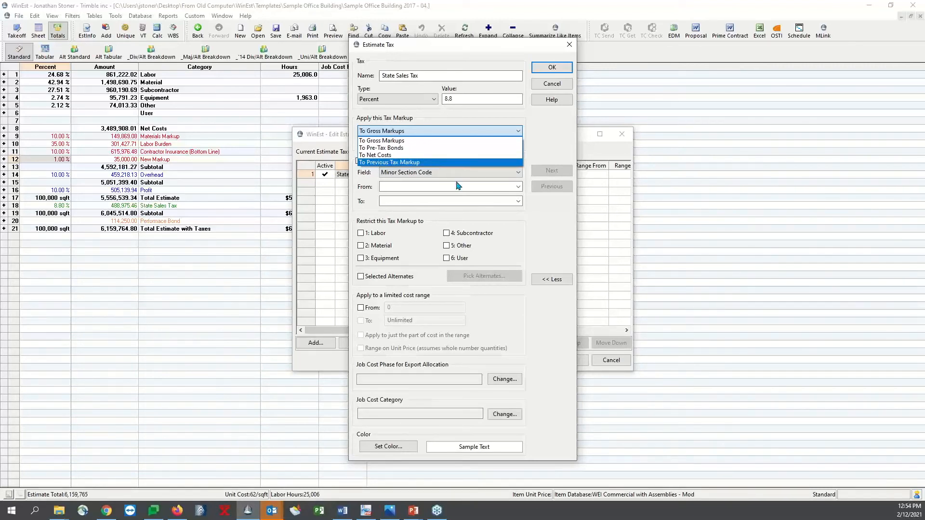
click(549, 143)
click(552, 85)
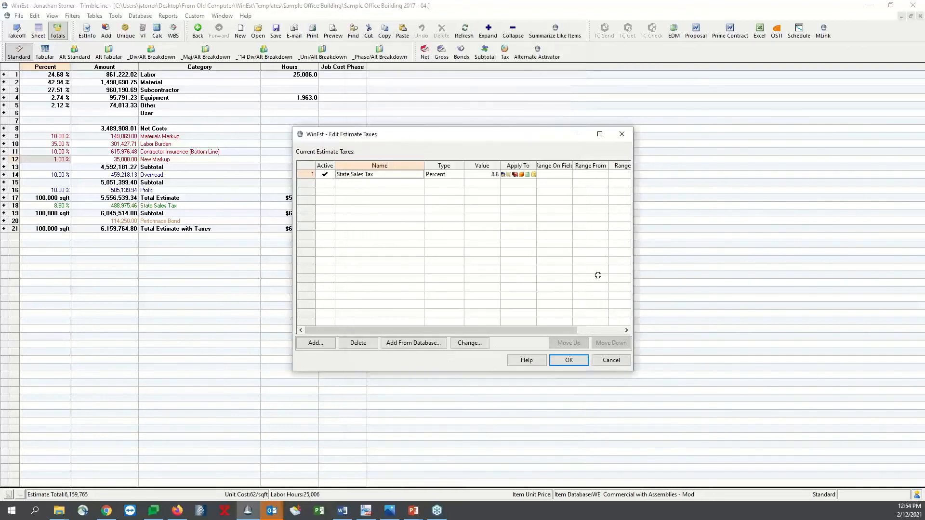
click(612, 361)
click(258, 190)
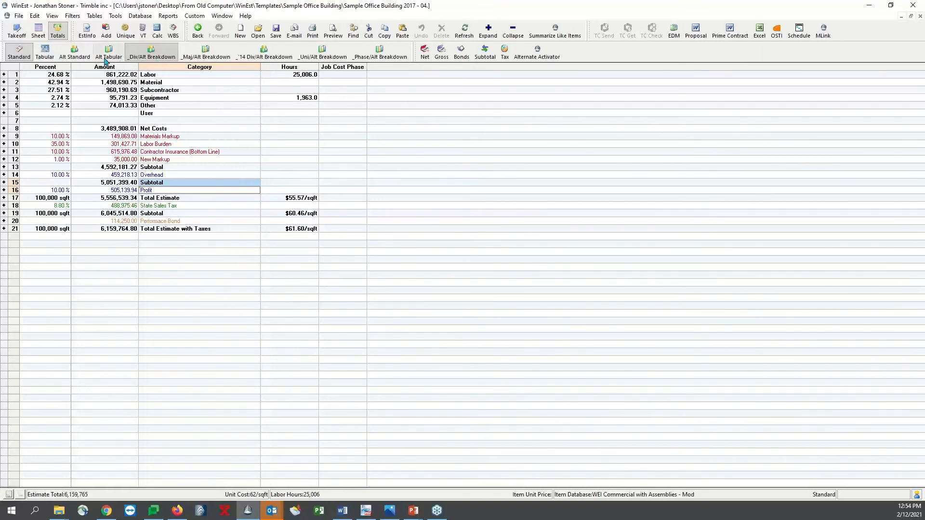
Compare the Base Estimate markups with the Jobsite Trailer 10x24 markups in the totals broken down by division and alternate
click(150, 53)
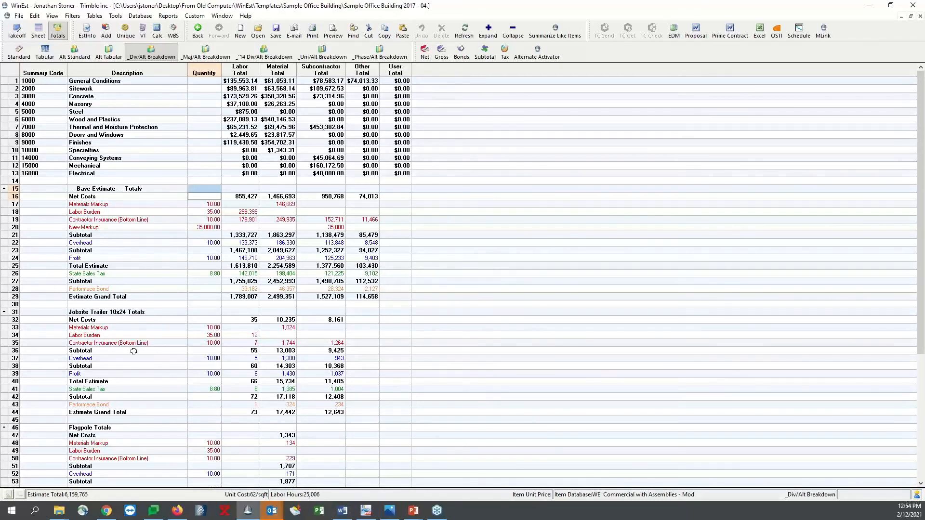
click(19, 229)
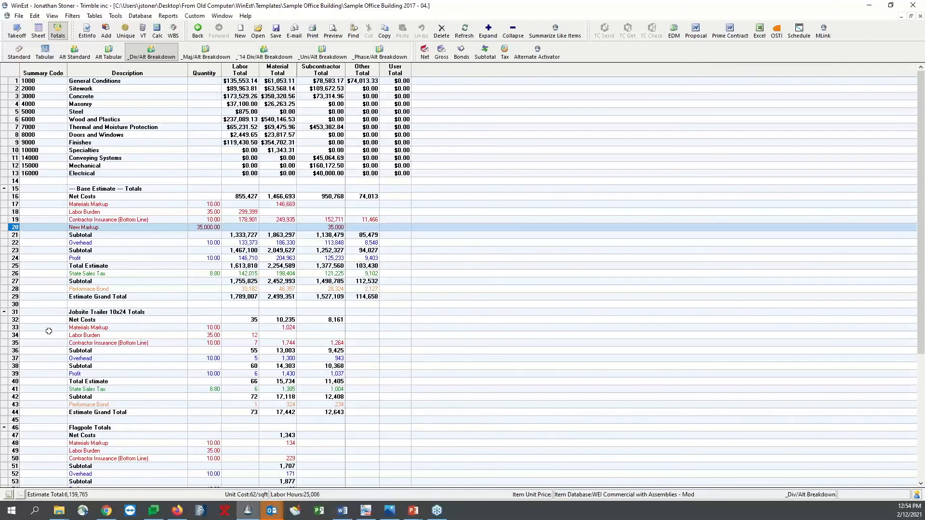
click(15, 343)
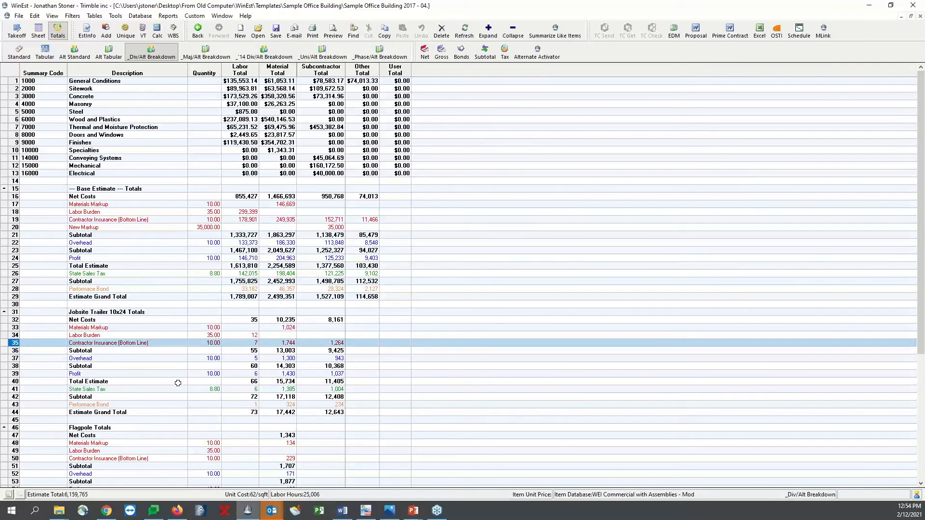
drag(16, 329, 16, 345)
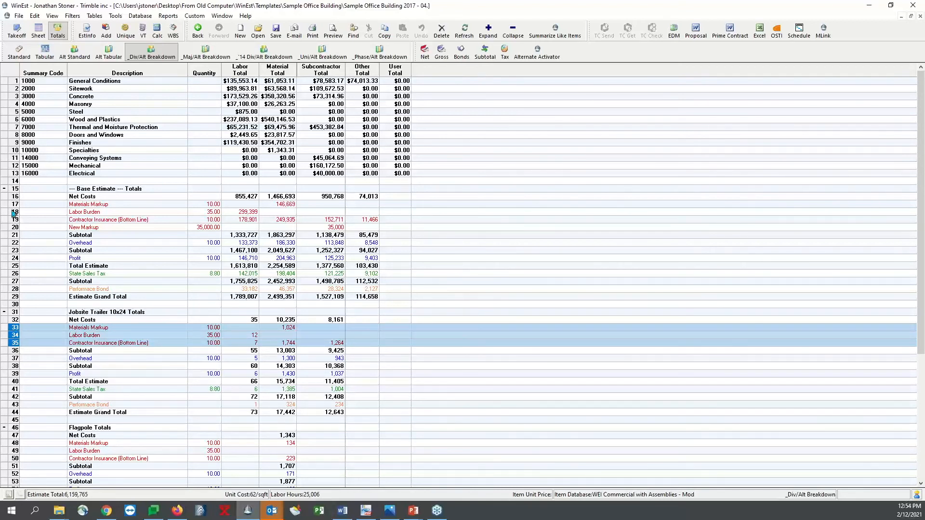
drag(14, 205, 14, 221)
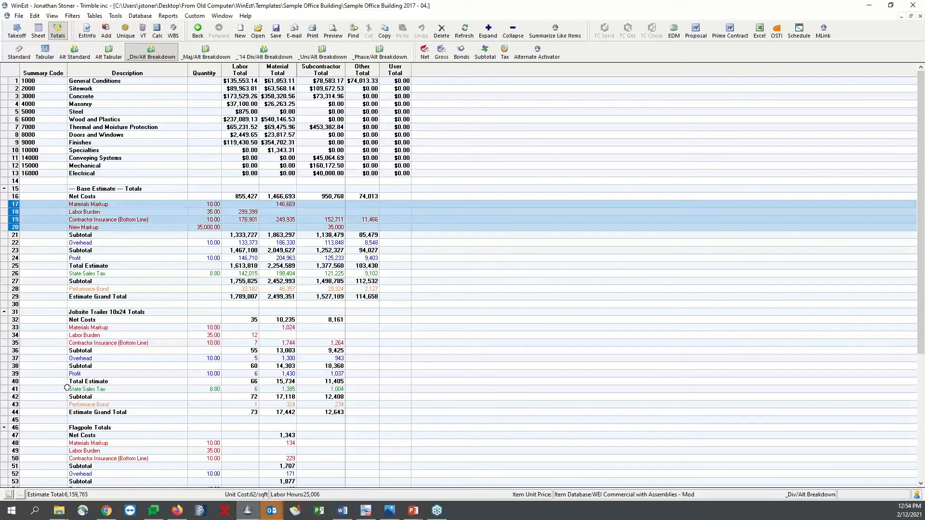
click(177, 372)
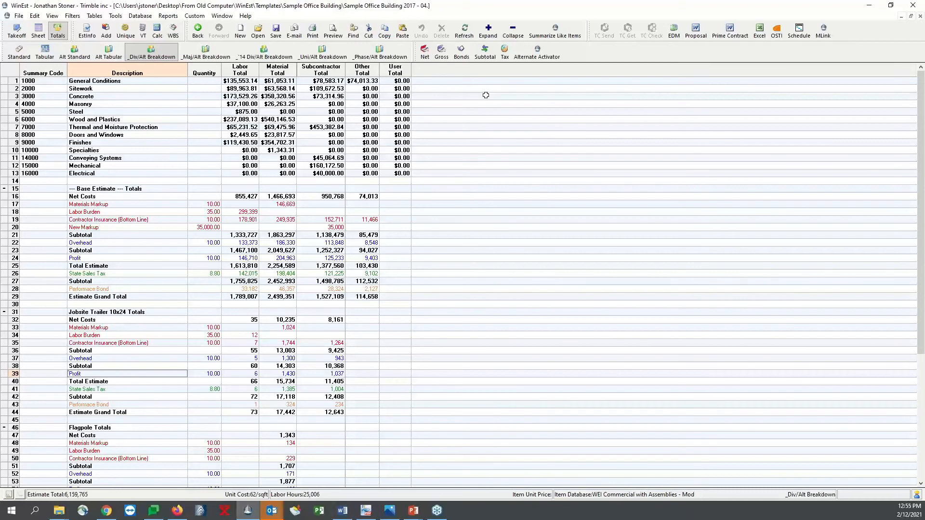
View the alternate breakdowns of the totals by major section, '14 division, Uniformat and phase
click(230, 56)
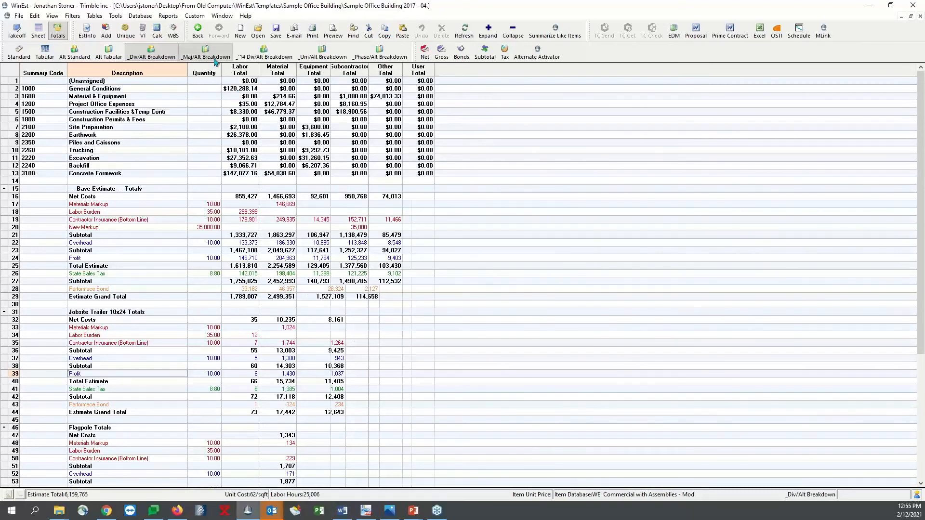
click(252, 56)
click(322, 53)
click(380, 53)
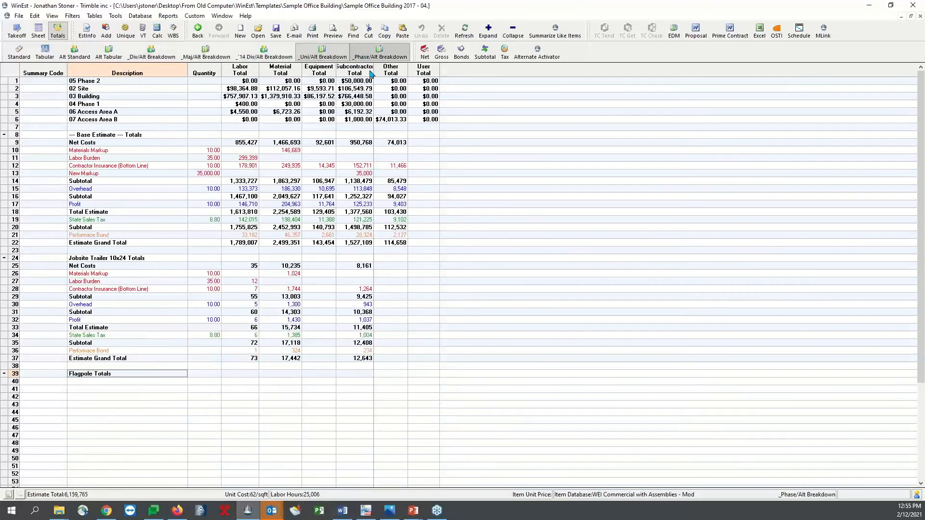
Show the estimate sheet as the '95 division summary and export it to Excel
click(38, 32)
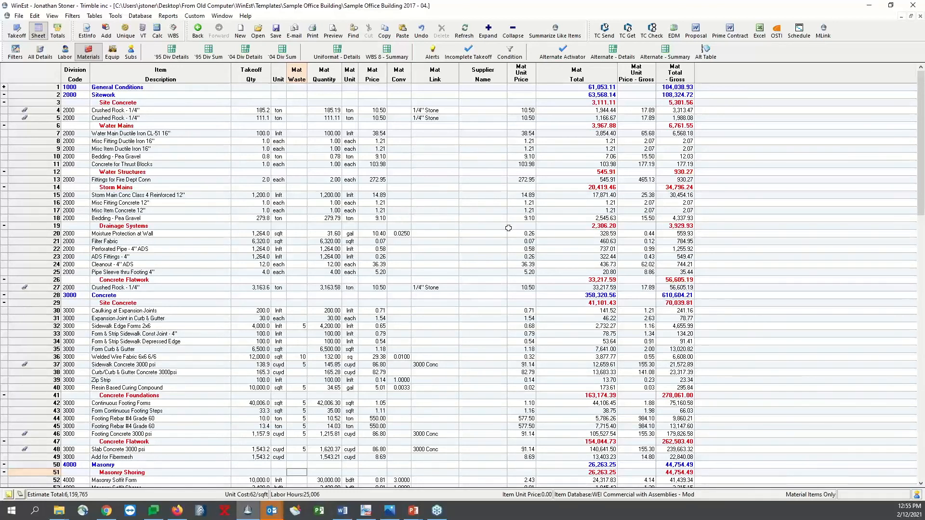
click(209, 53)
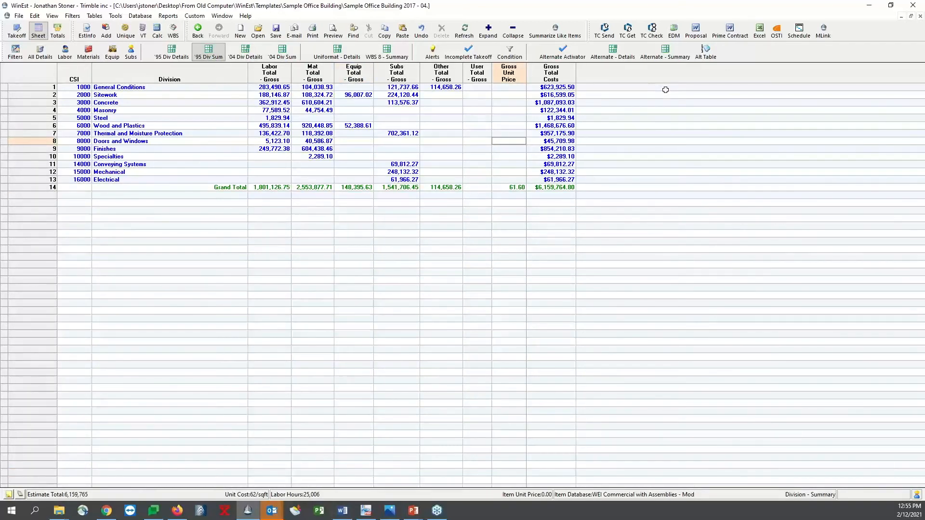
click(760, 32)
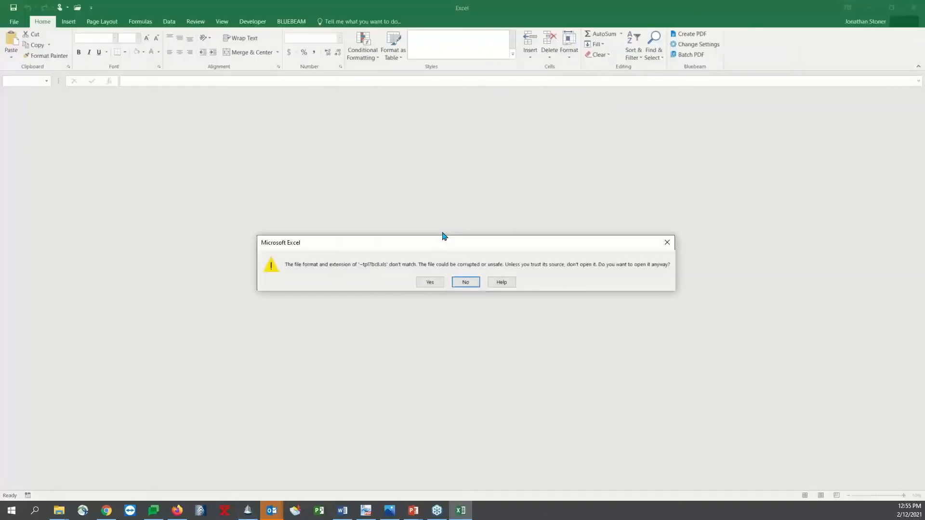
click(431, 281)
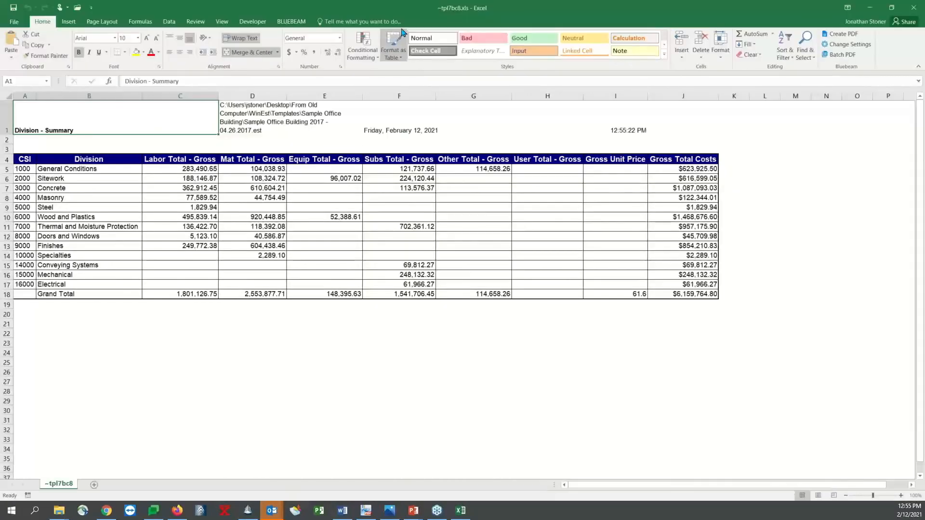
Compare the exported workbook with the division summary behind it in a smaller window, and close the workbook
double_click(403, 9)
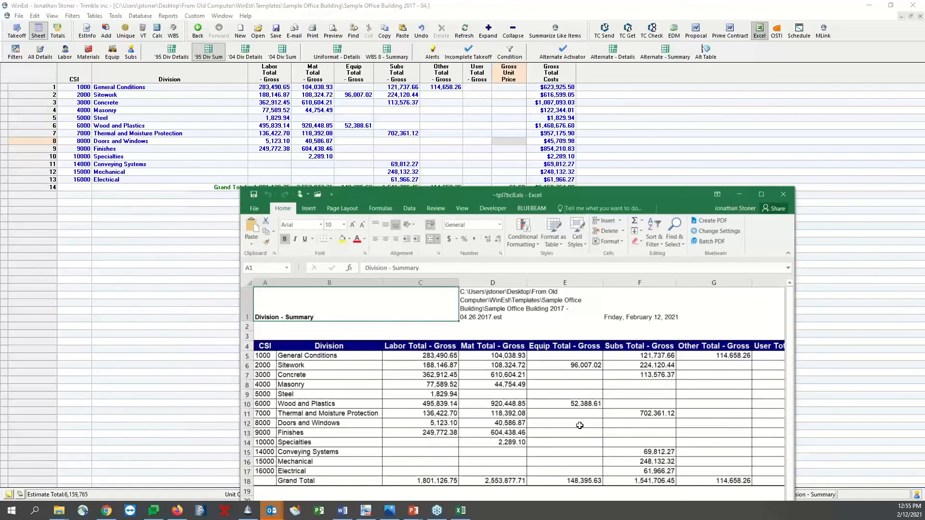
click(438, 373)
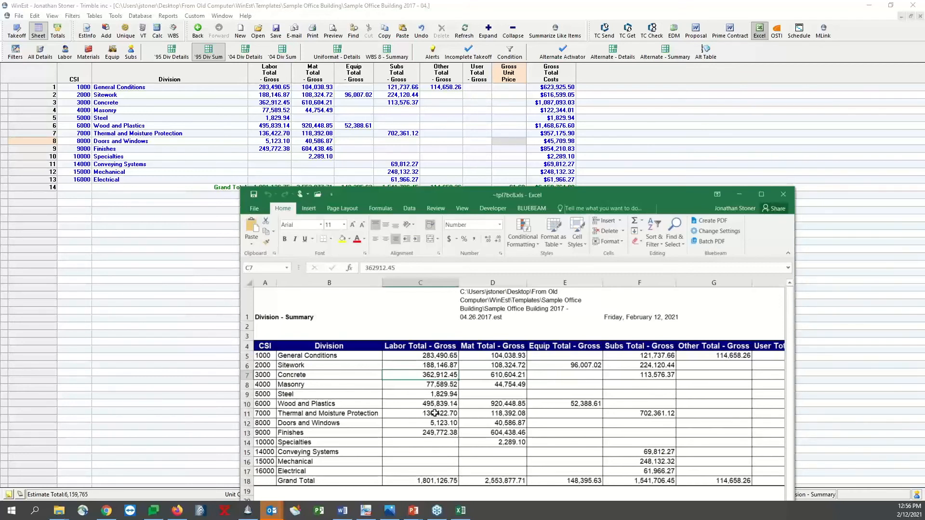
drag(671, 192, 610, 82)
click(721, 86)
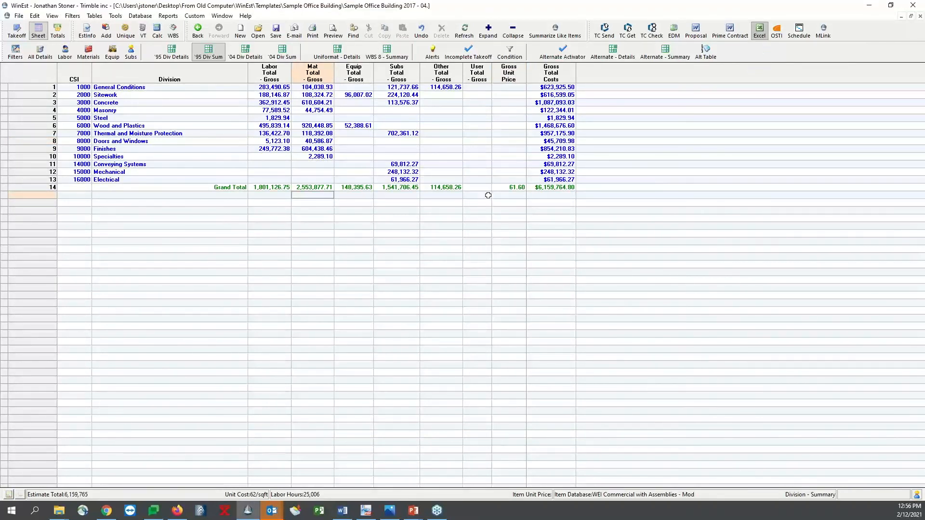
Preview the division summary printout with the Certification Style page style and close the preview
click(334, 32)
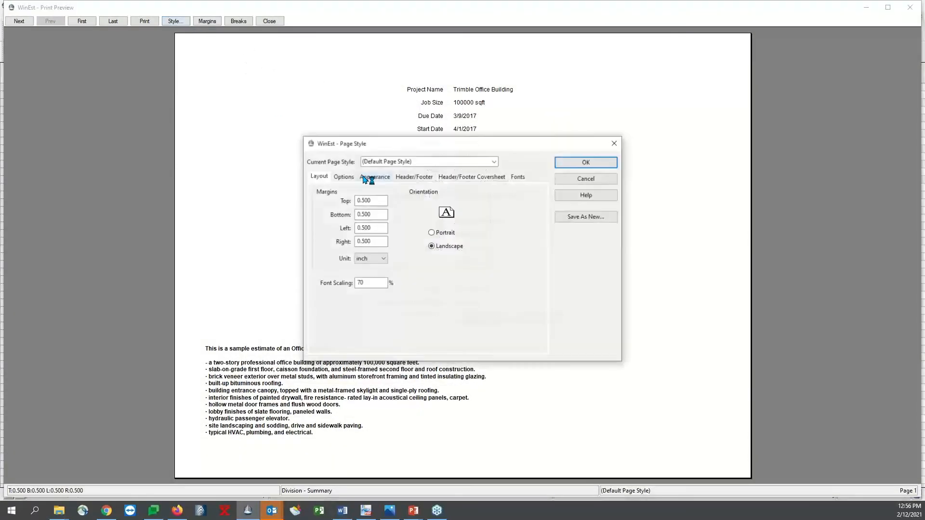
click(495, 162)
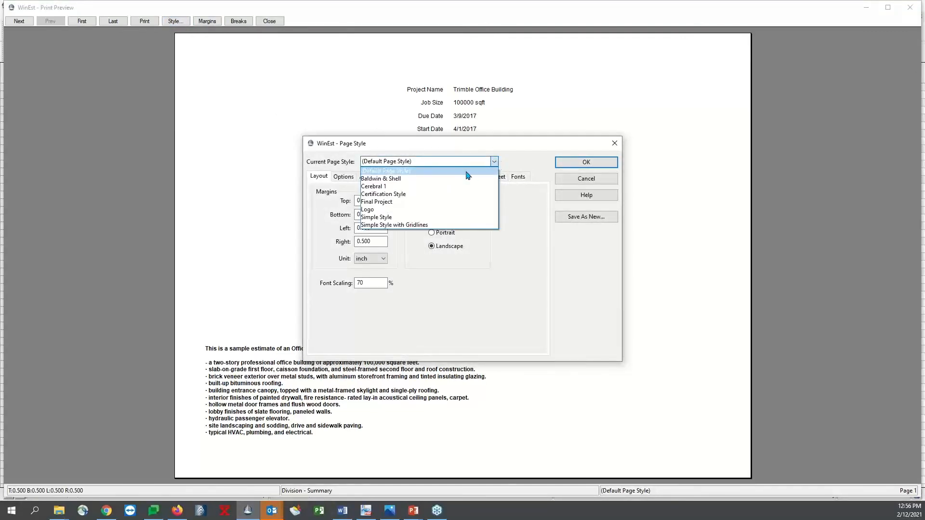
click(465, 194)
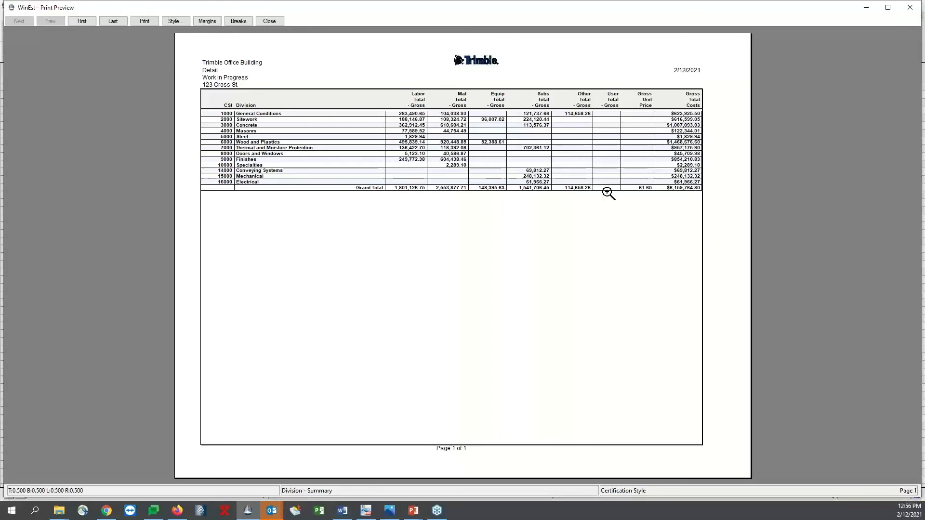
click(269, 20)
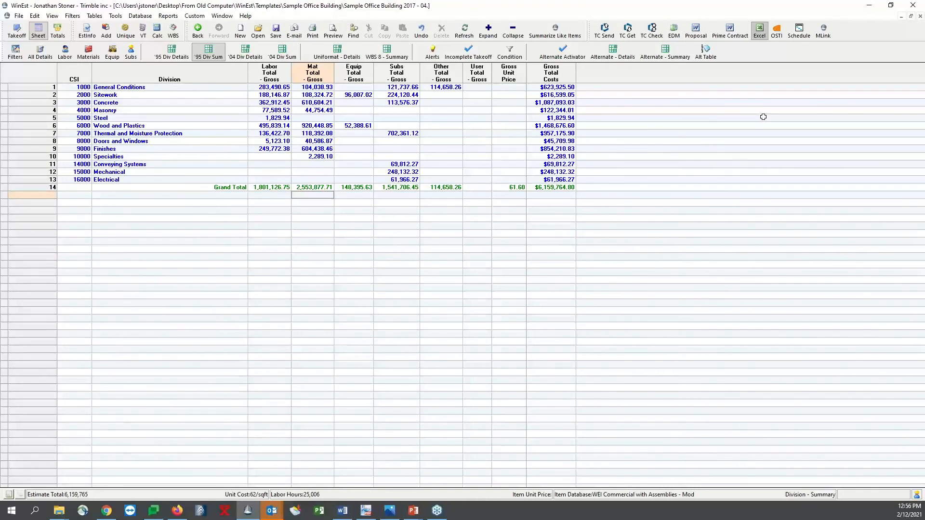
Generate the prime contract in Word from the estimate and review its Arbitration of Disputes clause
click(731, 31)
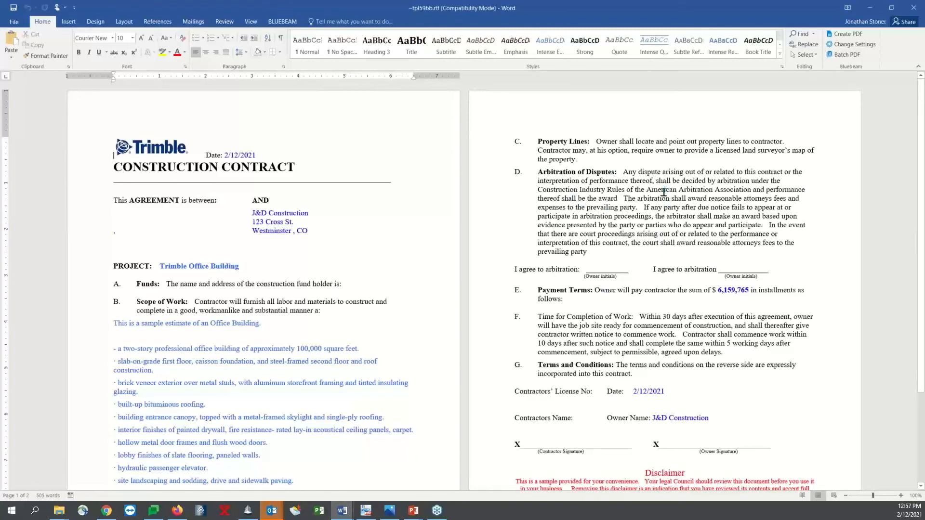
drag(587, 251, 552, 159)
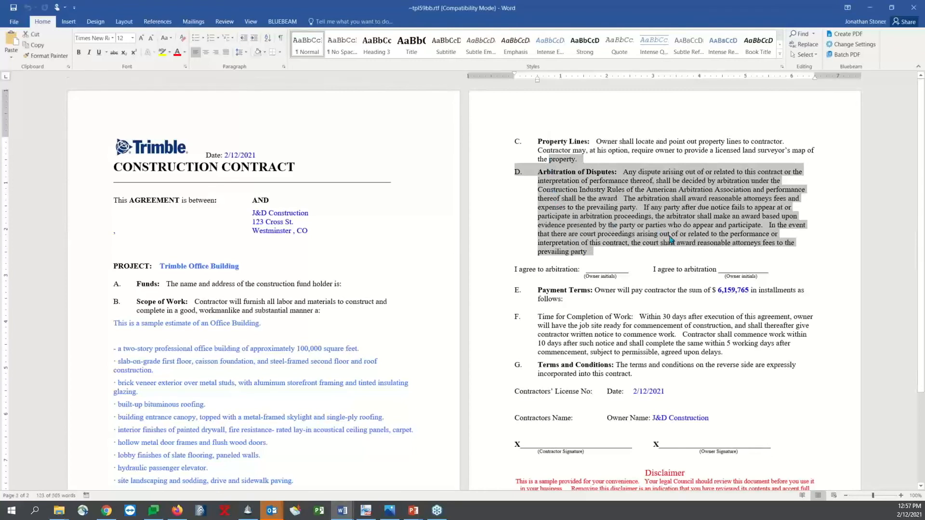
click(716, 226)
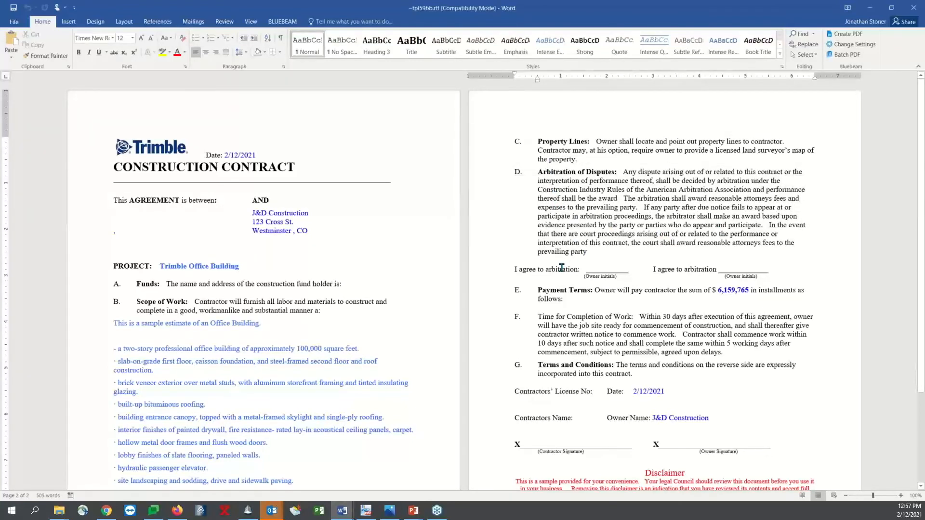
scroll(620, 319, down, 4)
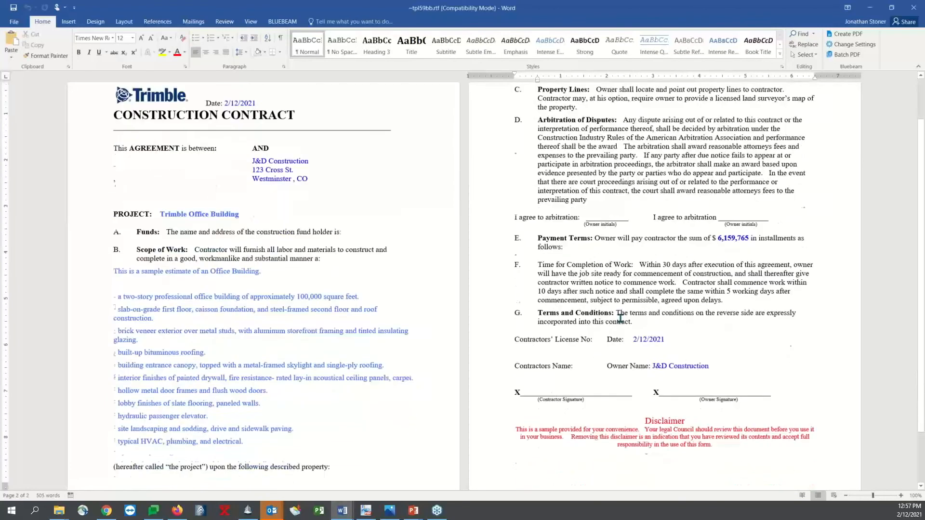
Examine the scope of work description filled into the construction contract
drag(258, 401, 250, 389)
key(ctrl+shift+Up)
key(ctrl+shift+Up)
key(ctrl+shift+Up)
key(ctrl+shift+Up)
key(ctrl+shift+Up)
key(ctrl+shift+Up)
key(ctrl+shift+Up)
key(ctrl+shift+Up)
key(ctrl+shift+Up)
key(ctrl+shift+Up)
key(ctrl+shift+Up)
key(ctrl+shift+Up)
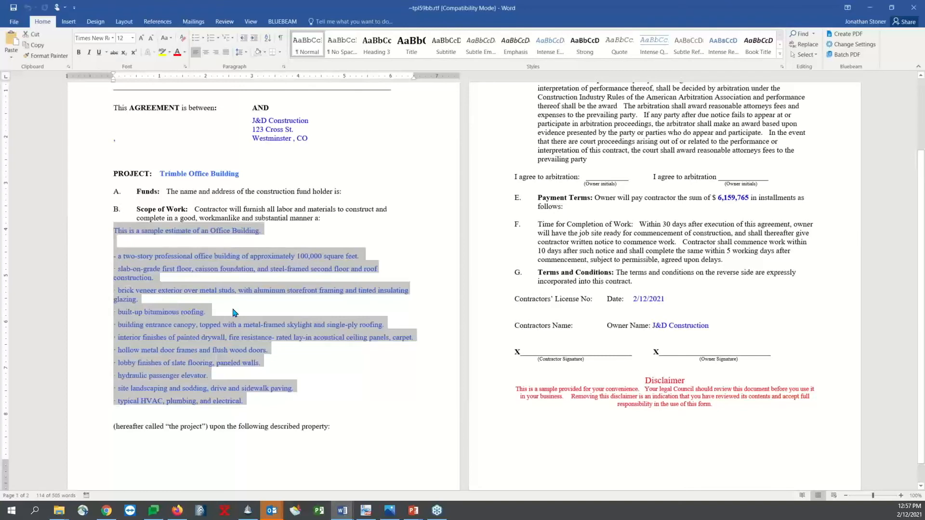
click(265, 313)
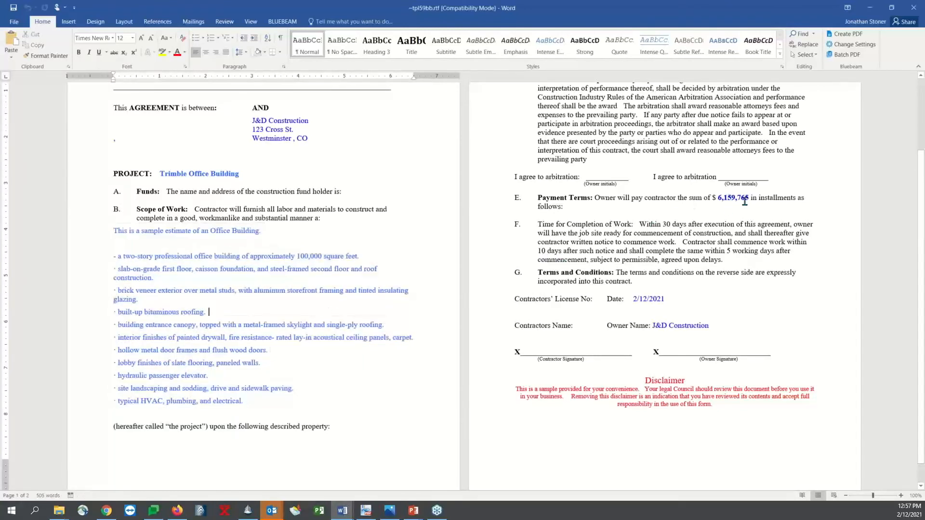
Review the payment sum, owner address and project name in the contract, and close the document
drag(751, 198, 717, 198)
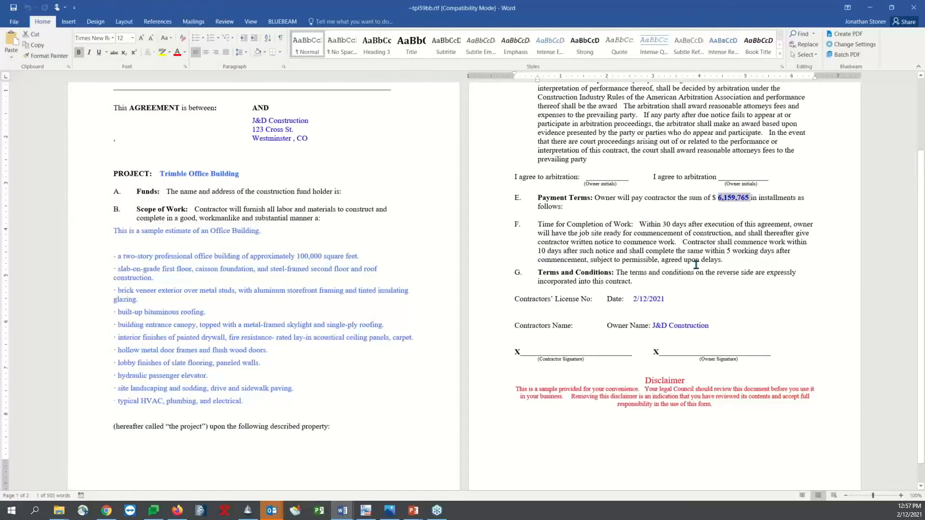
click(676, 316)
click(284, 129)
click(224, 174)
scroll(315, 276, up, 3)
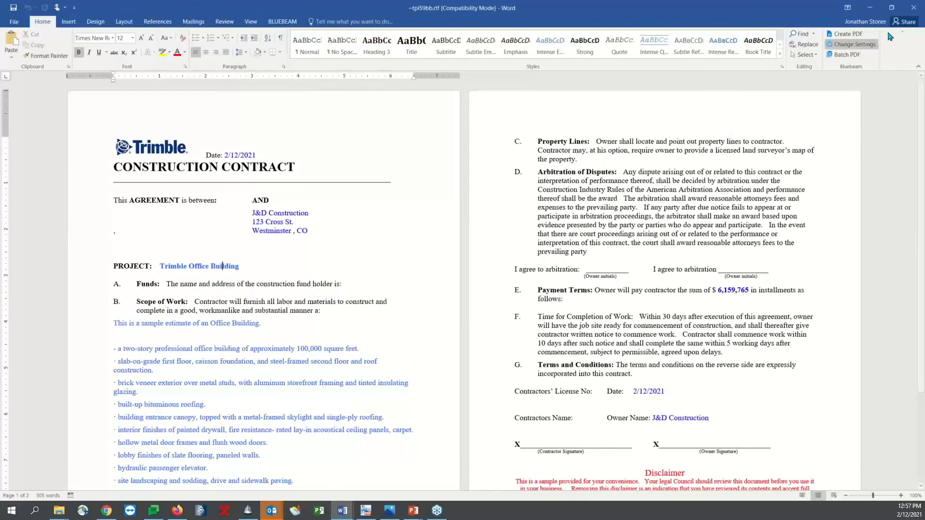
click(920, 9)
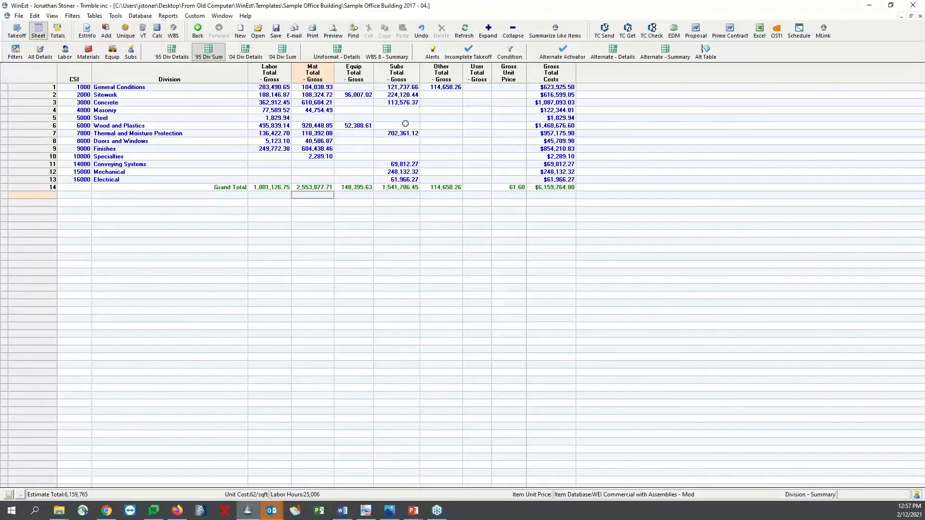
Run the Audit Trail Details report for estimate items, limited to today's item history and skipping items with no history in that range
click(168, 16)
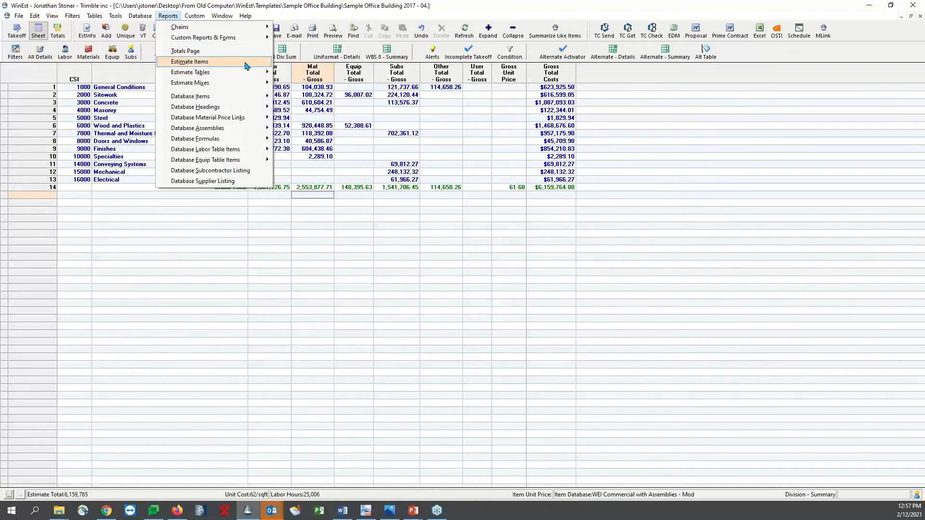
mouse_move(245, 63)
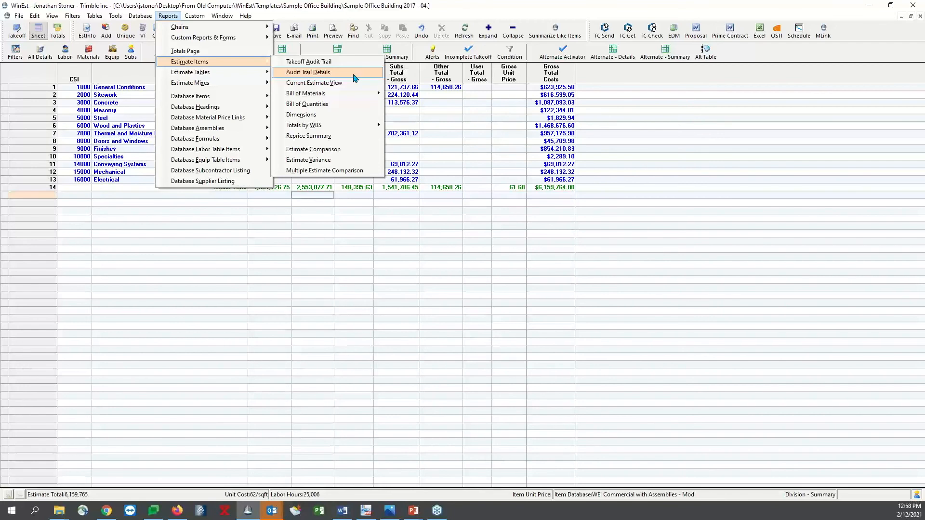
click(354, 77)
click(368, 219)
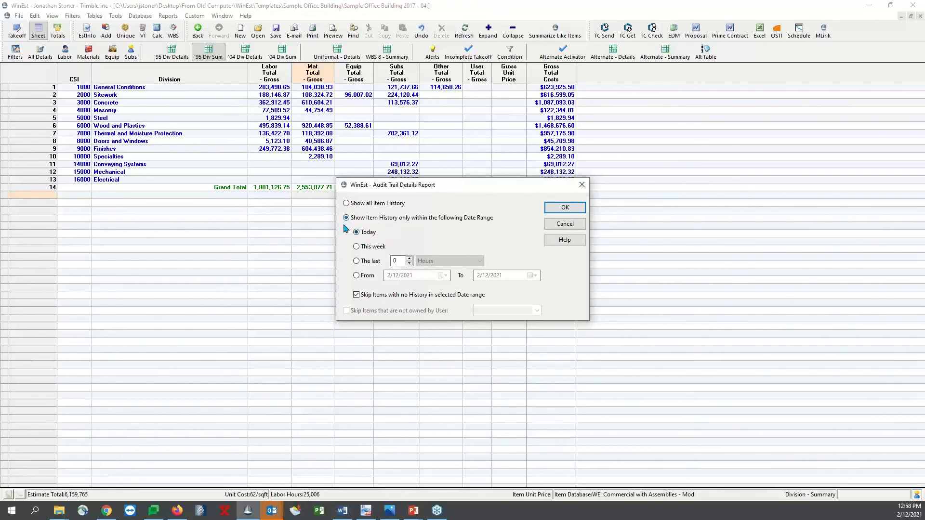
click(559, 207)
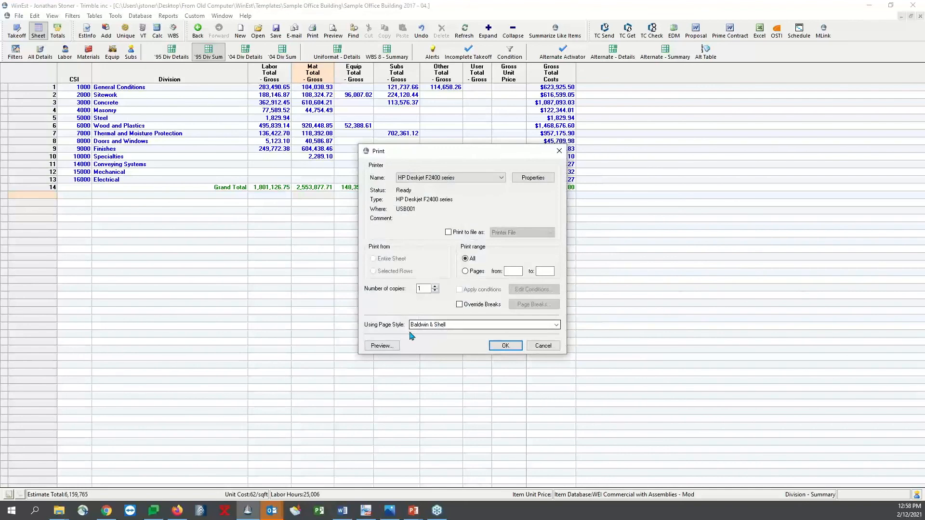
Preview the audit trail report with the Certification Style page style, examine the logged item changes up close, and close the preview
click(419, 325)
click(443, 359)
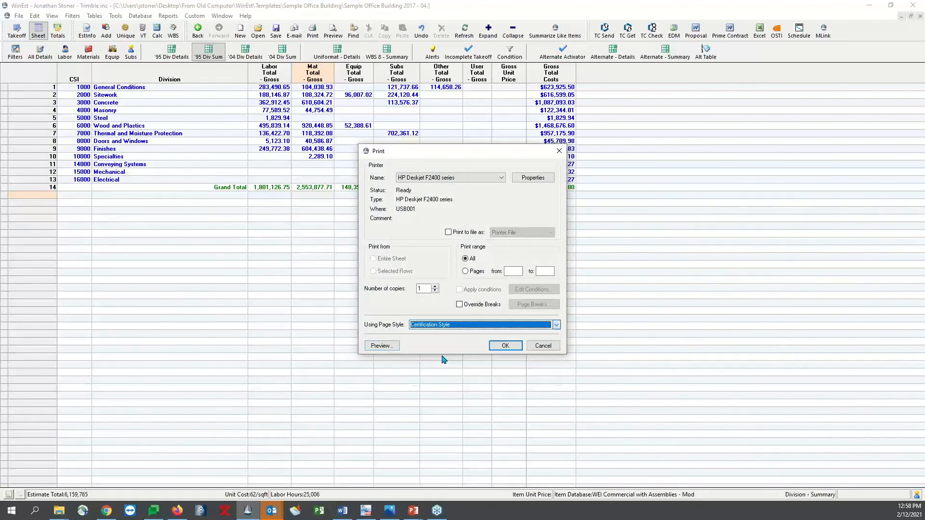
click(385, 346)
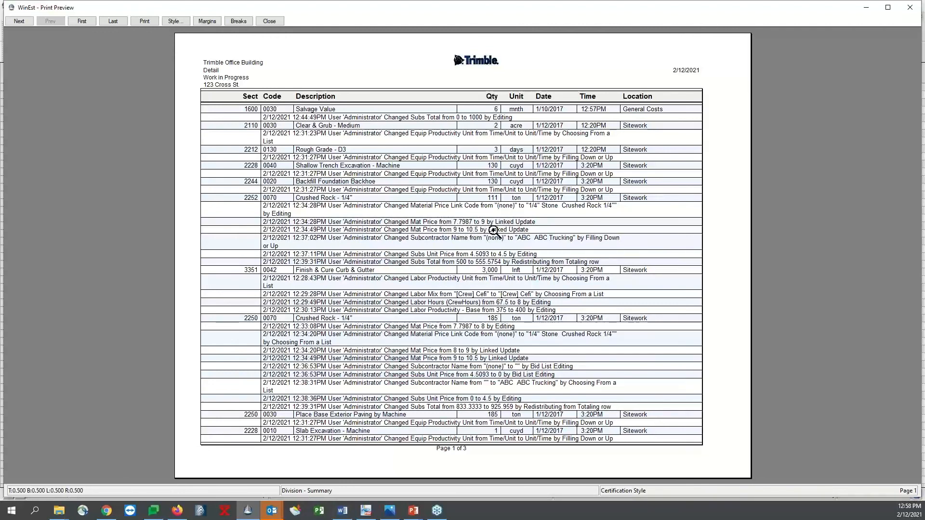
click(380, 243)
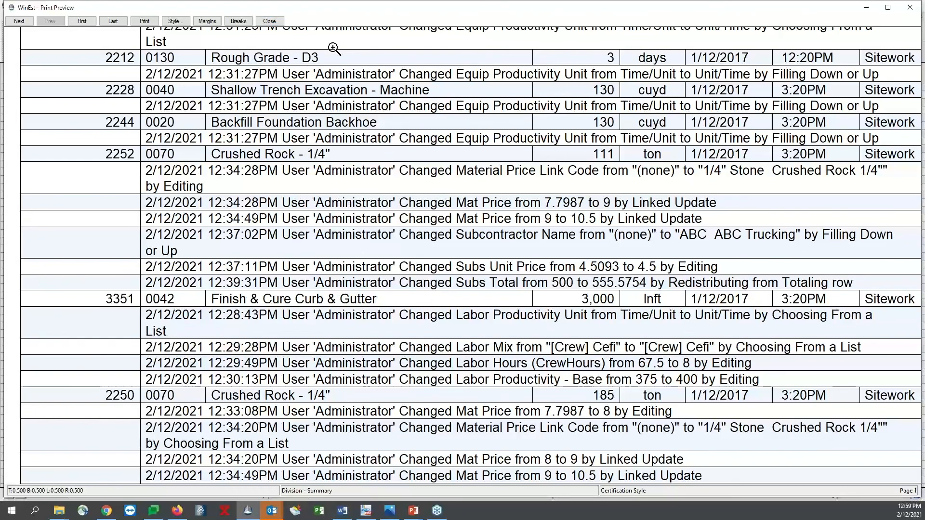
click(282, 22)
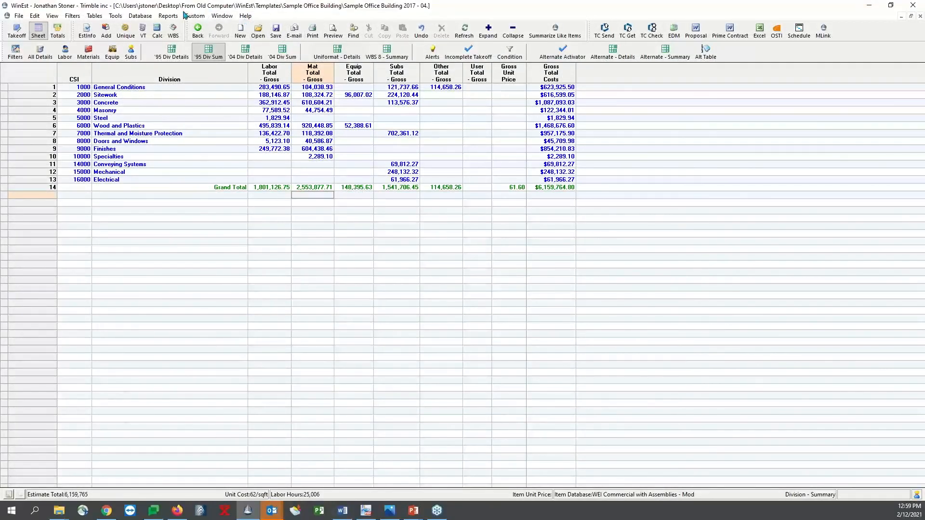
Review the available estimate item reports, and switch to the PowerPoint slide show at the Questions slide
click(168, 16)
mouse_move(245, 65)
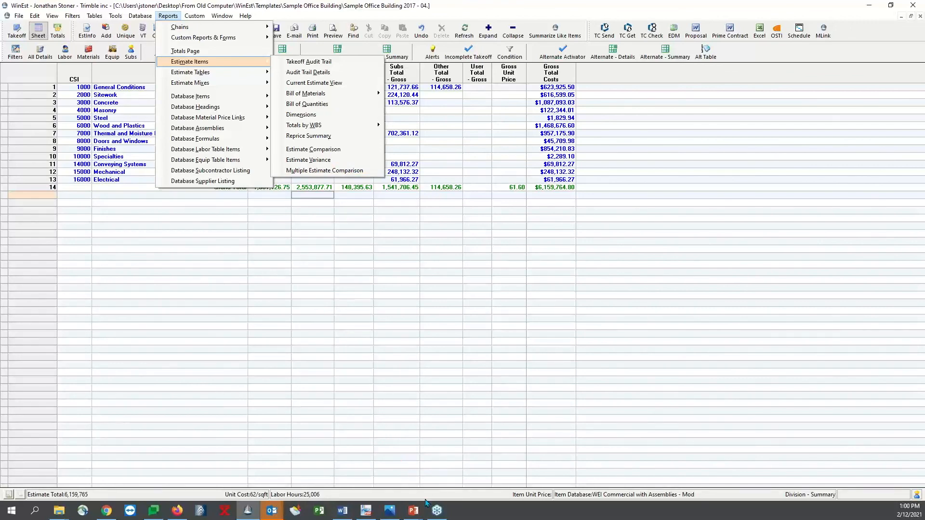
click(413, 510)
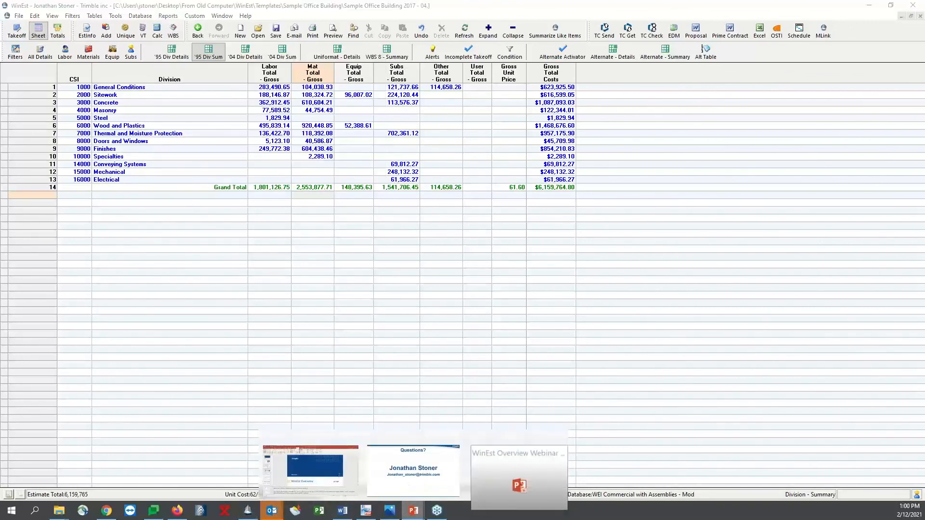
click(410, 469)
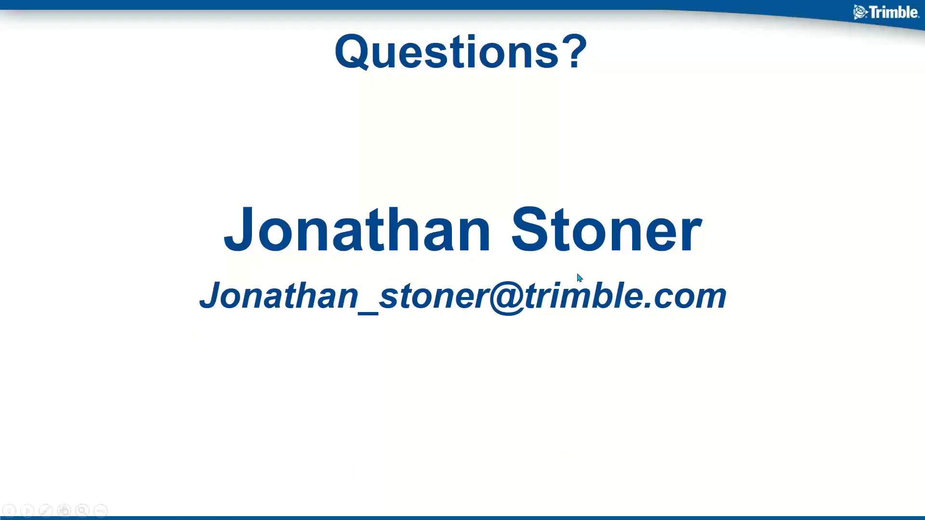